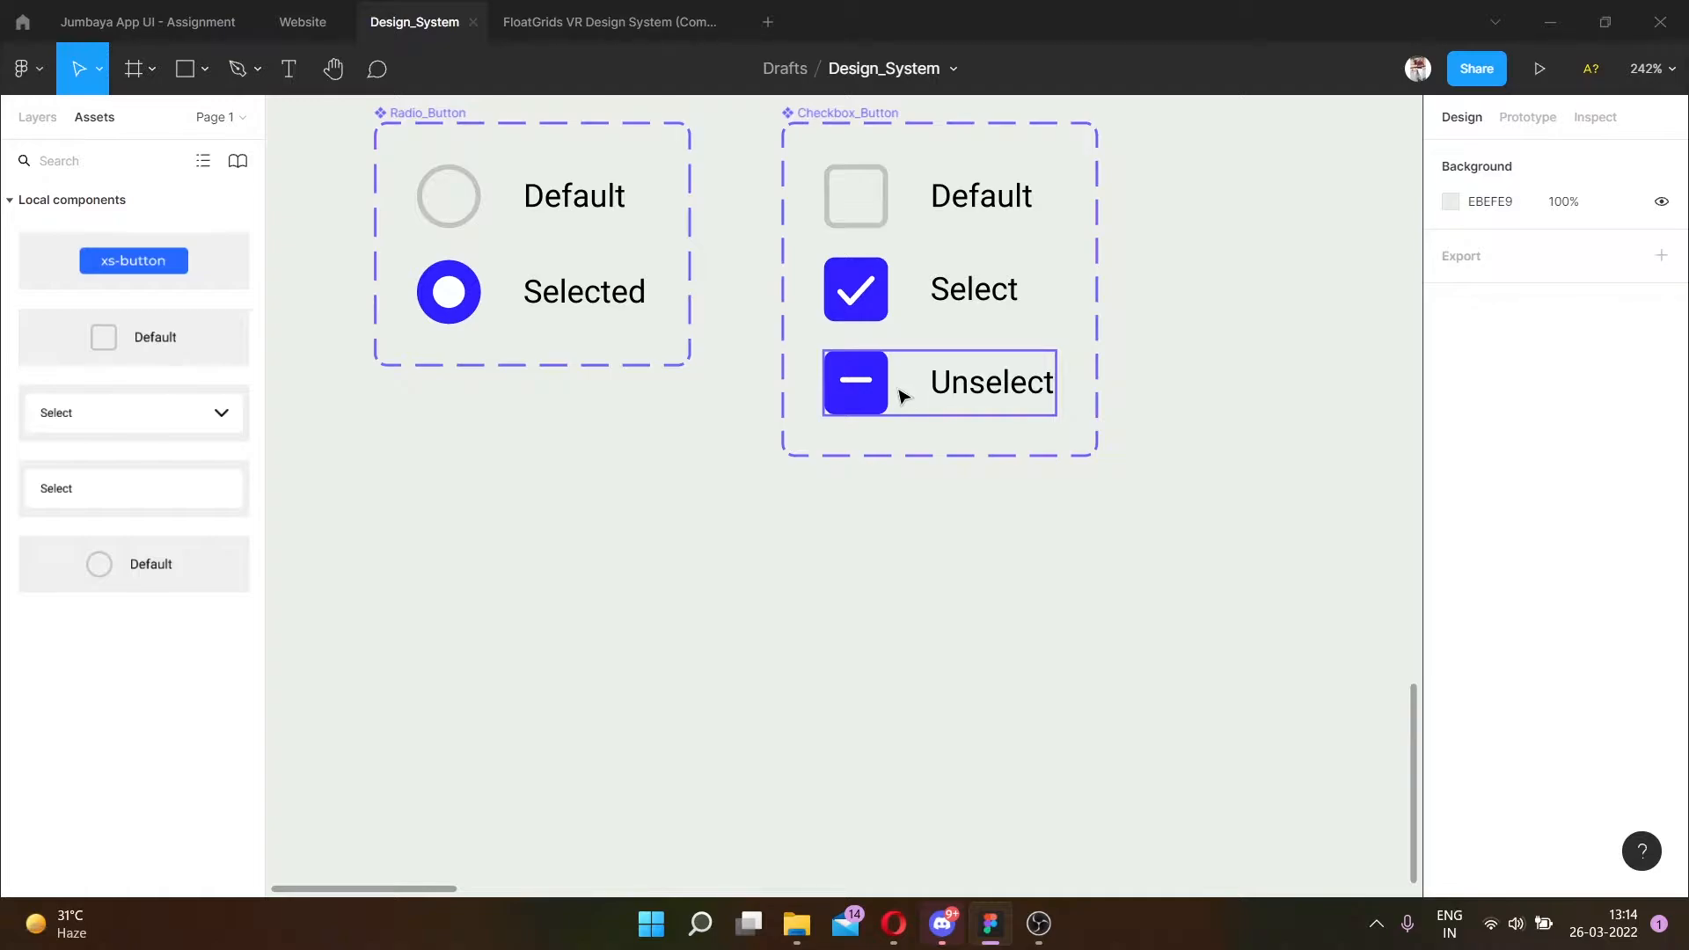
Place an instance of the Radio_Button component on the empty canvas below the component sets.
scroll(901, 395, "right", 2)
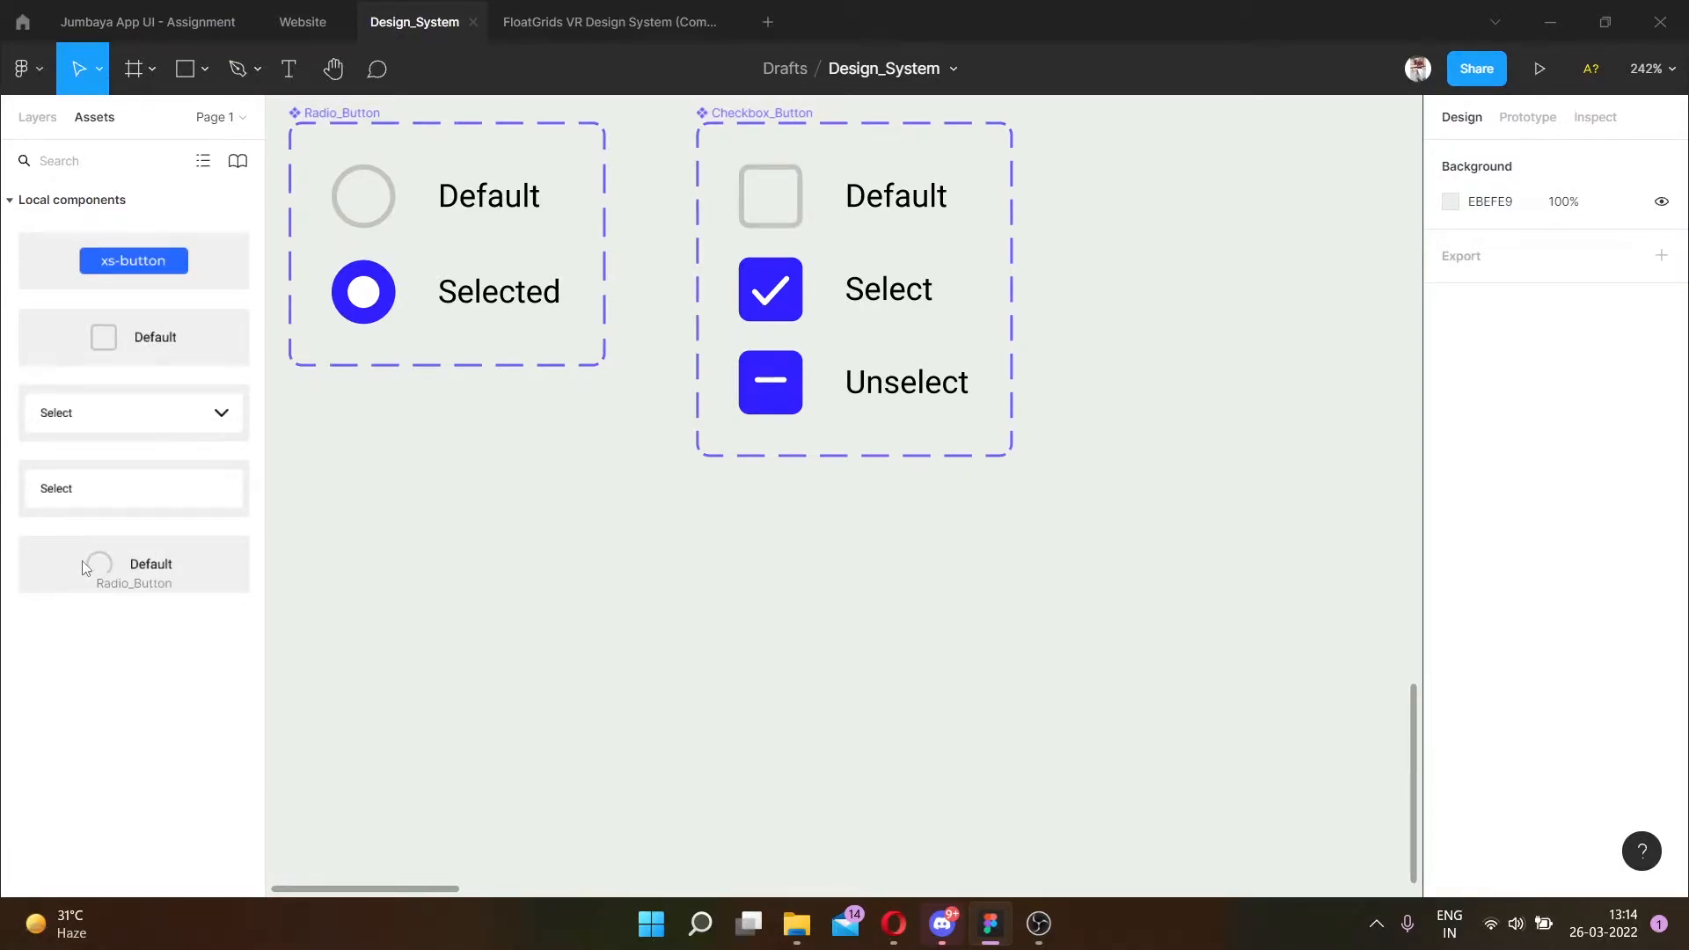
left_click_drag(81, 562, 660, 645)
scroll(660, 645, "up", 10)
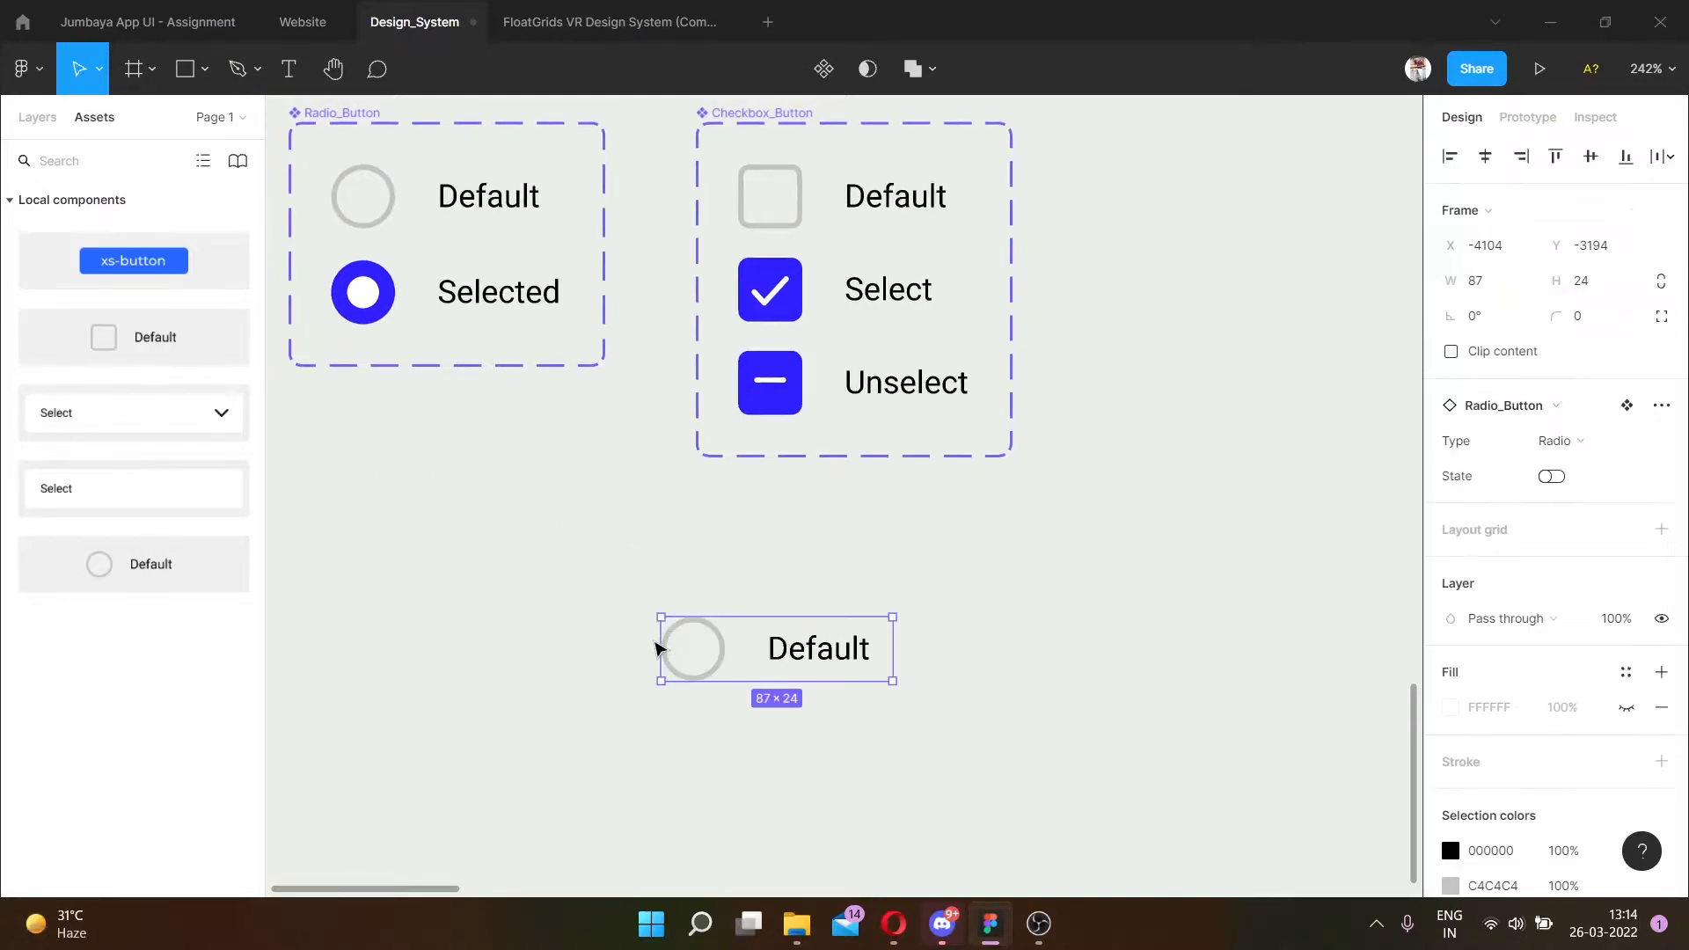
scroll(715, 662, "up", 8)
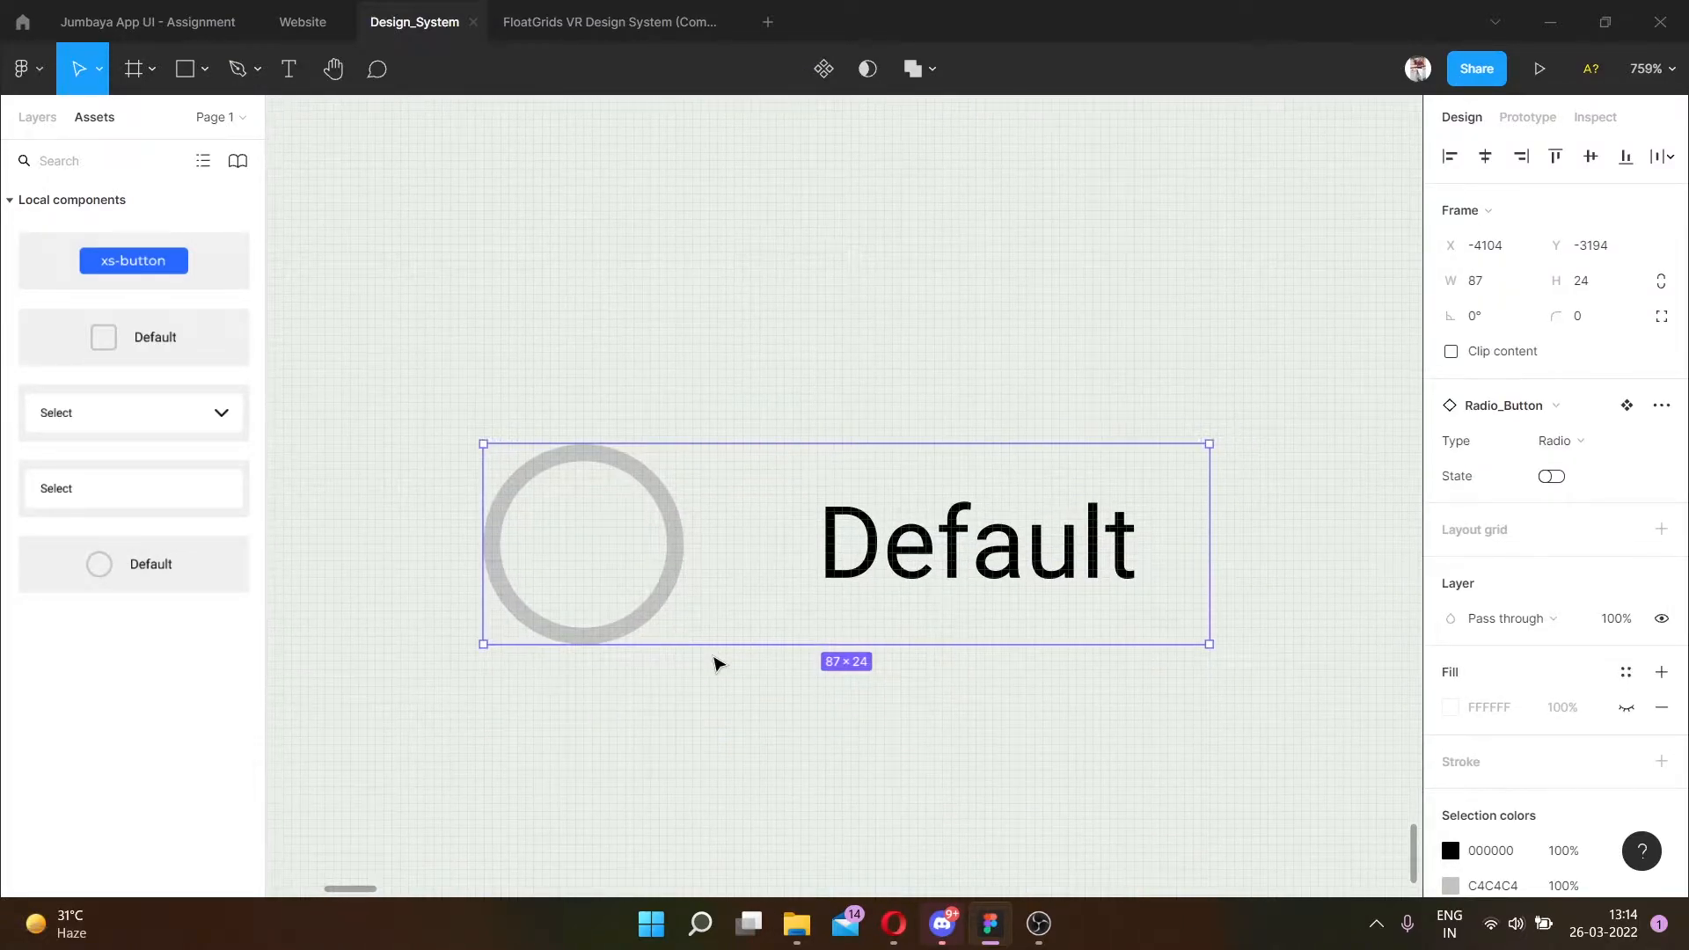
Switch the radio button instance's State on and back off, and delete the instance.
left_click(1606, 445)
left_click(1606, 445)
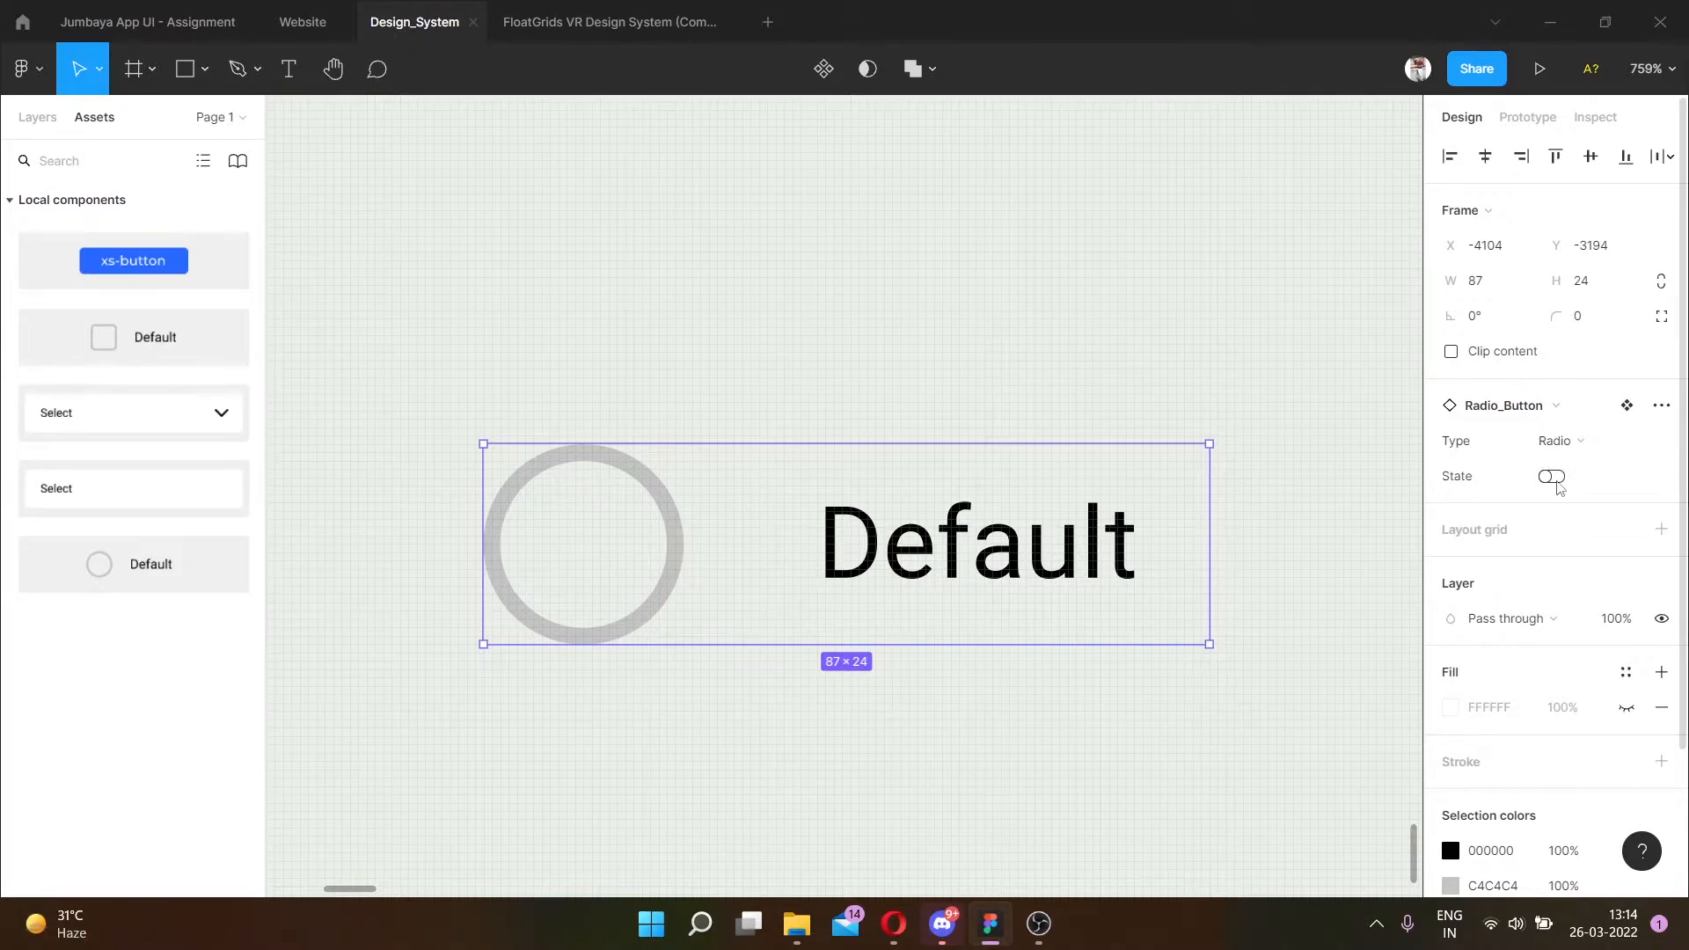
left_click(1553, 479)
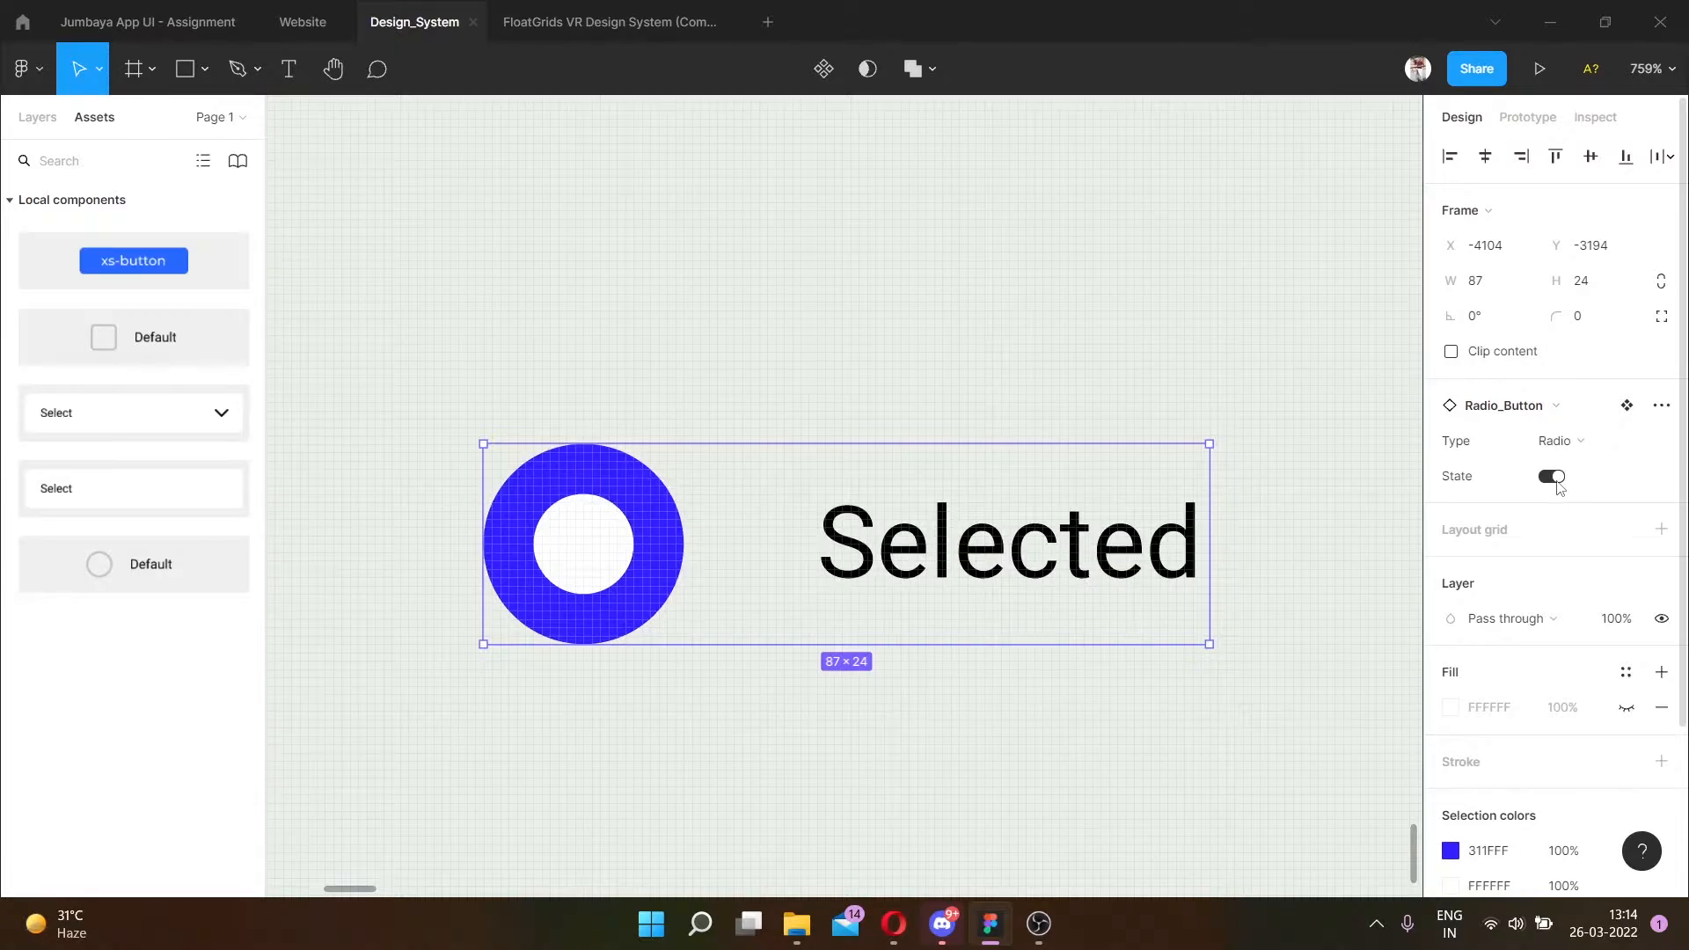
left_click(1553, 477)
scroll(686, 347, "down", 2)
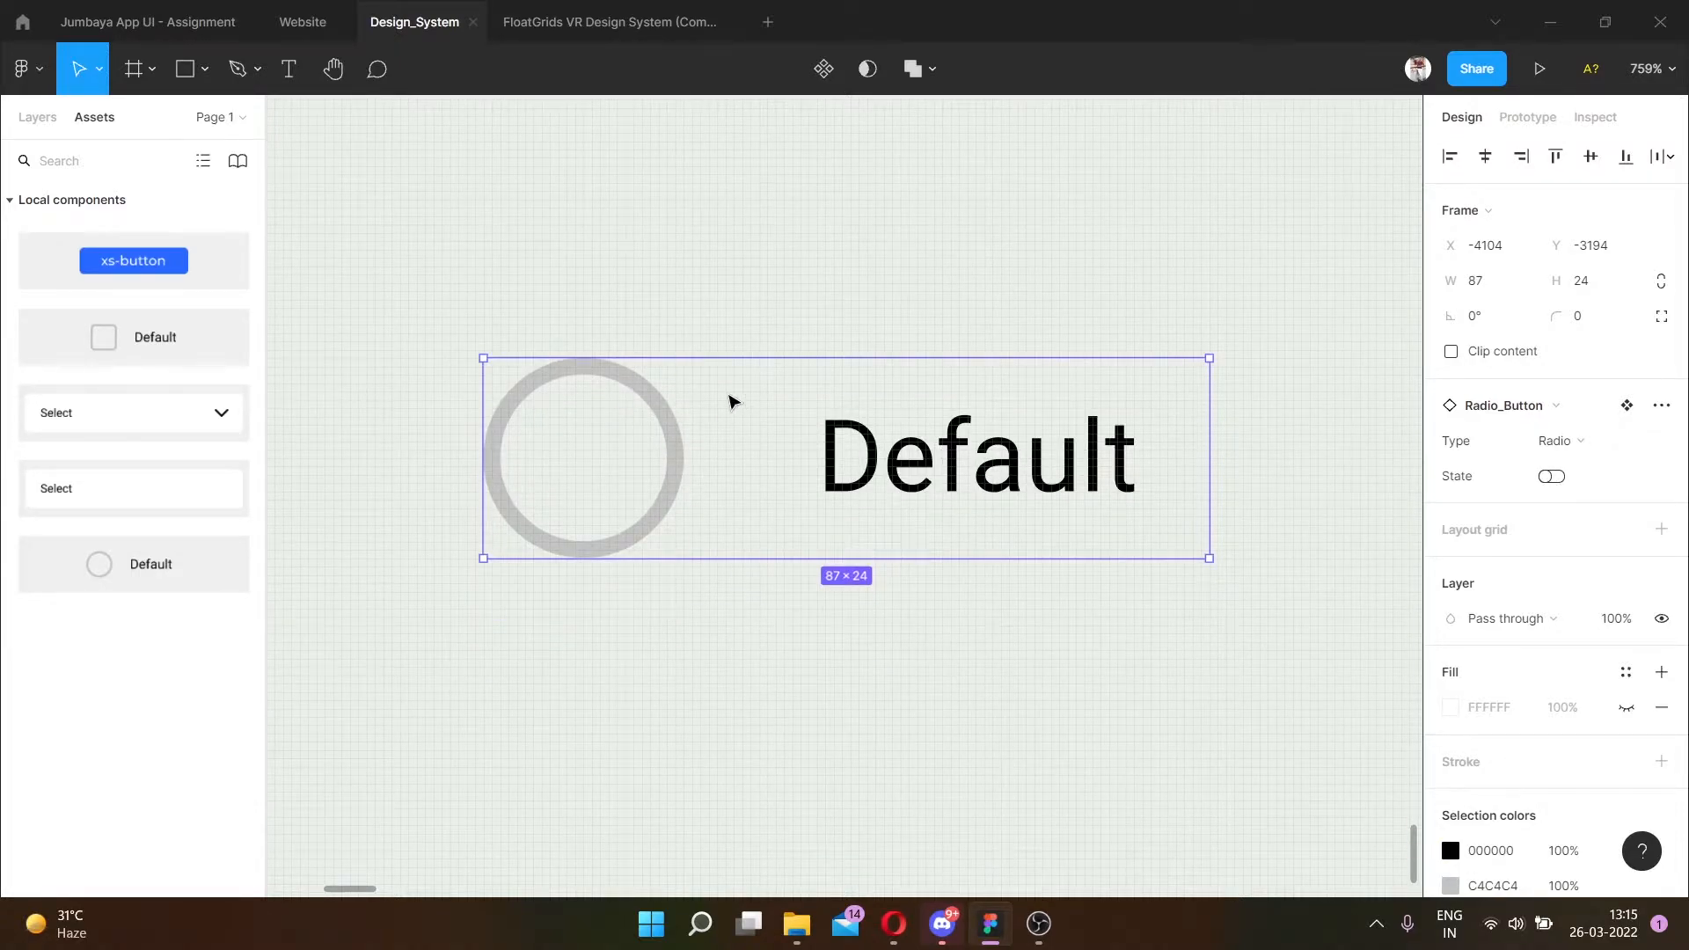
key("Delete")
Place an instance of the Checkbox_Button component on the canvas and set its State to True.
left_click_drag(141, 341, 863, 502)
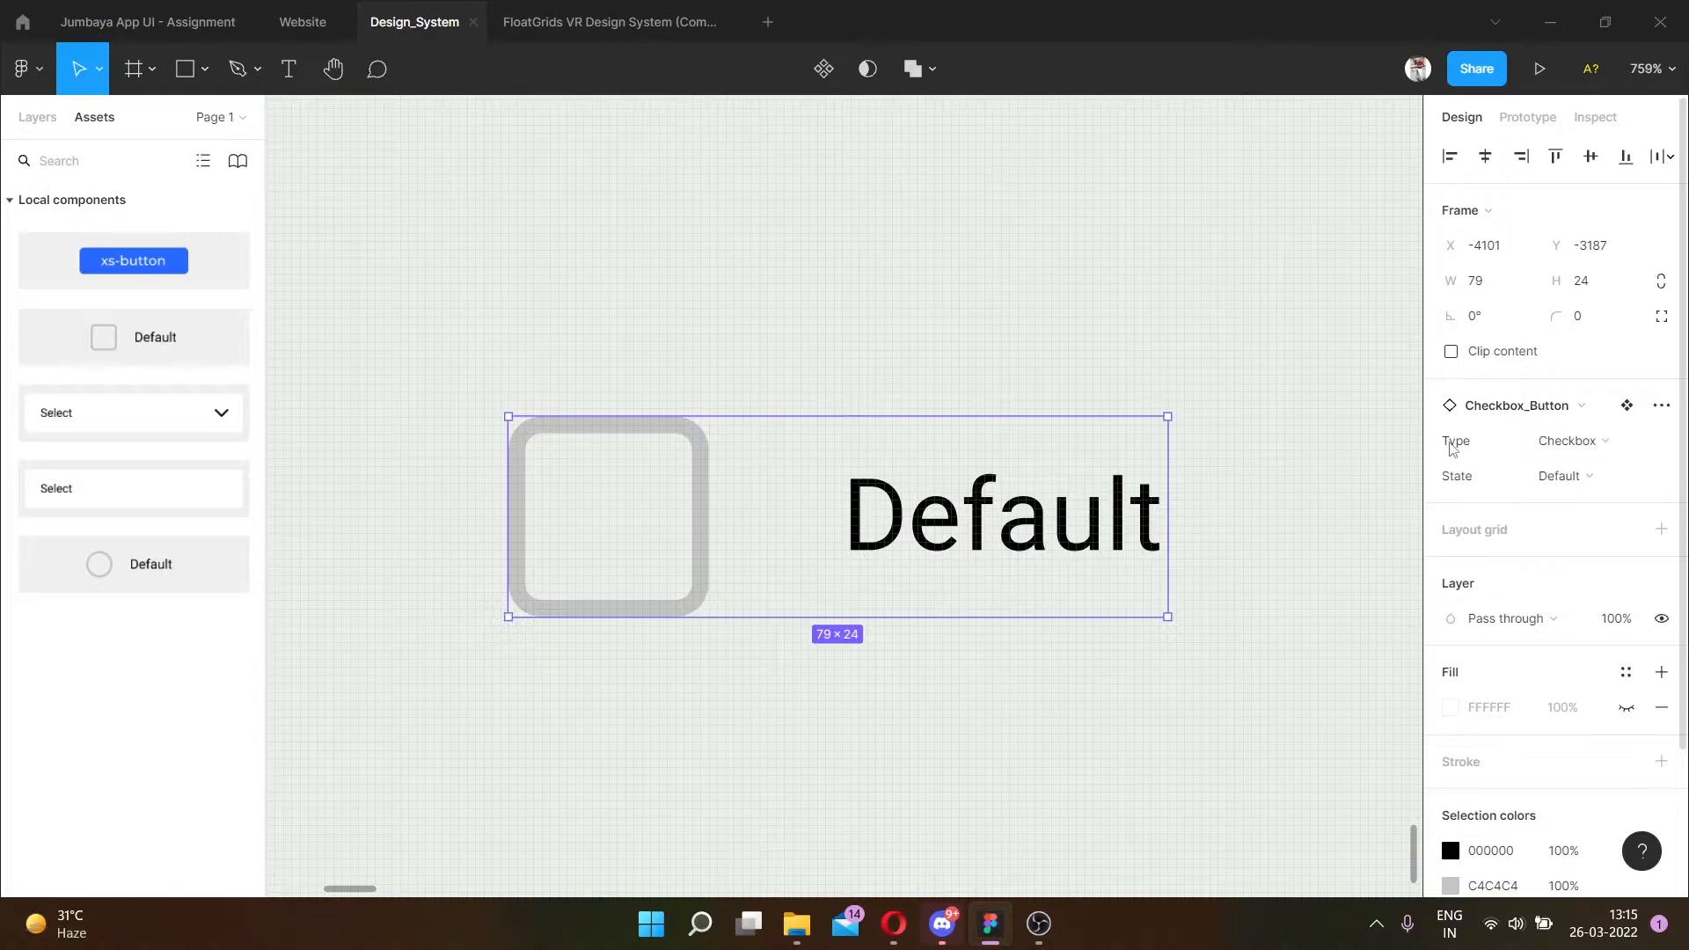
left_click(1592, 486)
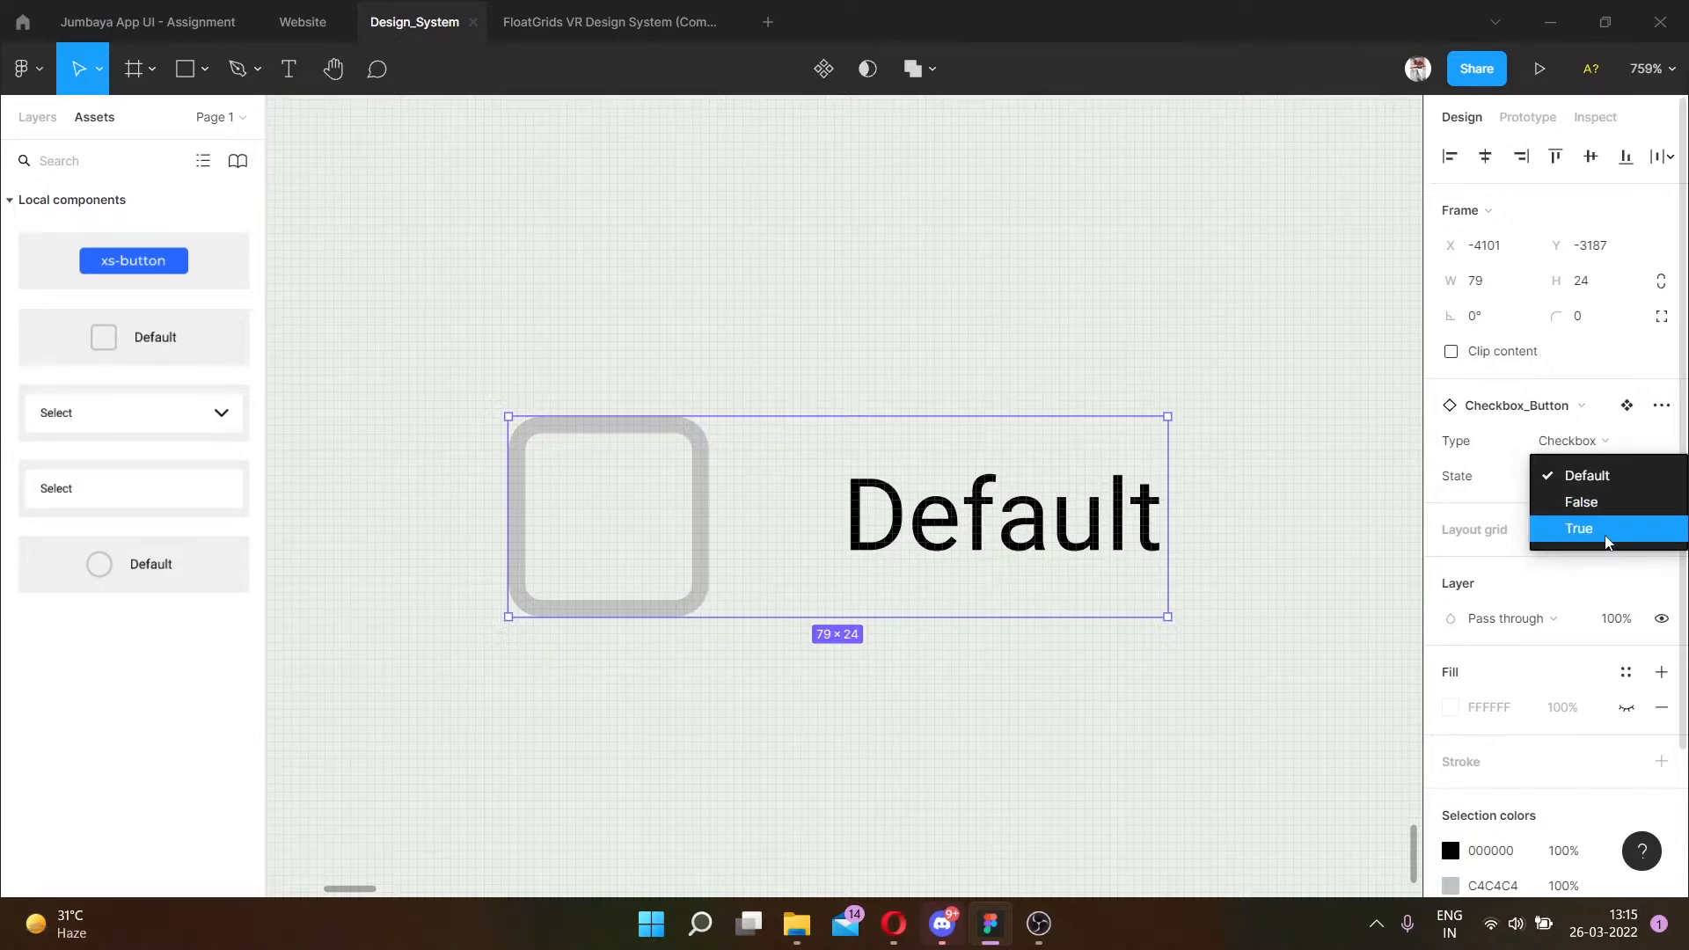
left_click(1606, 529)
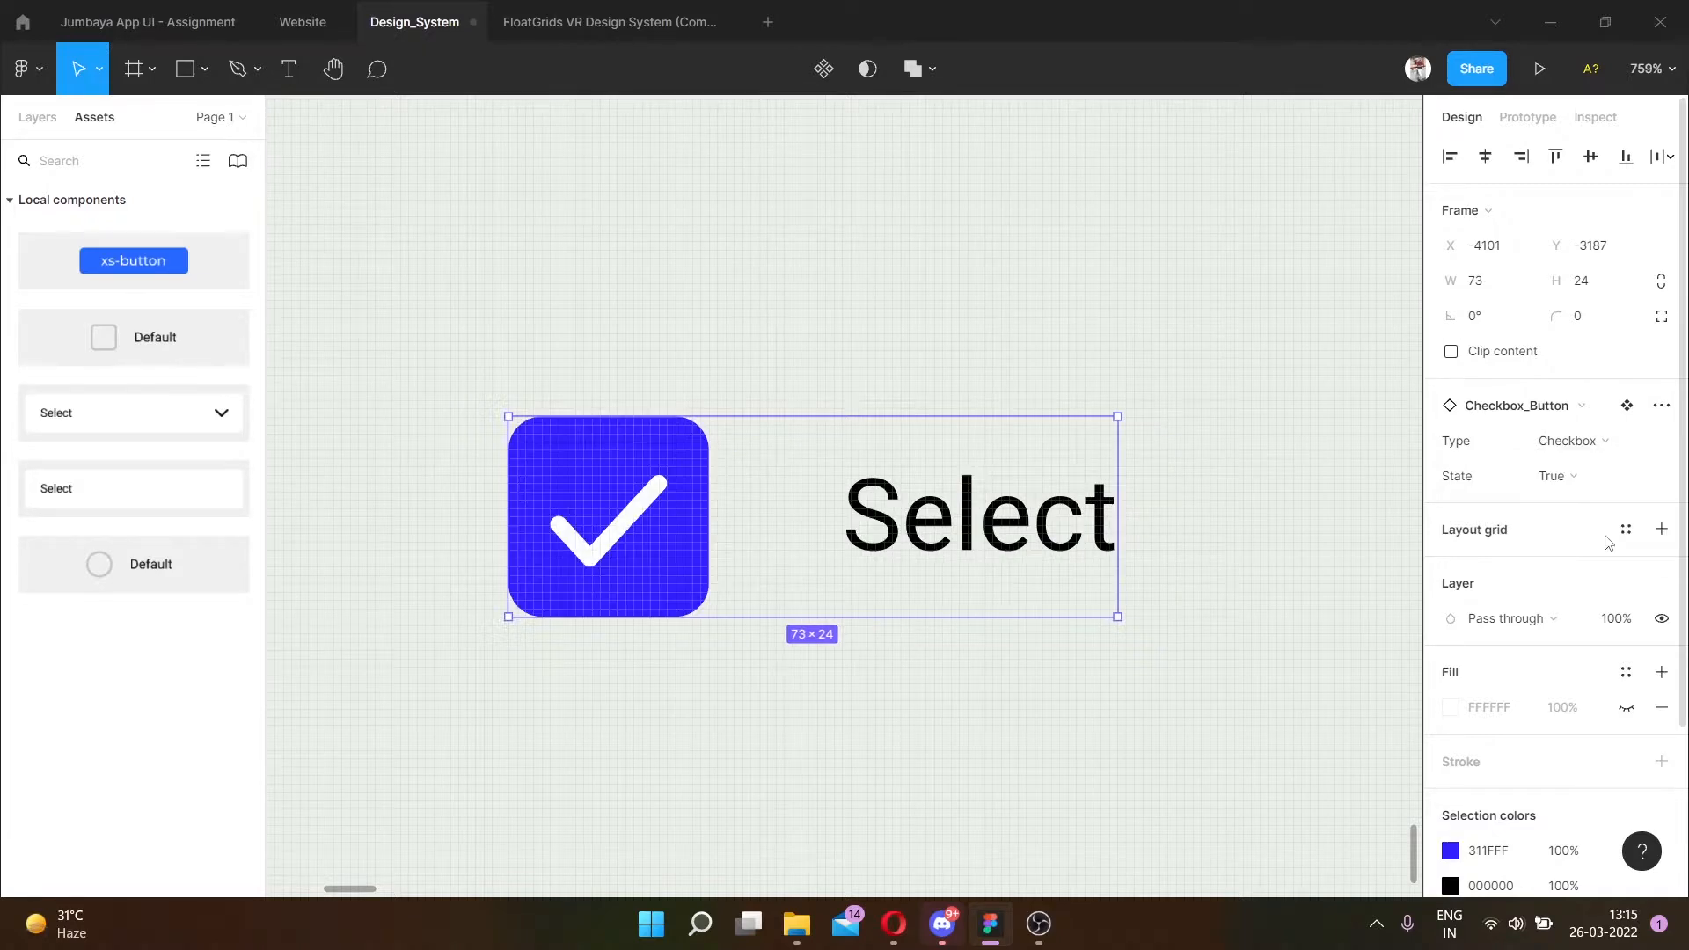
Set the checkbox instance's State to False and delete the instance from the canvas.
left_click(1582, 474)
left_click(1603, 450)
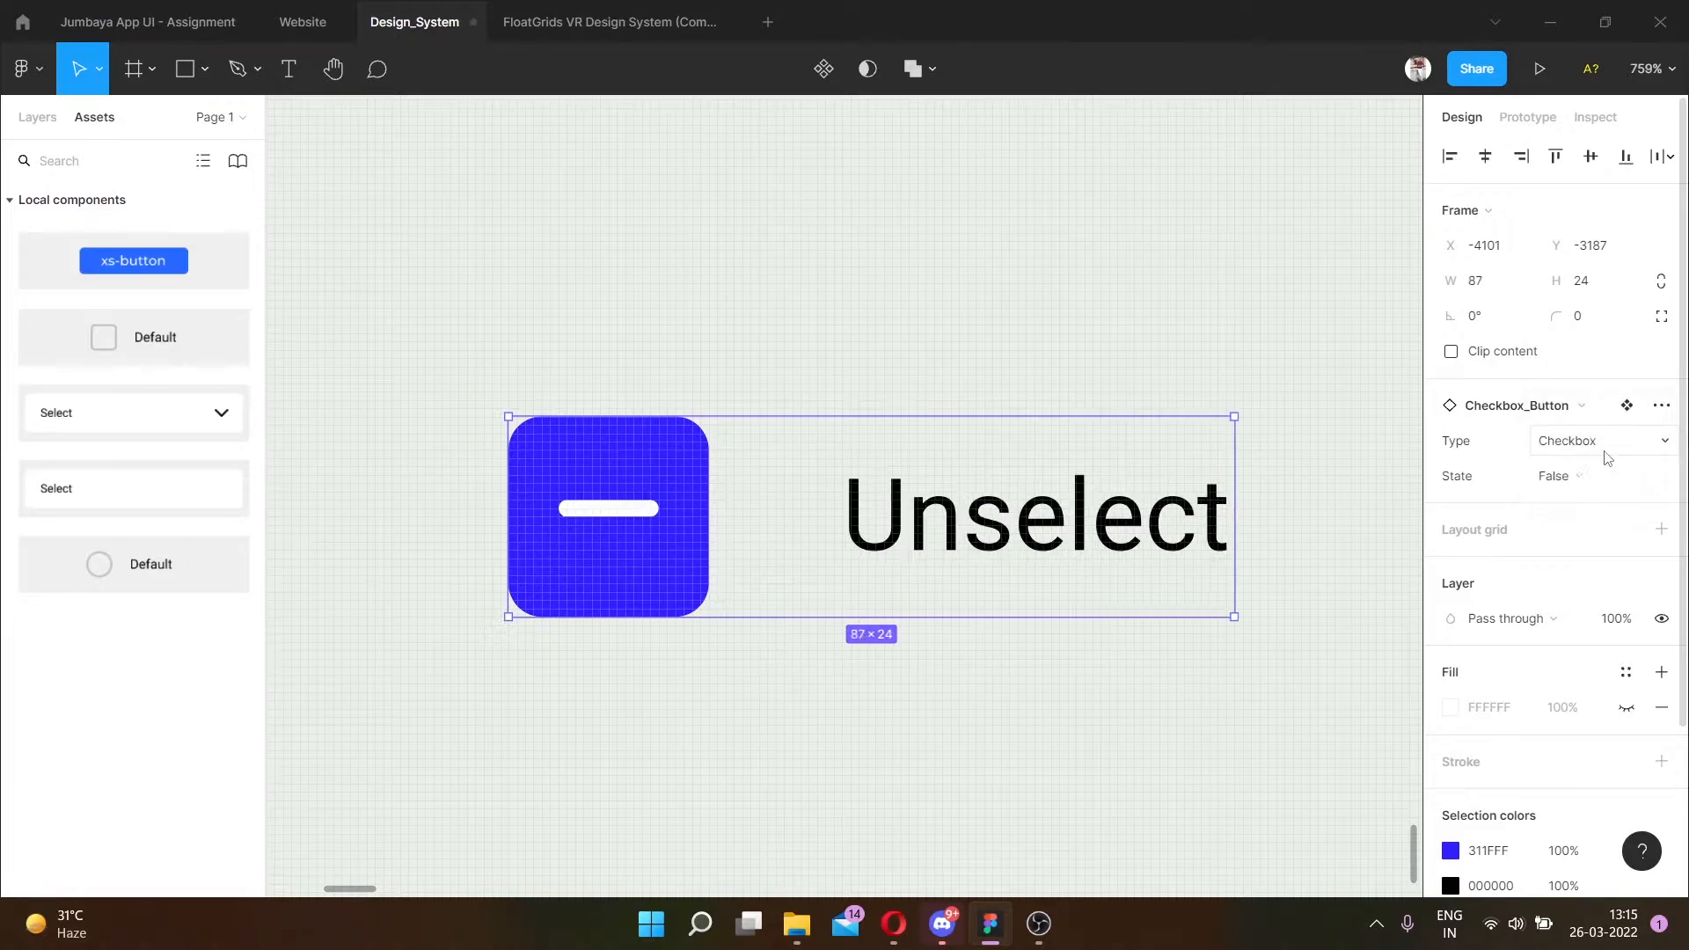
scroll(697, 294, "down", 5)
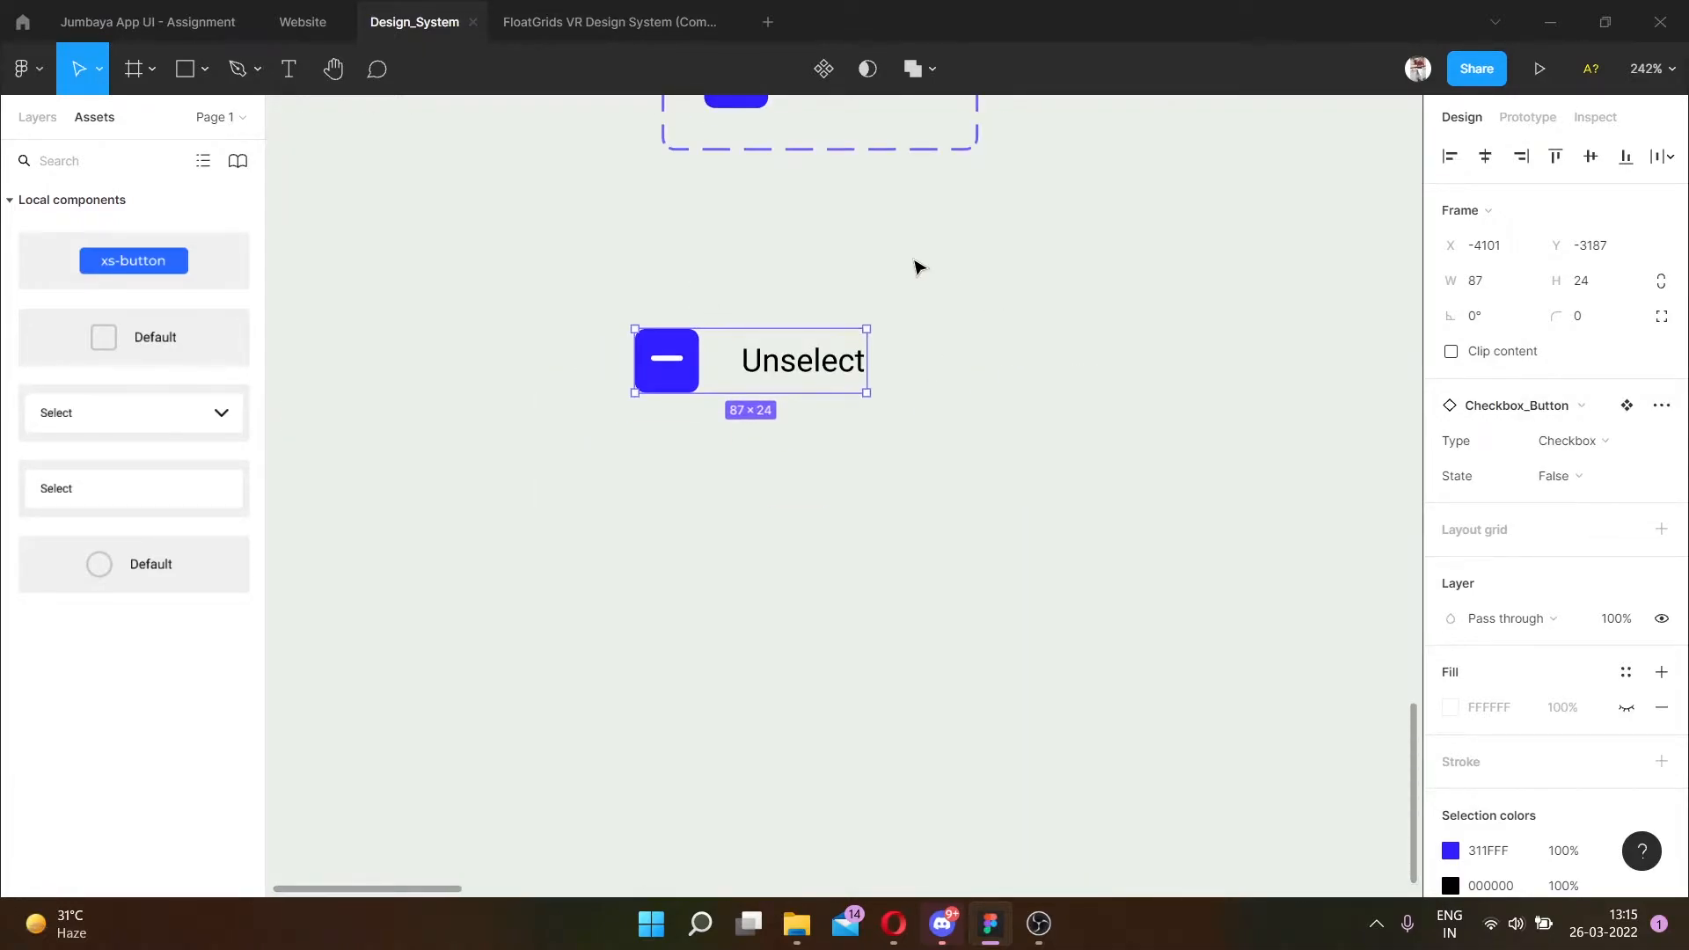
key("Delete")
Move the grey outlined circle to the empty canvas area below the grey outlined square.
scroll(916, 264, "down", 2)
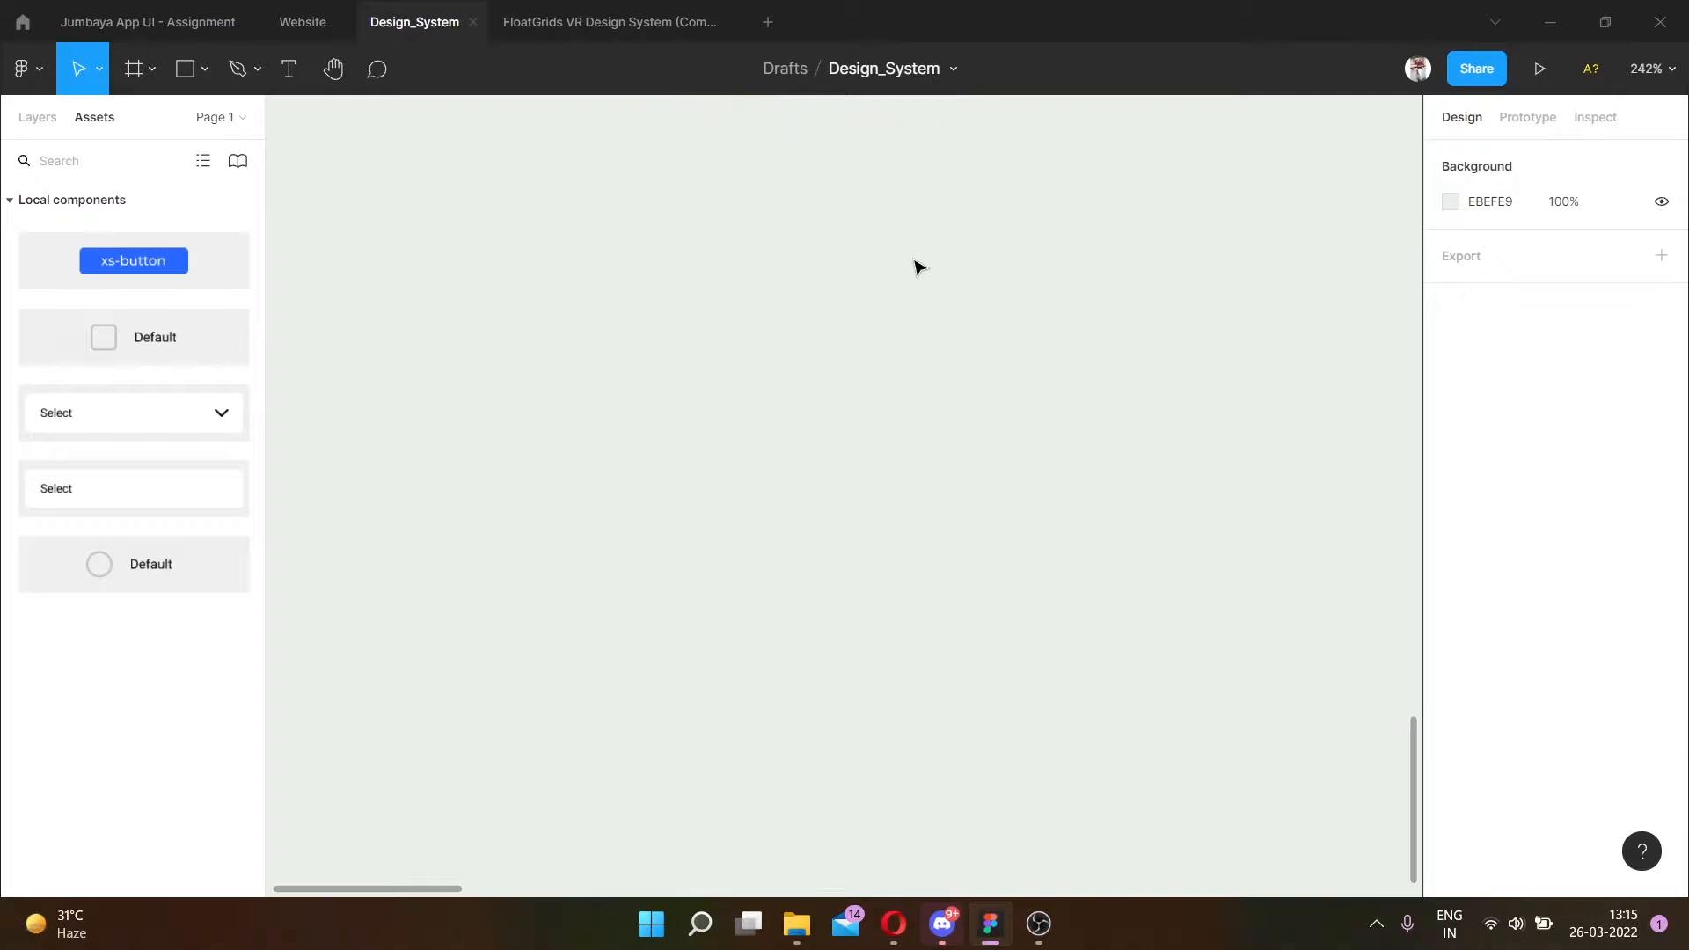
scroll(915, 264, "right", 3)
scroll(916, 264, "down", 6)
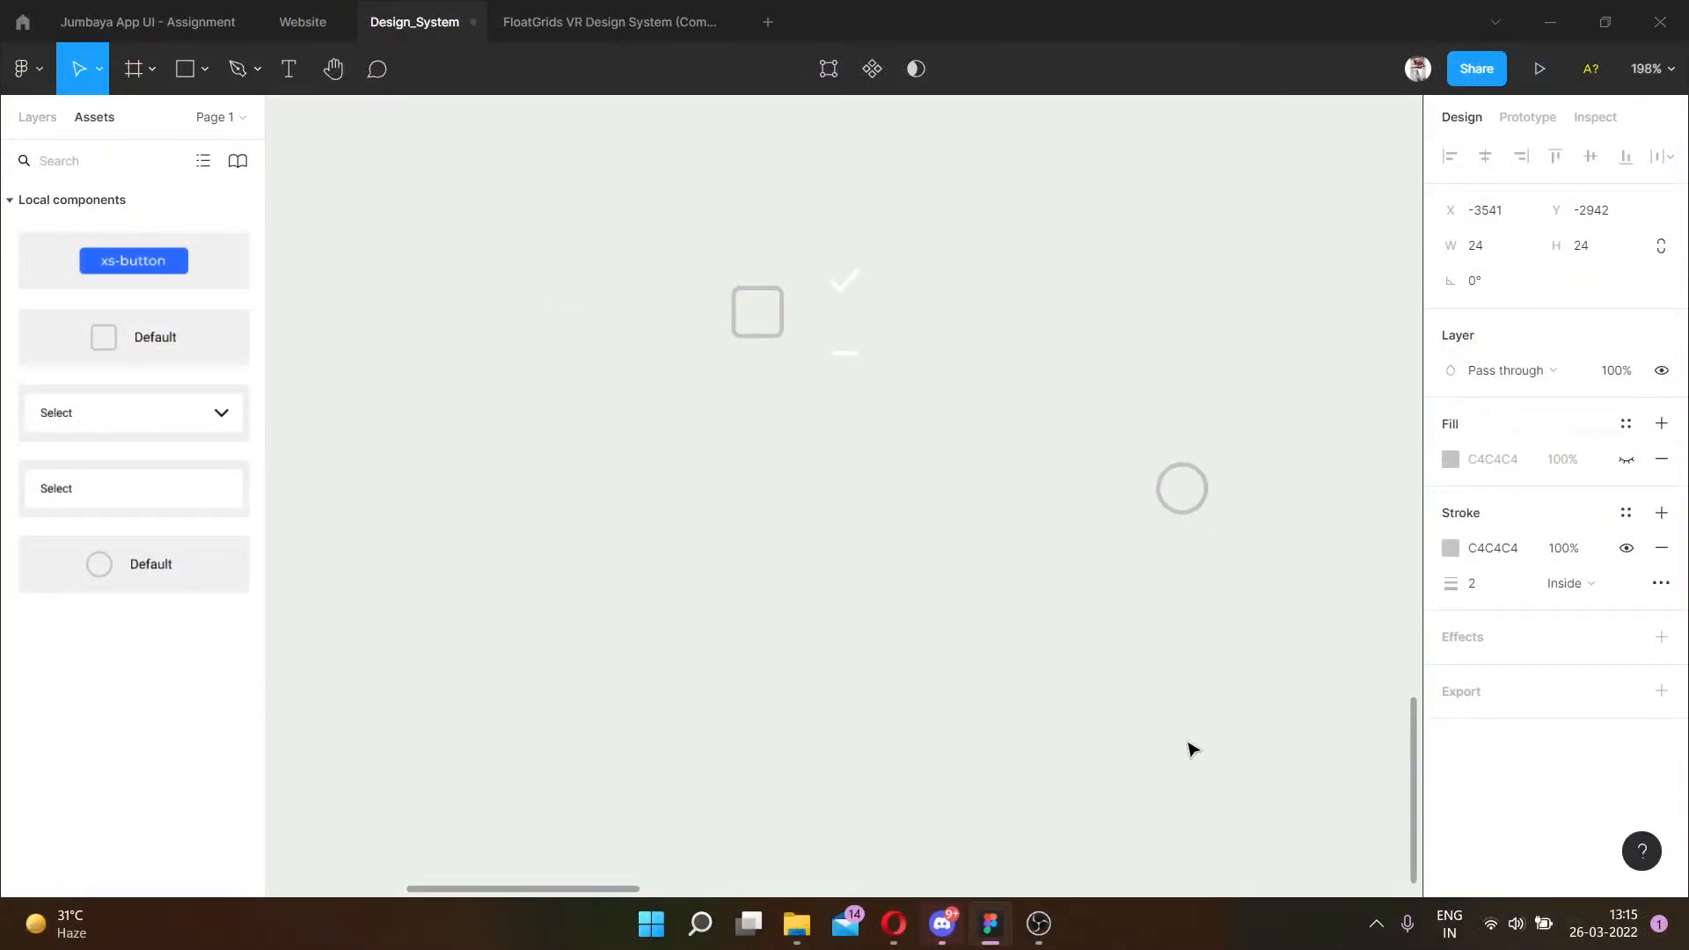
left_click_drag(1182, 488, 566, 652)
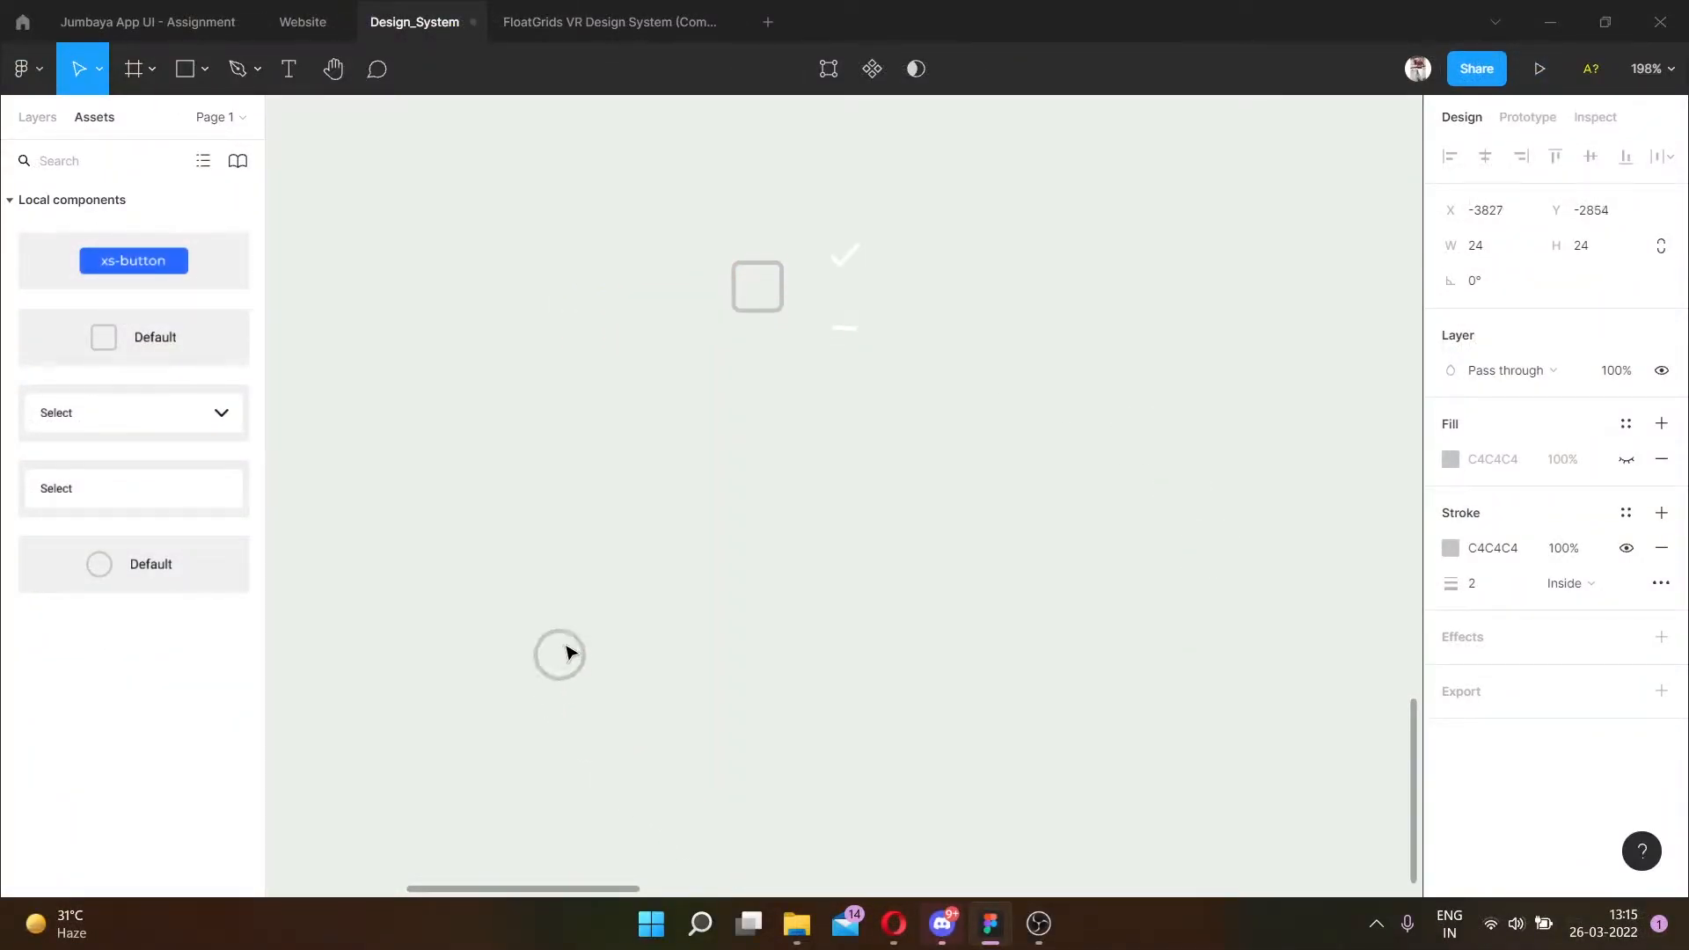
scroll(584, 498, "down", 3)
scroll(591, 419, "up", 5)
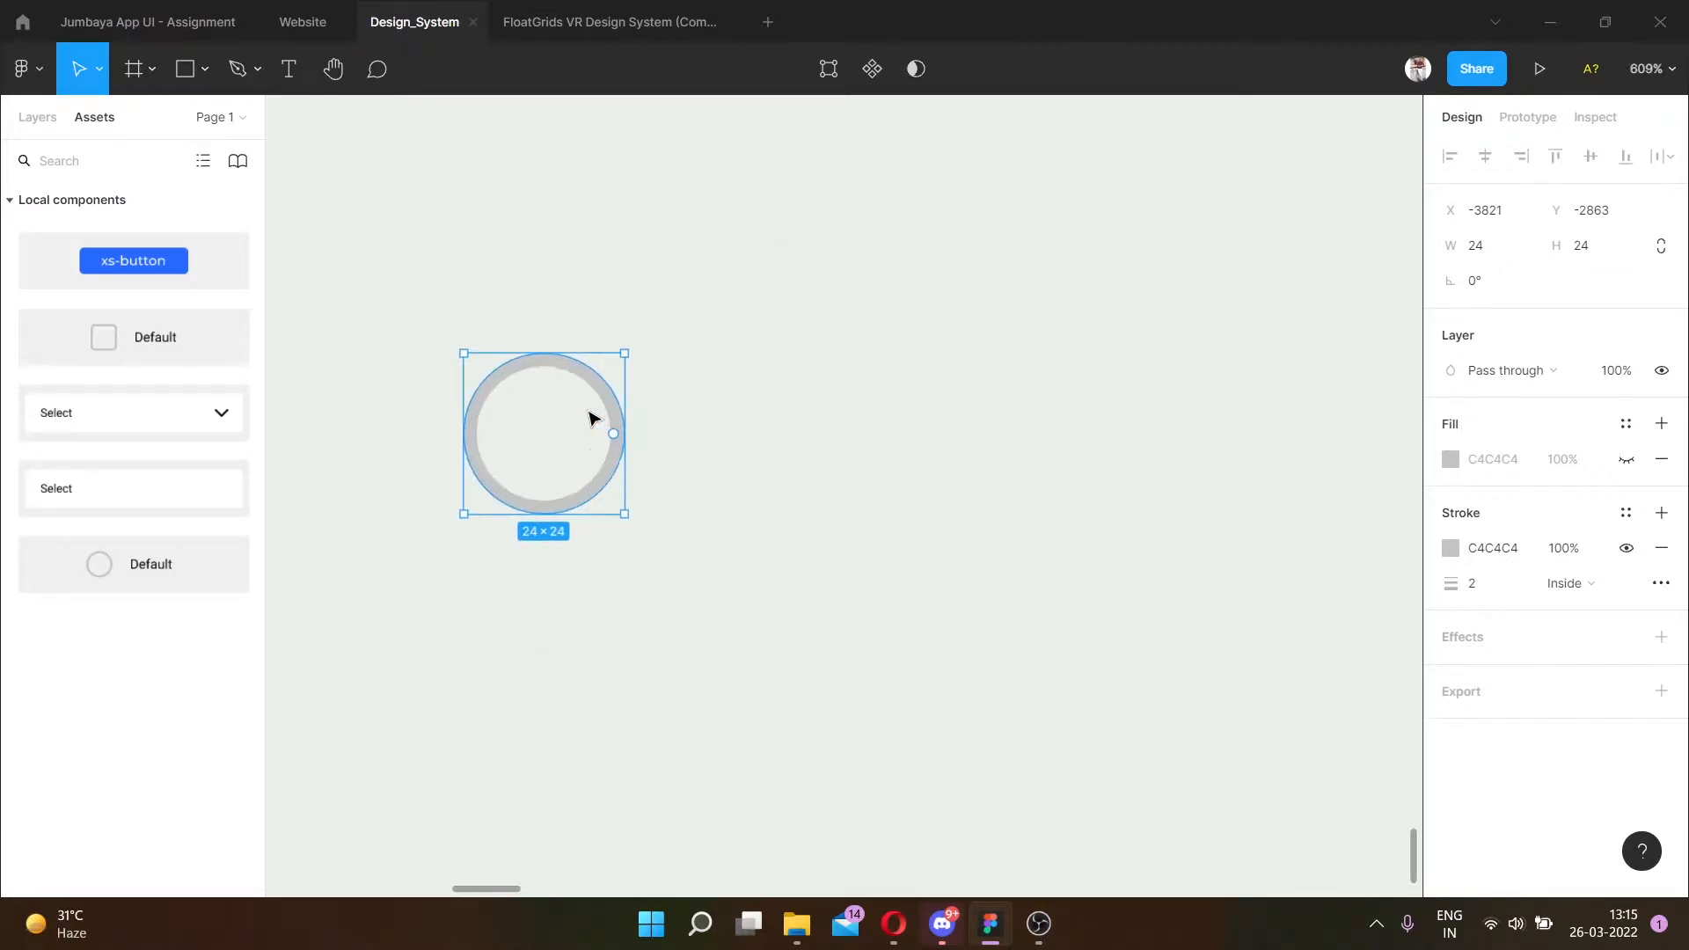
left_click(764, 498)
left_click(609, 413)
left_click(871, 461)
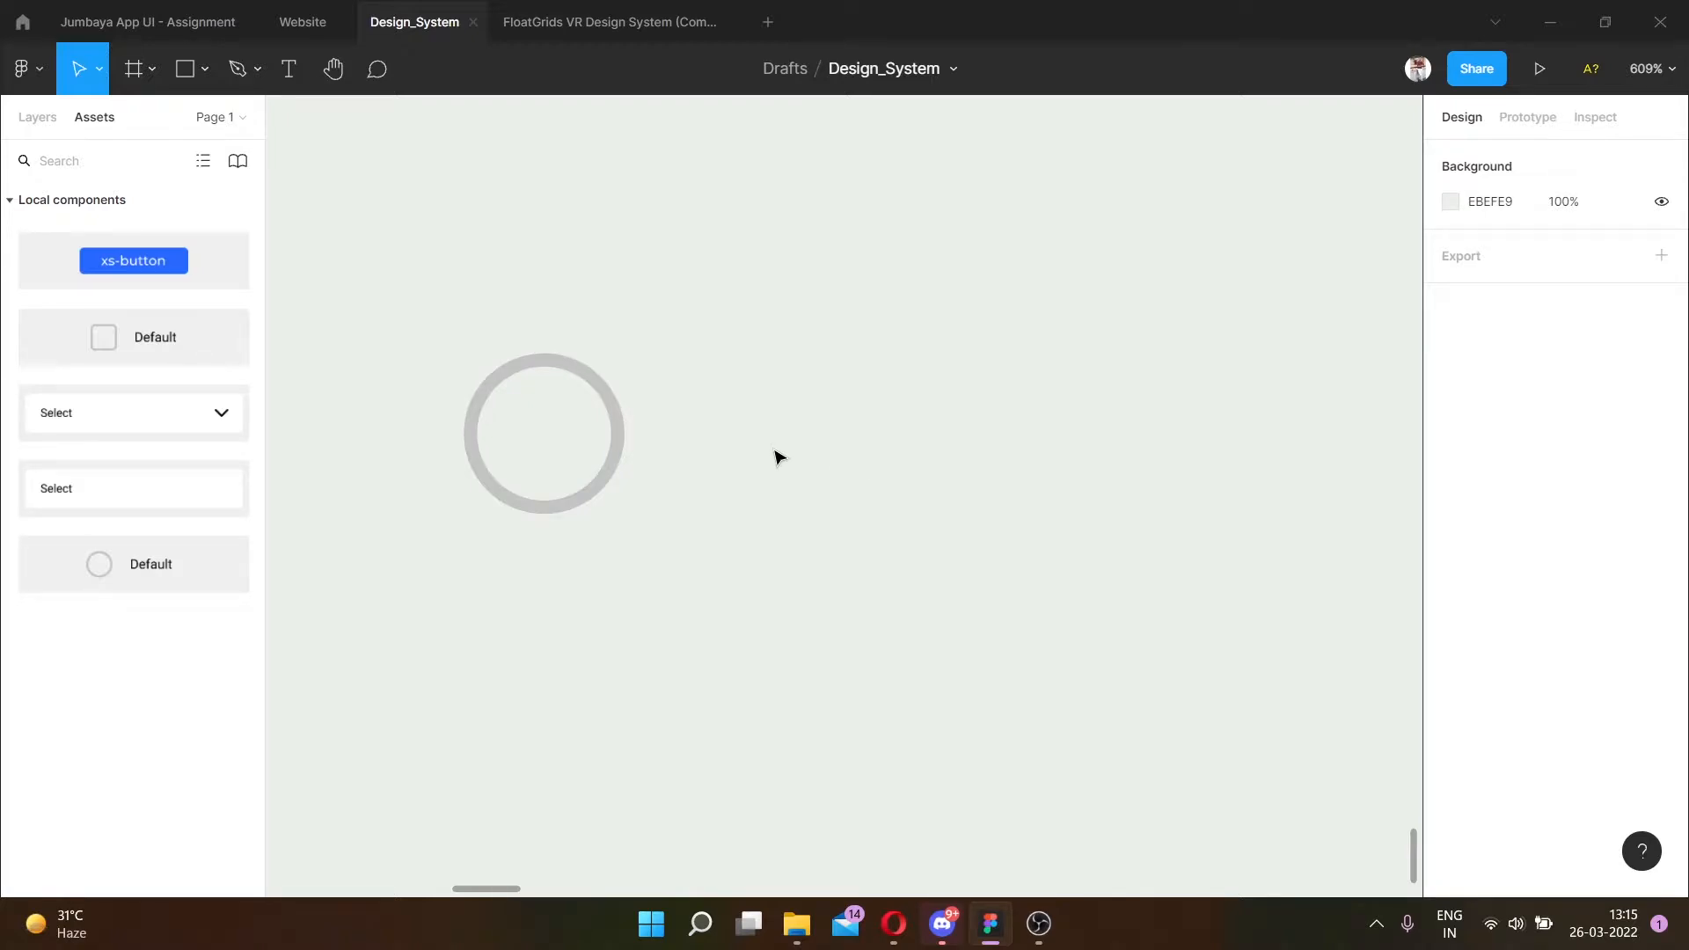
Add a text label reading "Default" to the right of the grey outlined circle.
scroll(778, 455, "down", 2)
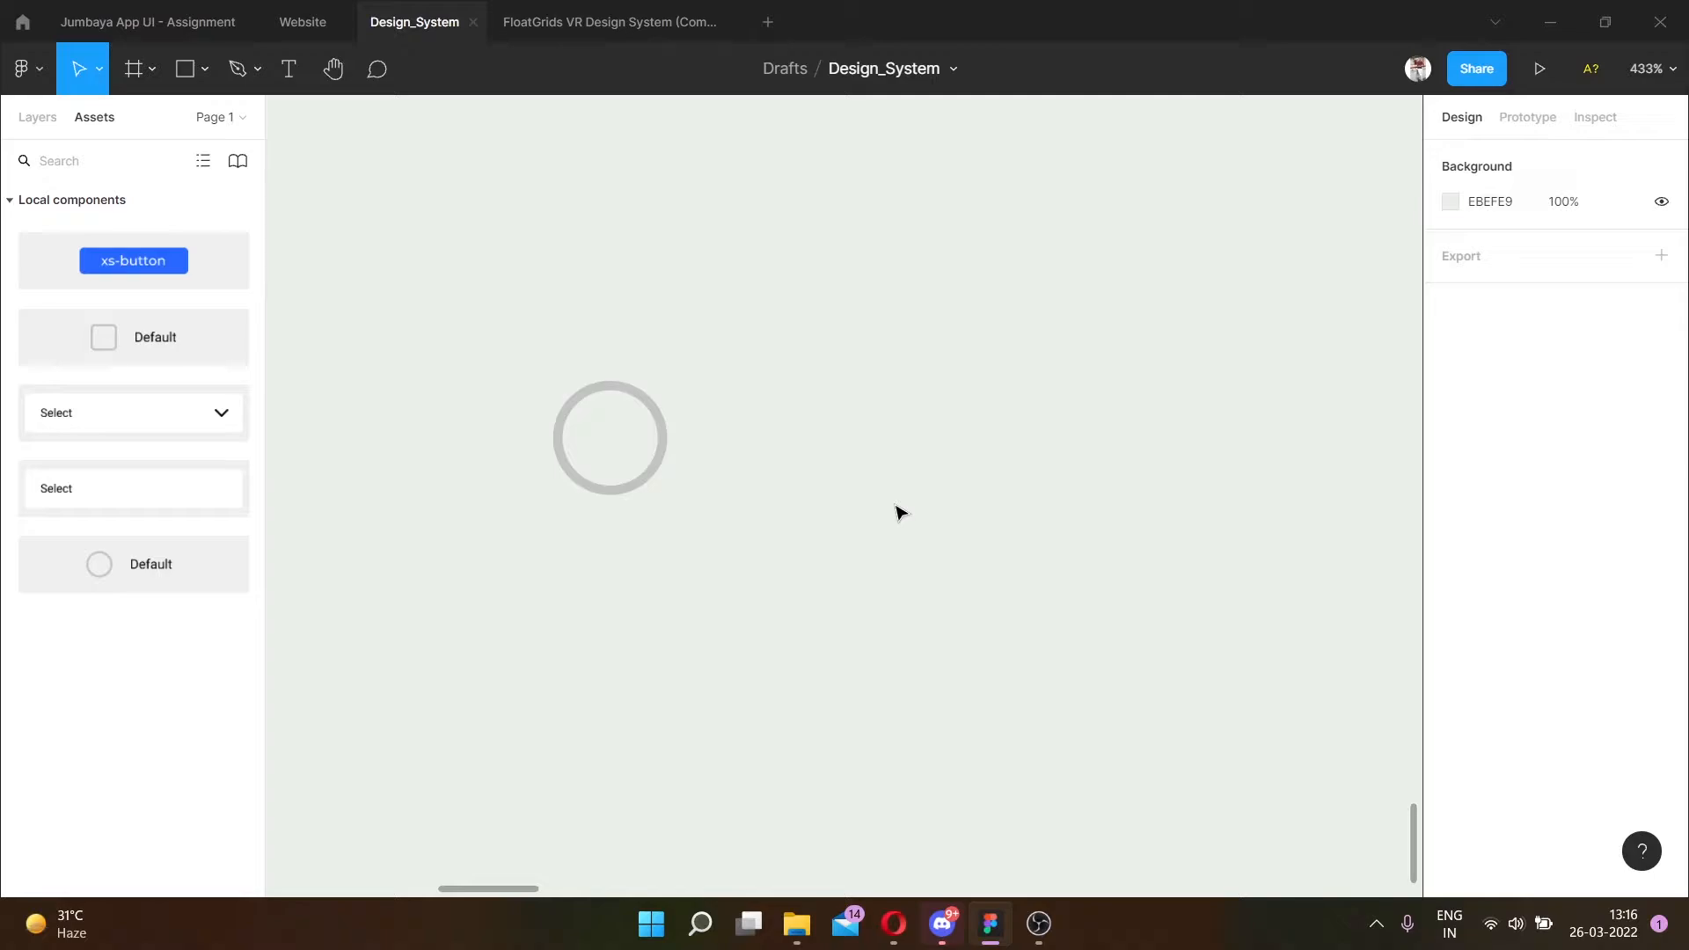
left_click(605, 491)
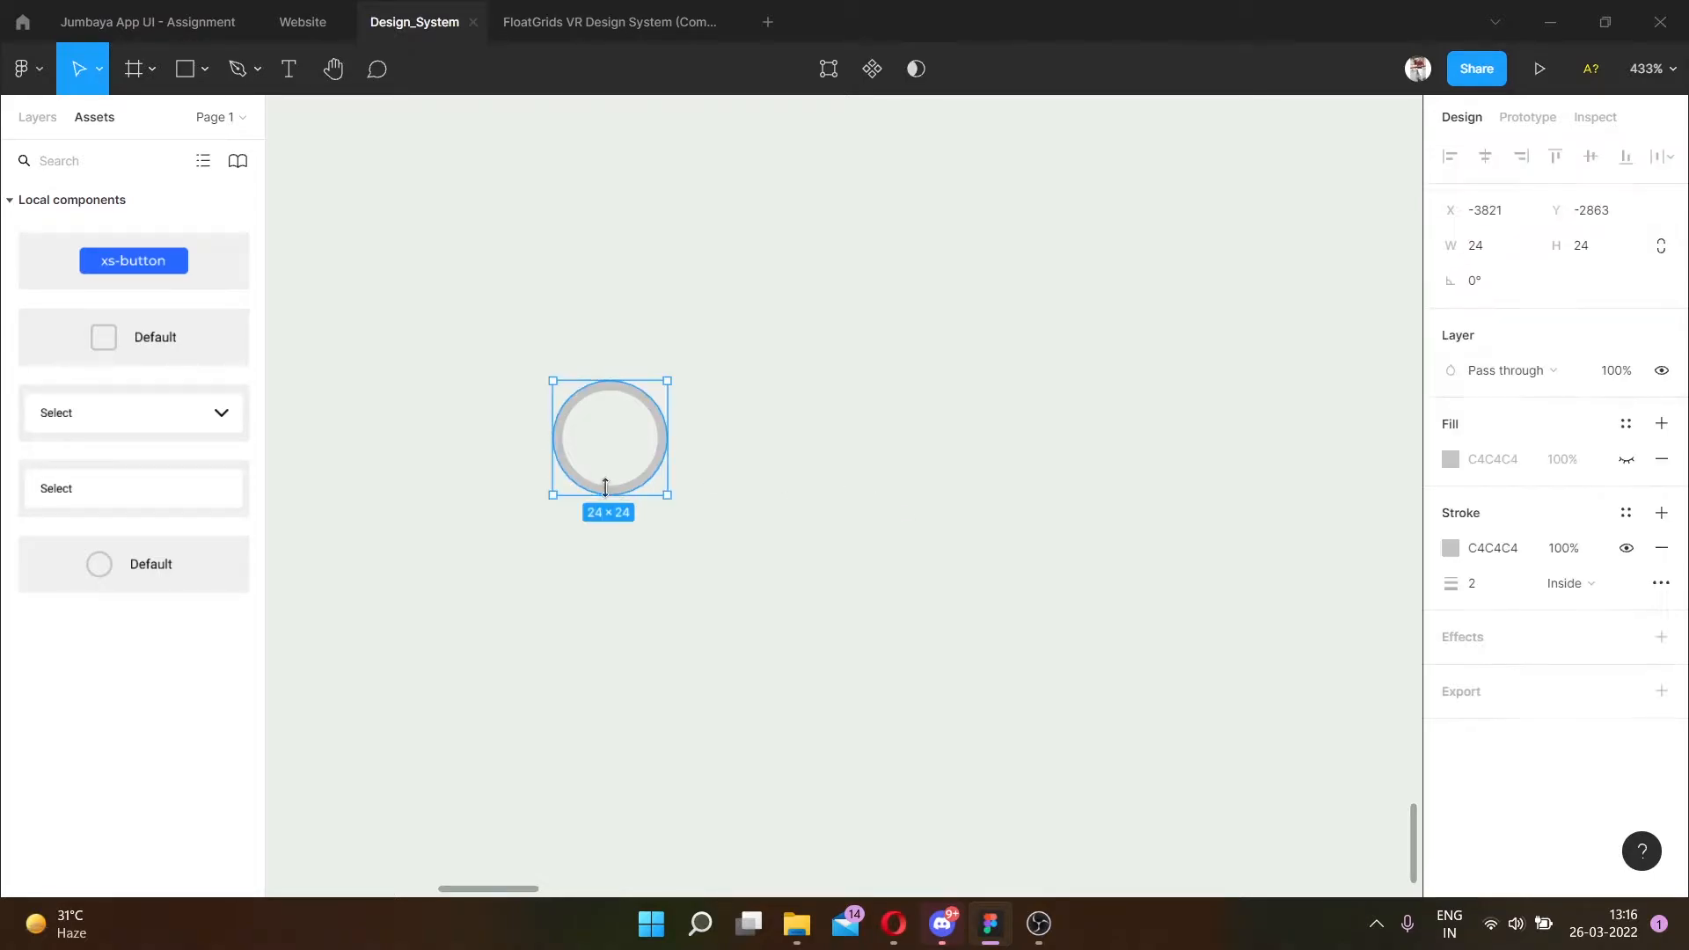
left_click(641, 554)
key("t")
left_click(777, 416)
type("Default")
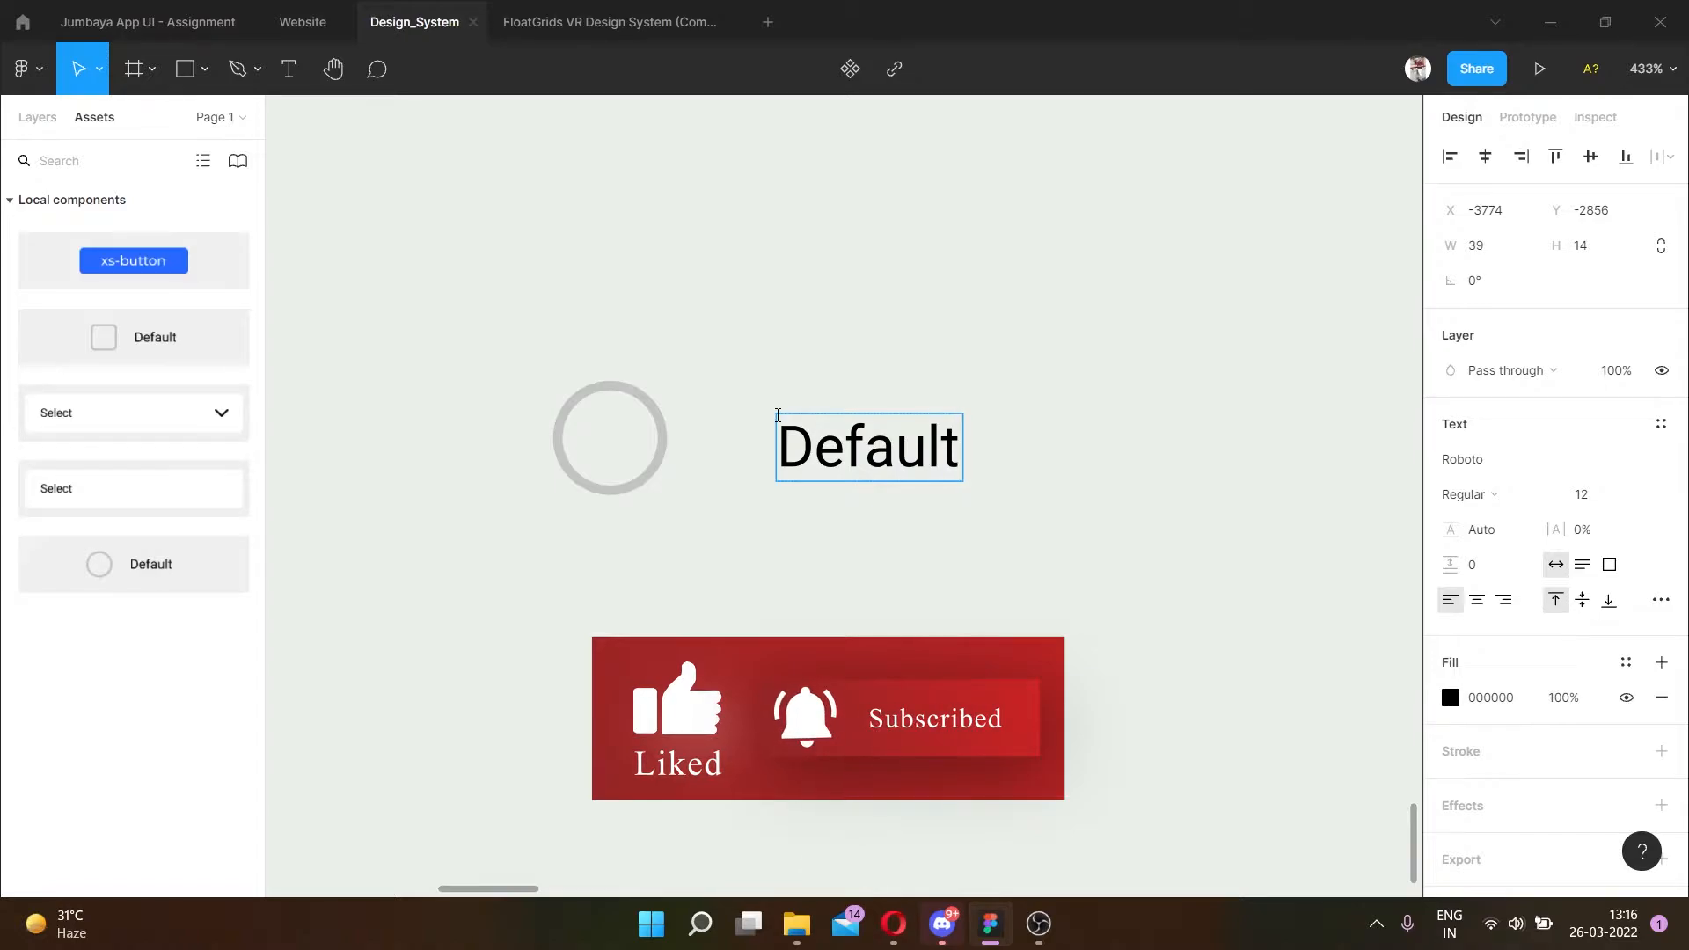
key("Escape")
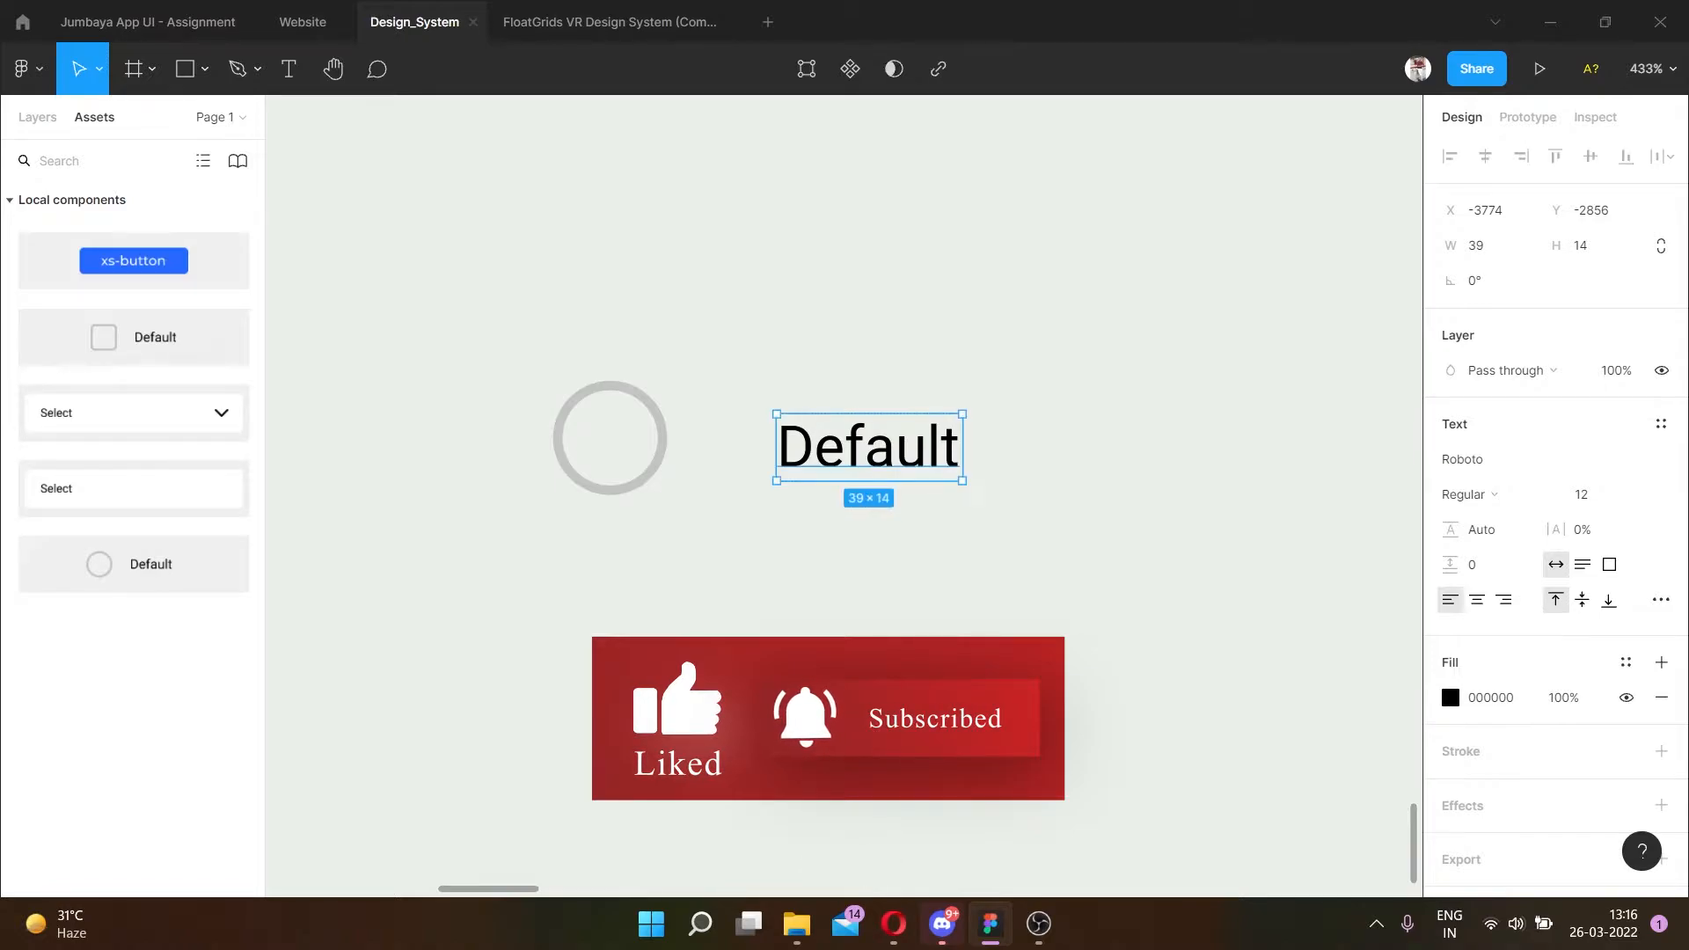
Move the "Default" label slightly closer to the circle and align both on their vertical centers.
left_click_drag(851, 462, 835, 444)
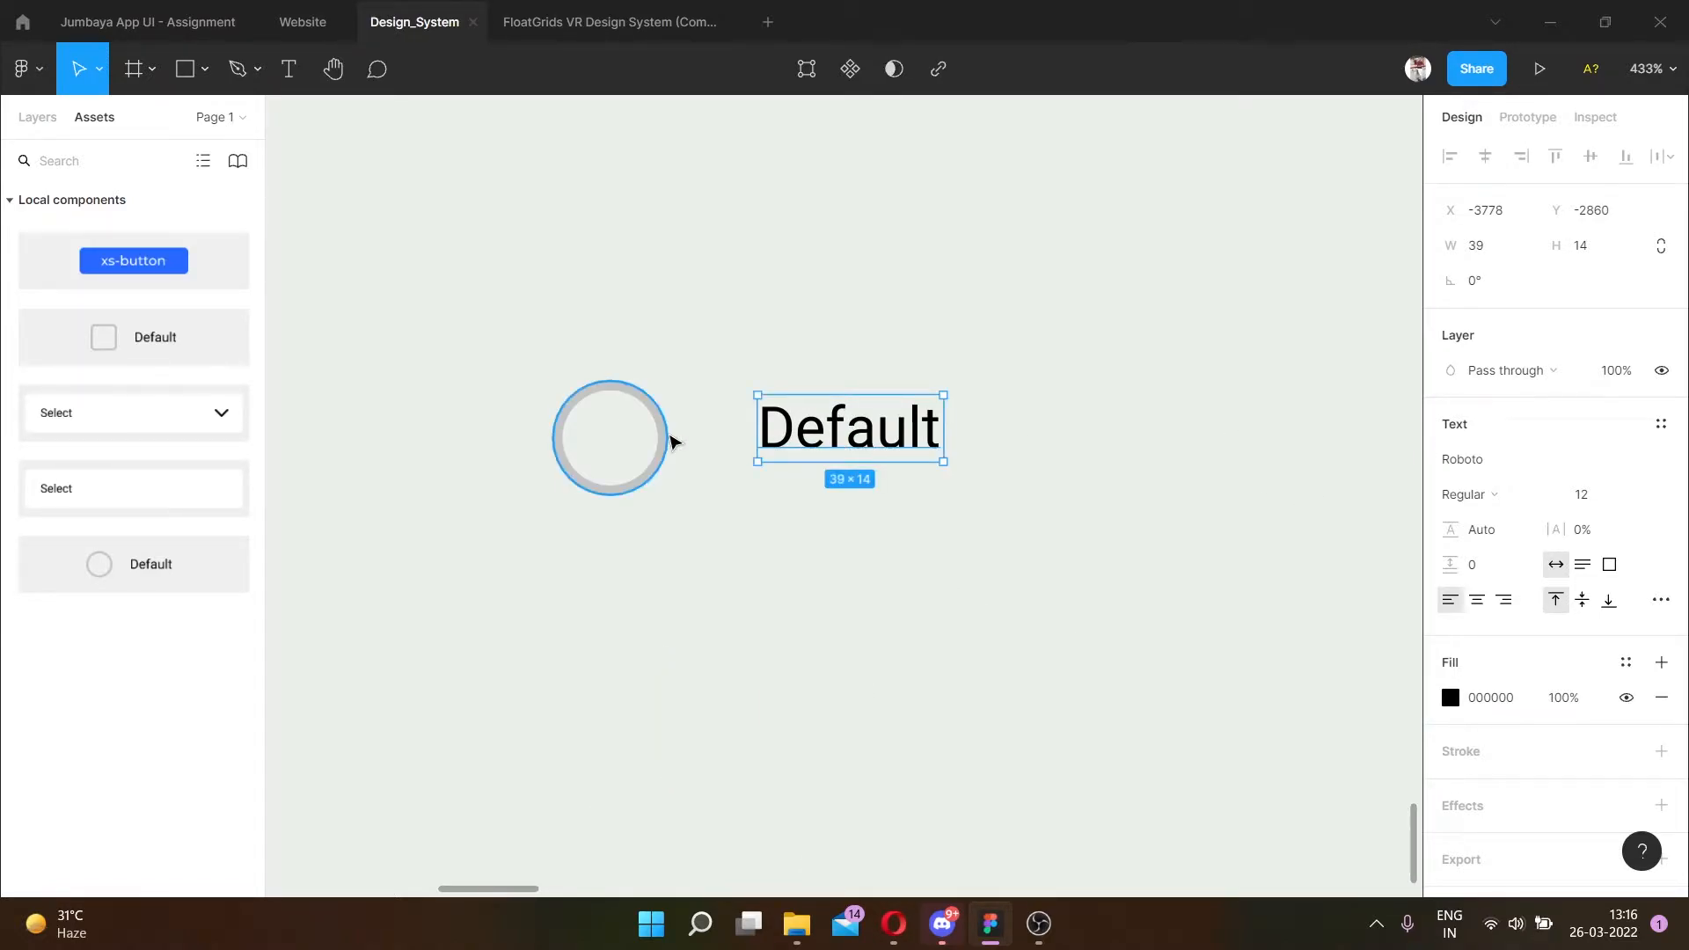
left_click(668, 440, "shift")
left_click(1360, 314)
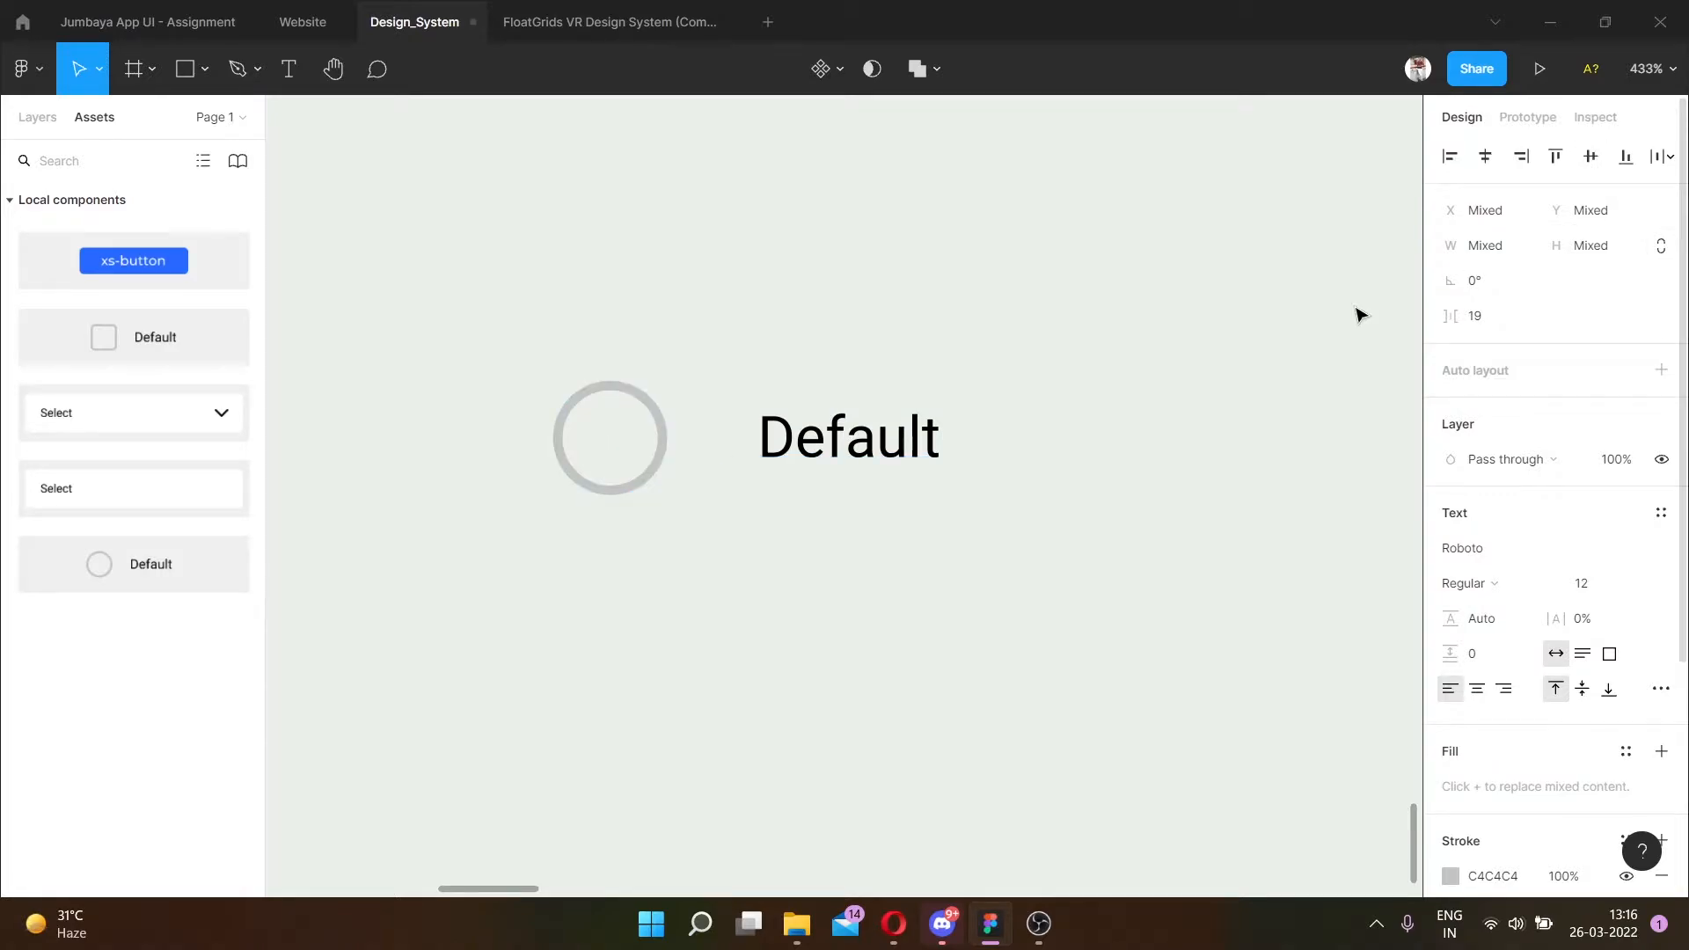
Apply the "Mini" text style to the "Default" label.
left_click(878, 425)
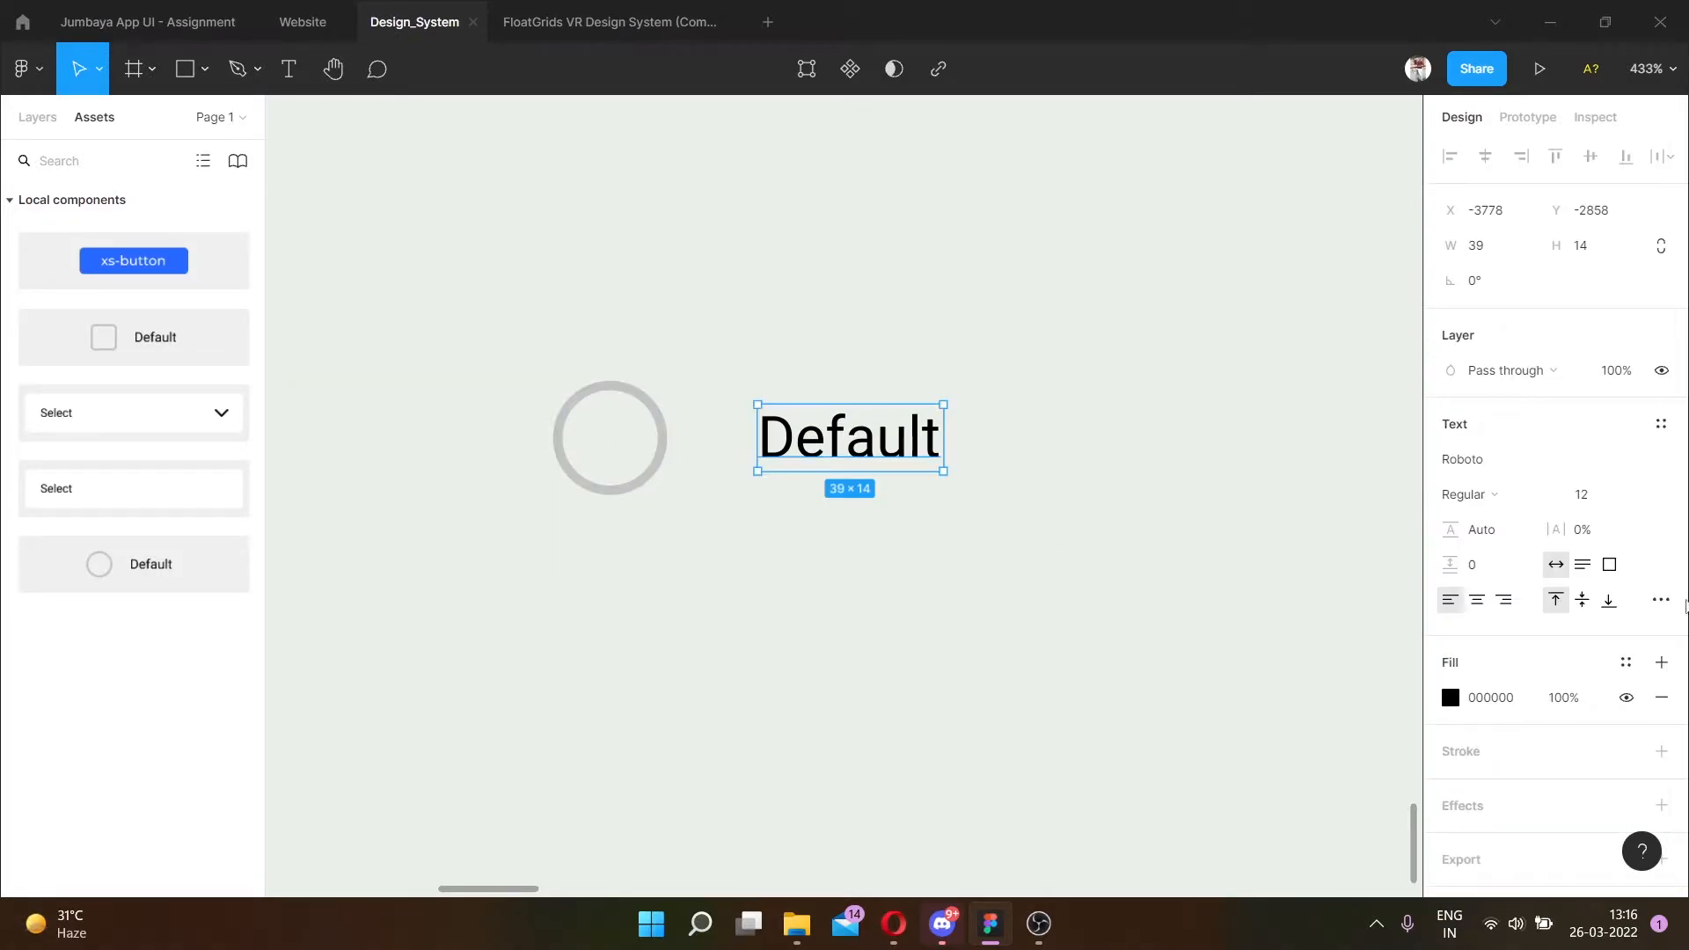
left_click(1661, 423)
scroll(1571, 757, "down", 3)
left_click(1539, 767)
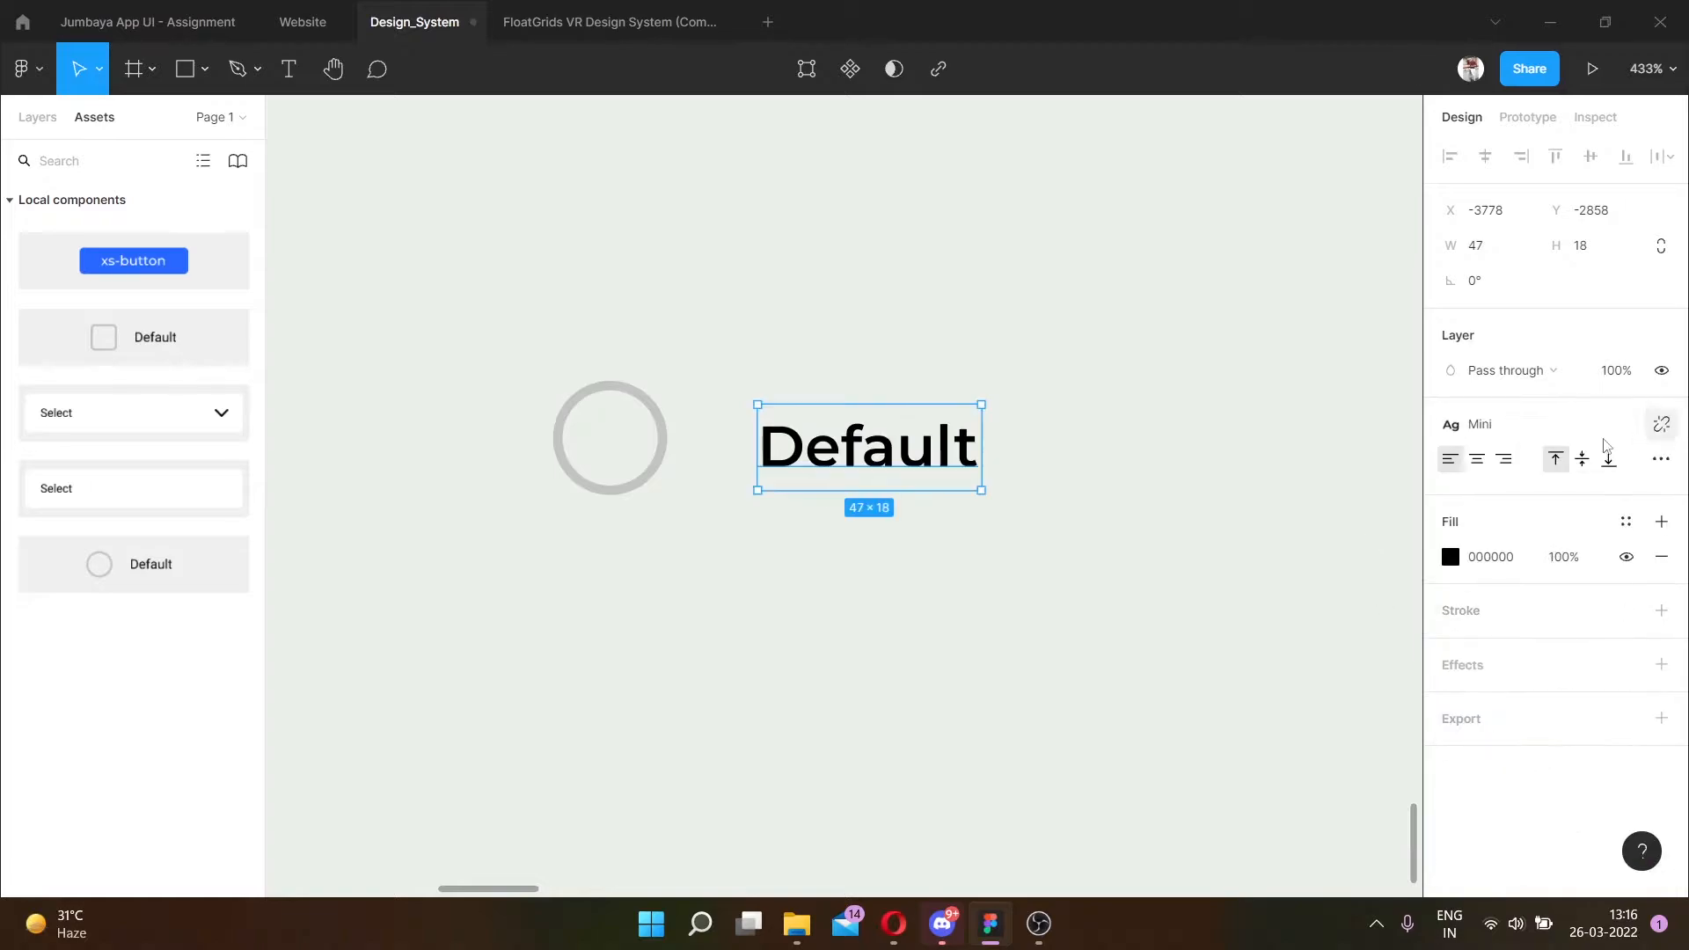
Detach the text style from the "Default" label and set its Montserrat font weight to Medium.
left_click(1659, 423)
left_click(1661, 424)
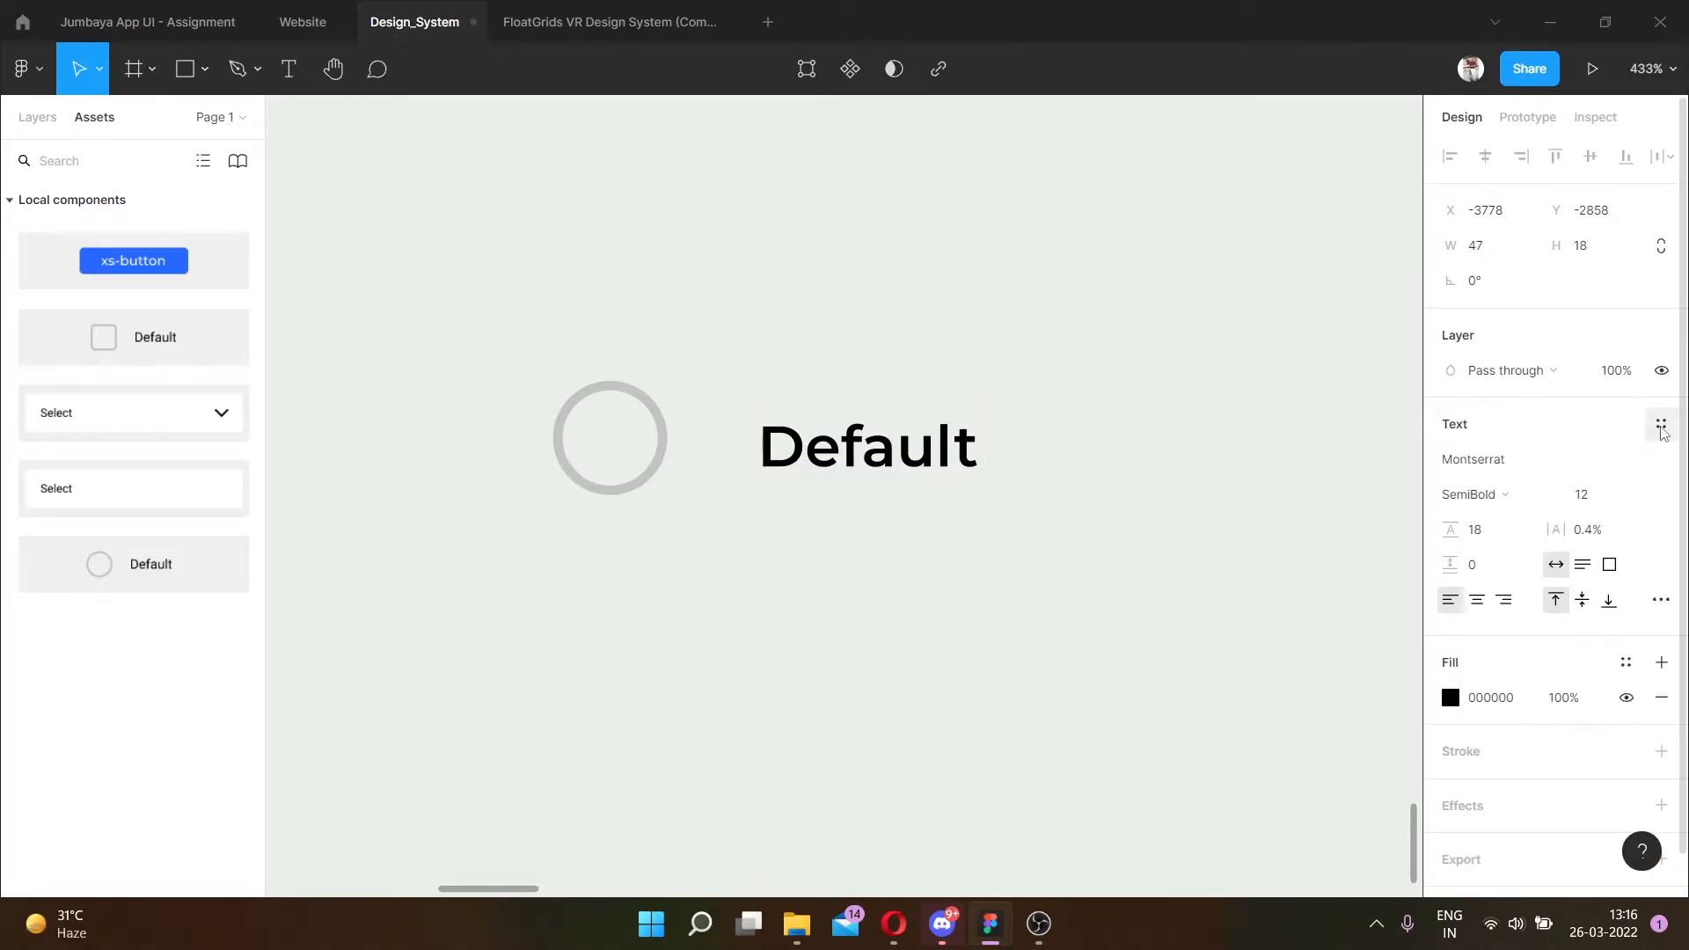
left_click(1487, 491)
left_click(1493, 467)
left_click(957, 508)
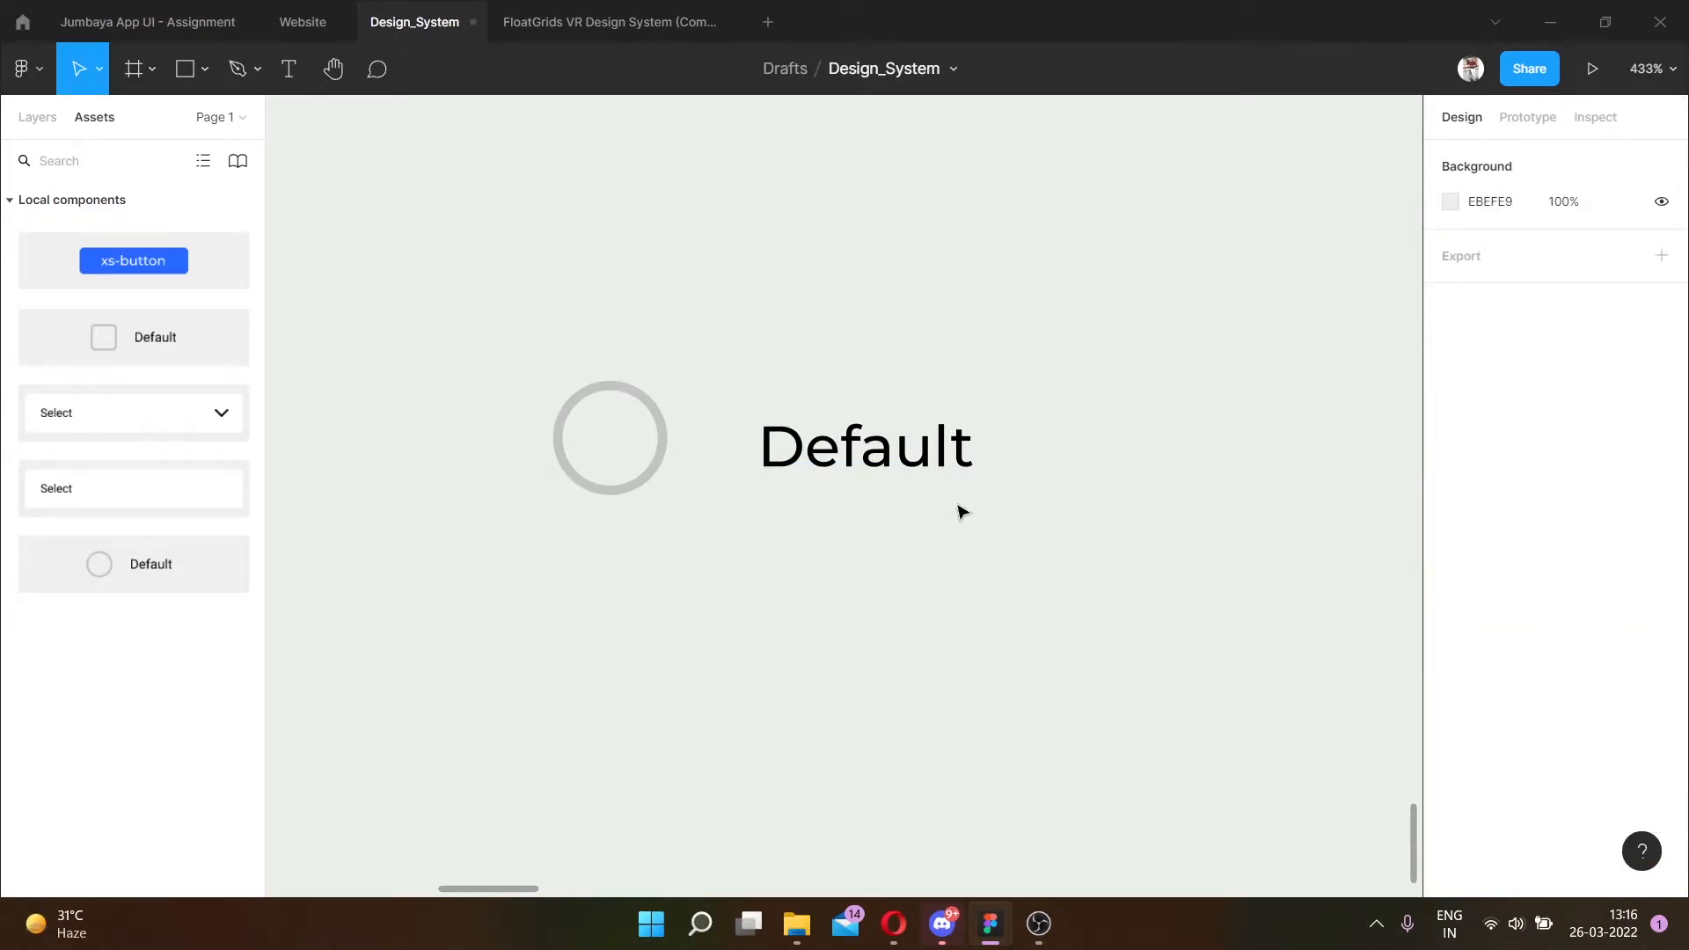
Realign the restyled "Default" label with the circle on their vertical centers.
left_click(954, 470)
left_click(666, 435, "shift")
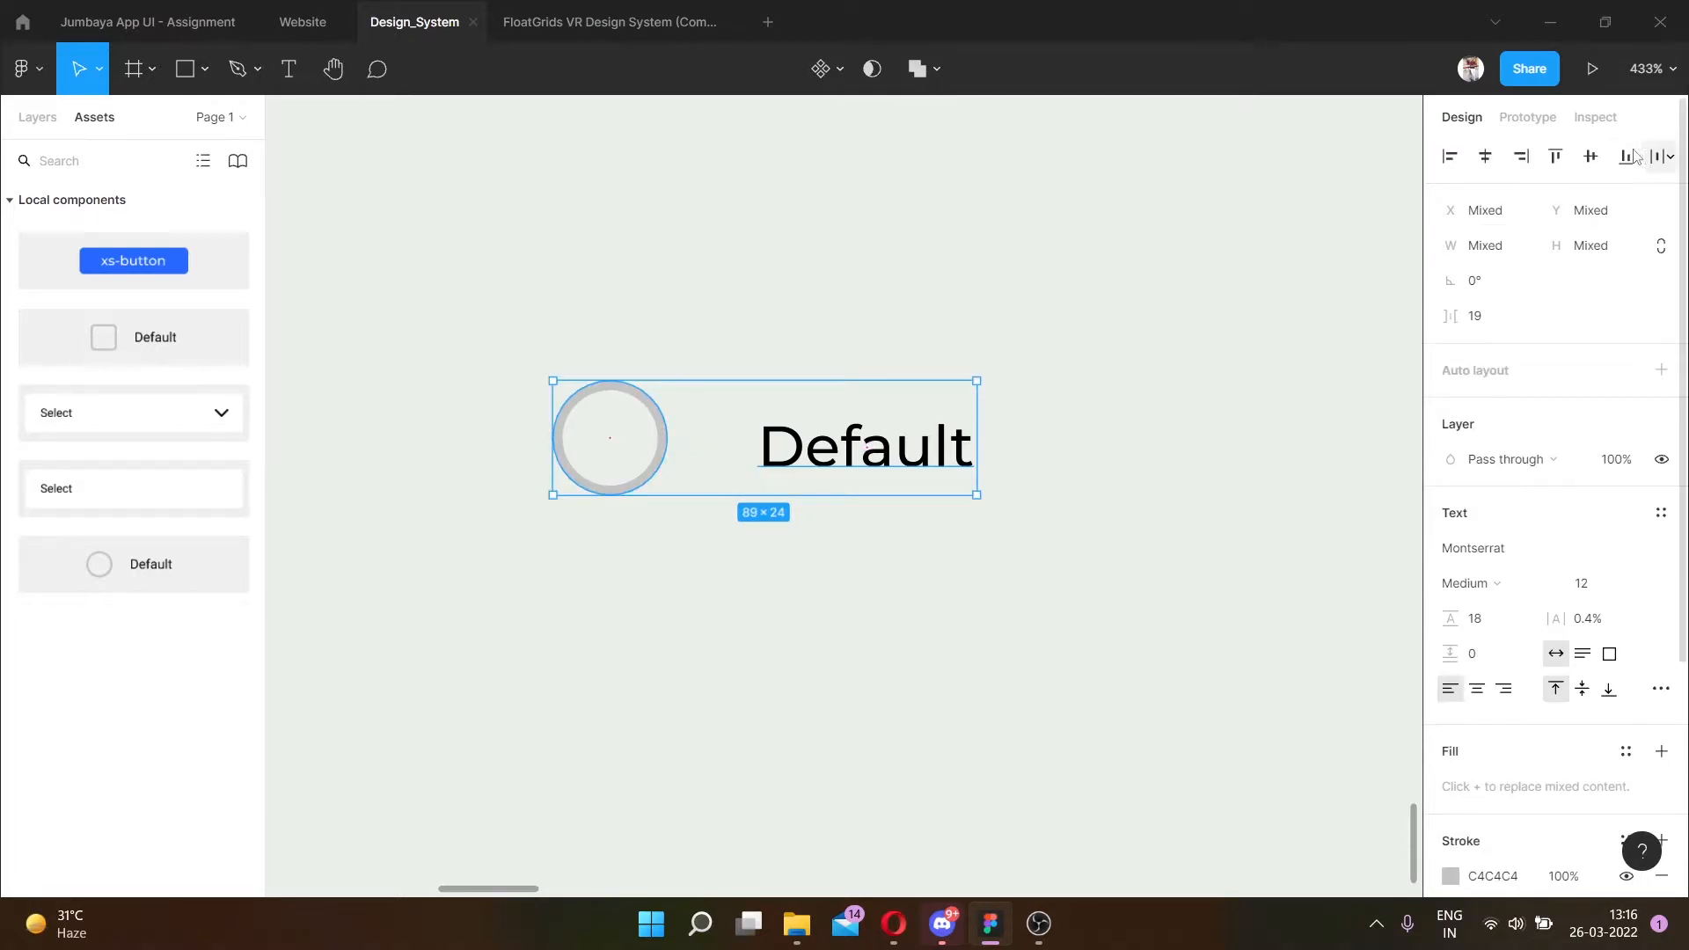
left_click(1590, 156)
left_click(940, 556)
Nudge the "Default" label toward the circle until the gap between them is 16 px.
left_click(899, 448)
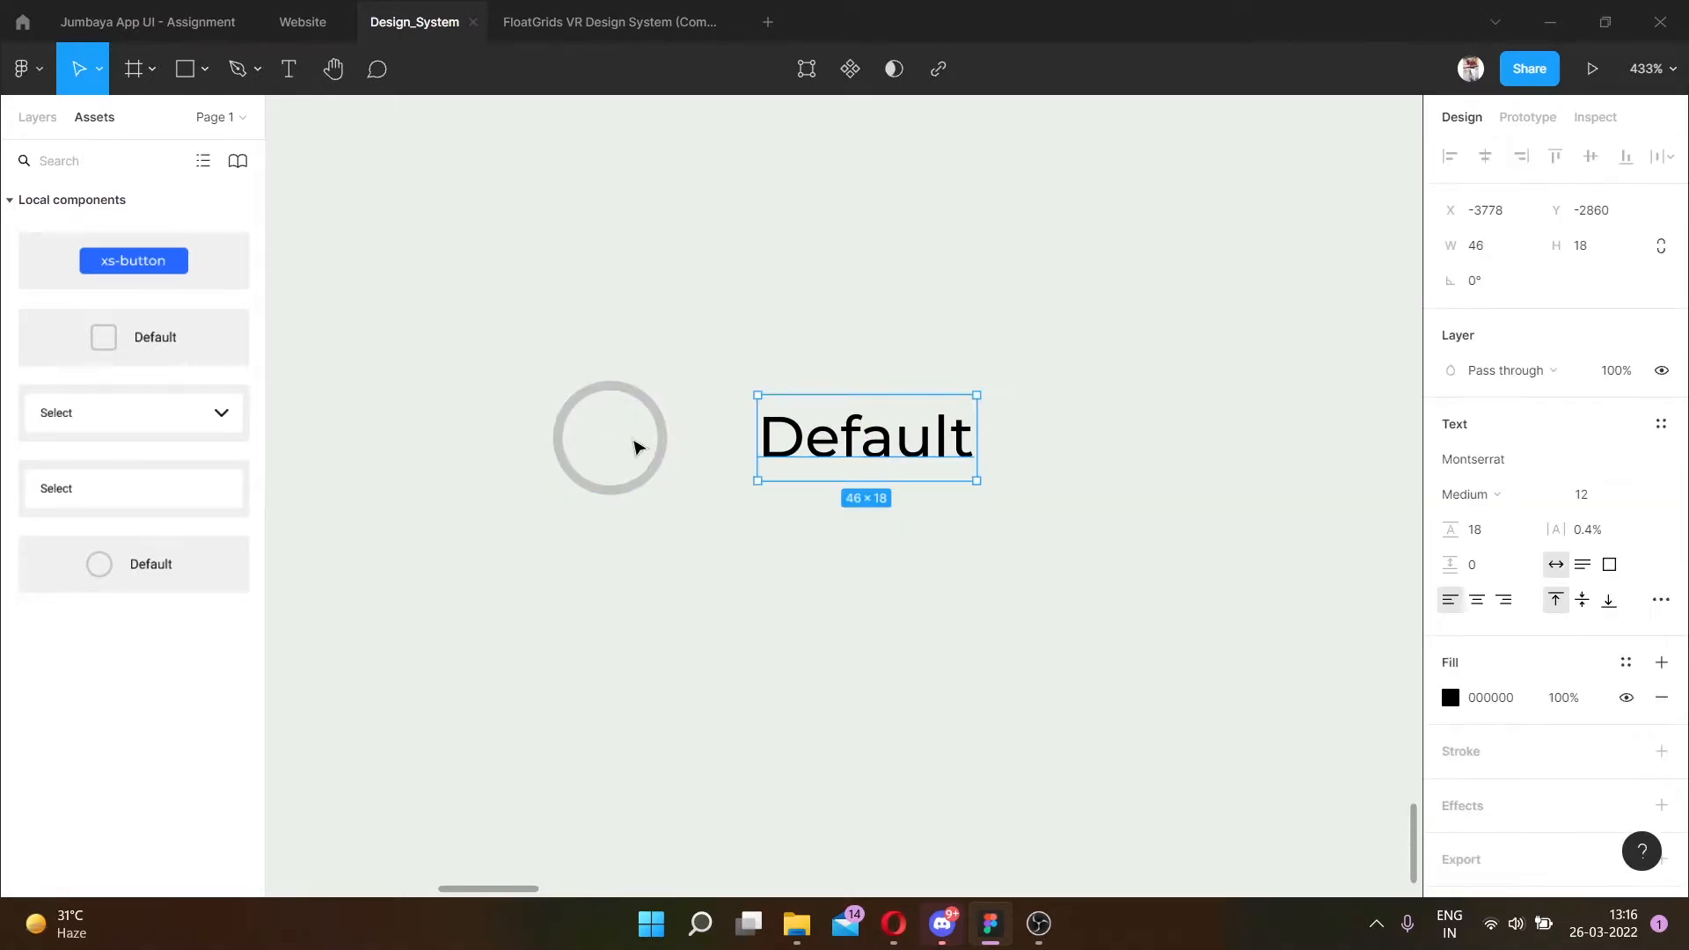
key("alt")
key("Left")
key("Left")
key("Left")
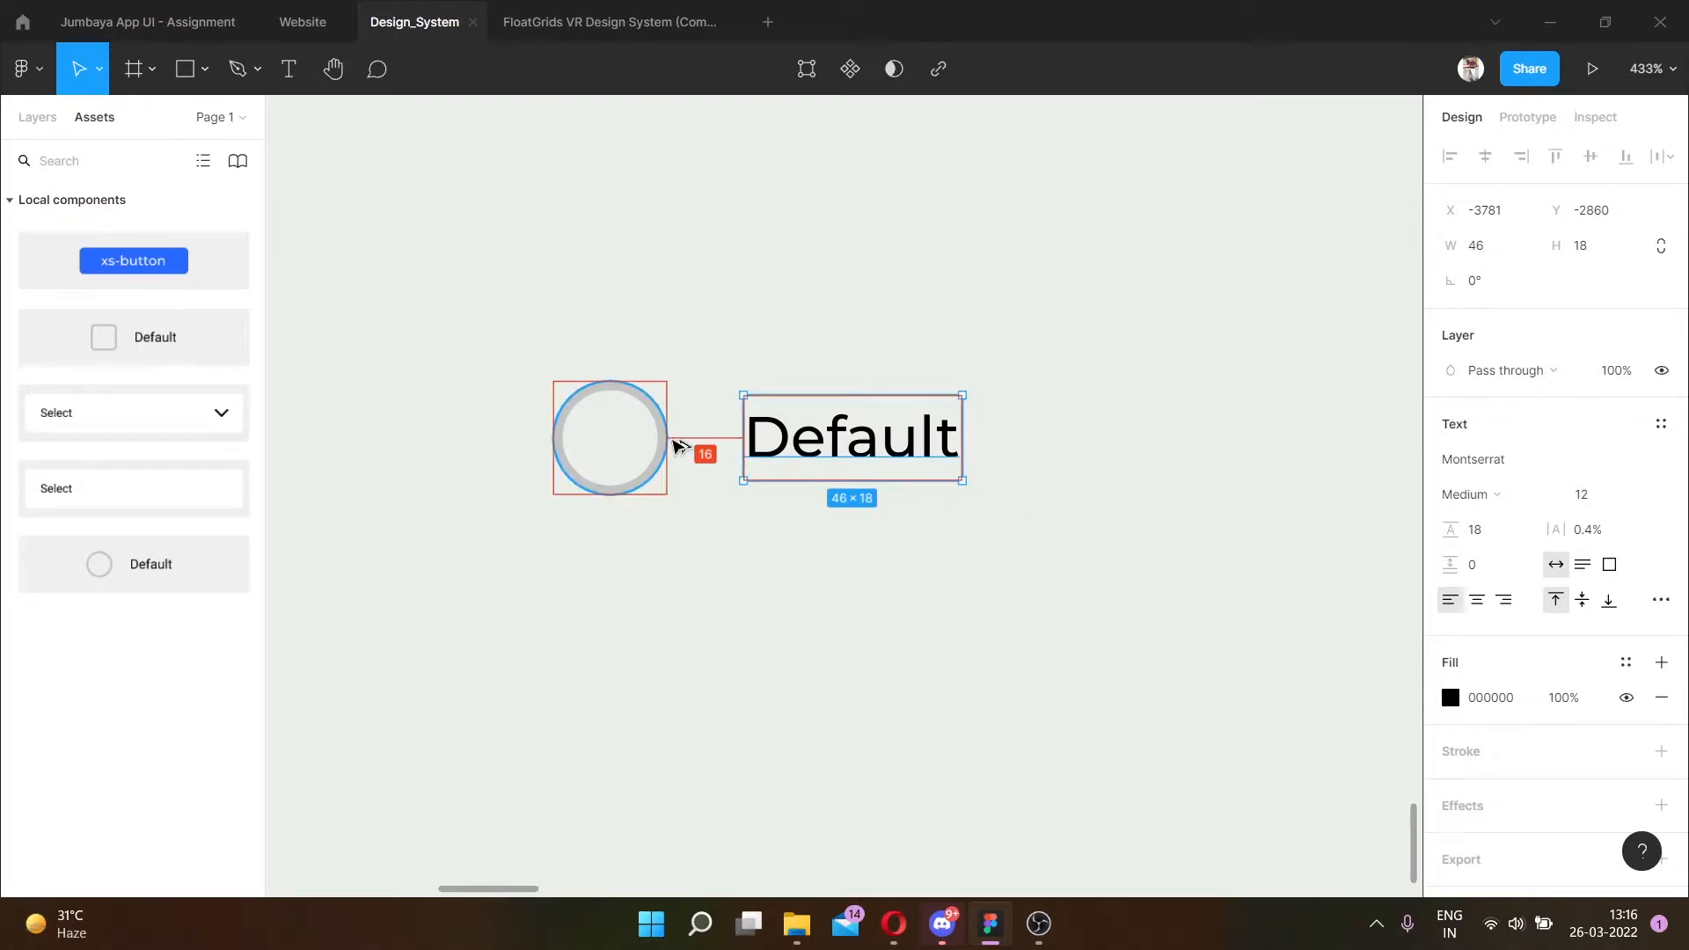
left_click(683, 537)
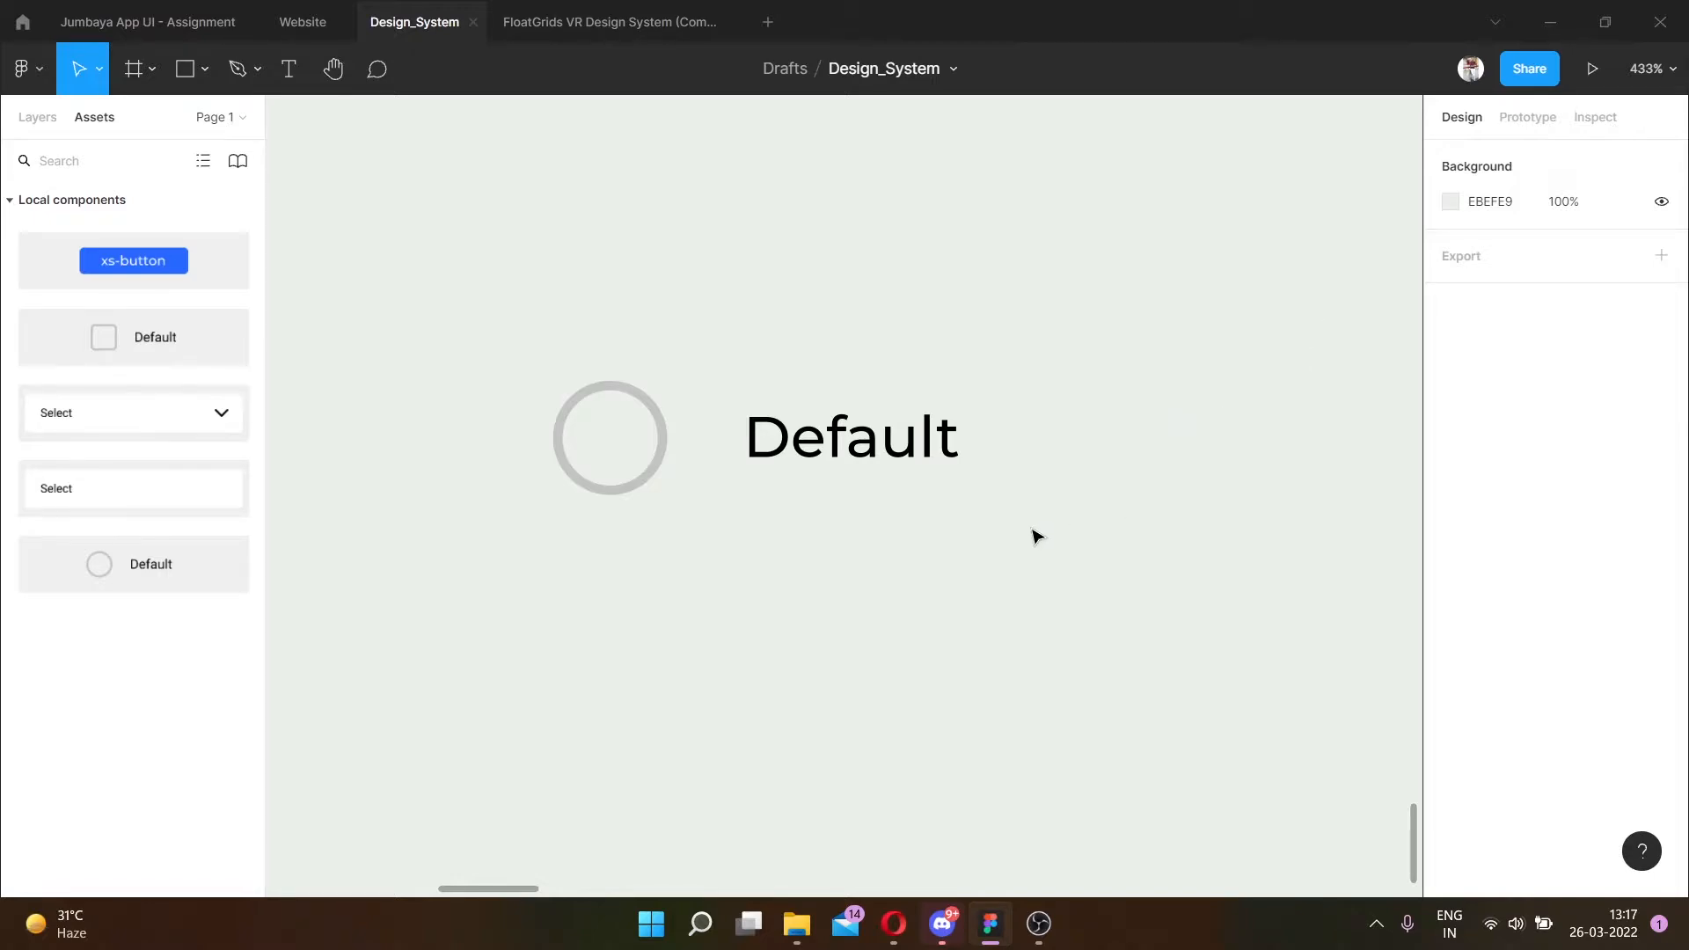
Duplicate the circle and its "Default" label, placing the copy directly below, 36 px lower than the original.
scroll(1025, 479, "up", 1)
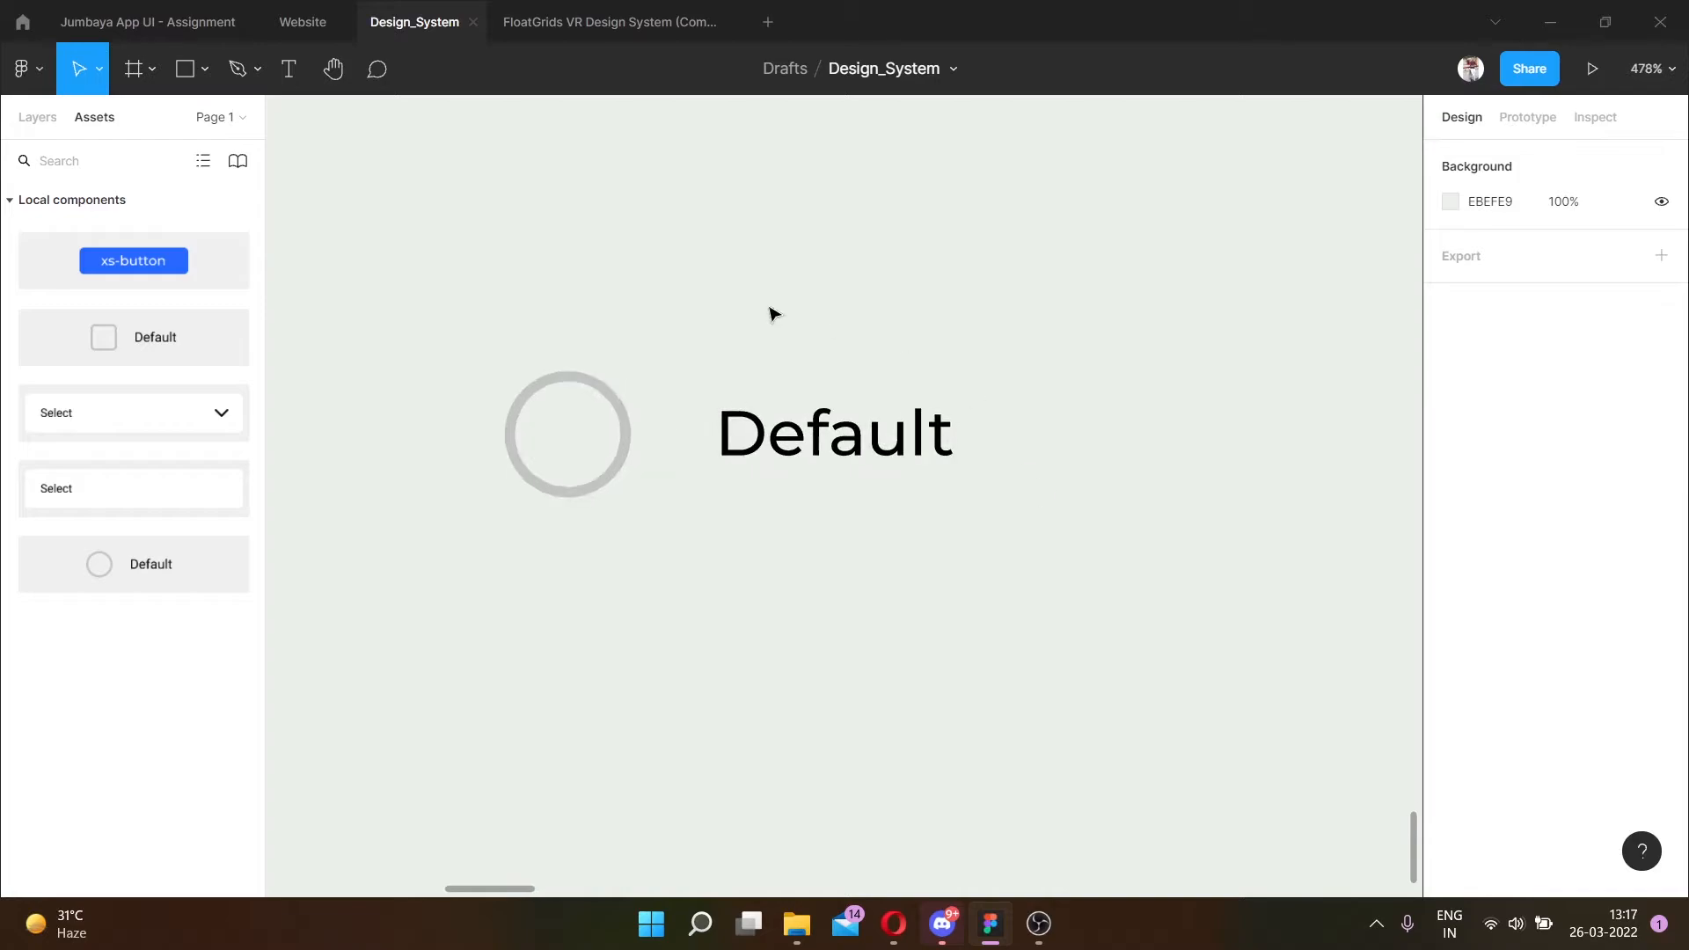
left_click_drag(1090, 528, 354, 276)
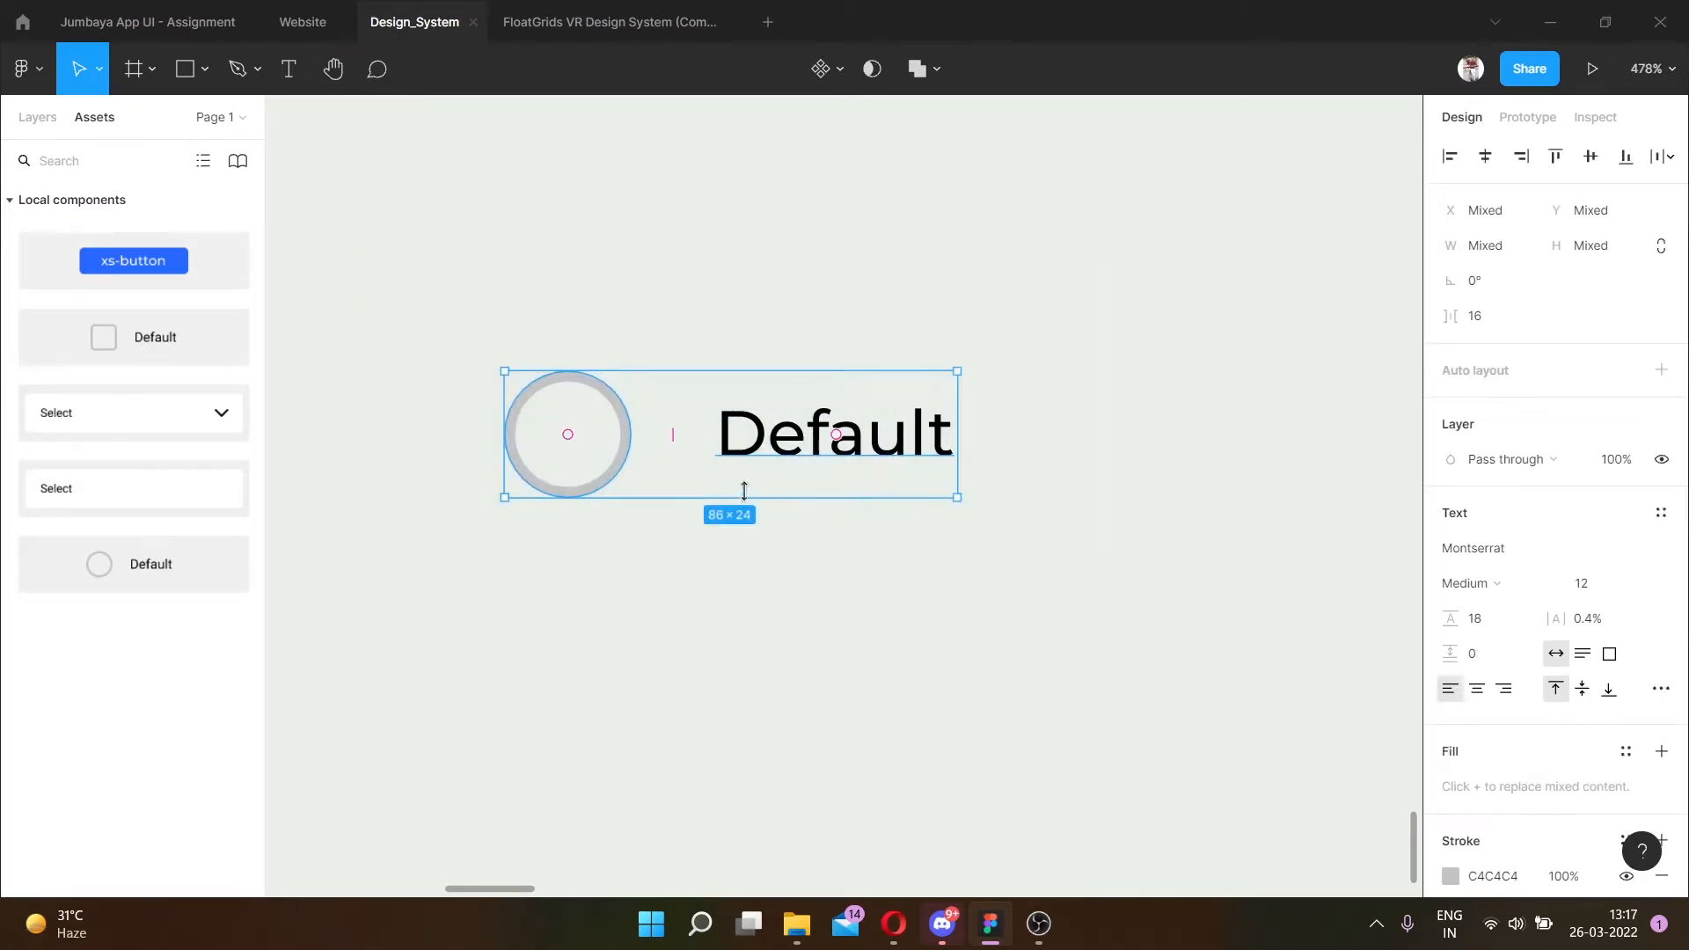
left_click_drag(742, 486, 677, 575)
scroll(677, 583, "down", 2)
Make the lower circle's C4C4C4 fill visible and remove its stroke.
left_click(629, 460)
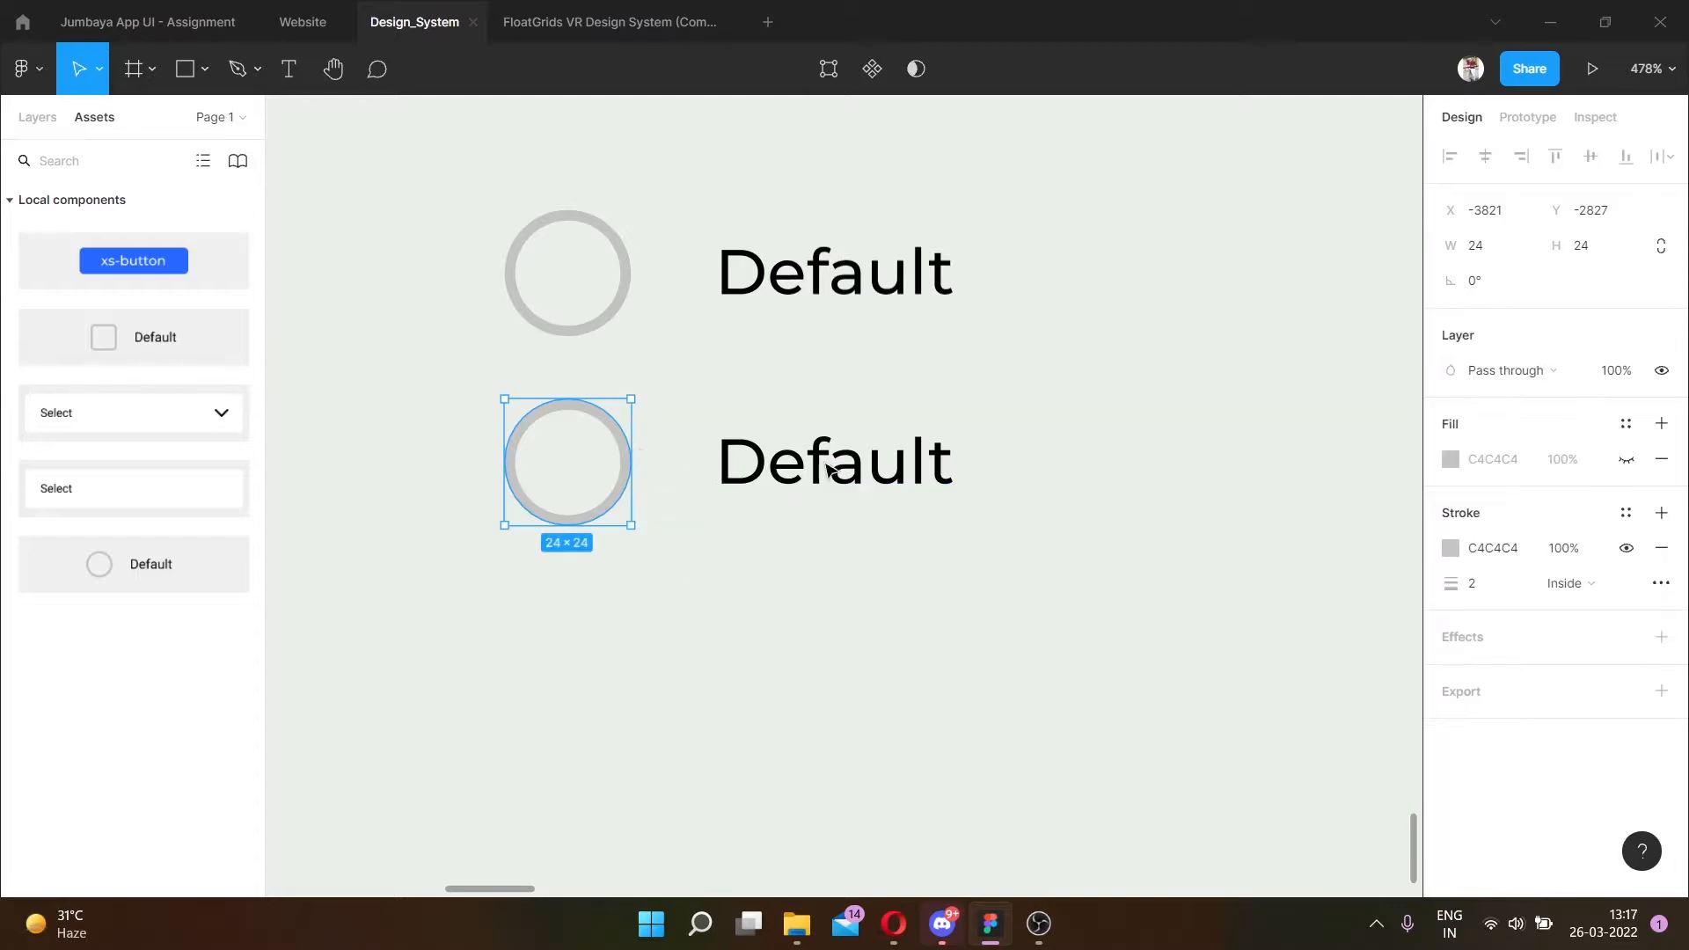
left_click(1626, 459)
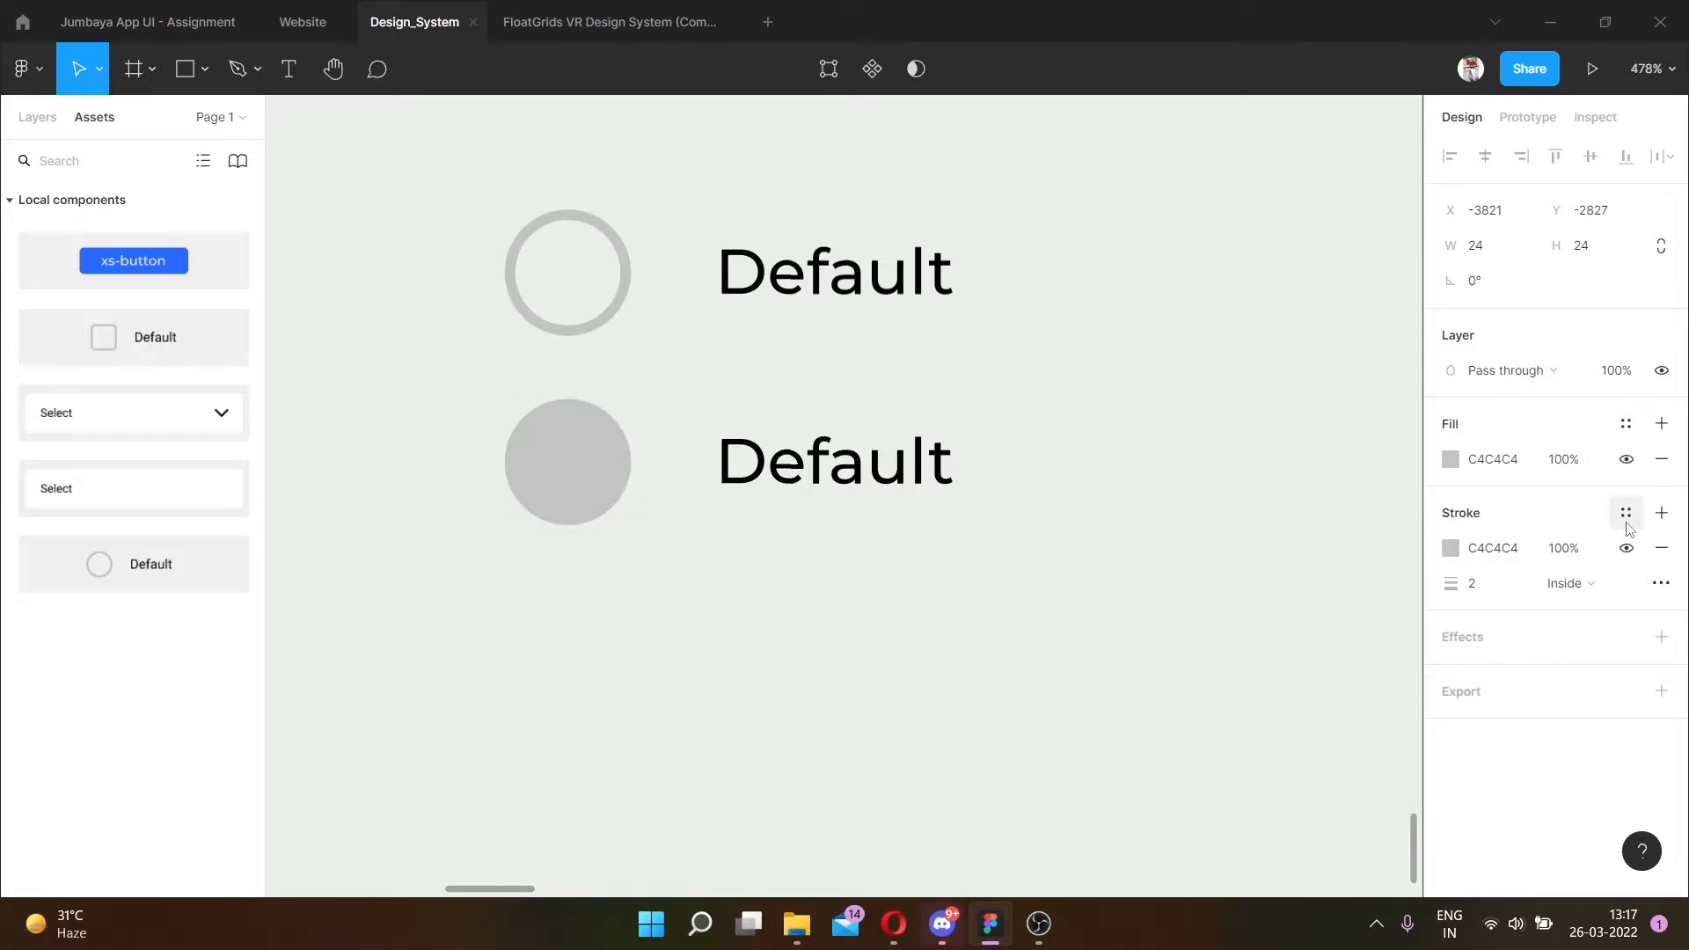
left_click(1658, 548)
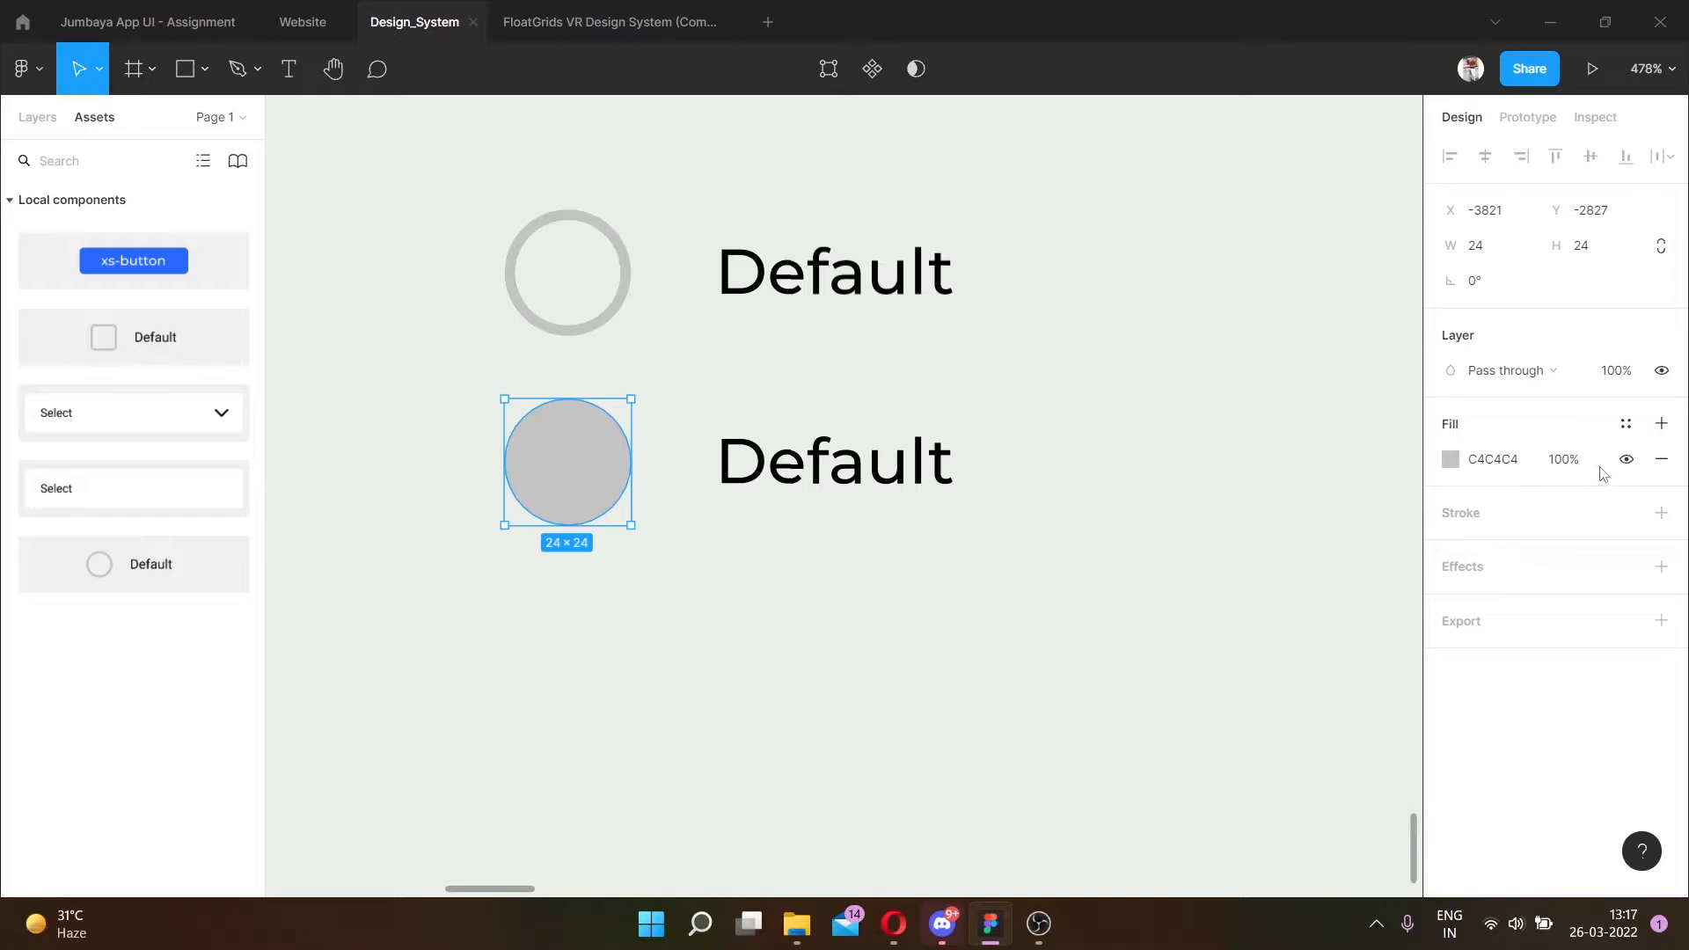
Undo the removal of the lower circle's stroke, and set both its stroke and its fill to 311FFF.
key("ctrl+z")
left_click(1450, 548)
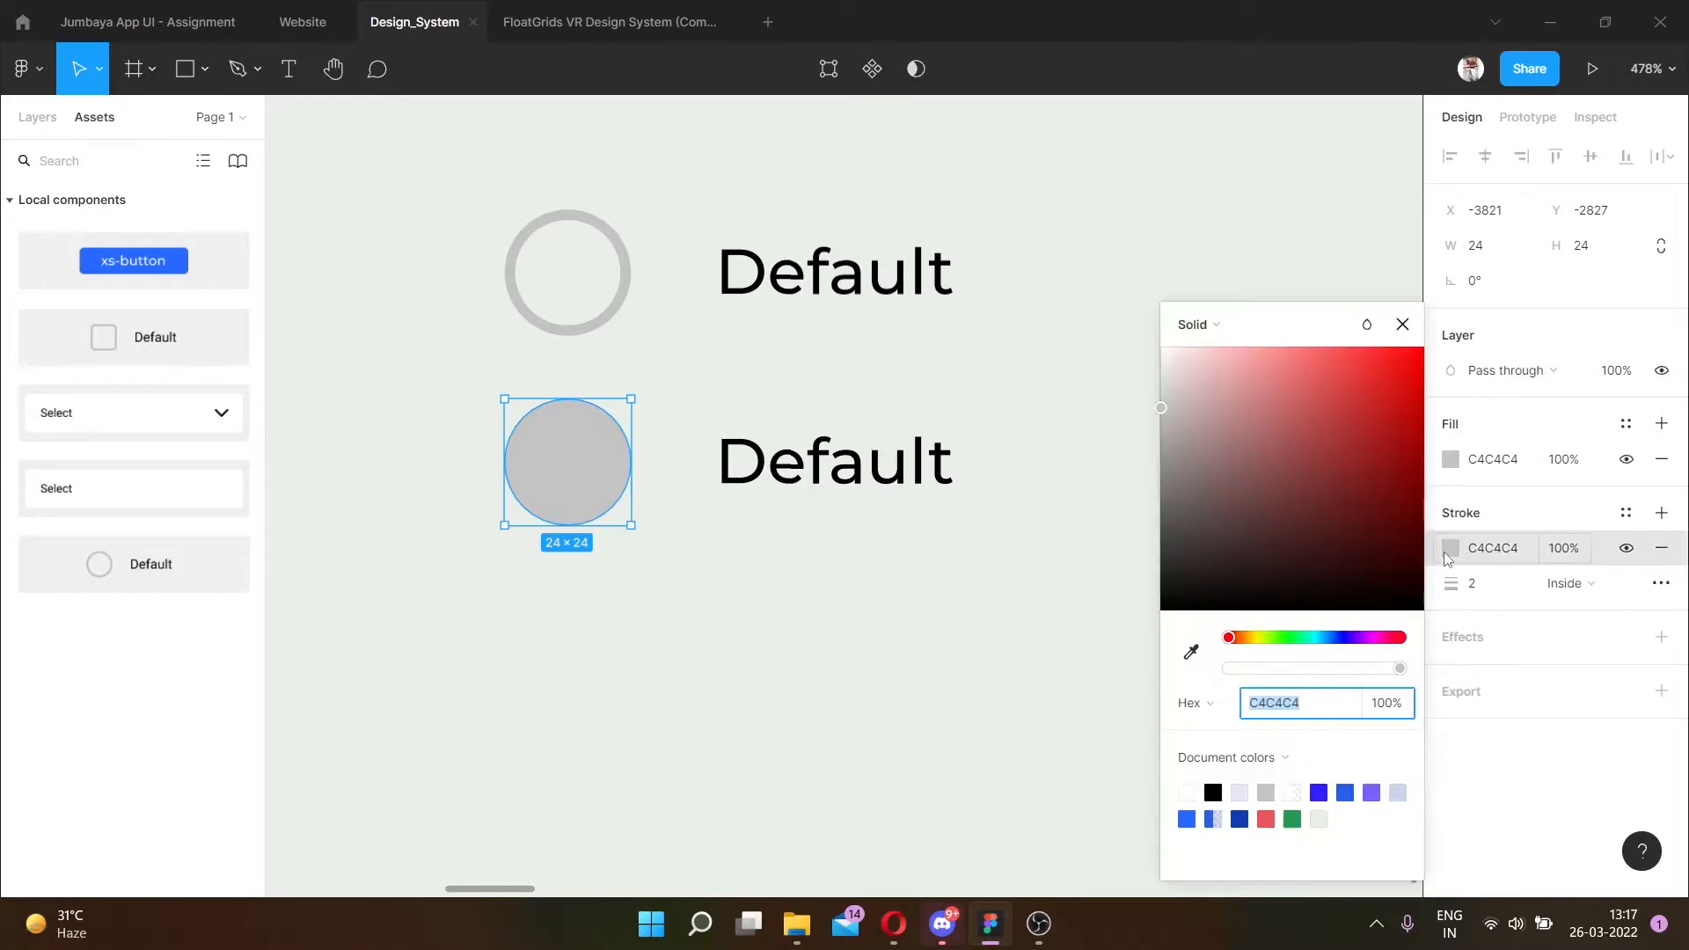
left_click(1319, 792)
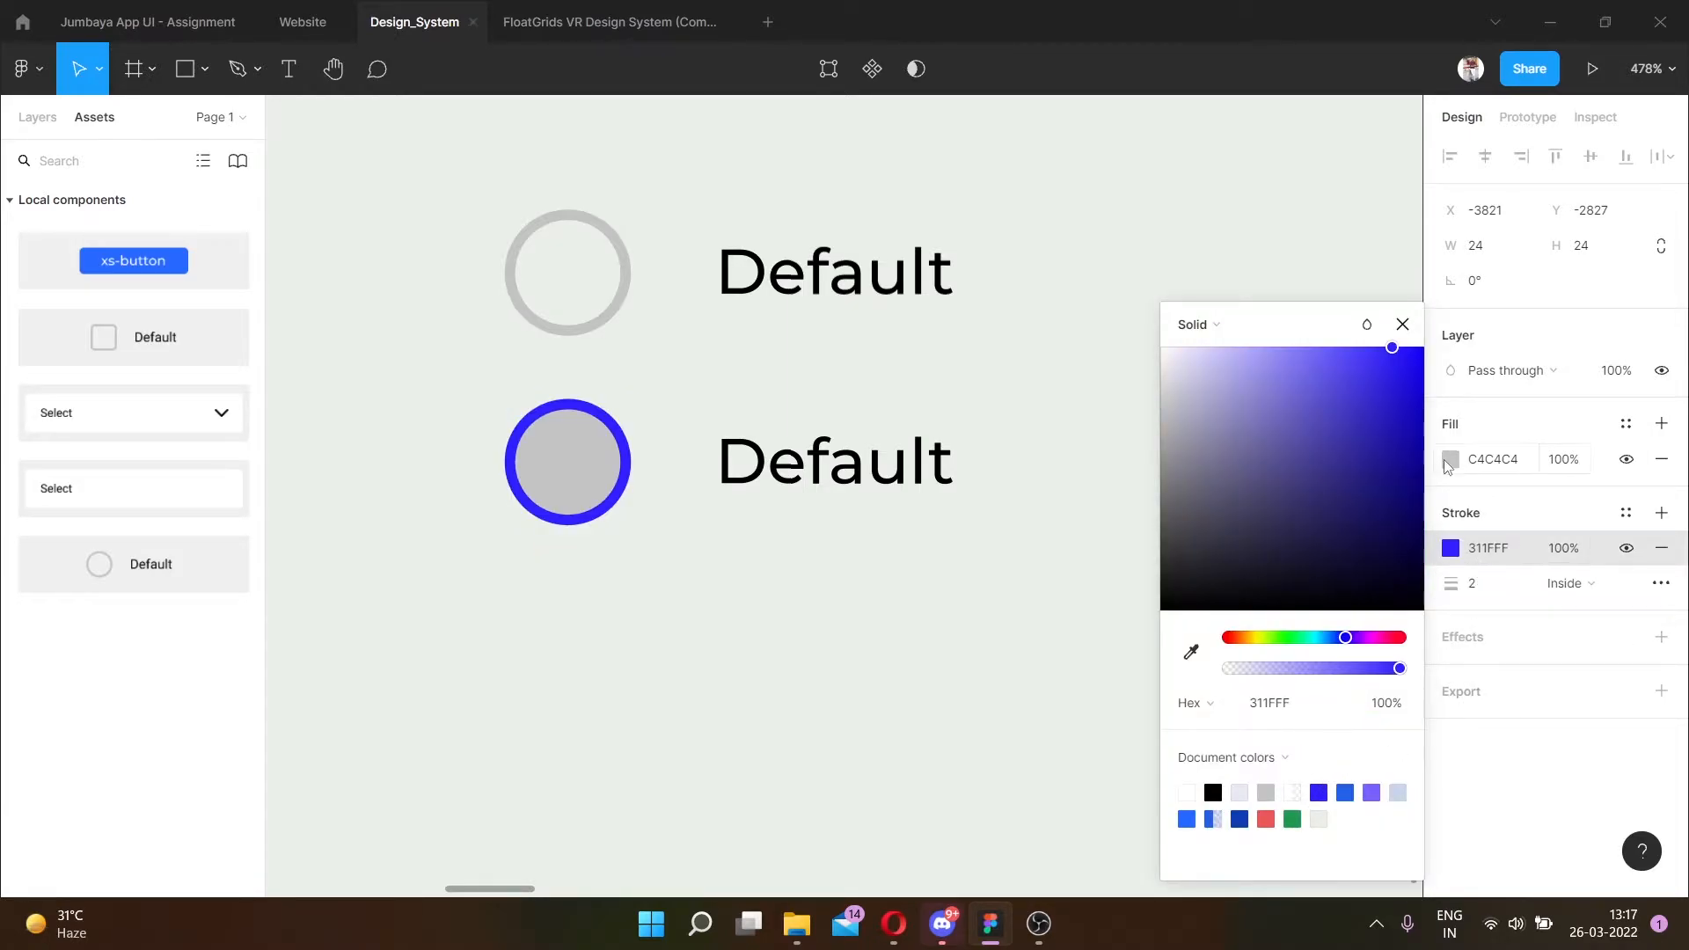
left_click(1344, 791)
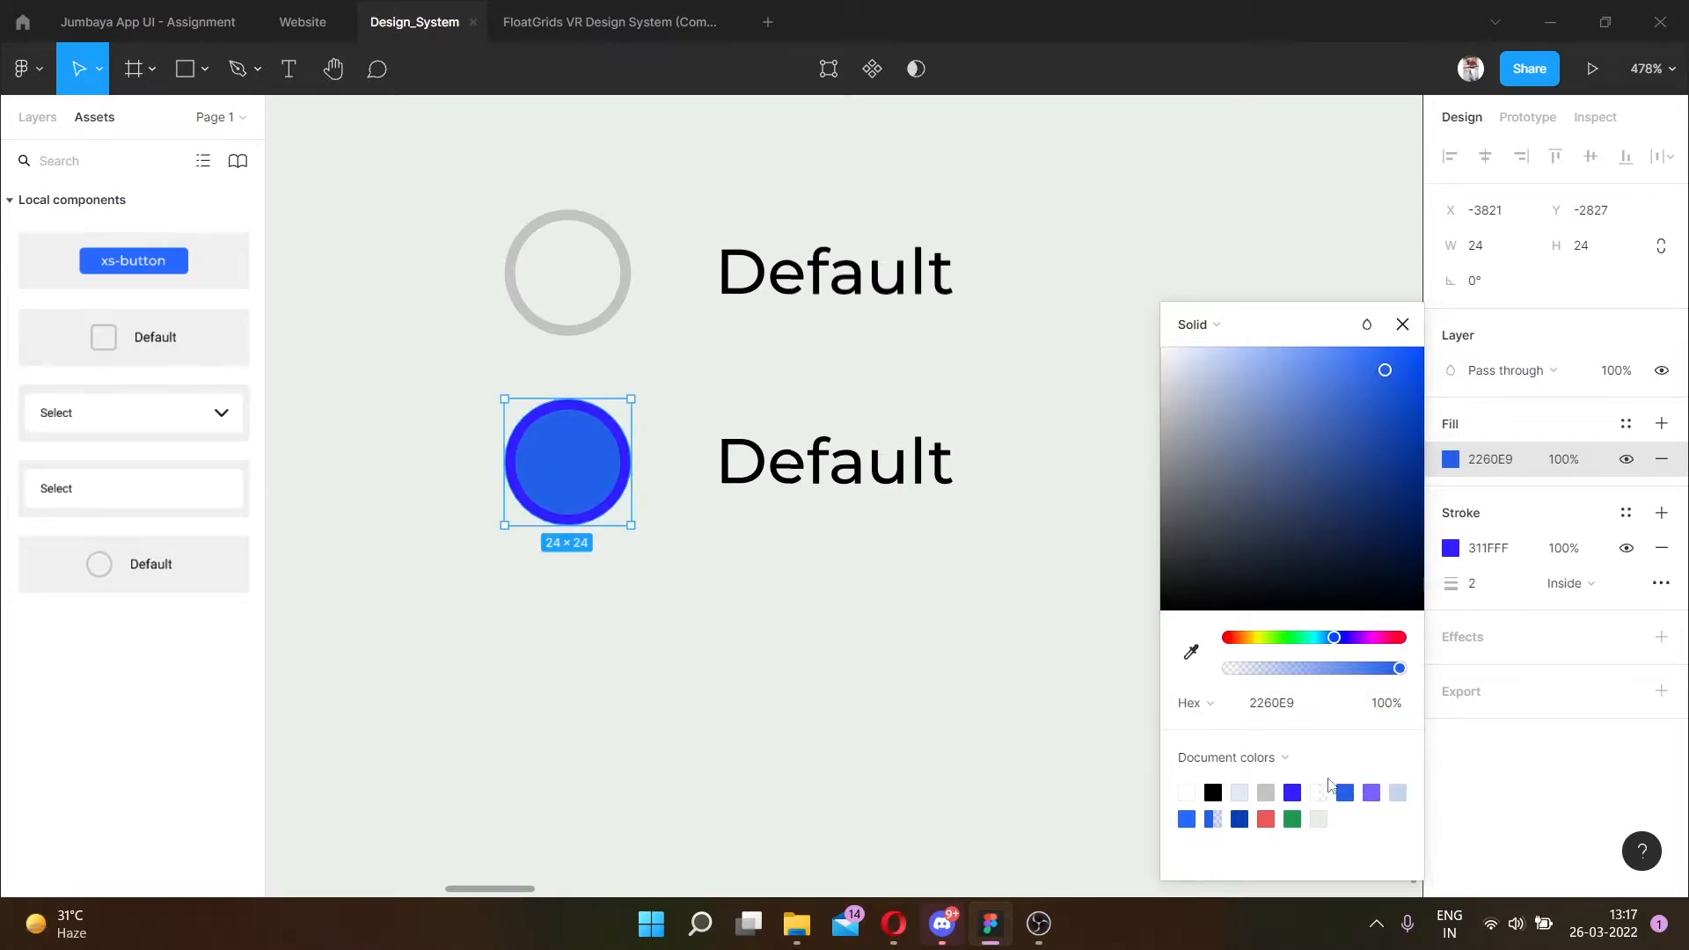
left_click(1293, 790)
left_click(741, 617)
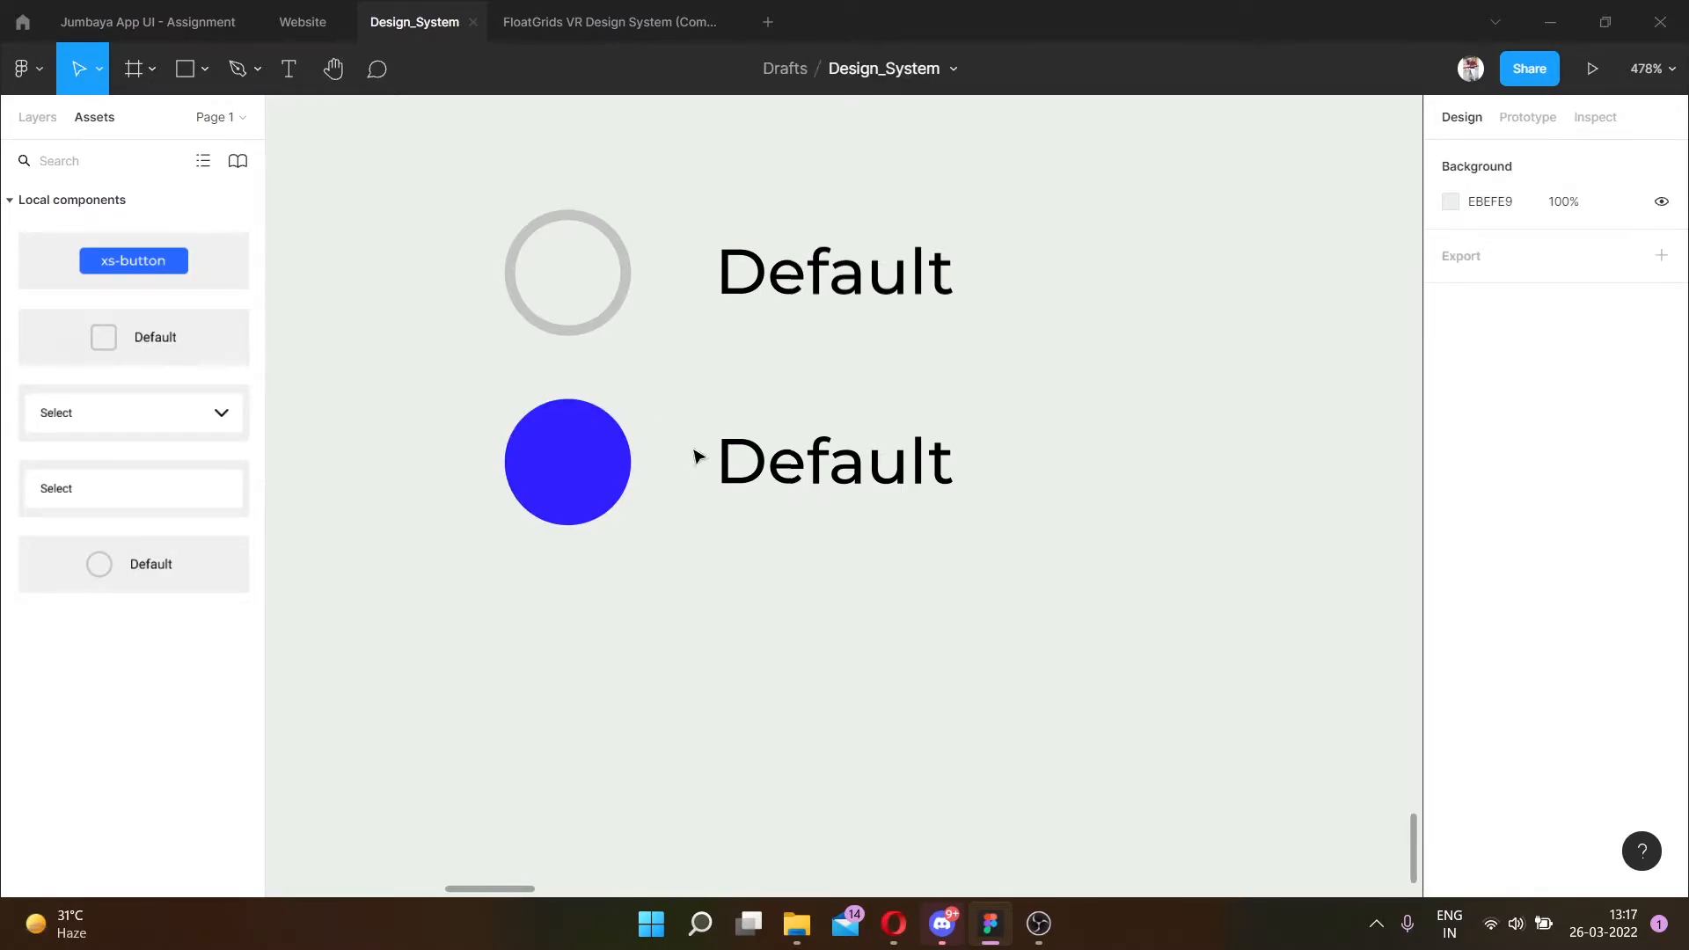
Add a 12 × 12 circle centered inside the blue circle.
key("o")
left_click(622, 662)
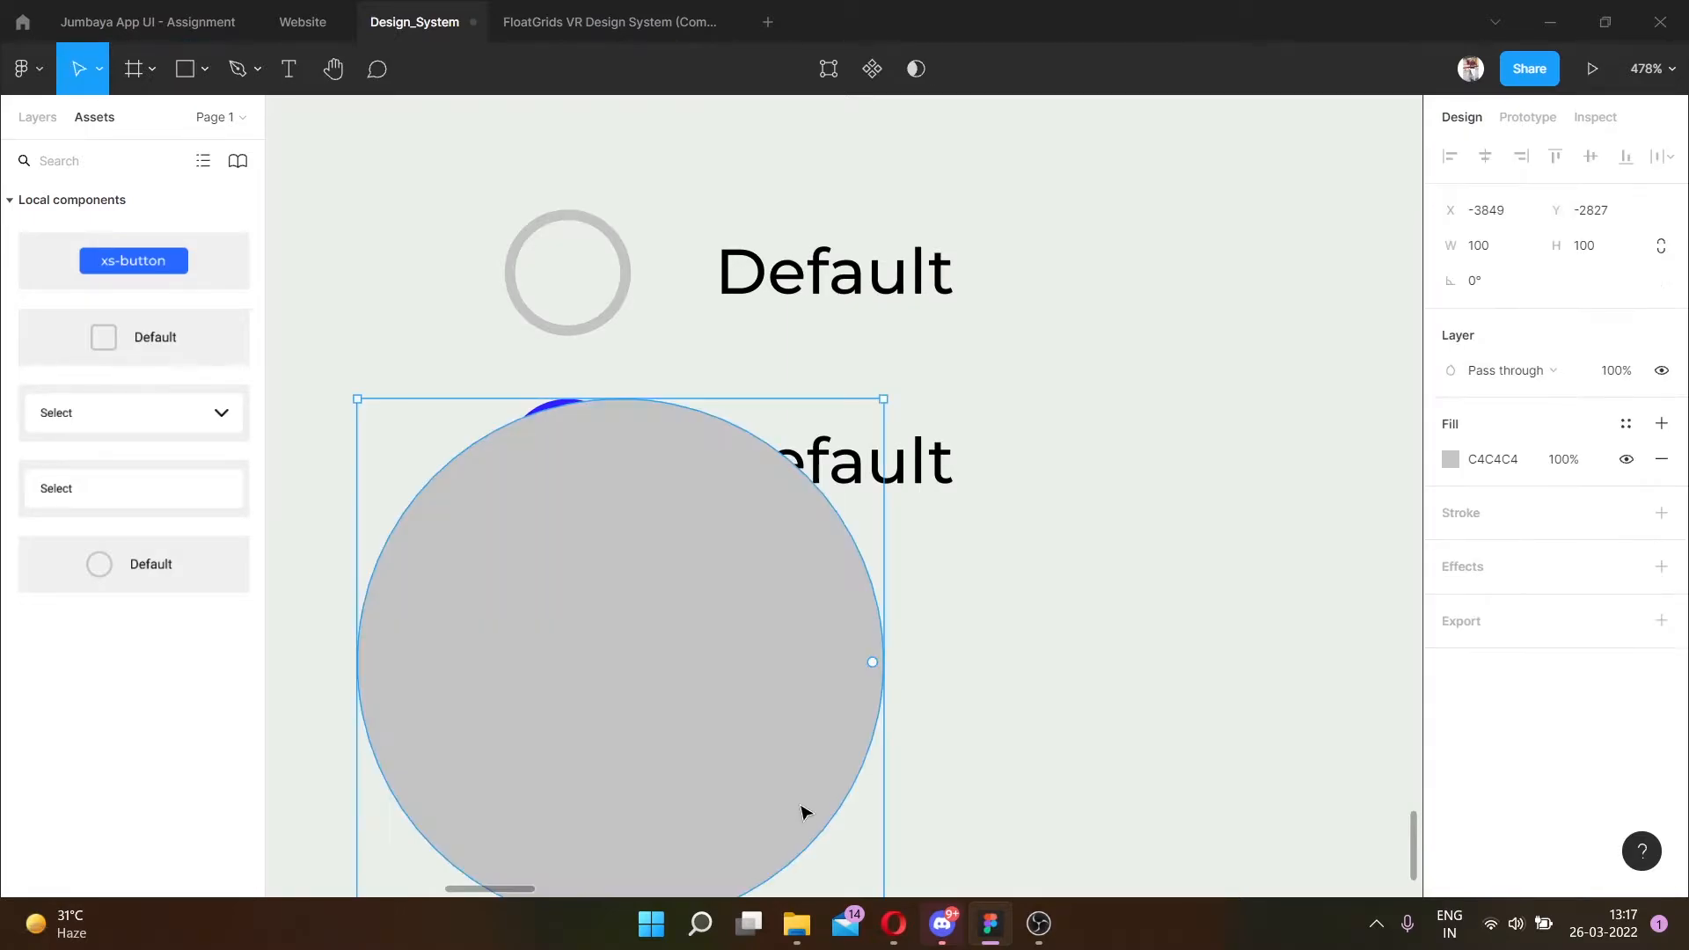
left_click_drag(360, 397, 574, 468)
Change the small inner circle's fill to white (FFFFFF).
left_click(1502, 471)
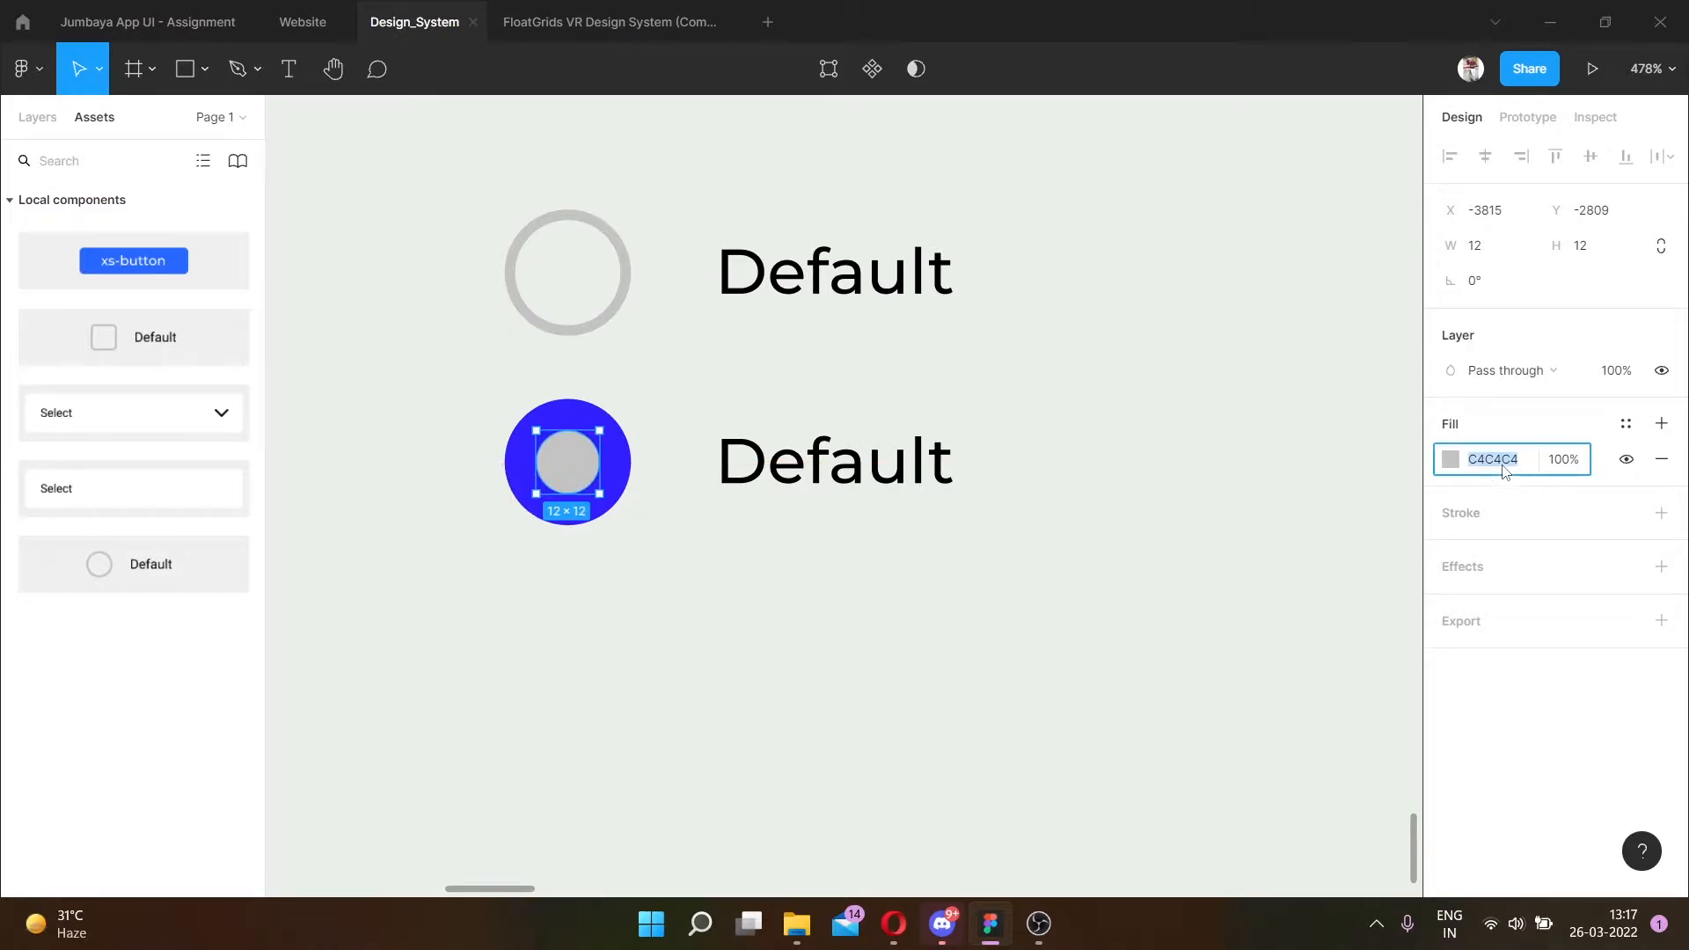
type("f")
key("Return")
left_click(756, 631)
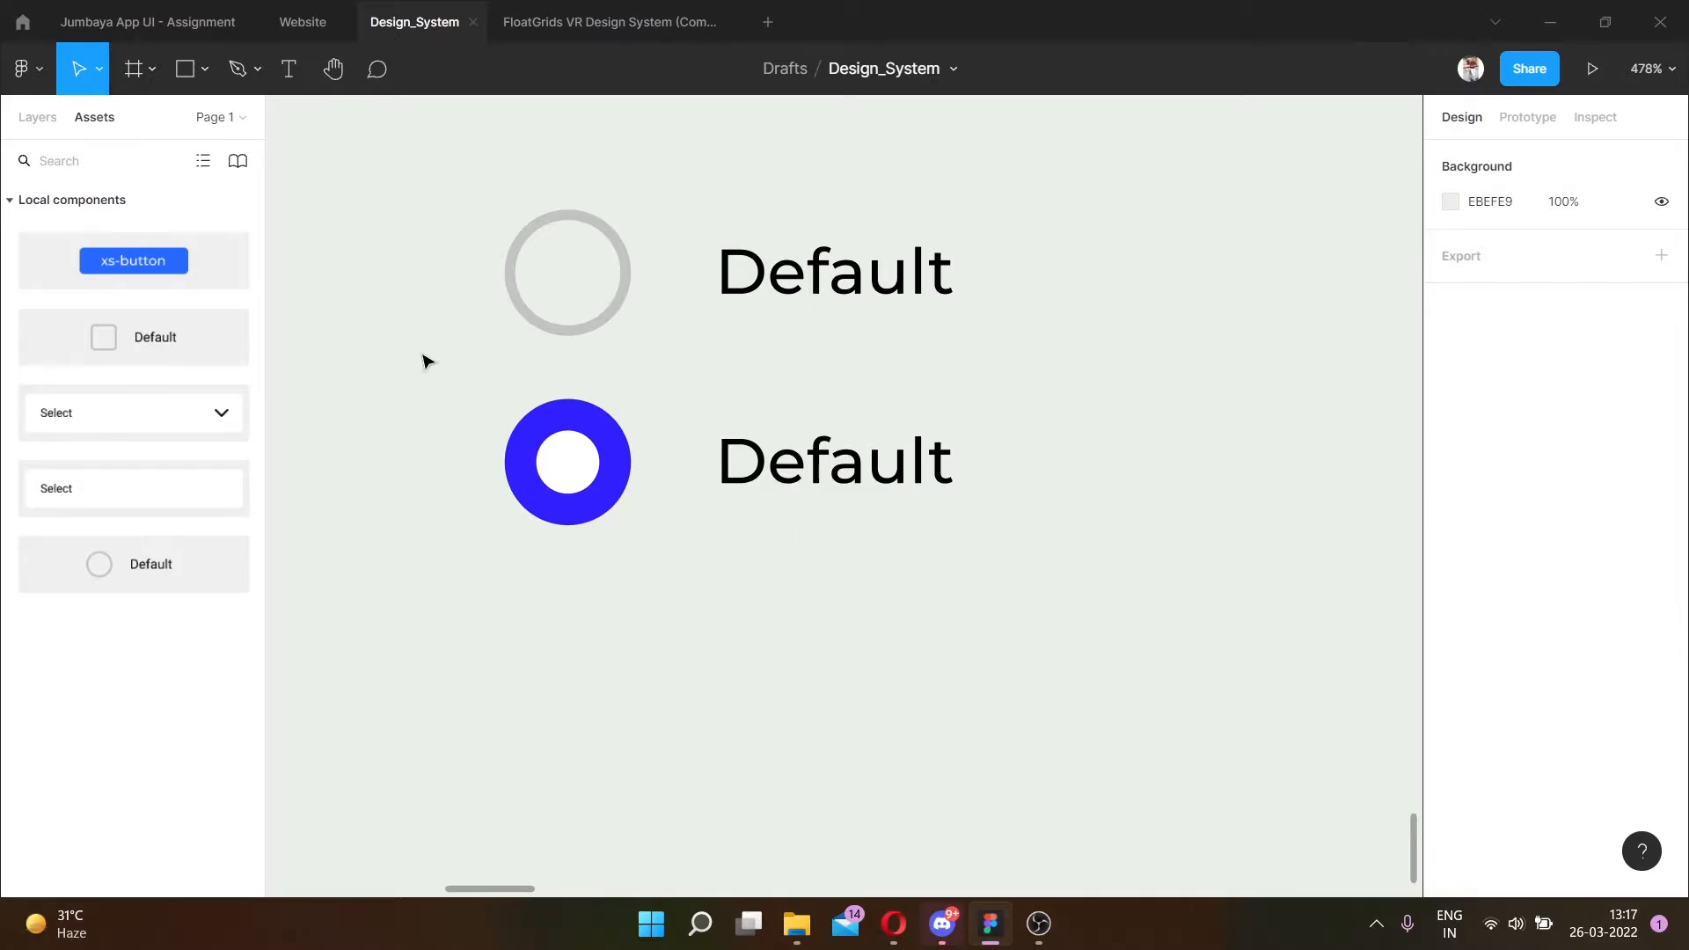
Duplicate the top grey circle and its "Default" label, placing the copy about 15 px below the blue circle and left-aligned with it.
left_click(628, 236)
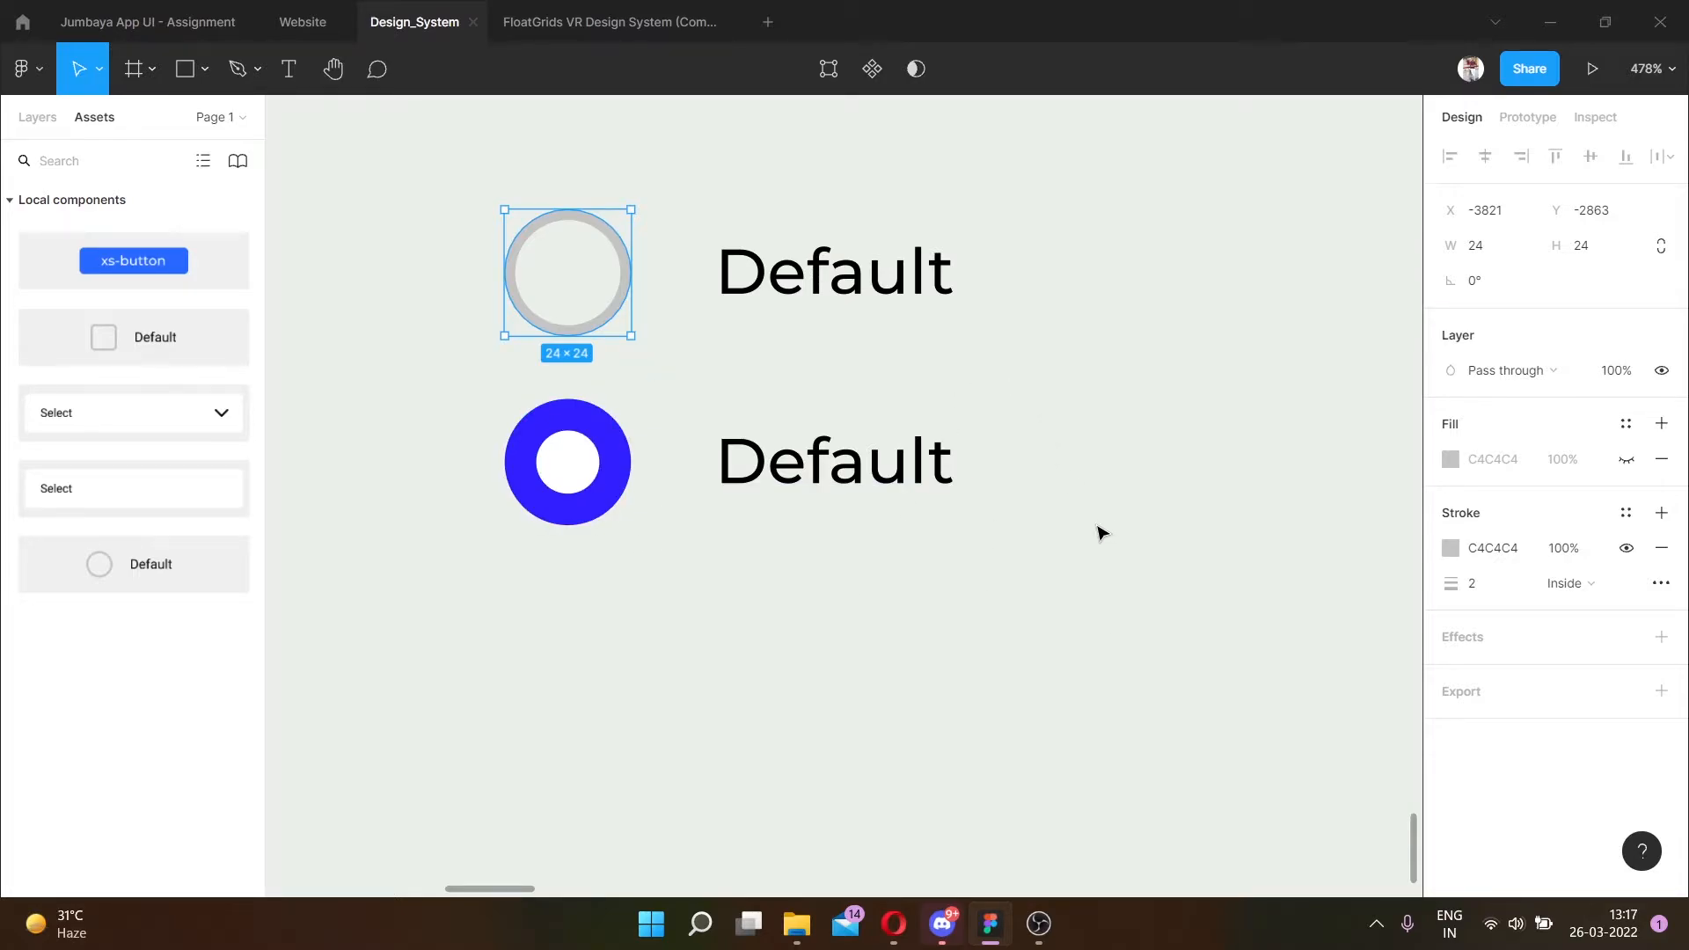
left_click_drag(1052, 335, 584, 196)
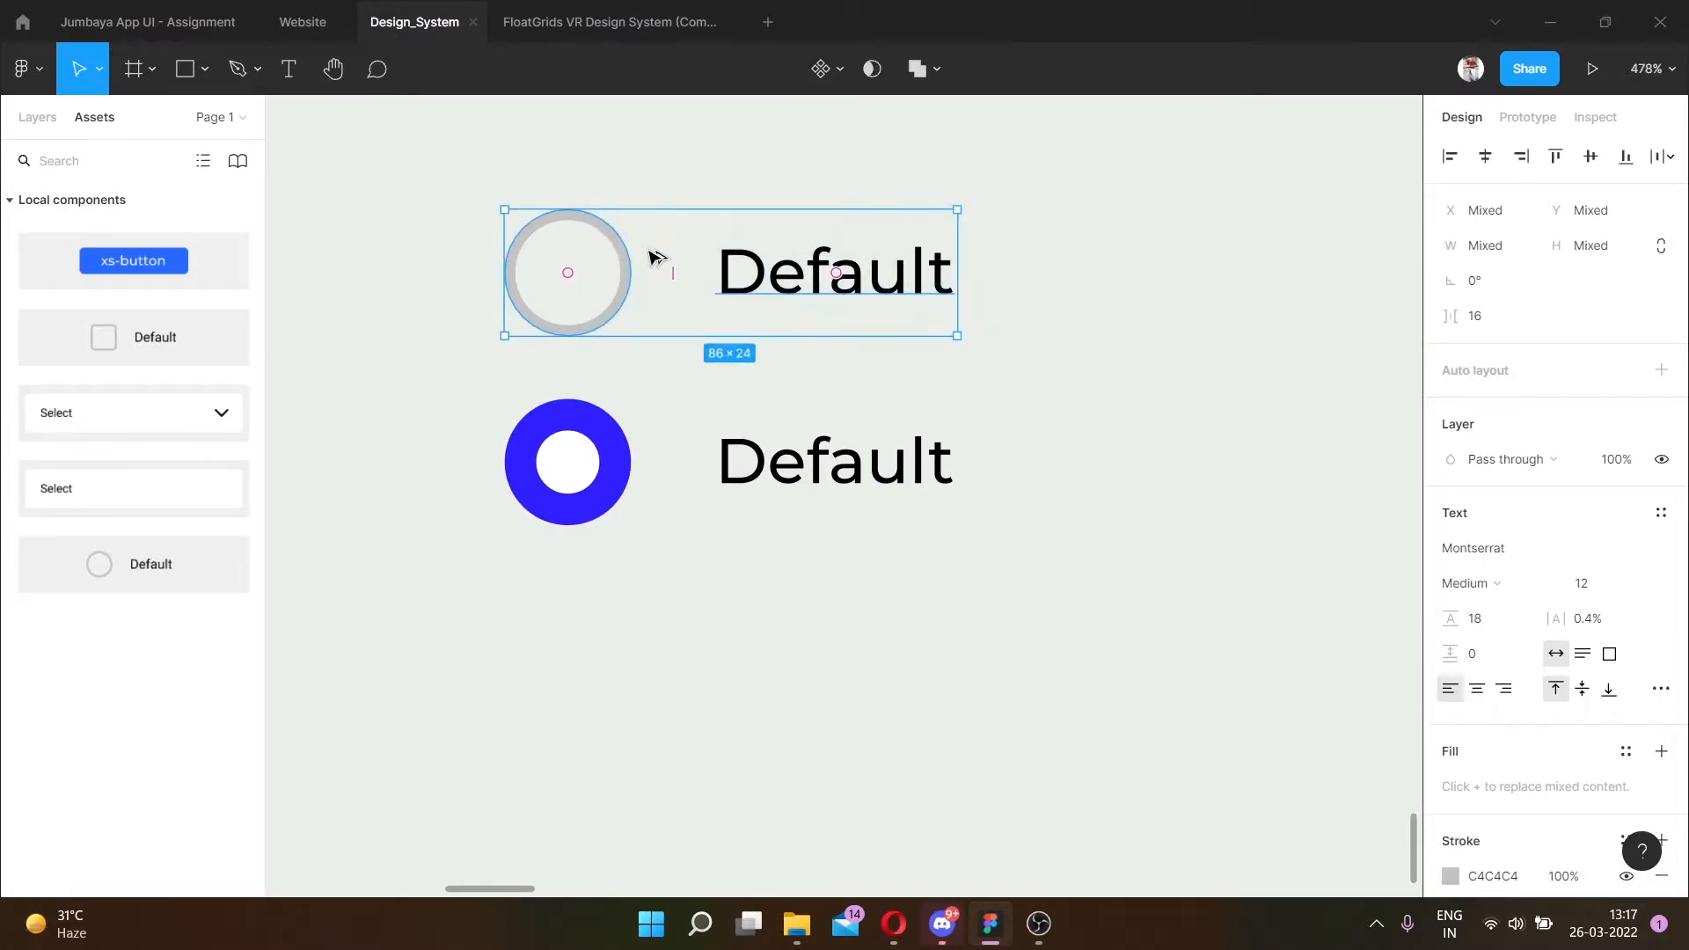
left_click_drag(659, 256, 656, 634)
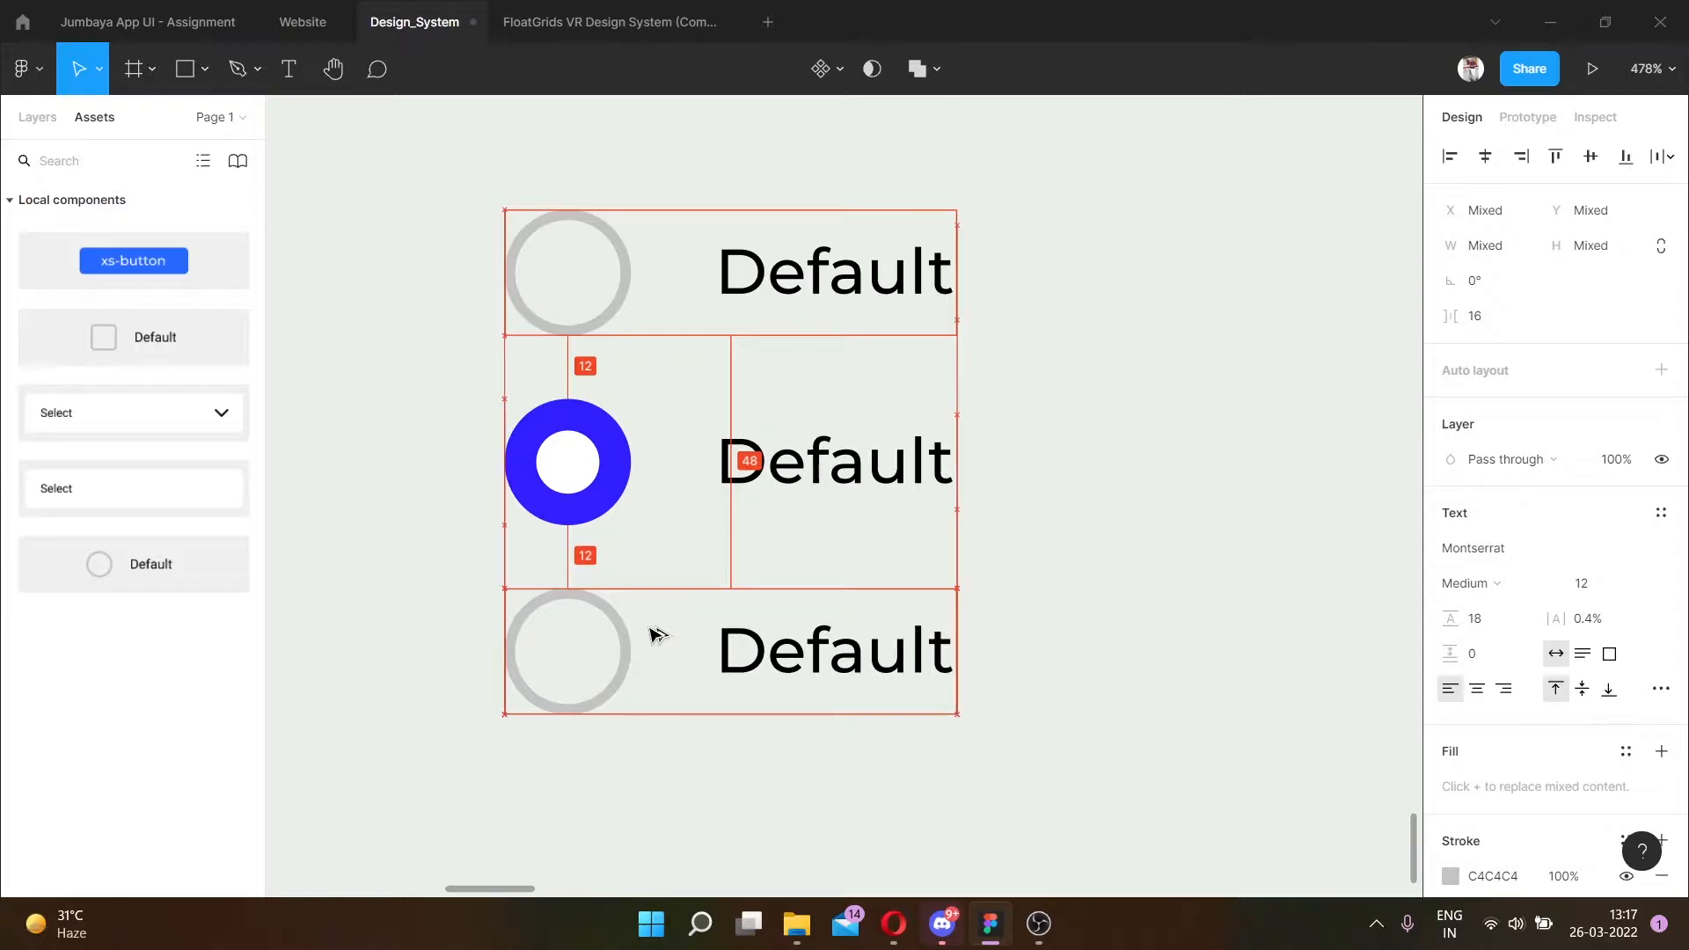
left_click(762, 708)
key("ctrl+z")
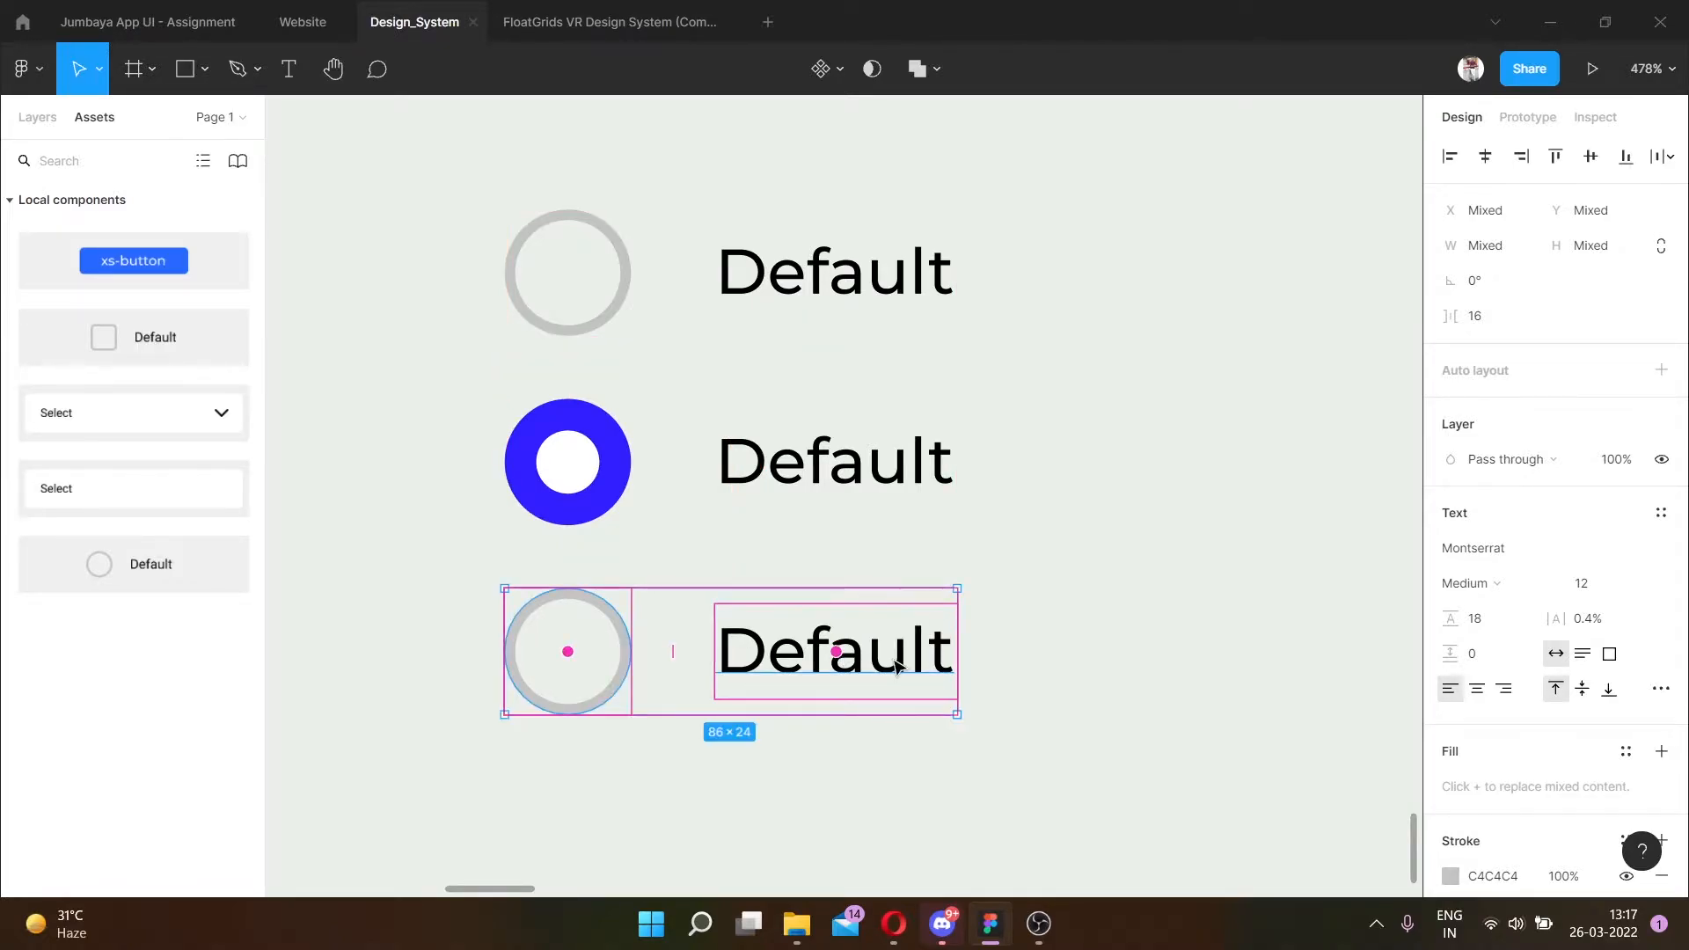
key("ctrl+z")
left_click_drag(774, 299, 785, 693)
Change the label text beside the blue circle to "Active".
double_click(811, 655)
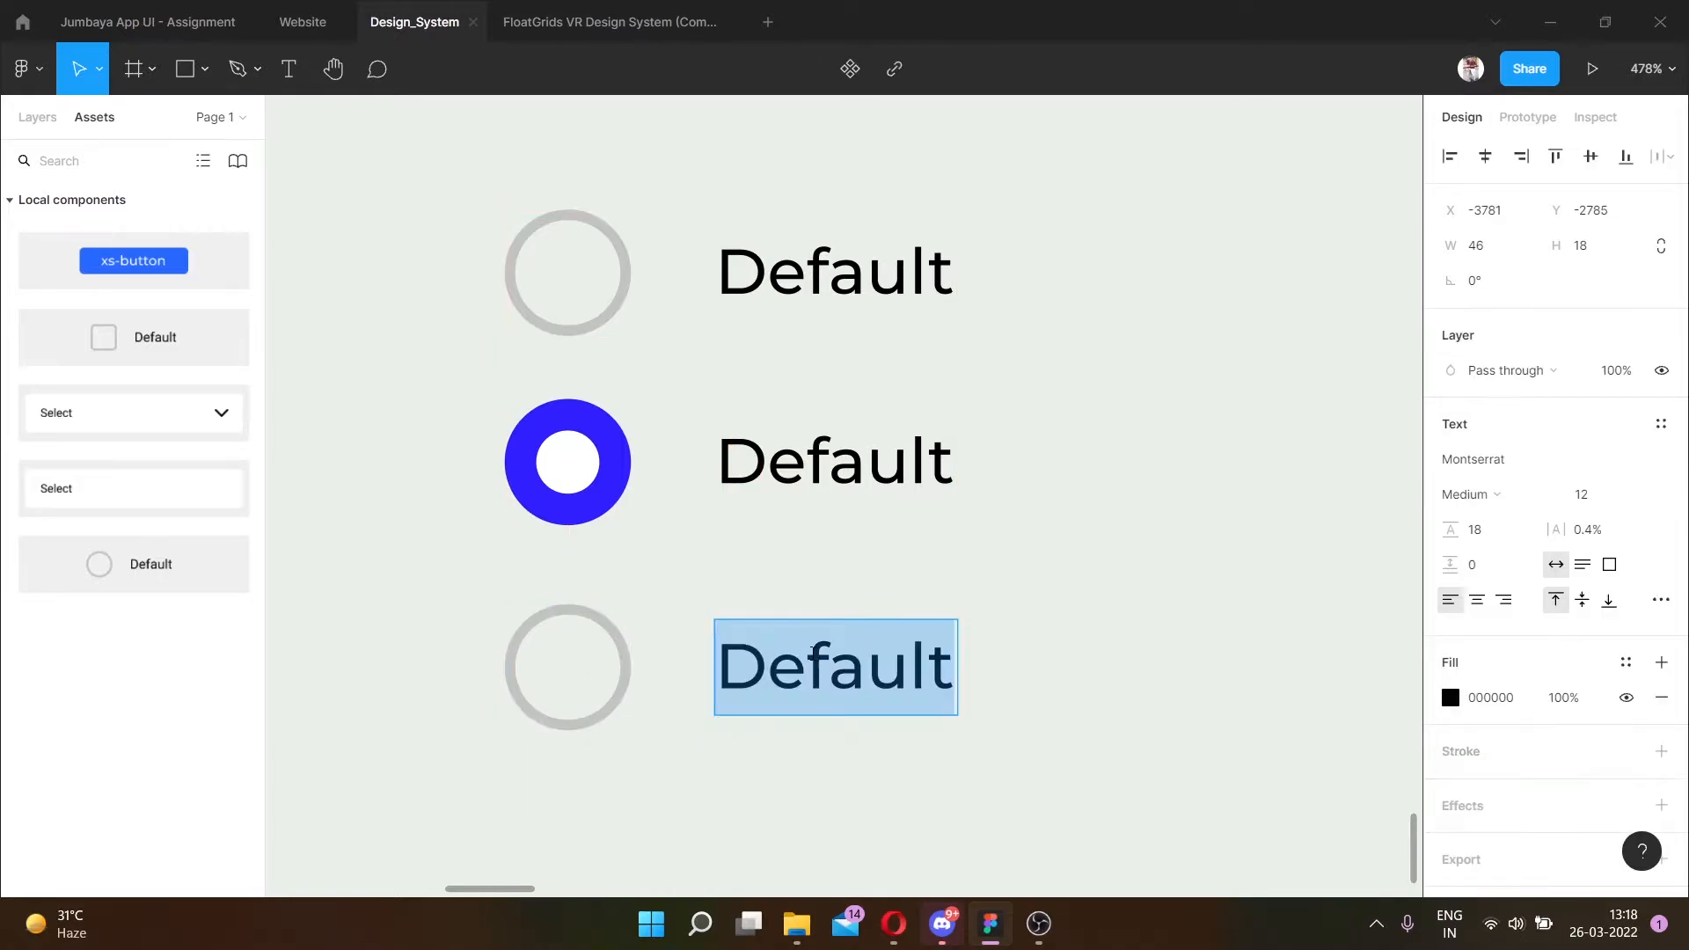
key("ctrl+a")
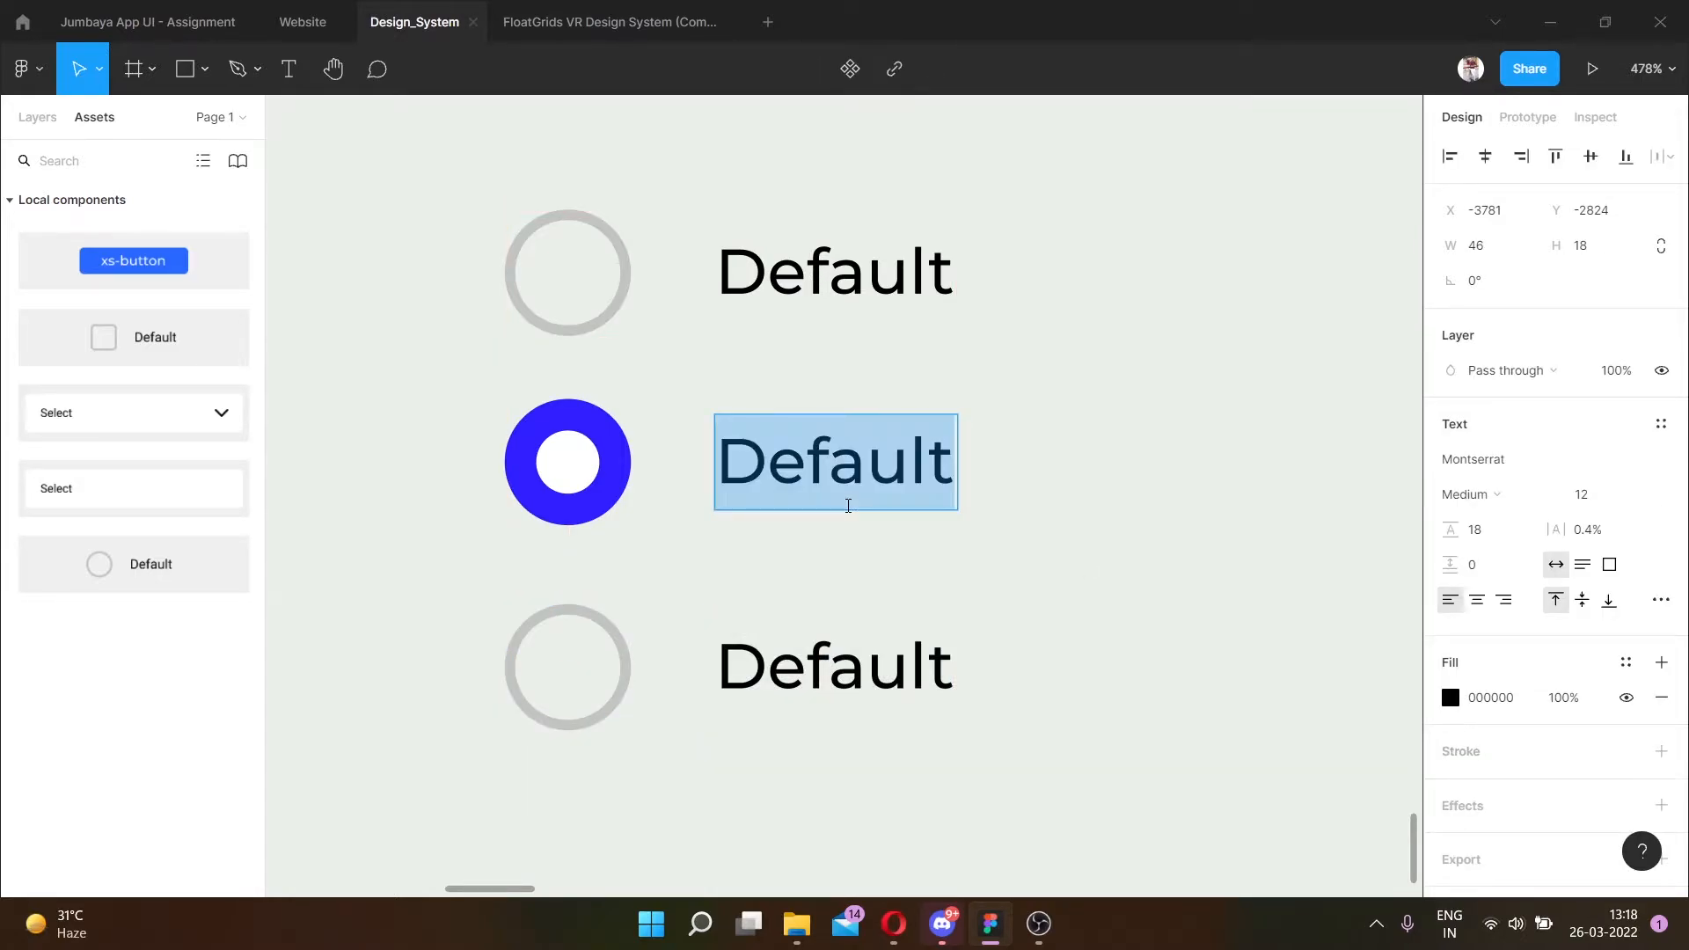
type("ACtive")
key("BackSpace")
key("BackSpace")
key("BackSpace")
key("BackSpace")
key("BackSpace")
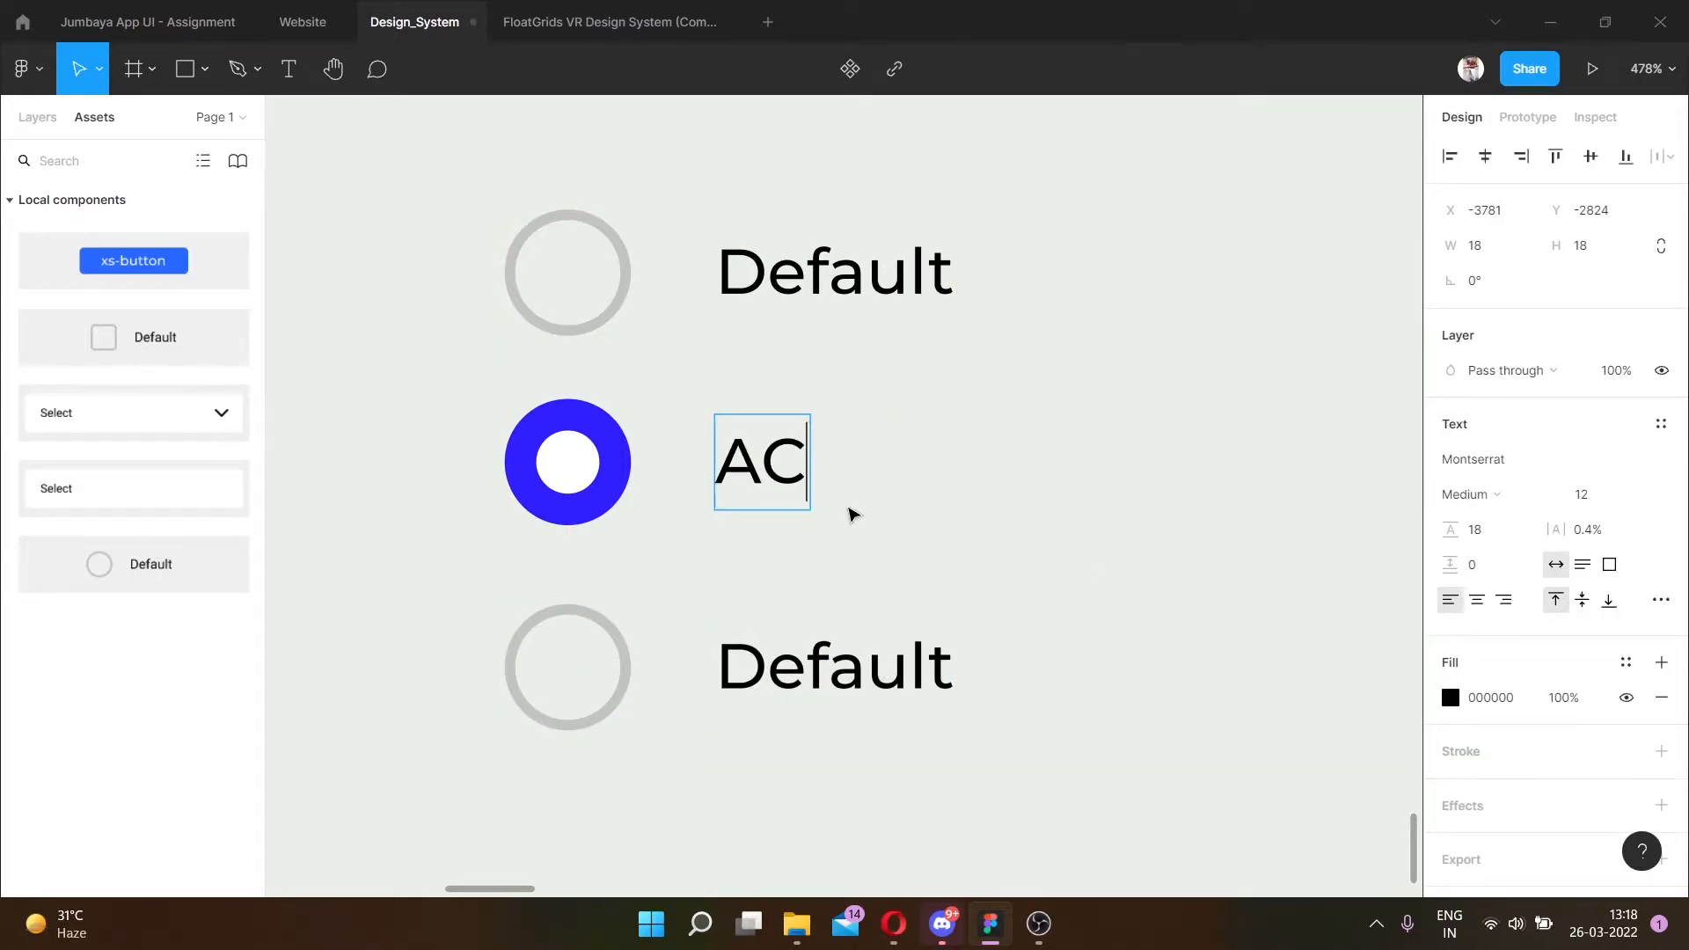
type("ctive")
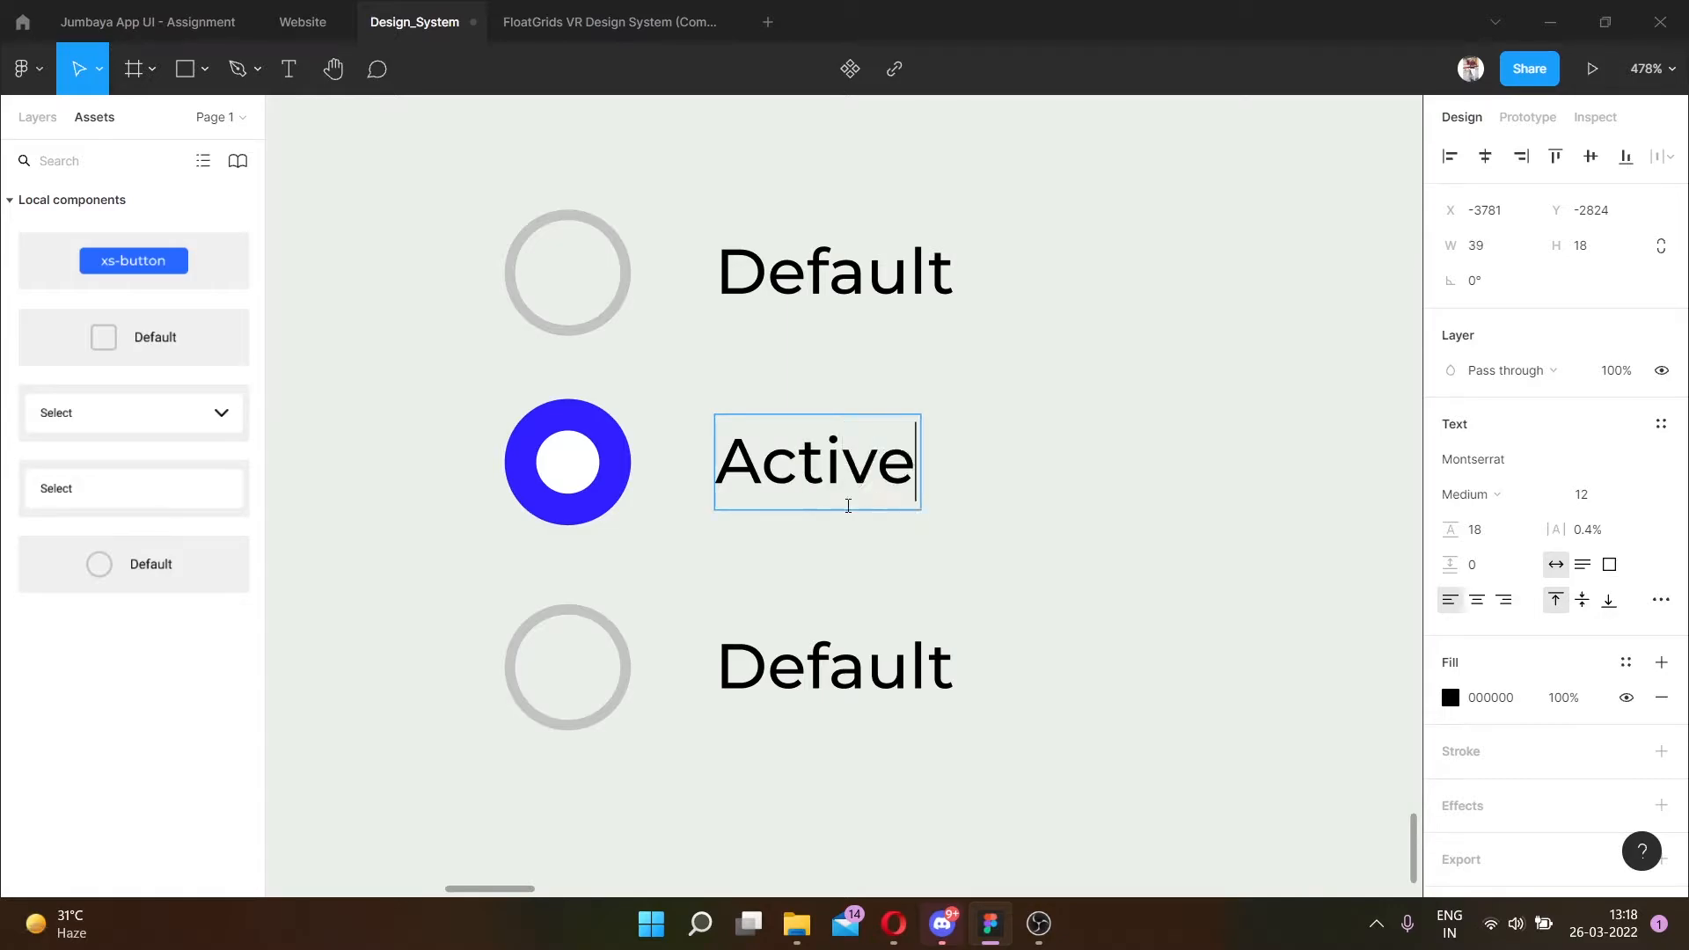
Change the label text beside the lowest grey circle to "NonActive".
double_click(841, 643)
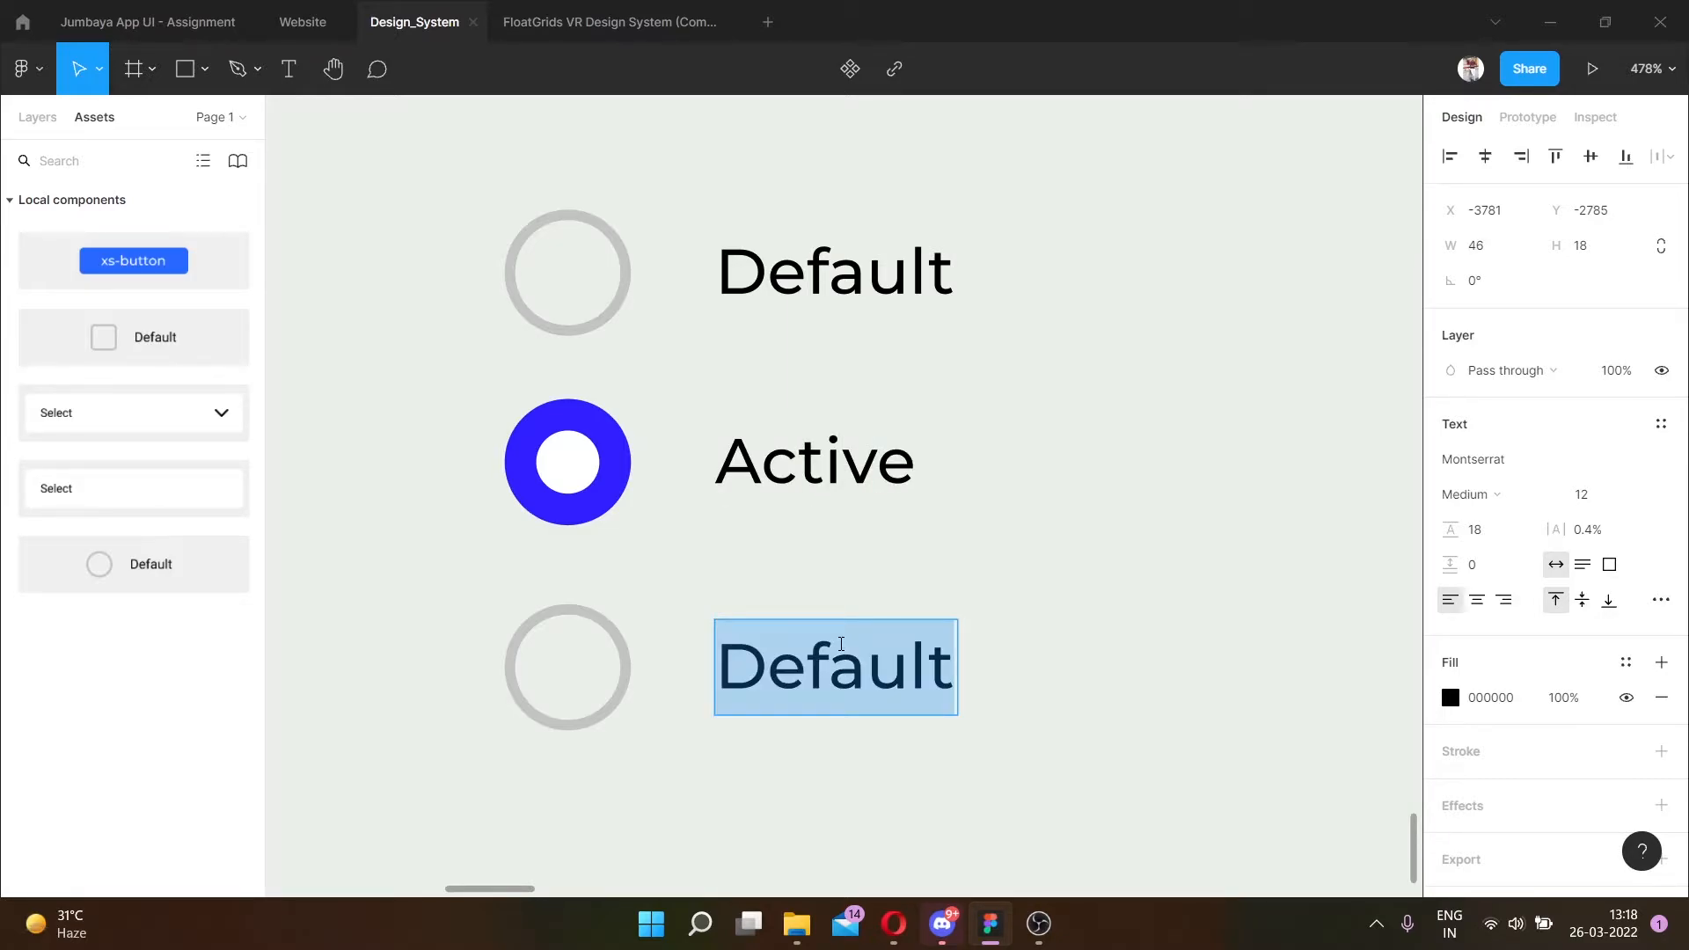
type("Nonac")
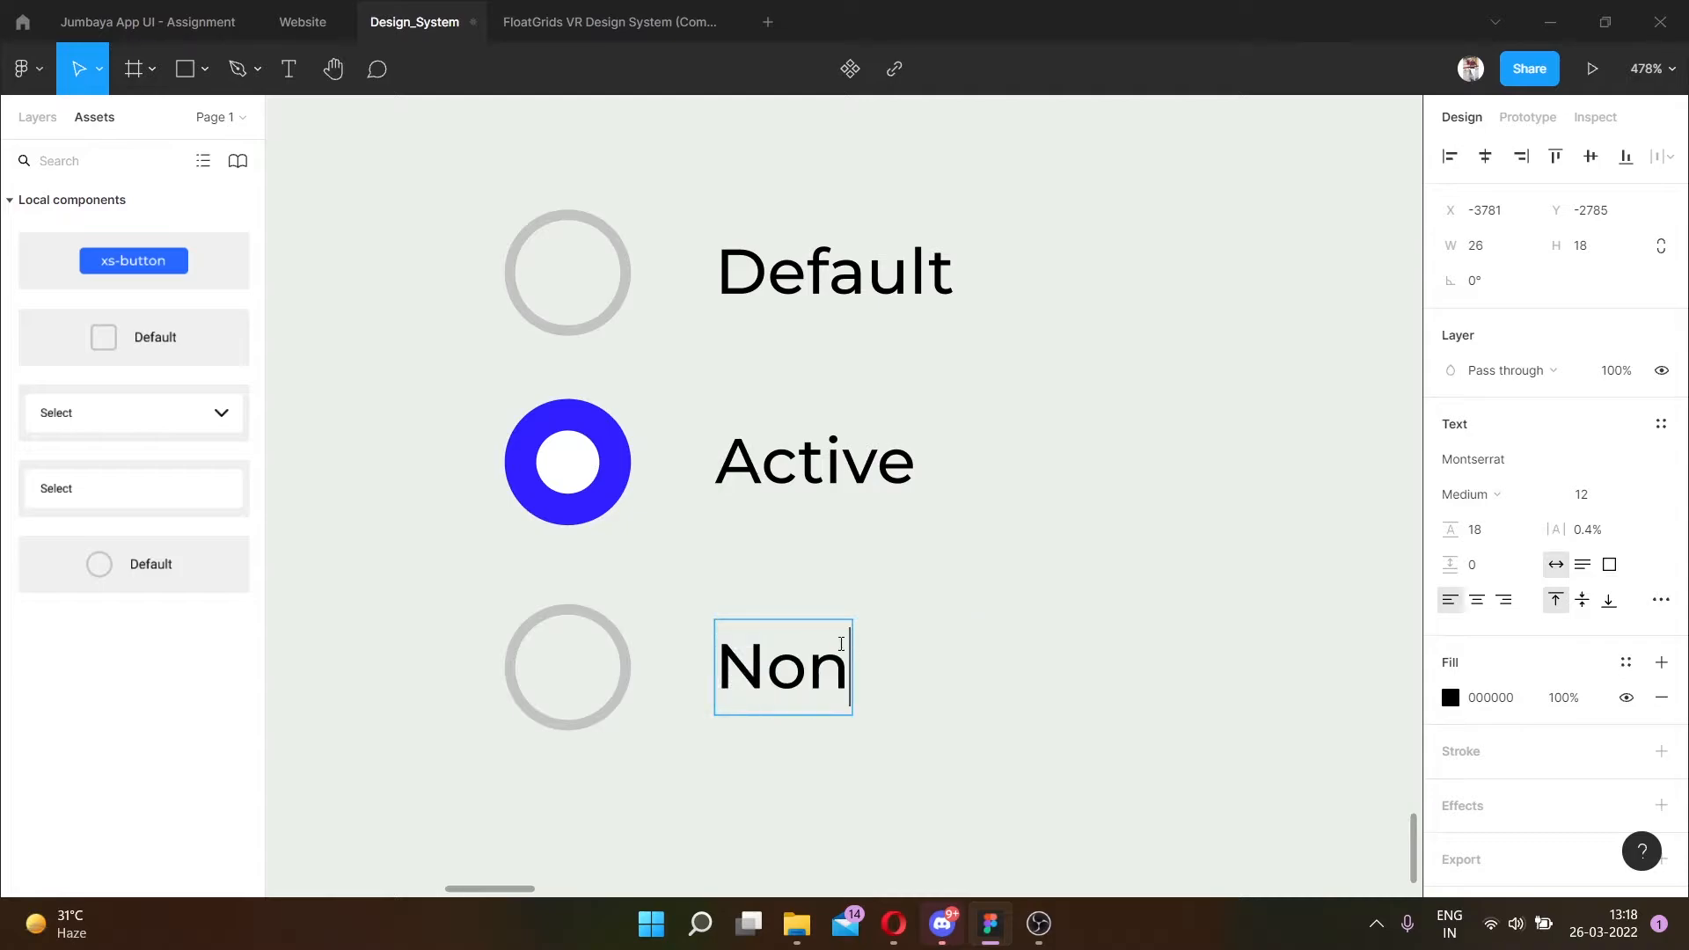
key("BackSpace")
key("BackSpace")
type("Active")
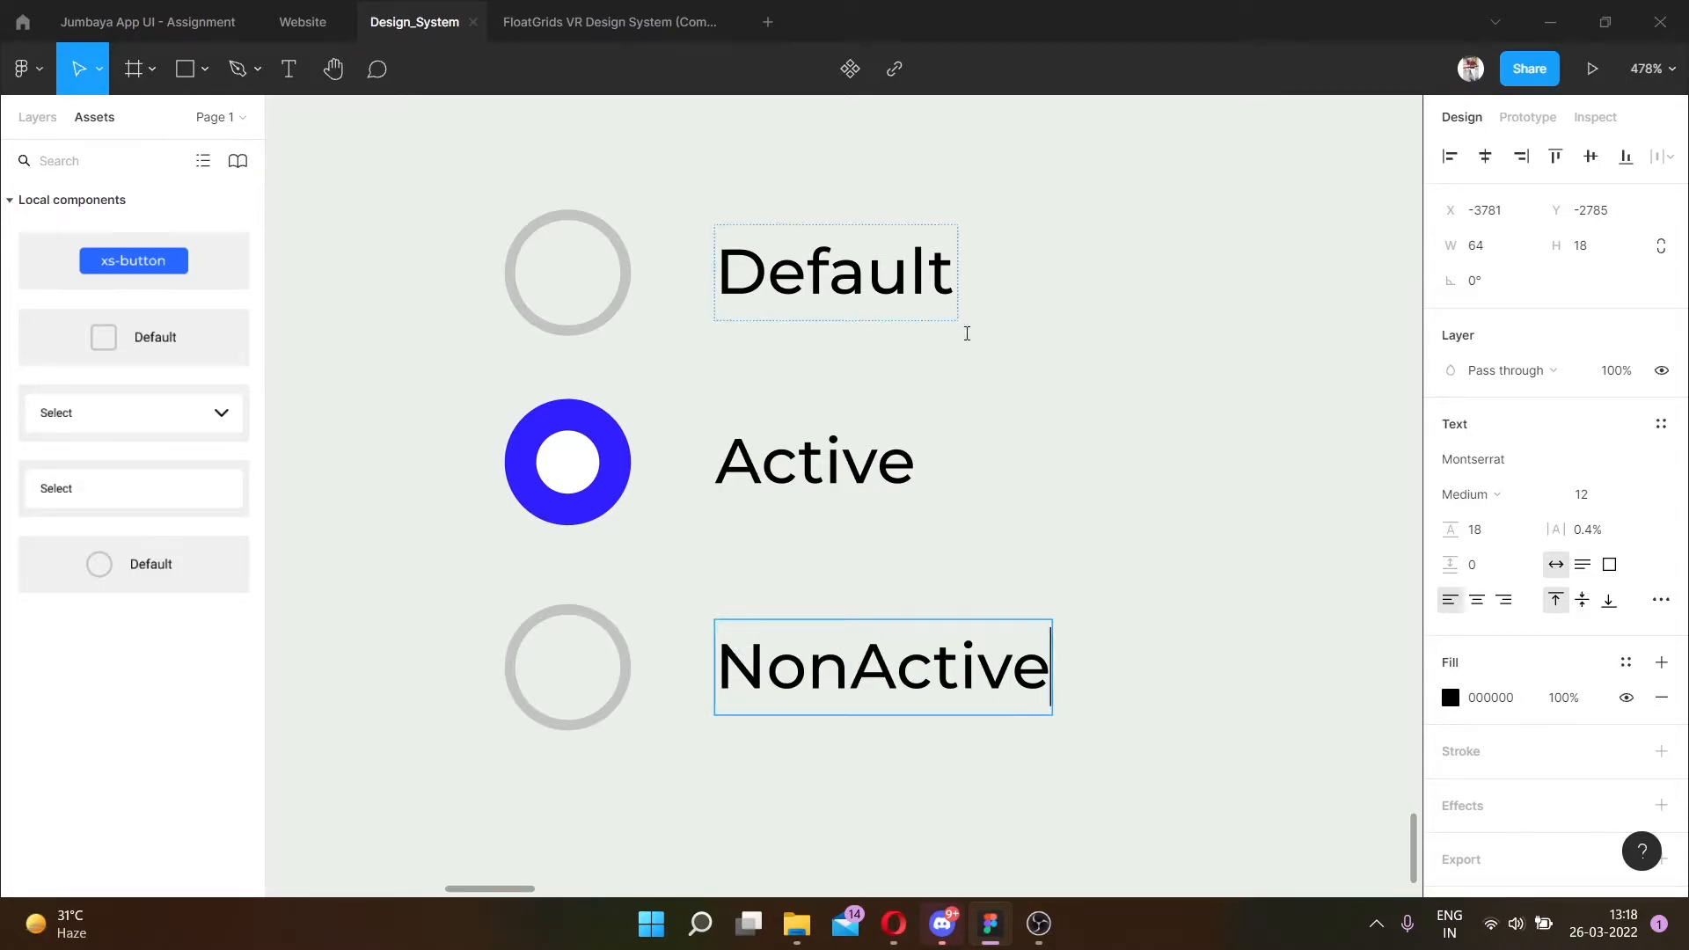
key("Escape")
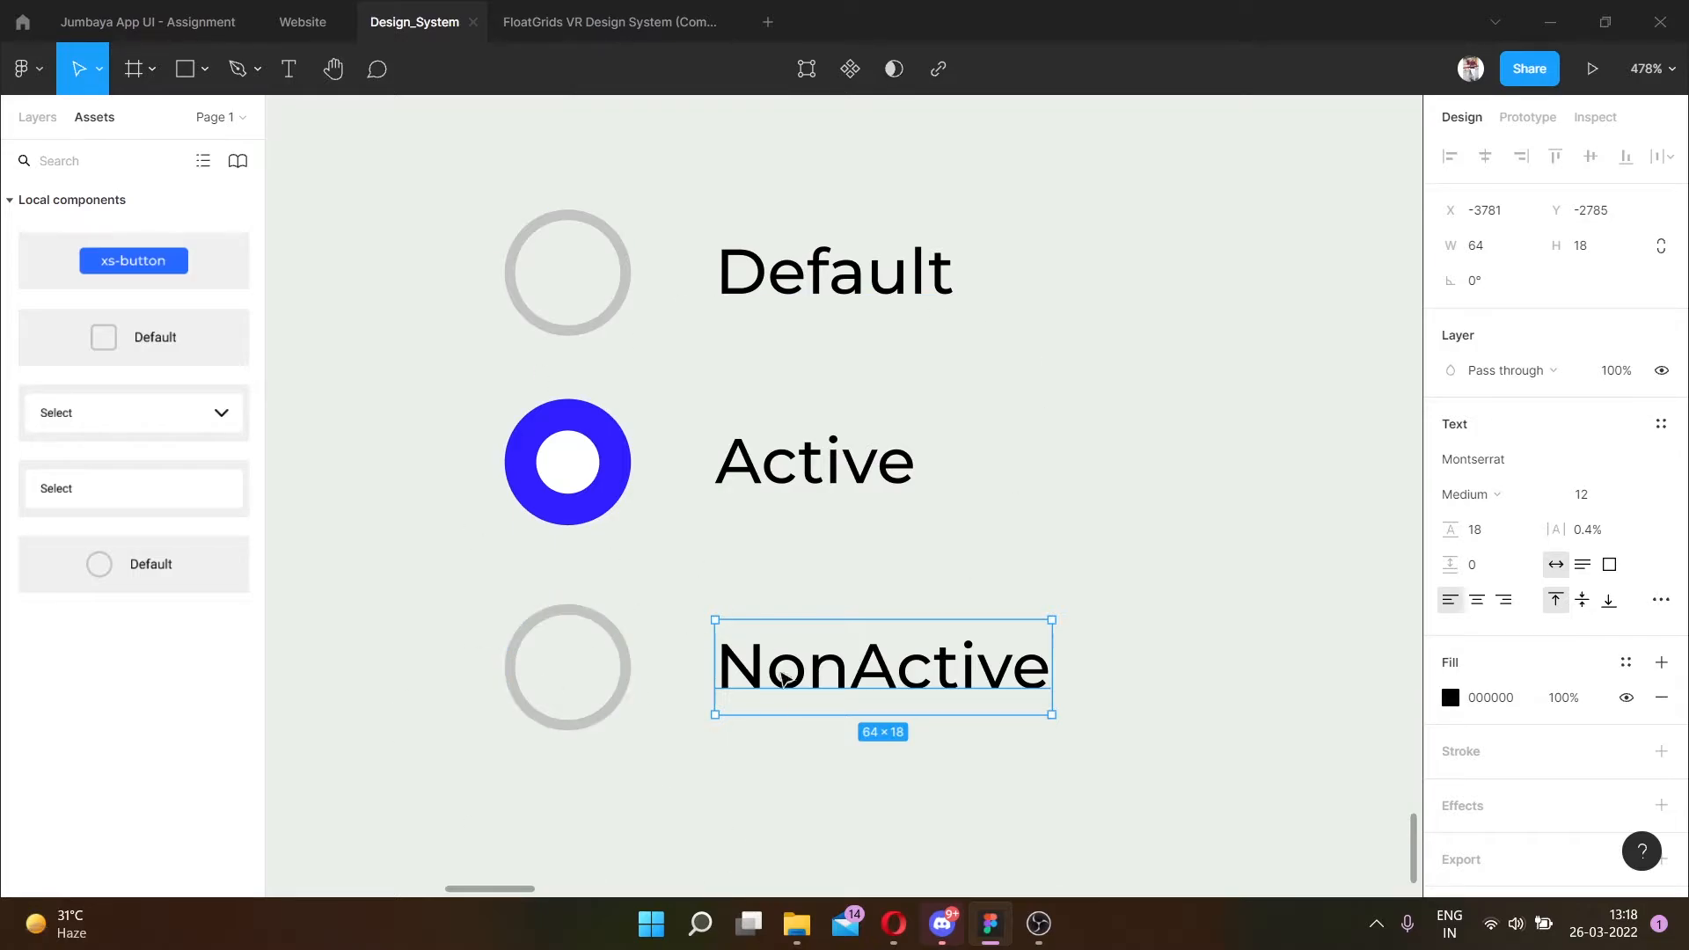
left_click(927, 559)
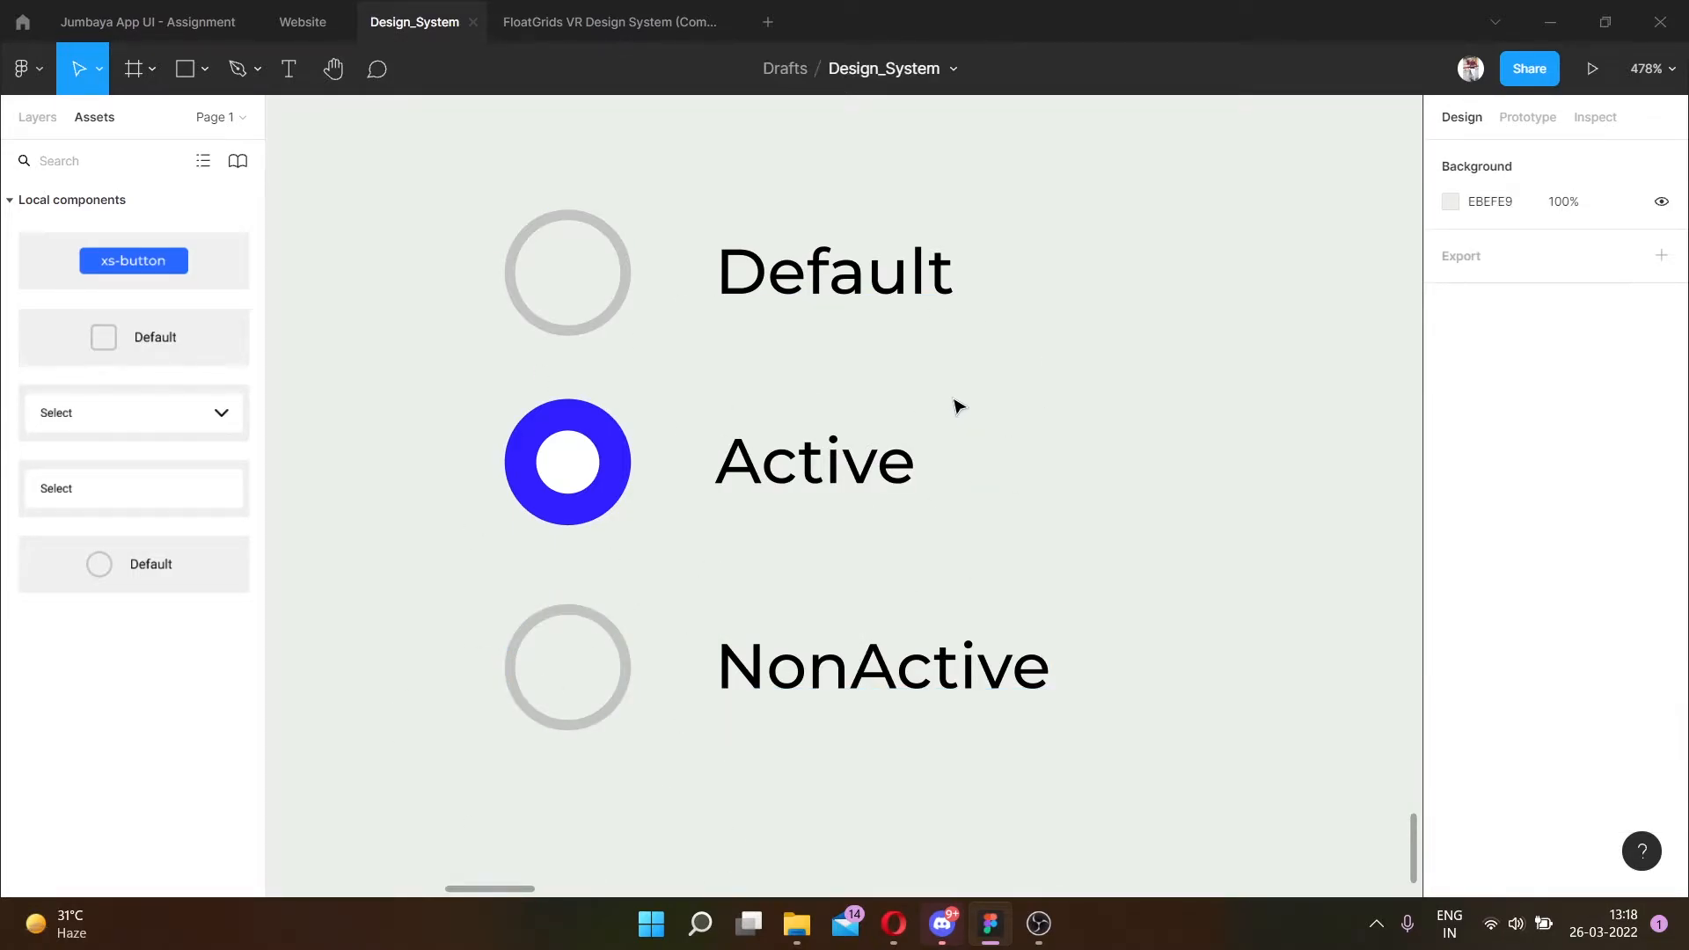
Group the top circle with its "Default" label and name the group "Default".
left_click_drag(961, 337, 451, 208)
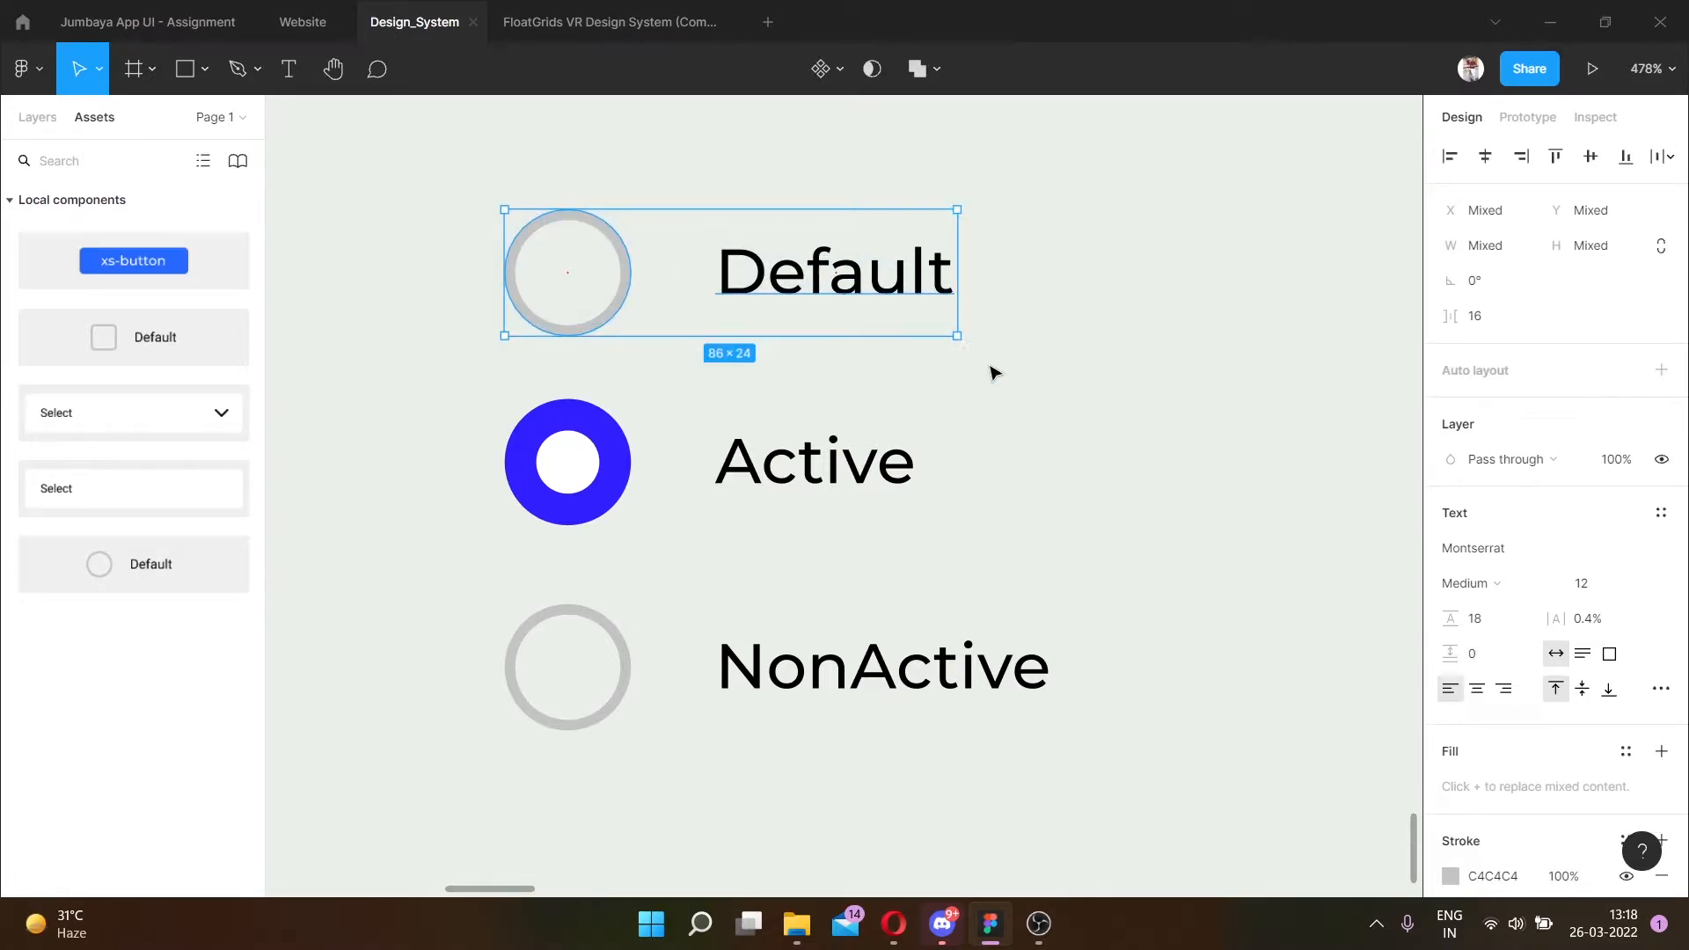
key("ctrl+g")
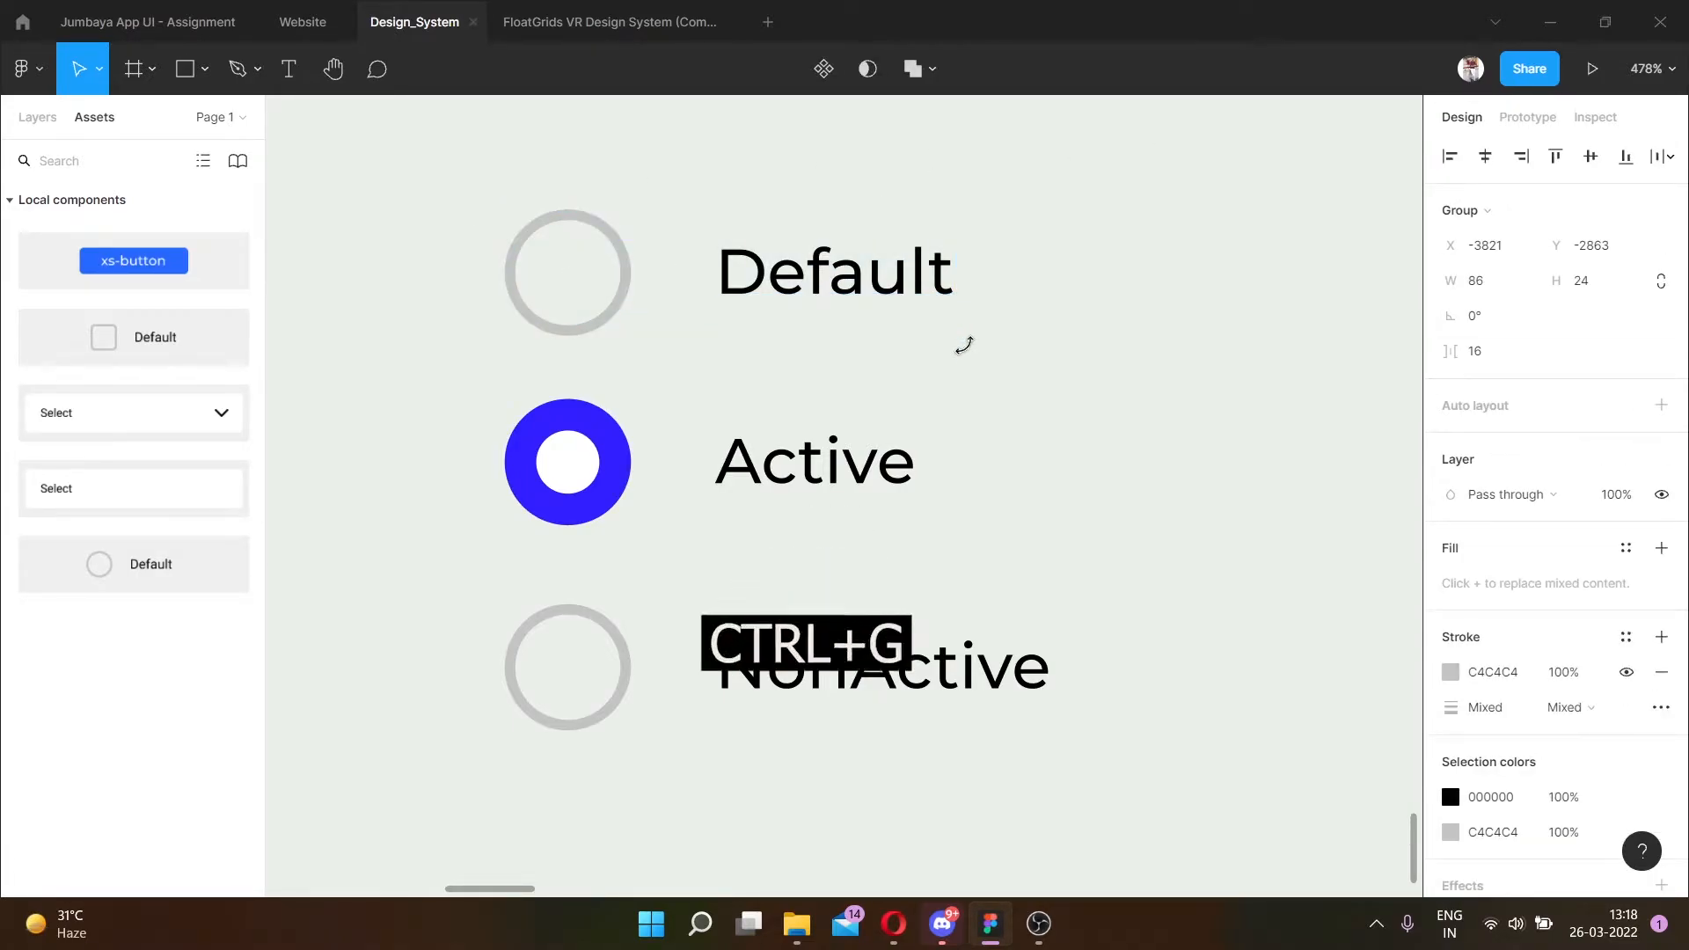
key("ctrl+r")
type("Default")
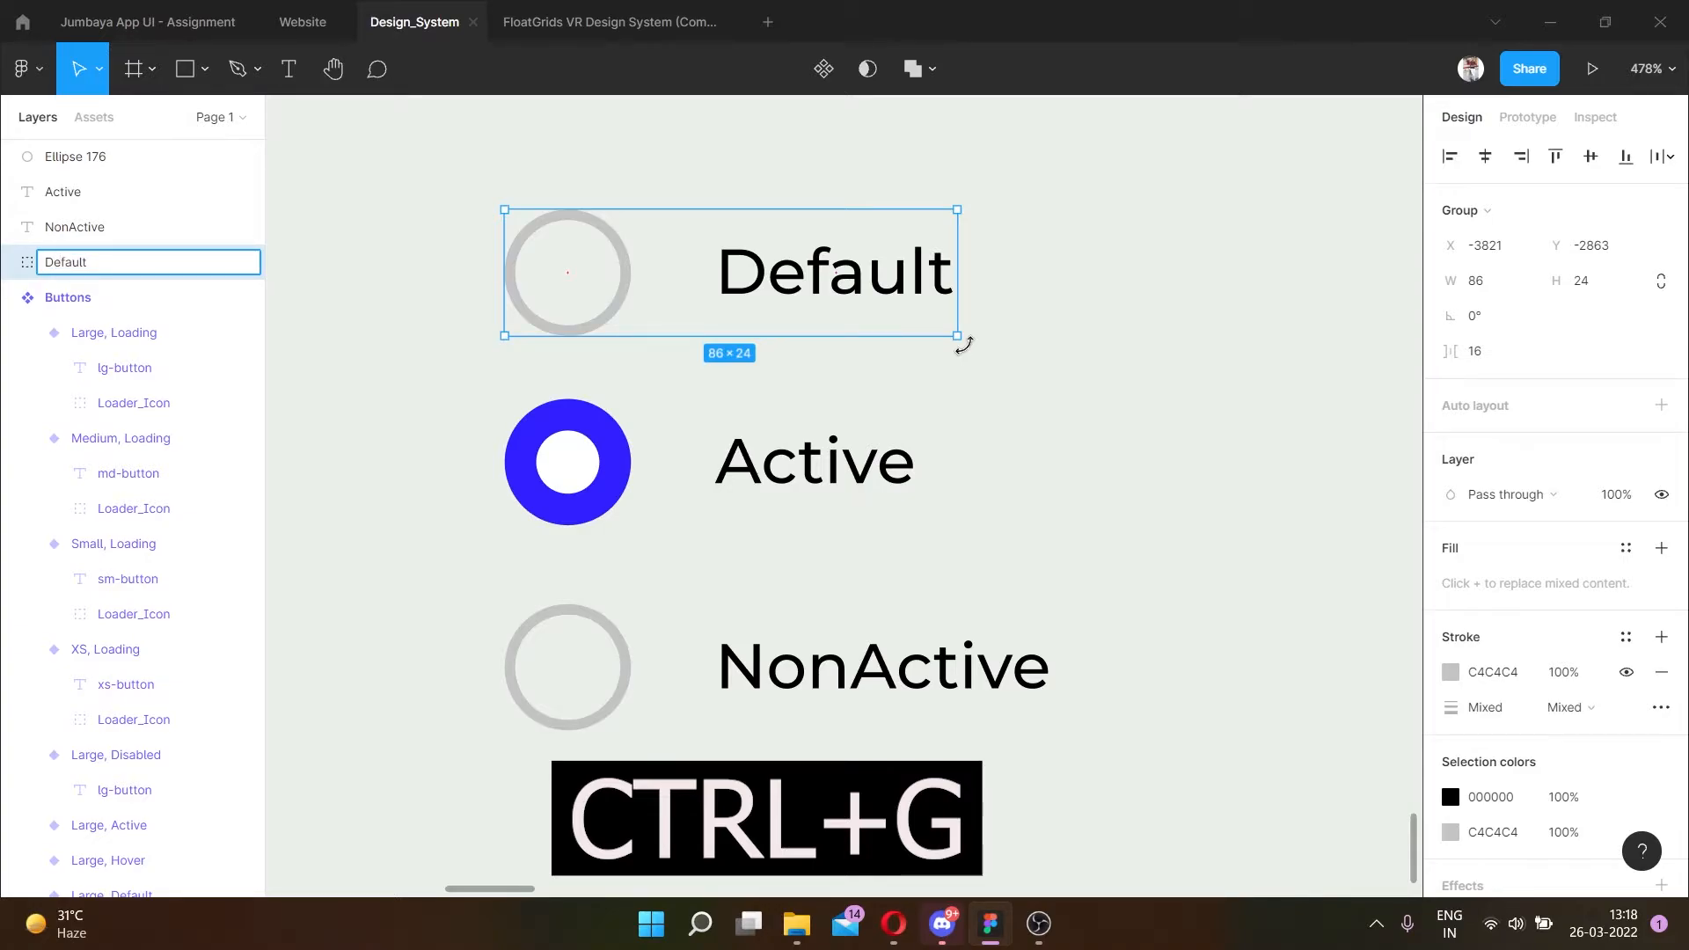
key("Return")
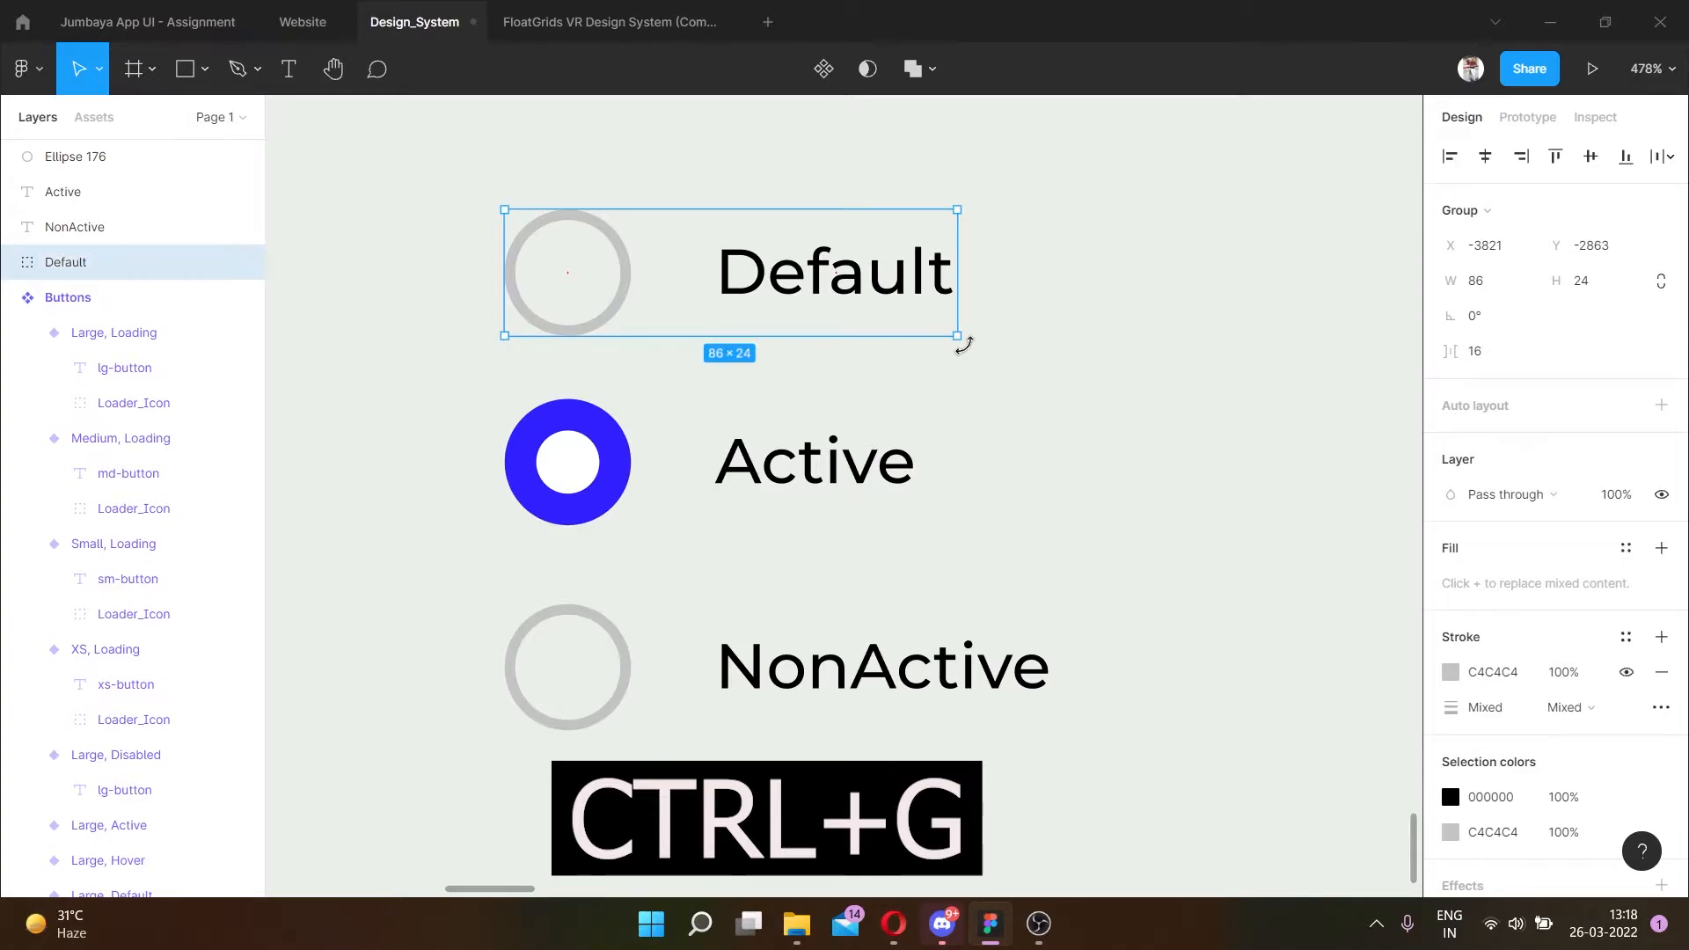
Group the blue circle, its inner circle and the "Active" label, and name the group "Active_Radio".
left_click_drag(967, 559, 464, 394)
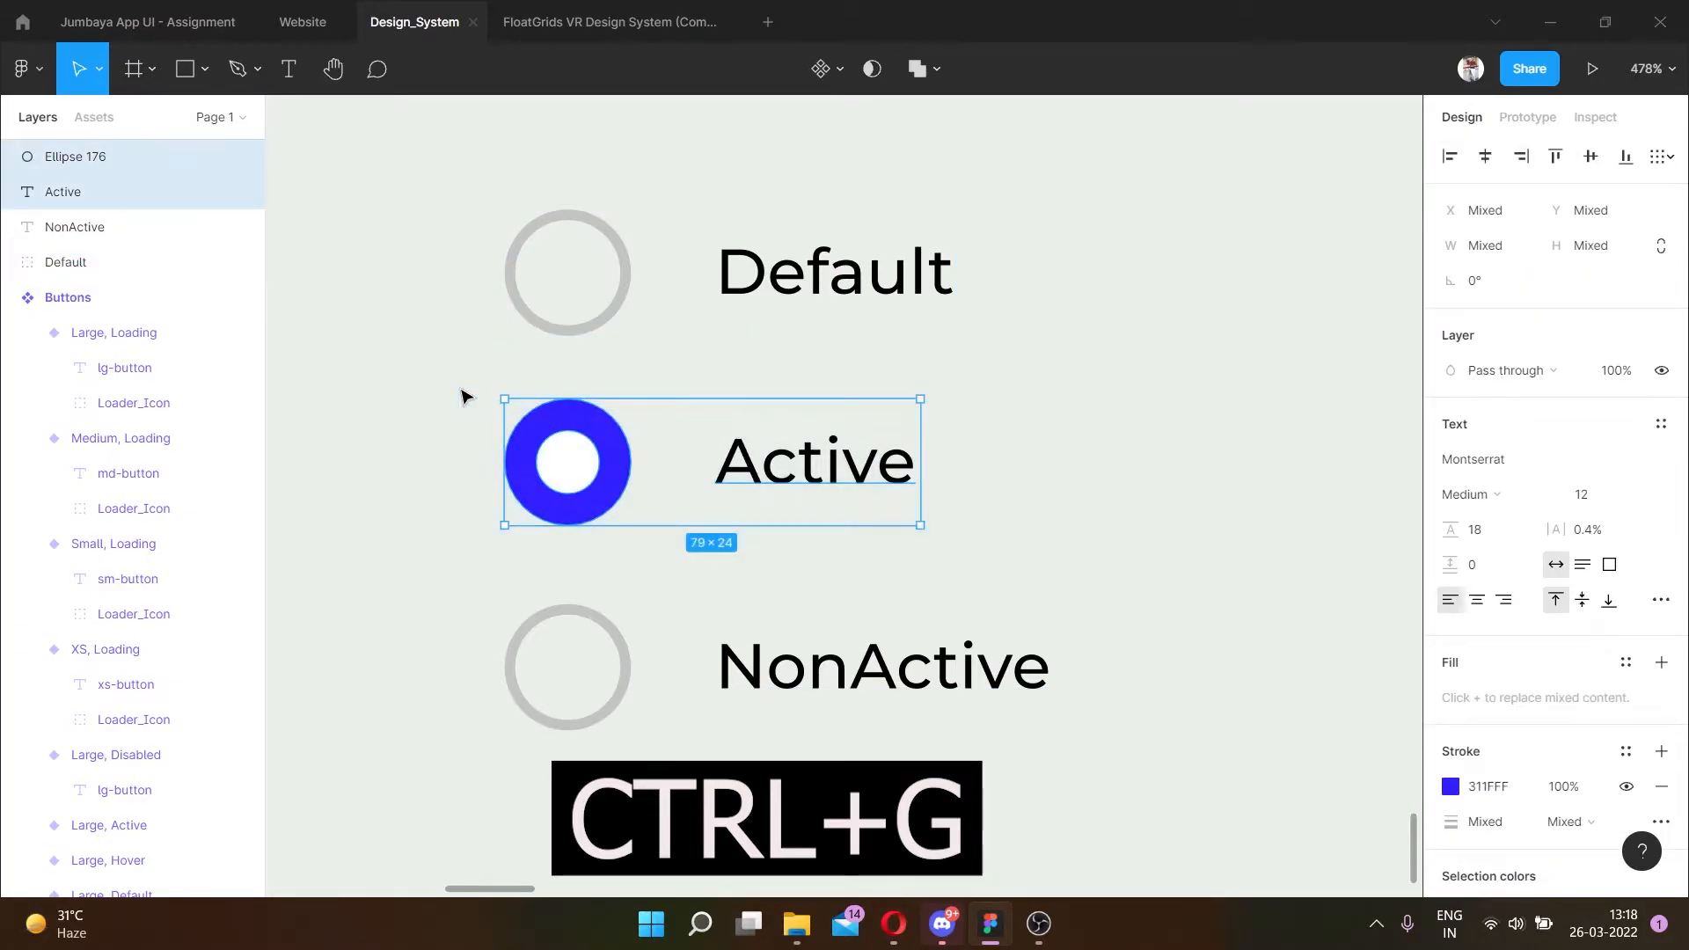
key("ctrl+g")
key("ctrl+r")
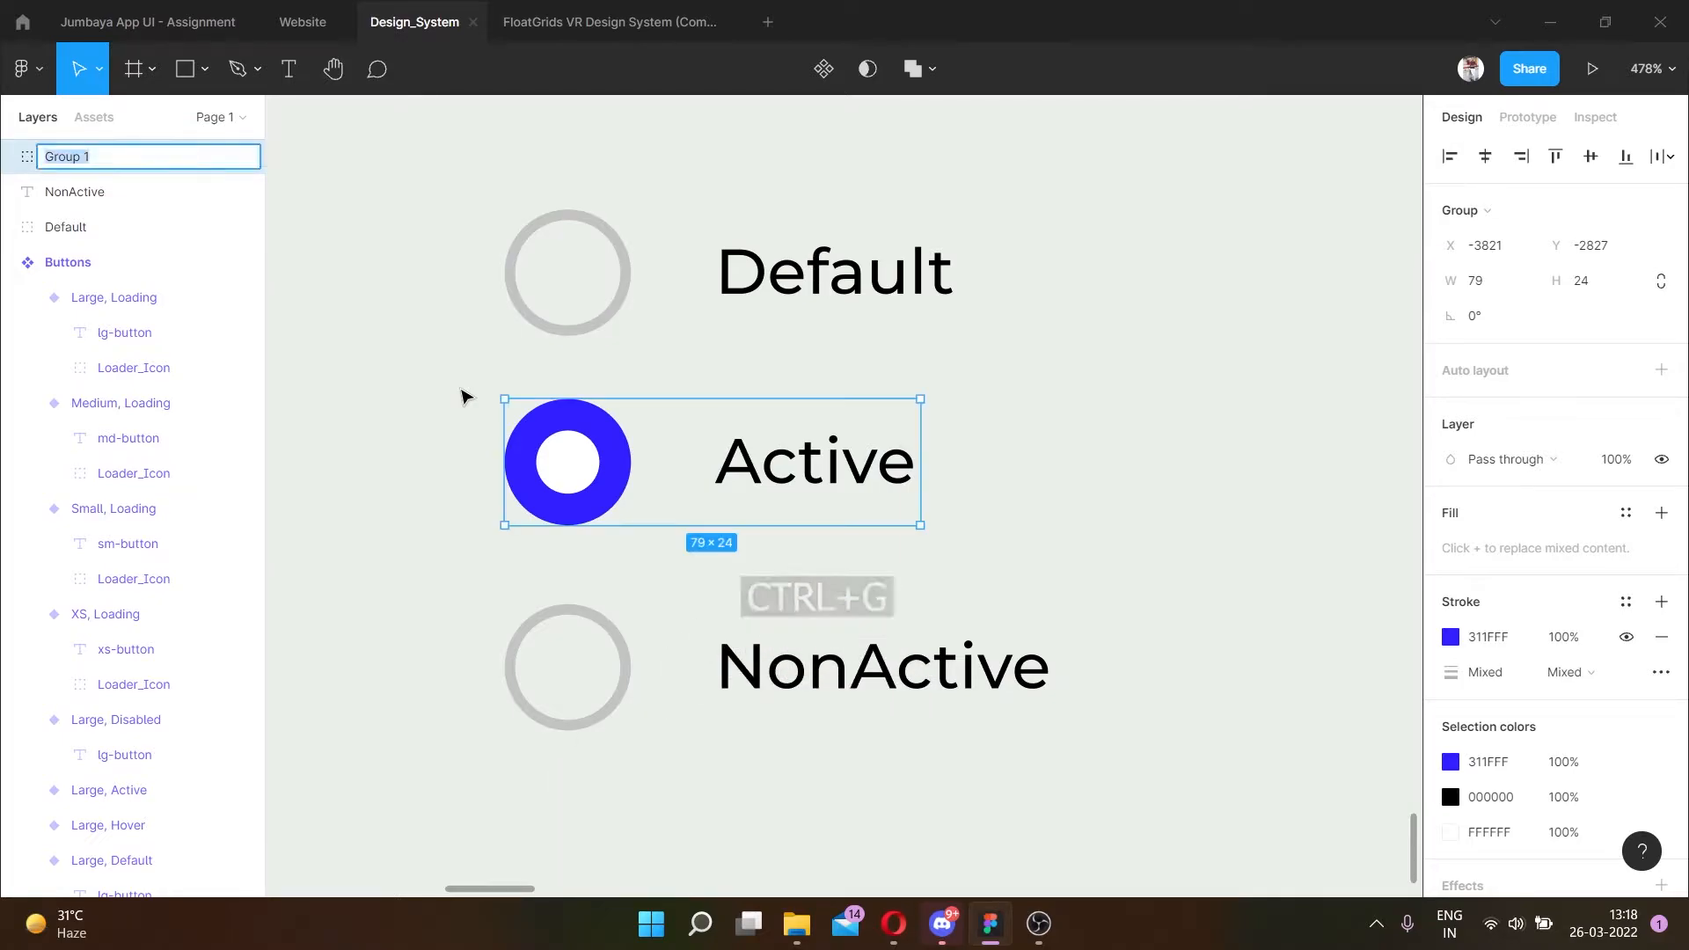
type("Active_Radio")
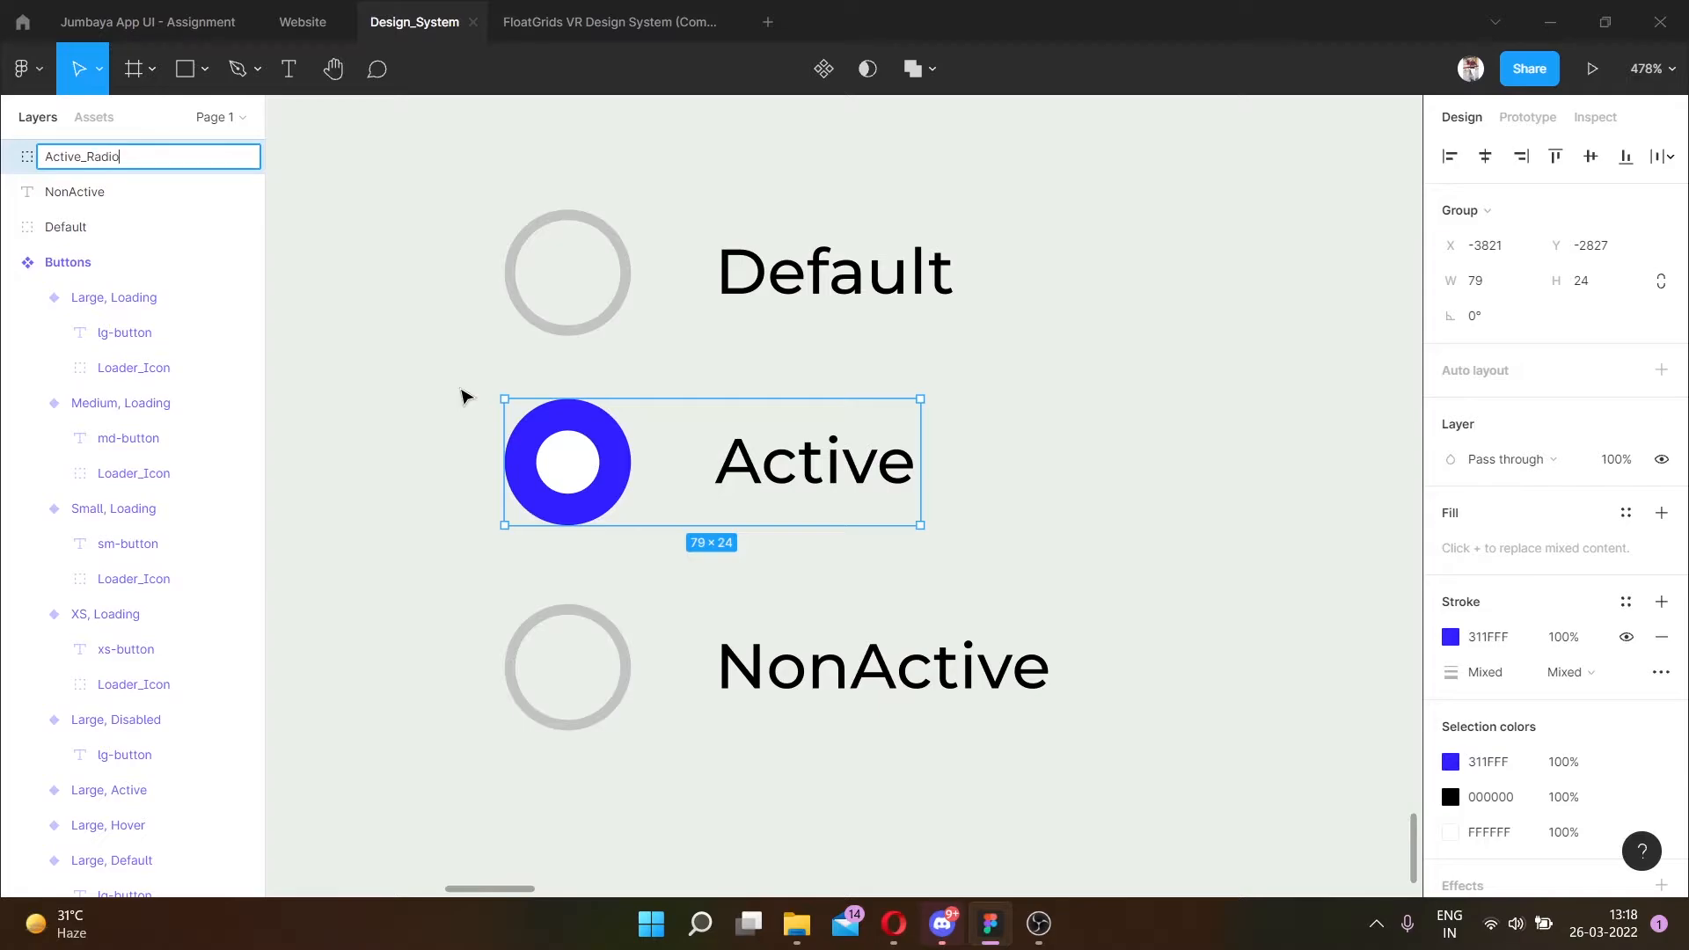
key("Return")
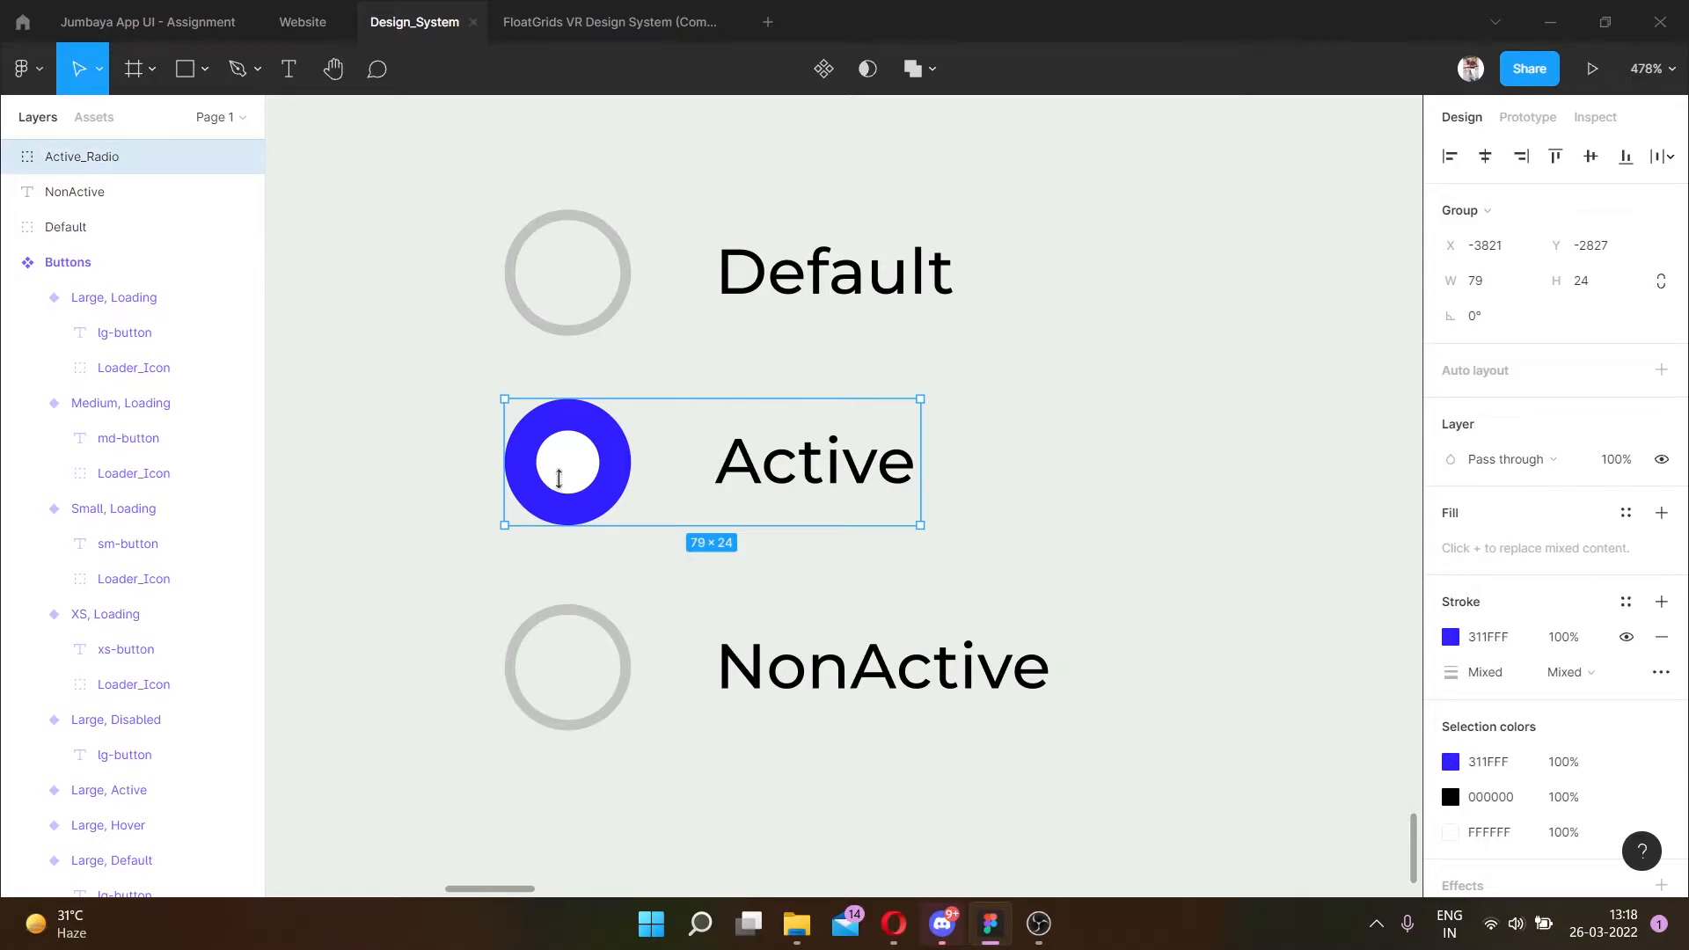
Rename both layers of the lowest row, the grey circle and its "NonActive" label, to "NonActive_Radio".
left_click_drag(976, 782, 490, 584)
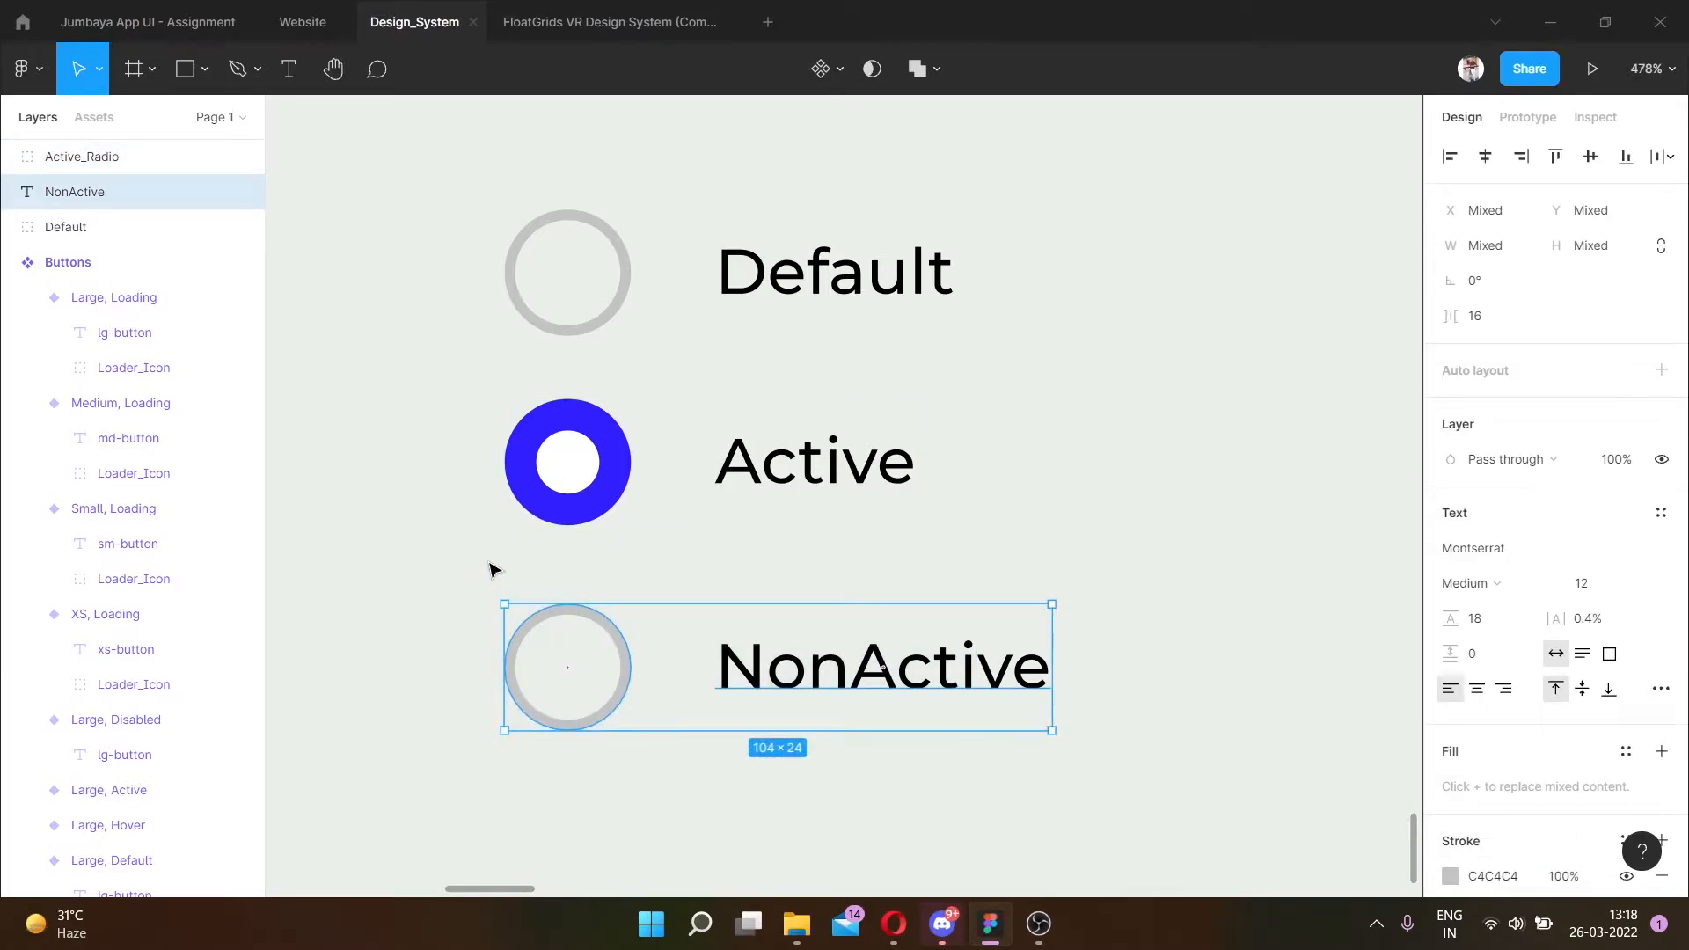
key("ctrl+r")
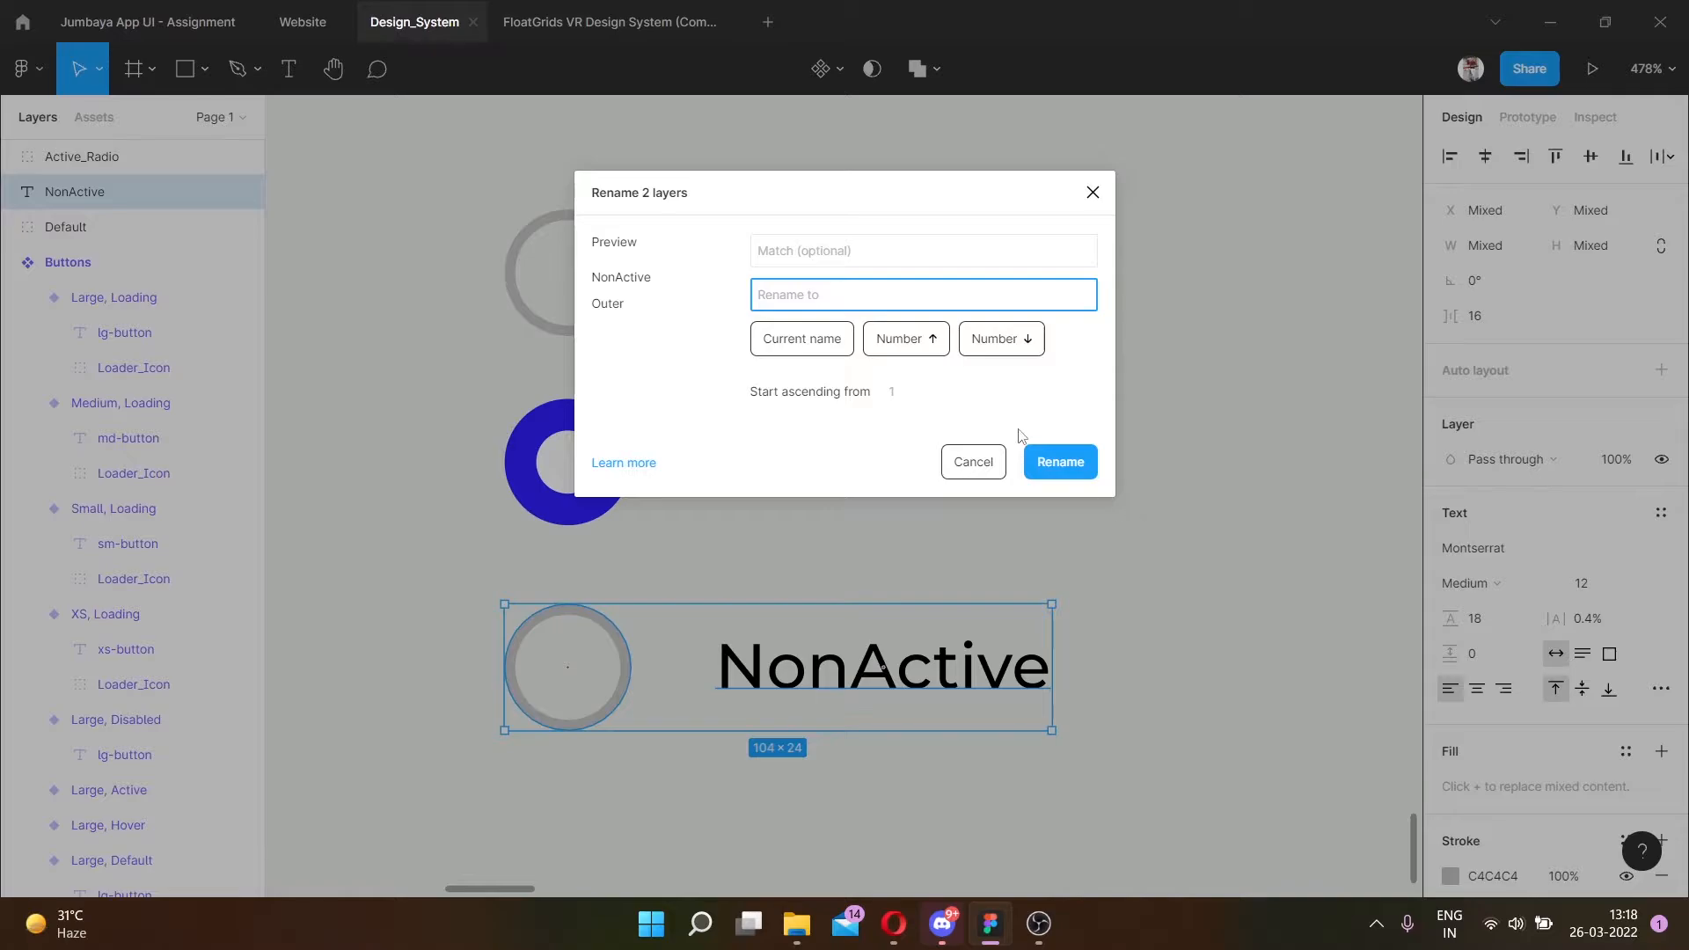
type("NonnAC")
key("BackSpace")
key("BackSpace")
type("ctive_Radio")
key("Return")
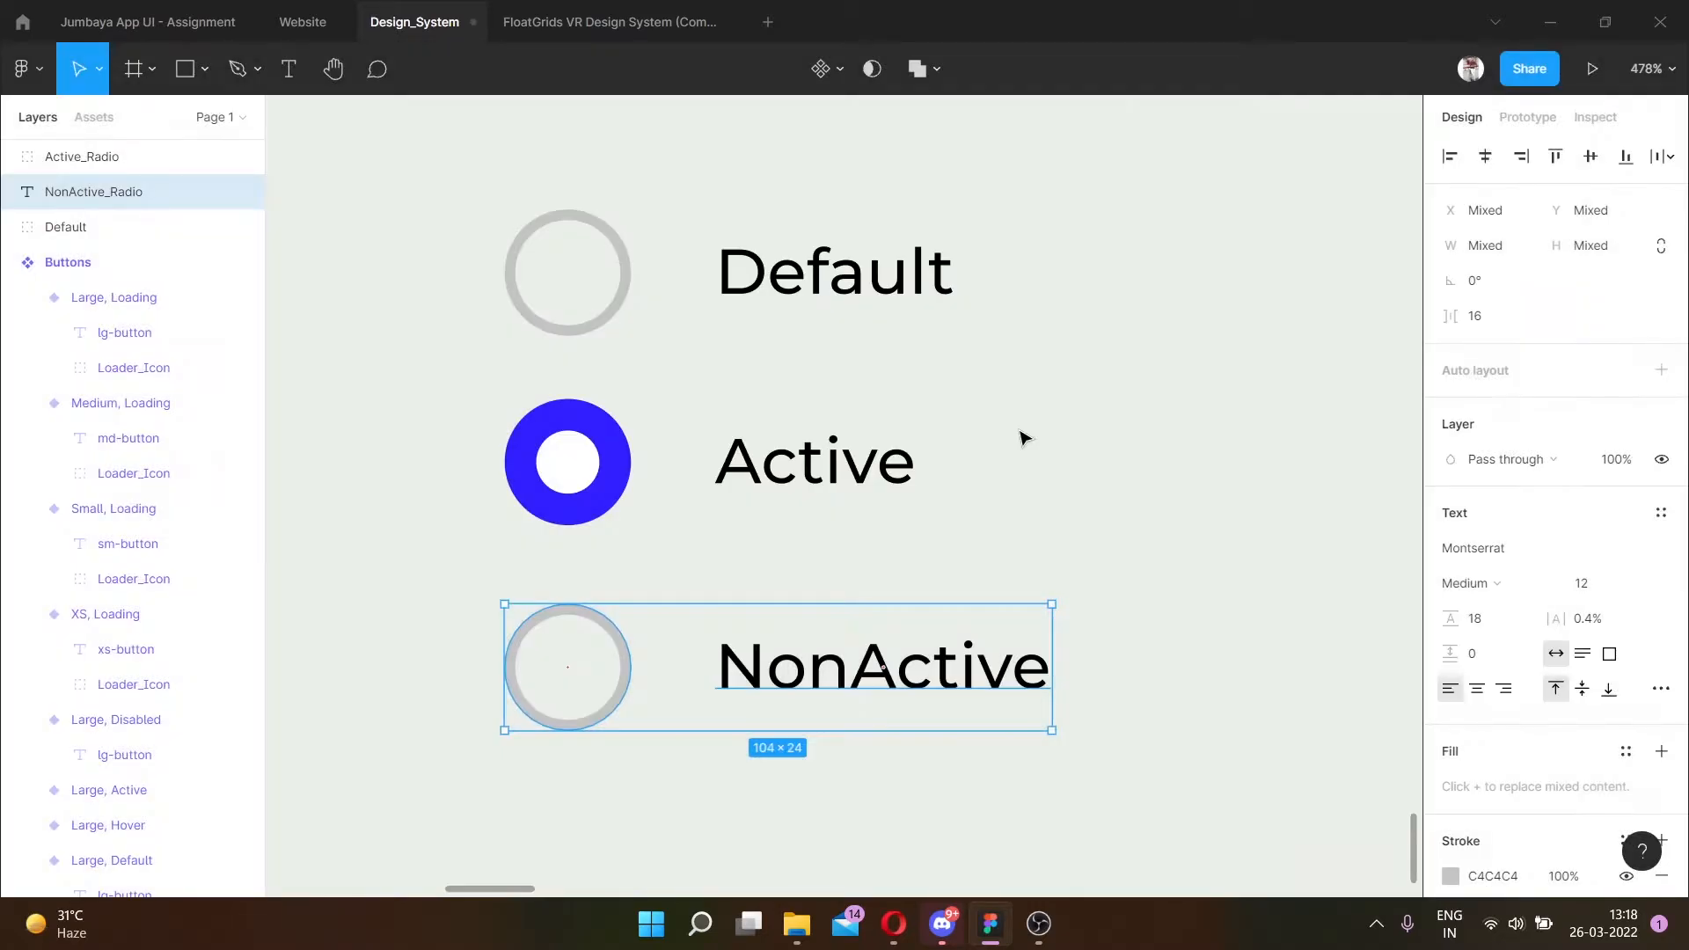
left_click(1123, 493)
scroll(926, 498, "down", 3)
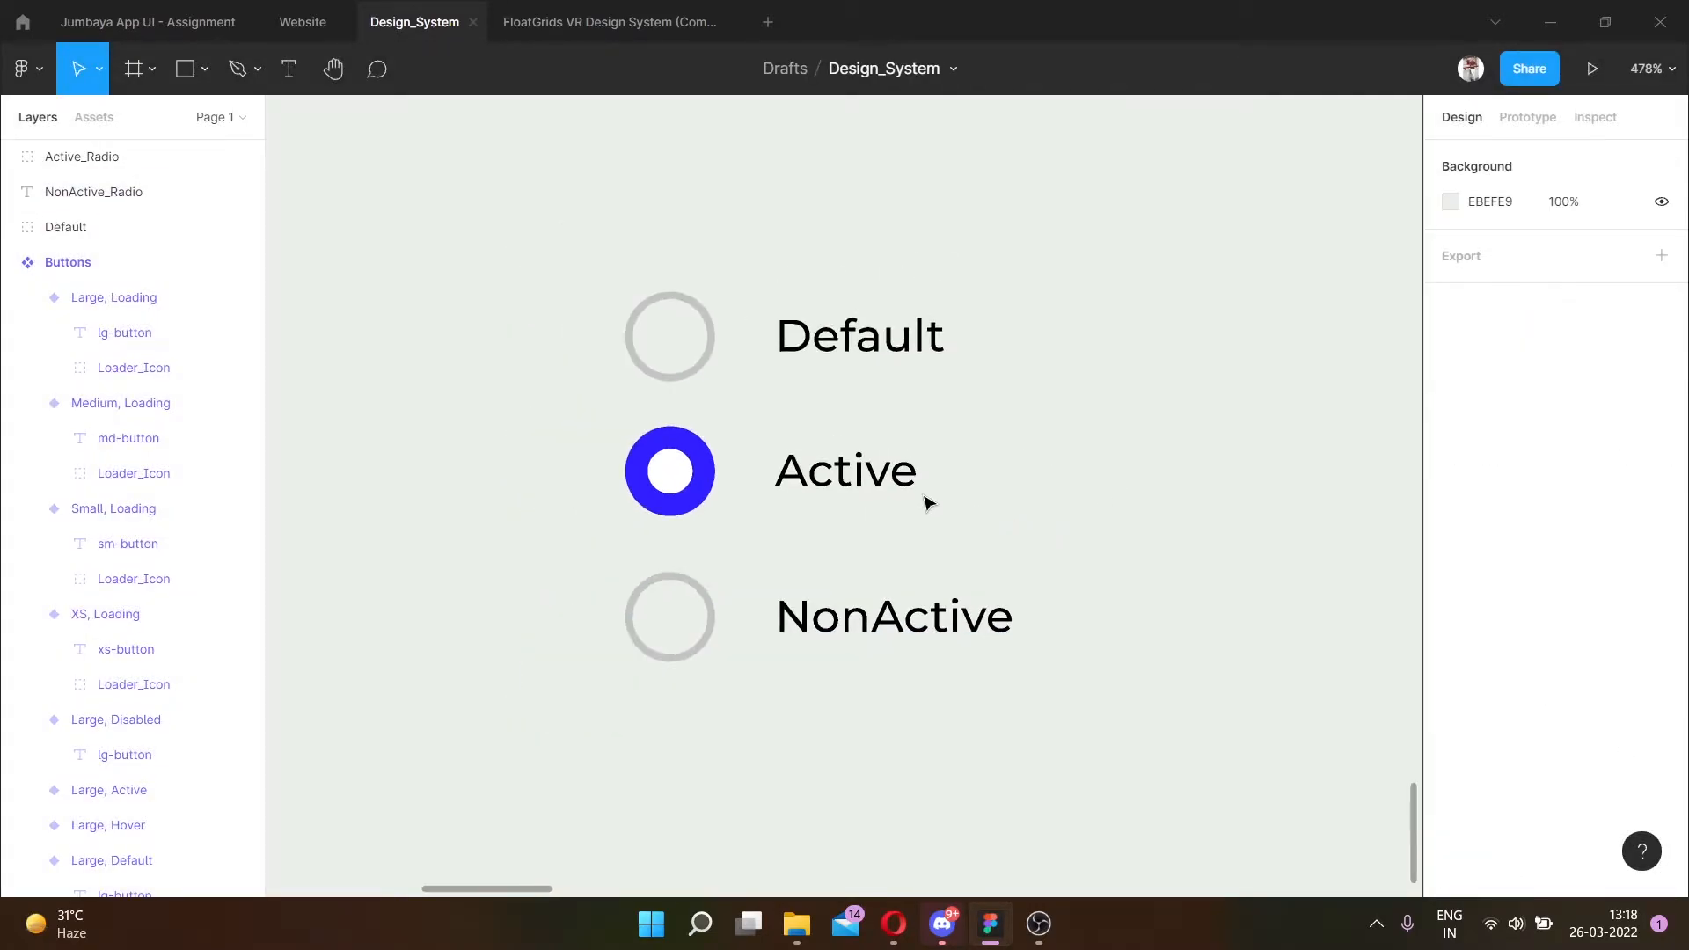
left_click_drag(929, 690, 627, 584)
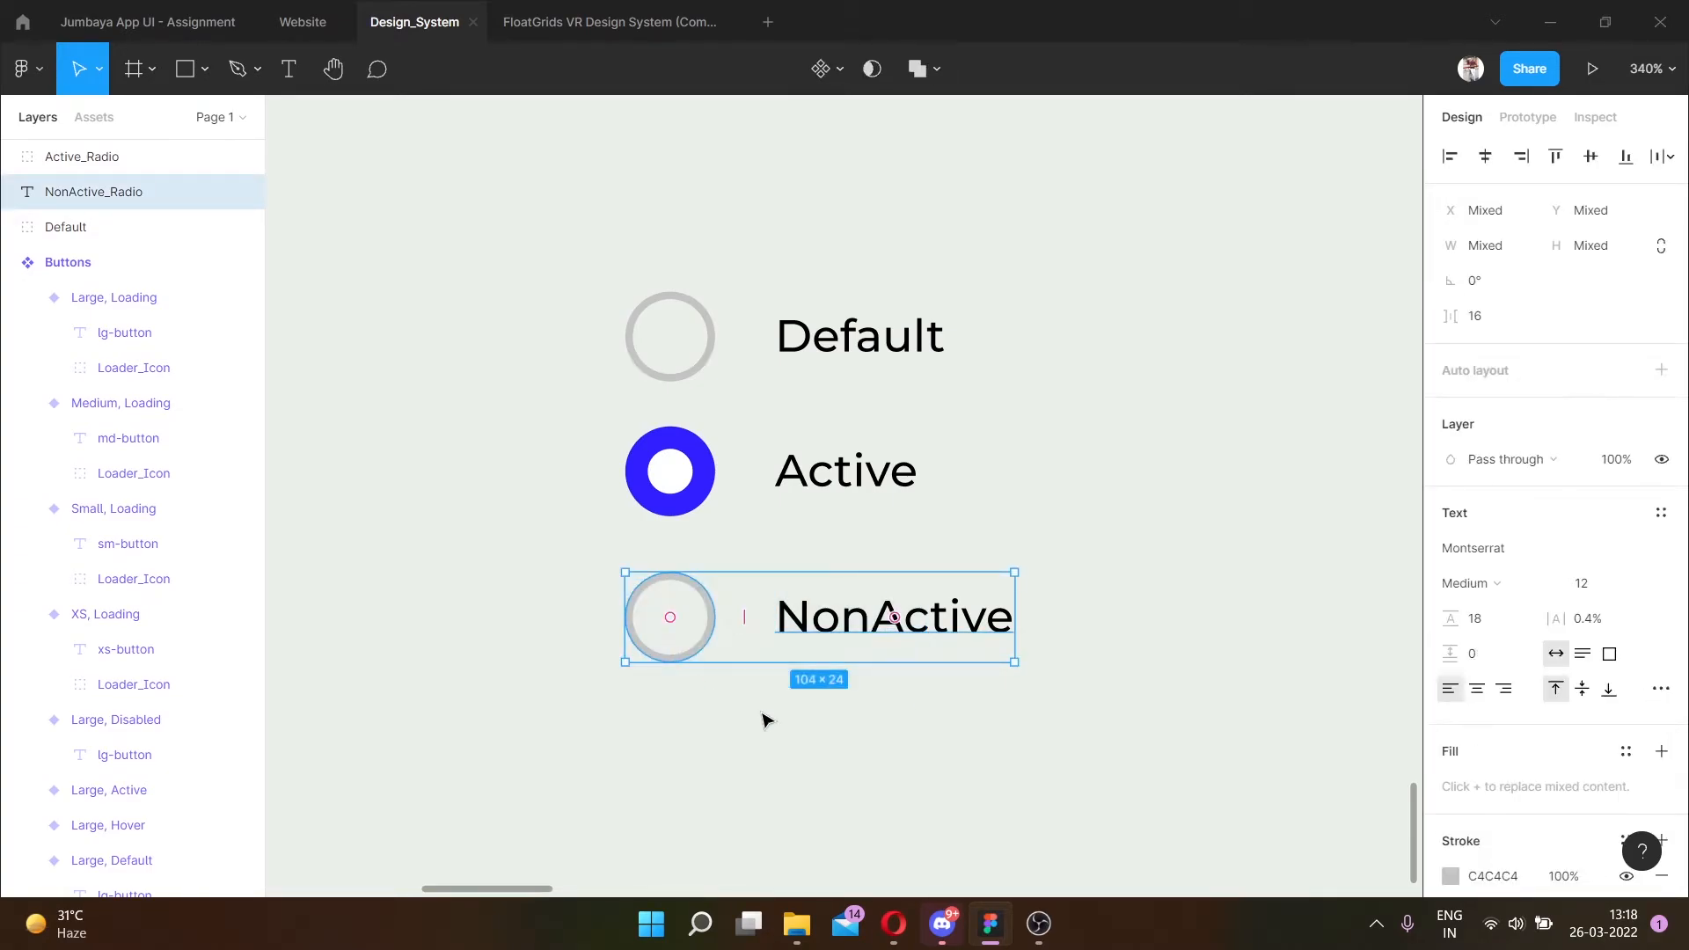
left_click(347, 475)
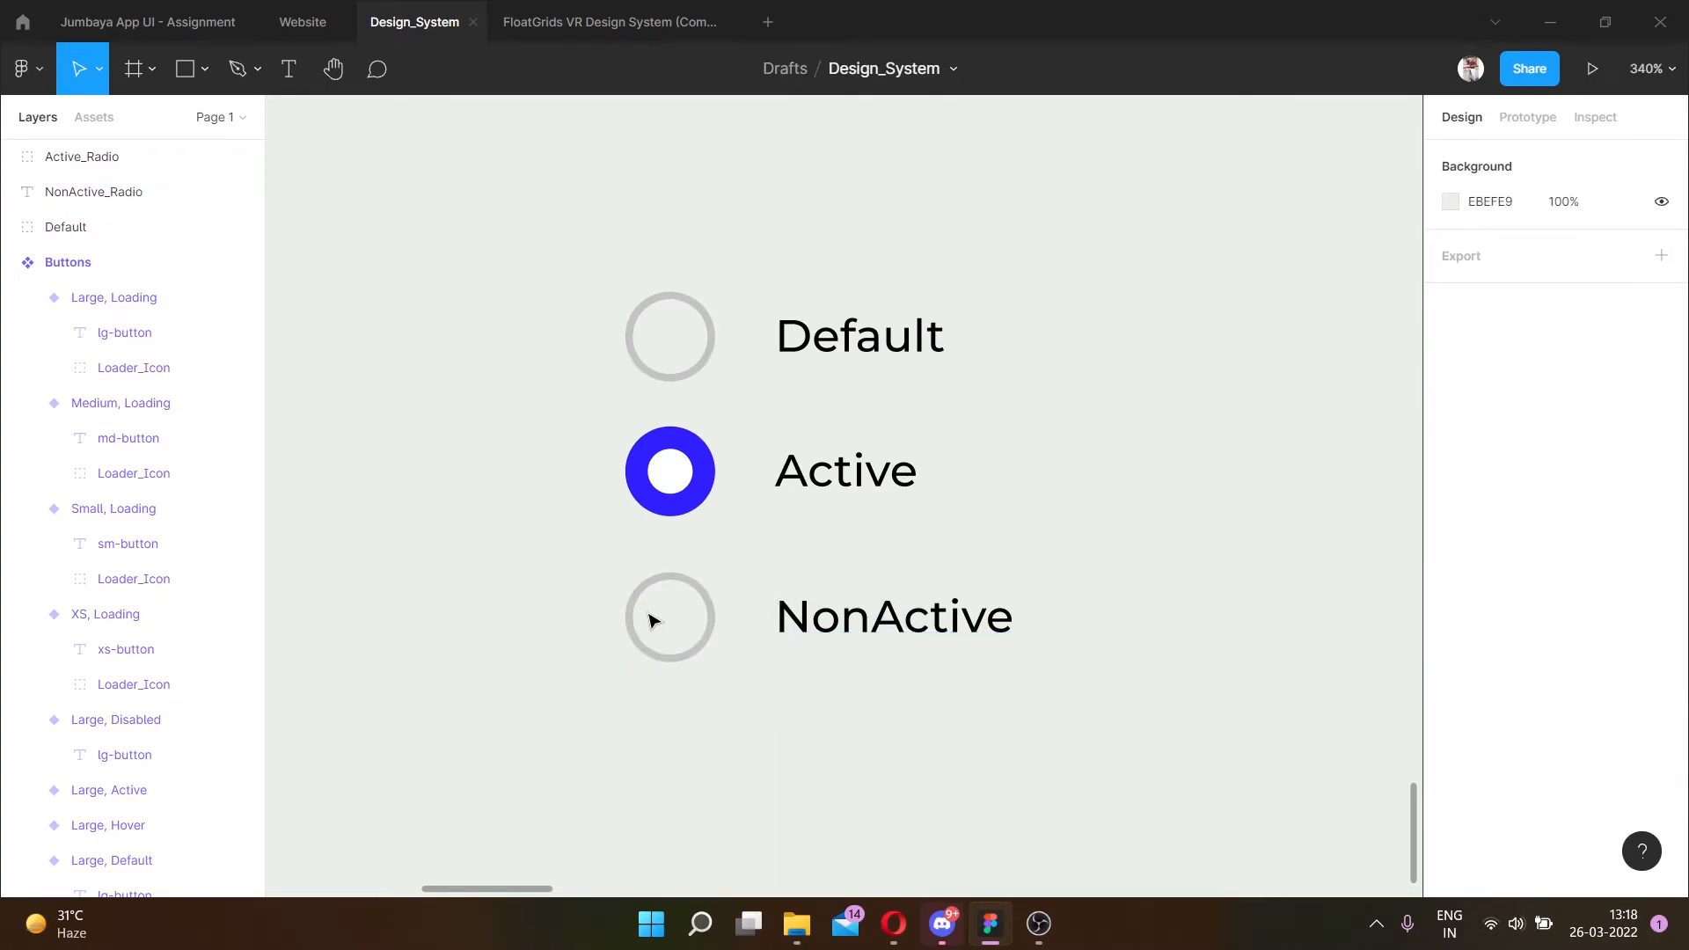
left_click(706, 616)
left_click(866, 614)
left_click(715, 489)
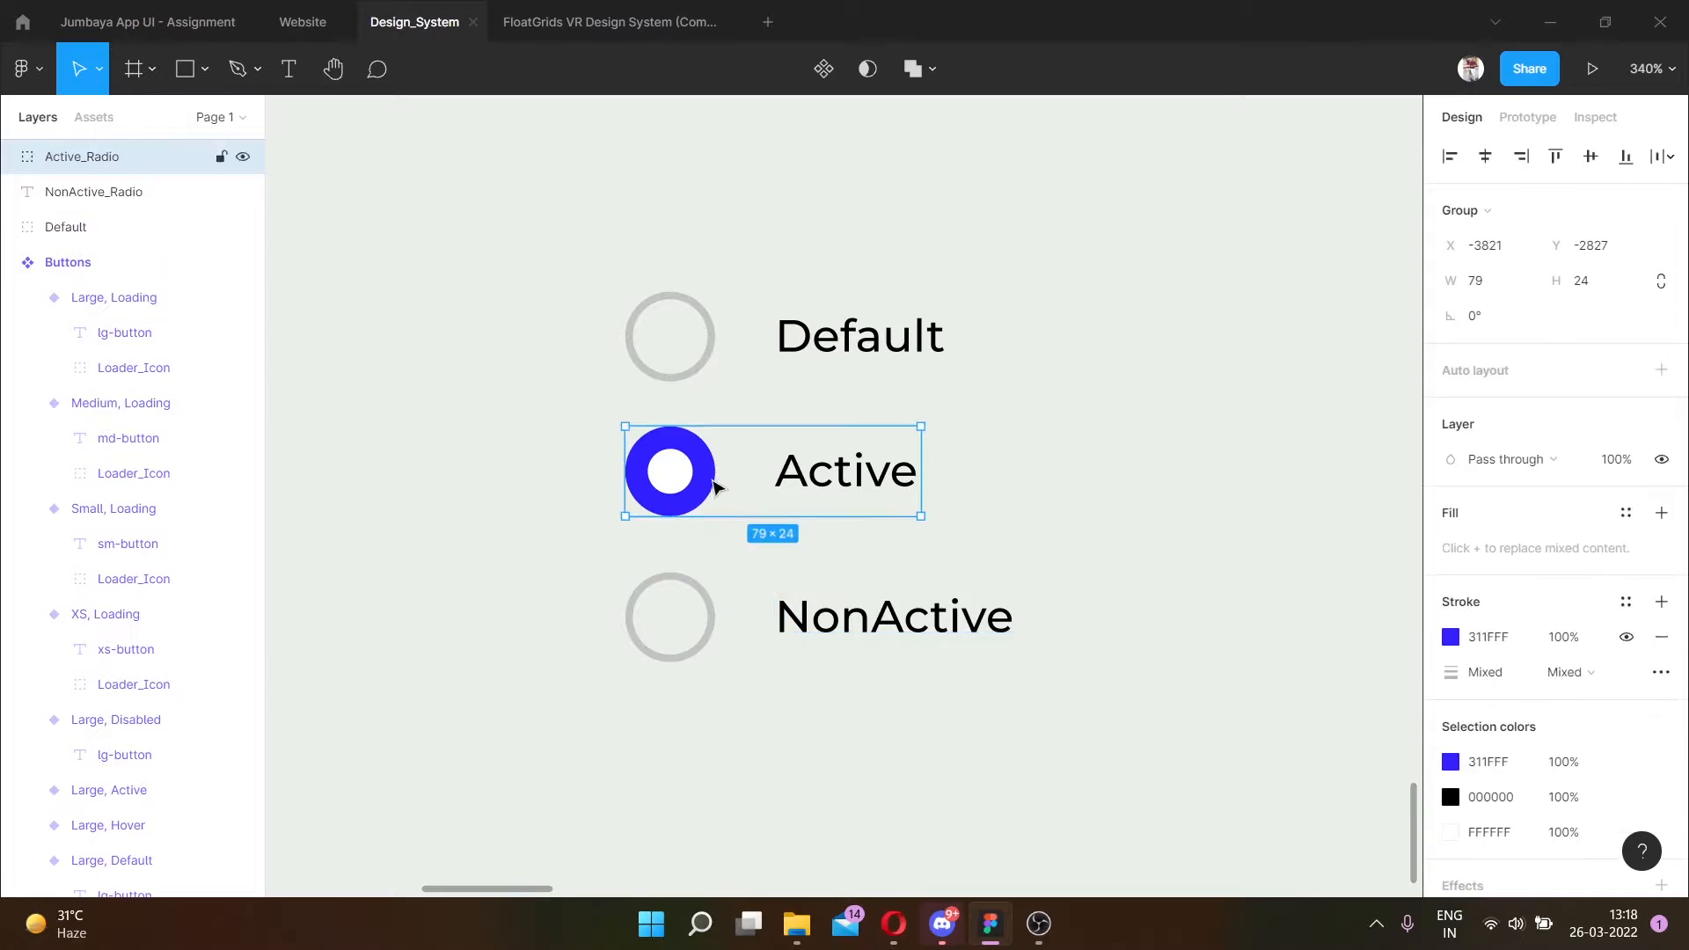
Group the lowest grey circle with its "NonActive" label and name the group "NonActive_Radio".
left_click(714, 631)
left_click(865, 622, "shift")
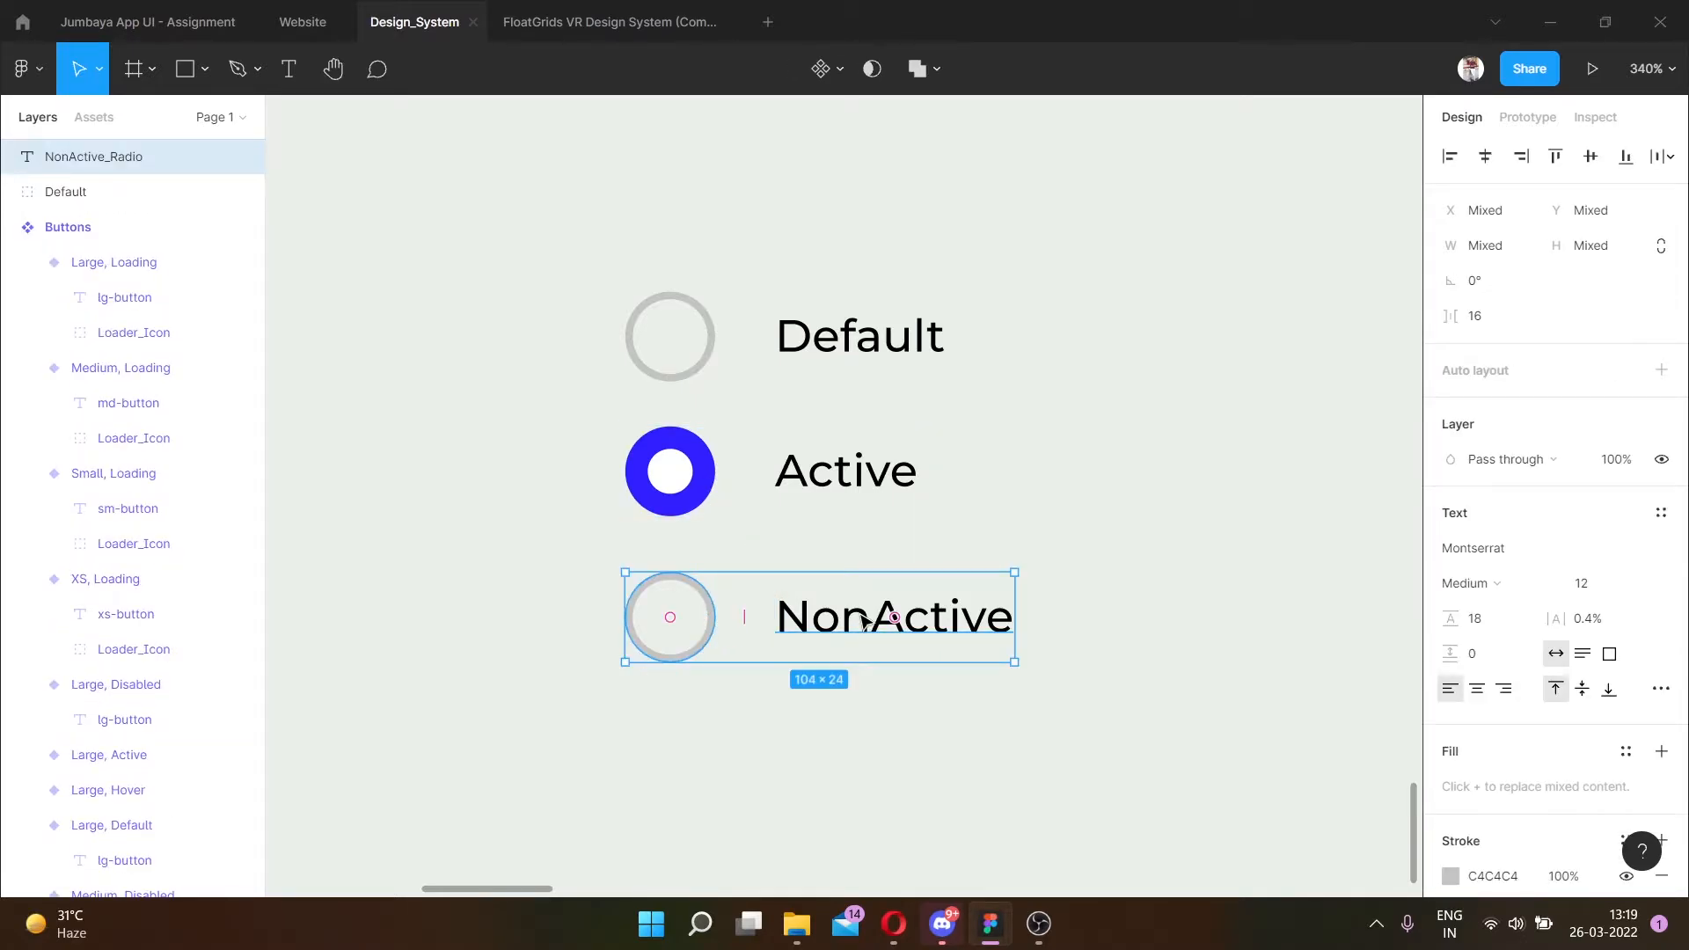
key("ctrl+g")
key("ctrl+r")
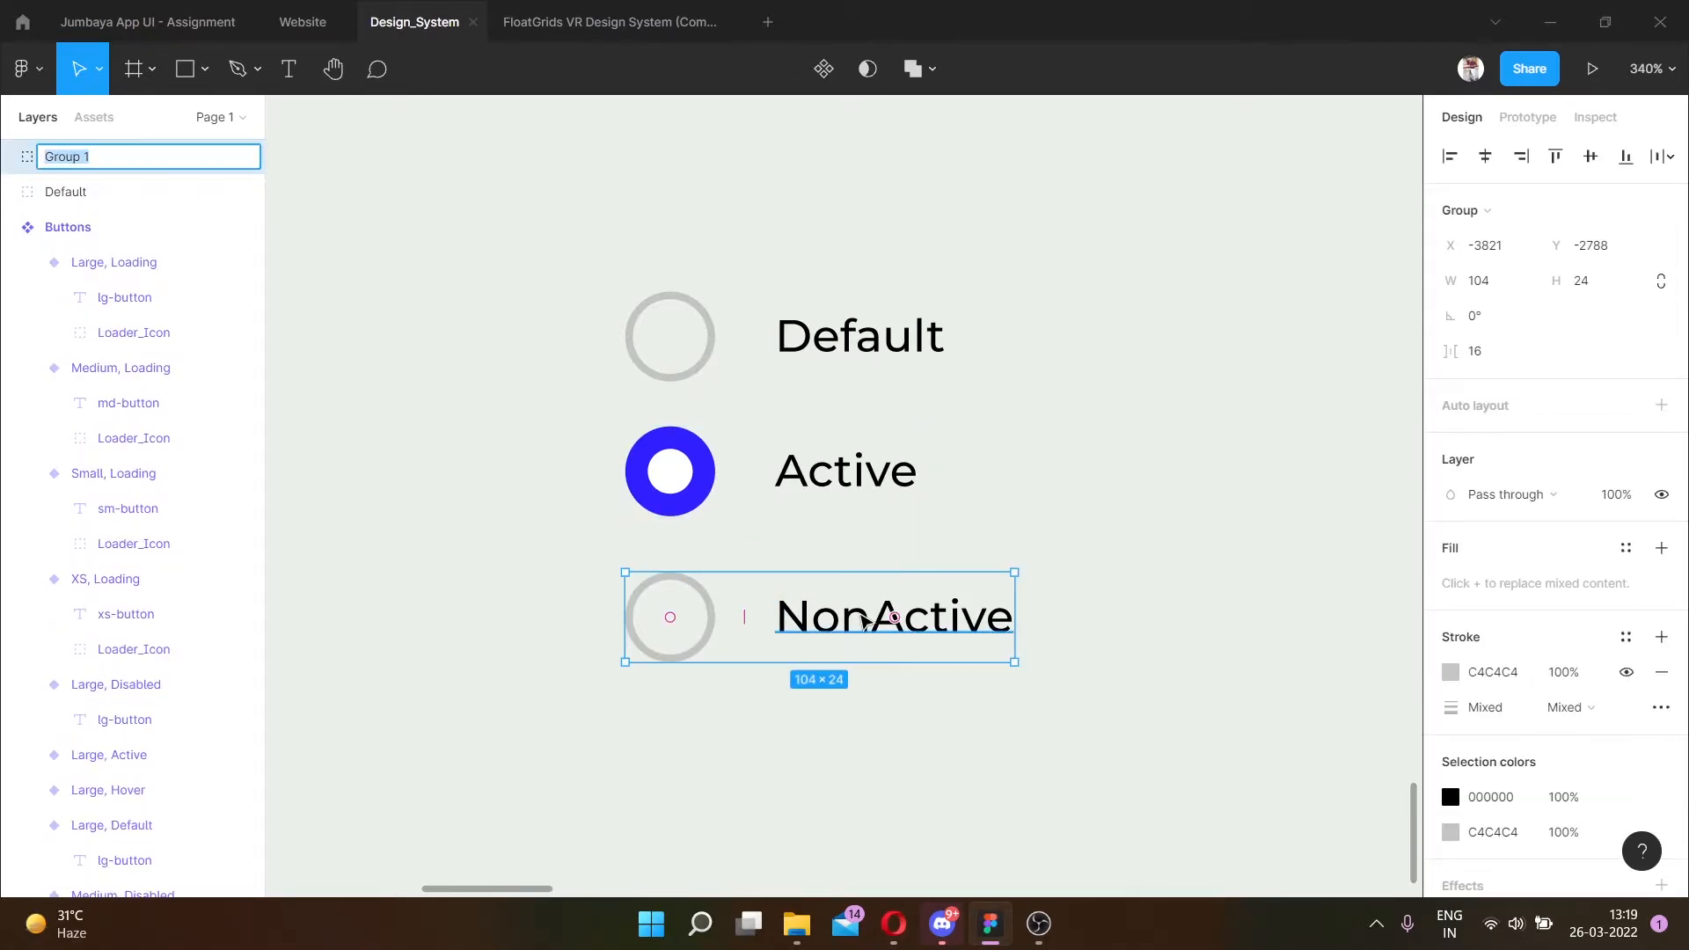
type("N")
type("onACtive_Radio")
key("BackSpace")
type("c")
key("Return")
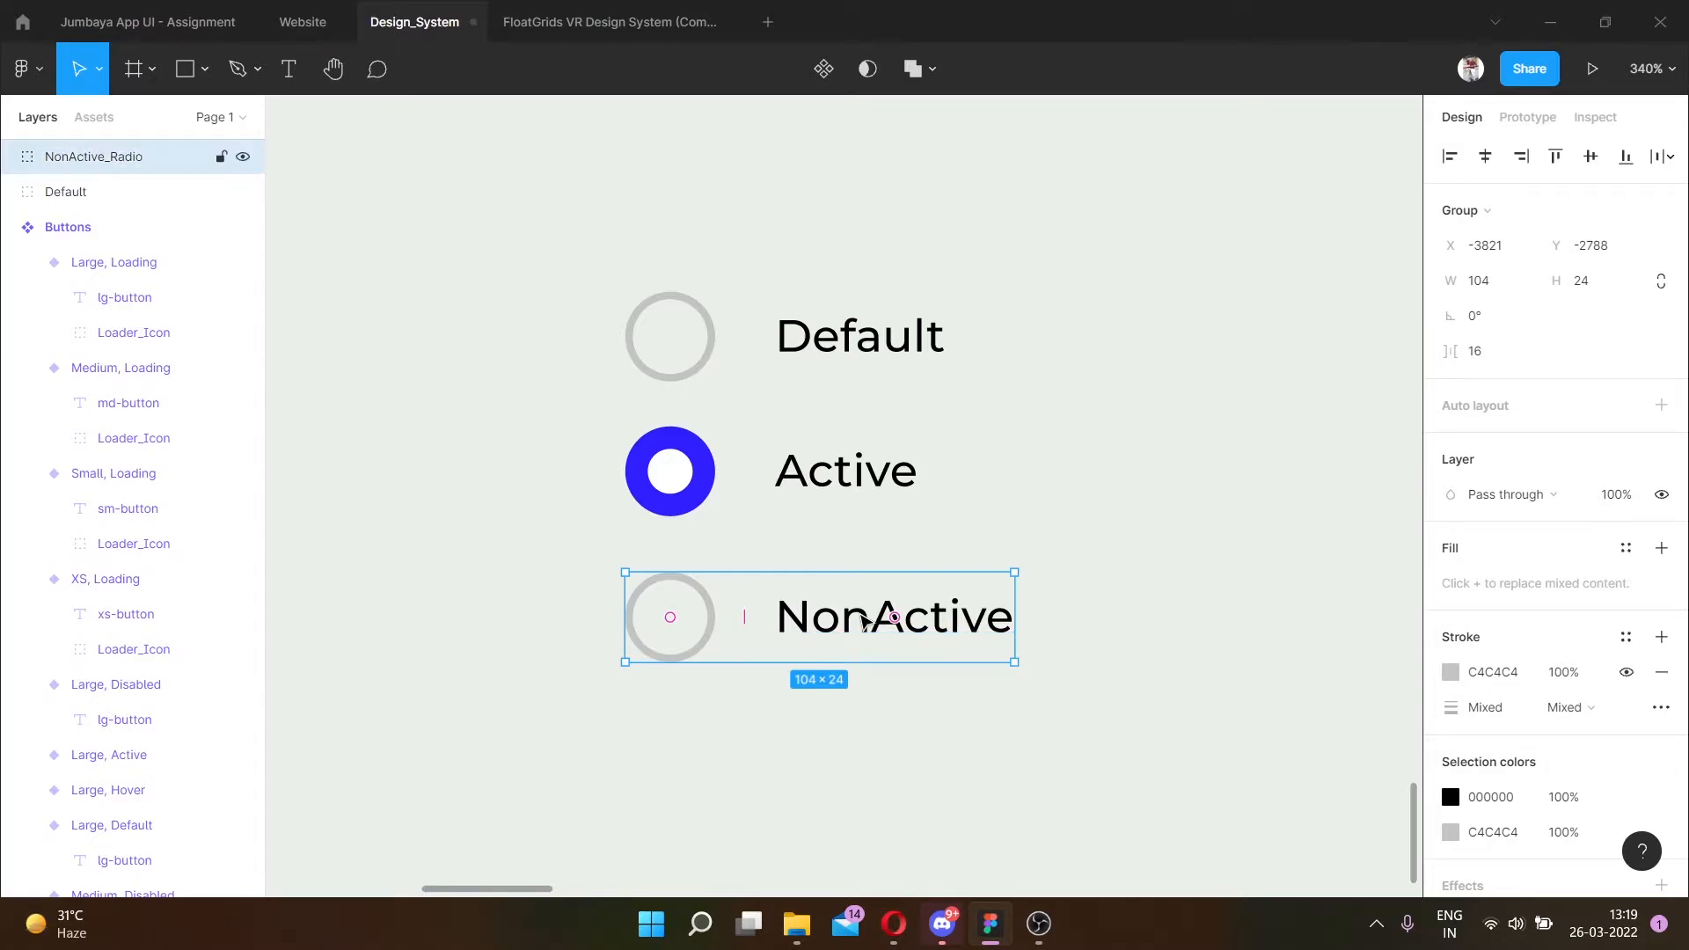
left_click(1048, 573)
left_click(833, 445)
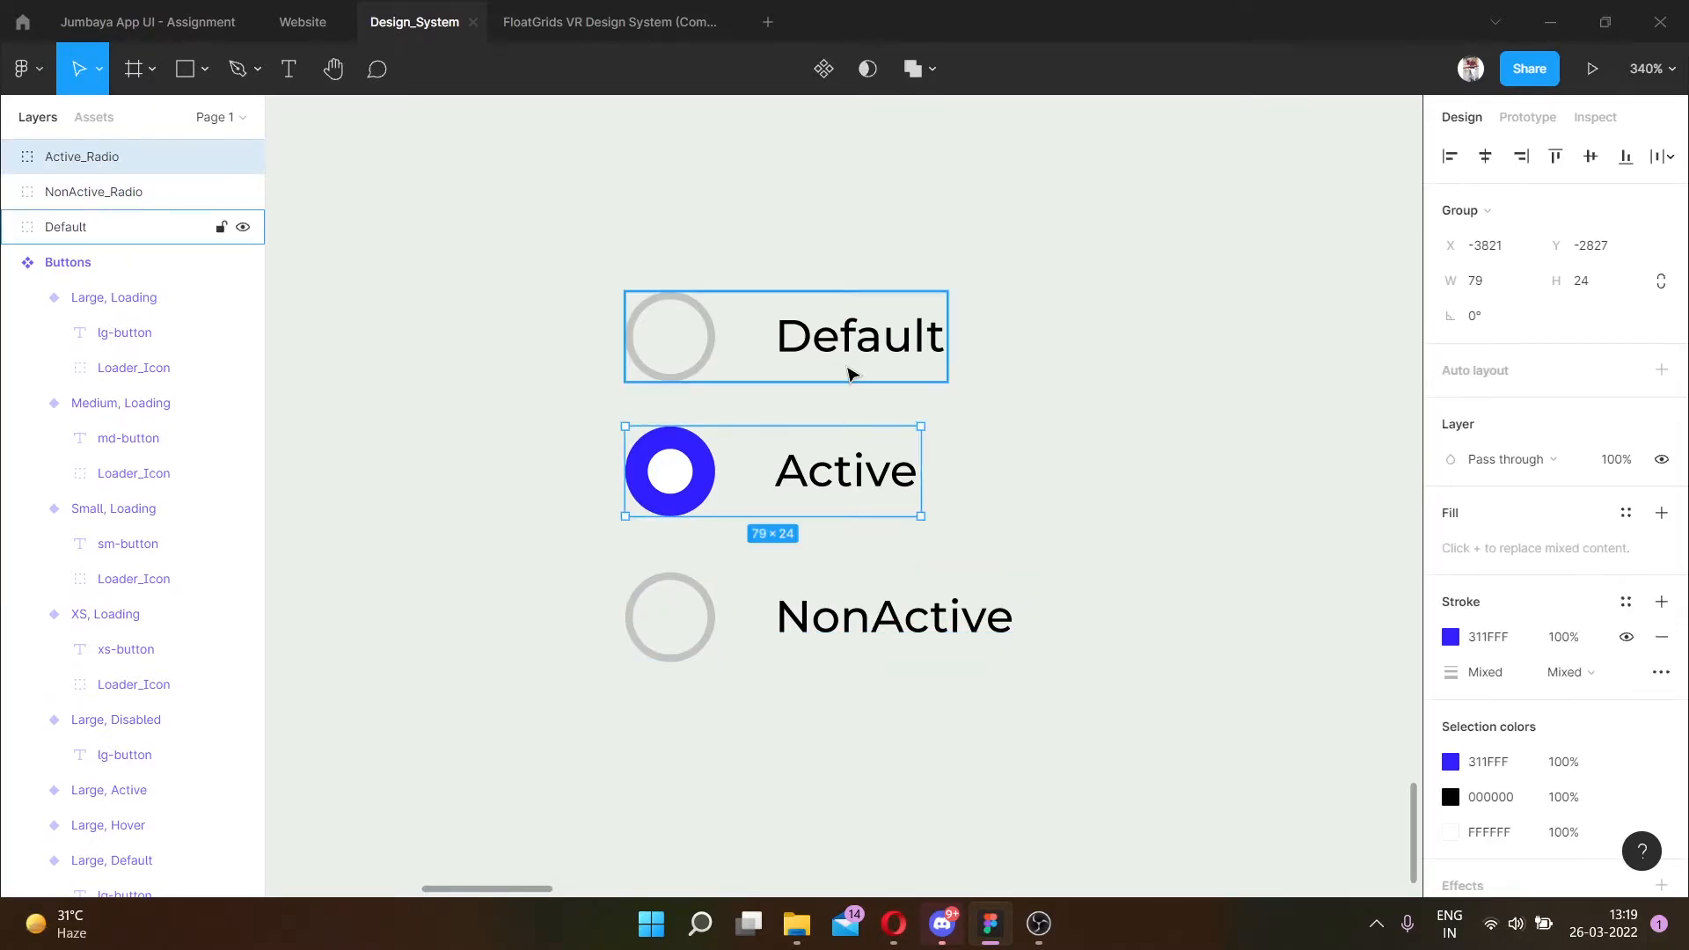
left_click(852, 373)
left_click(849, 432)
left_click(867, 347)
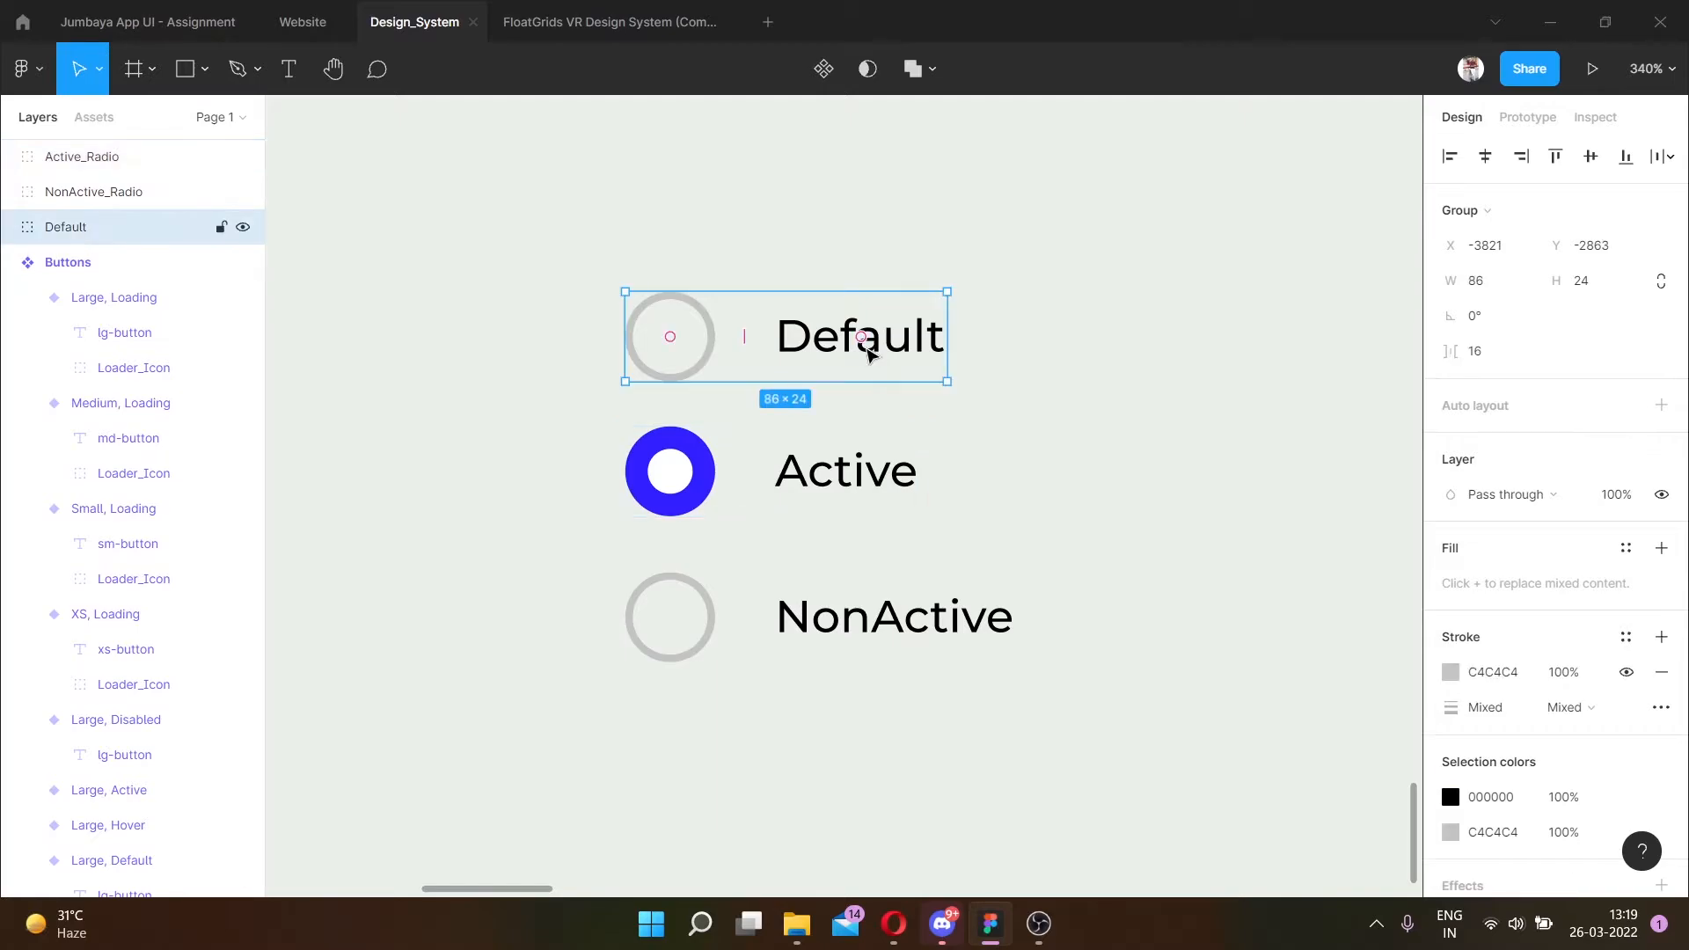
left_click(848, 470)
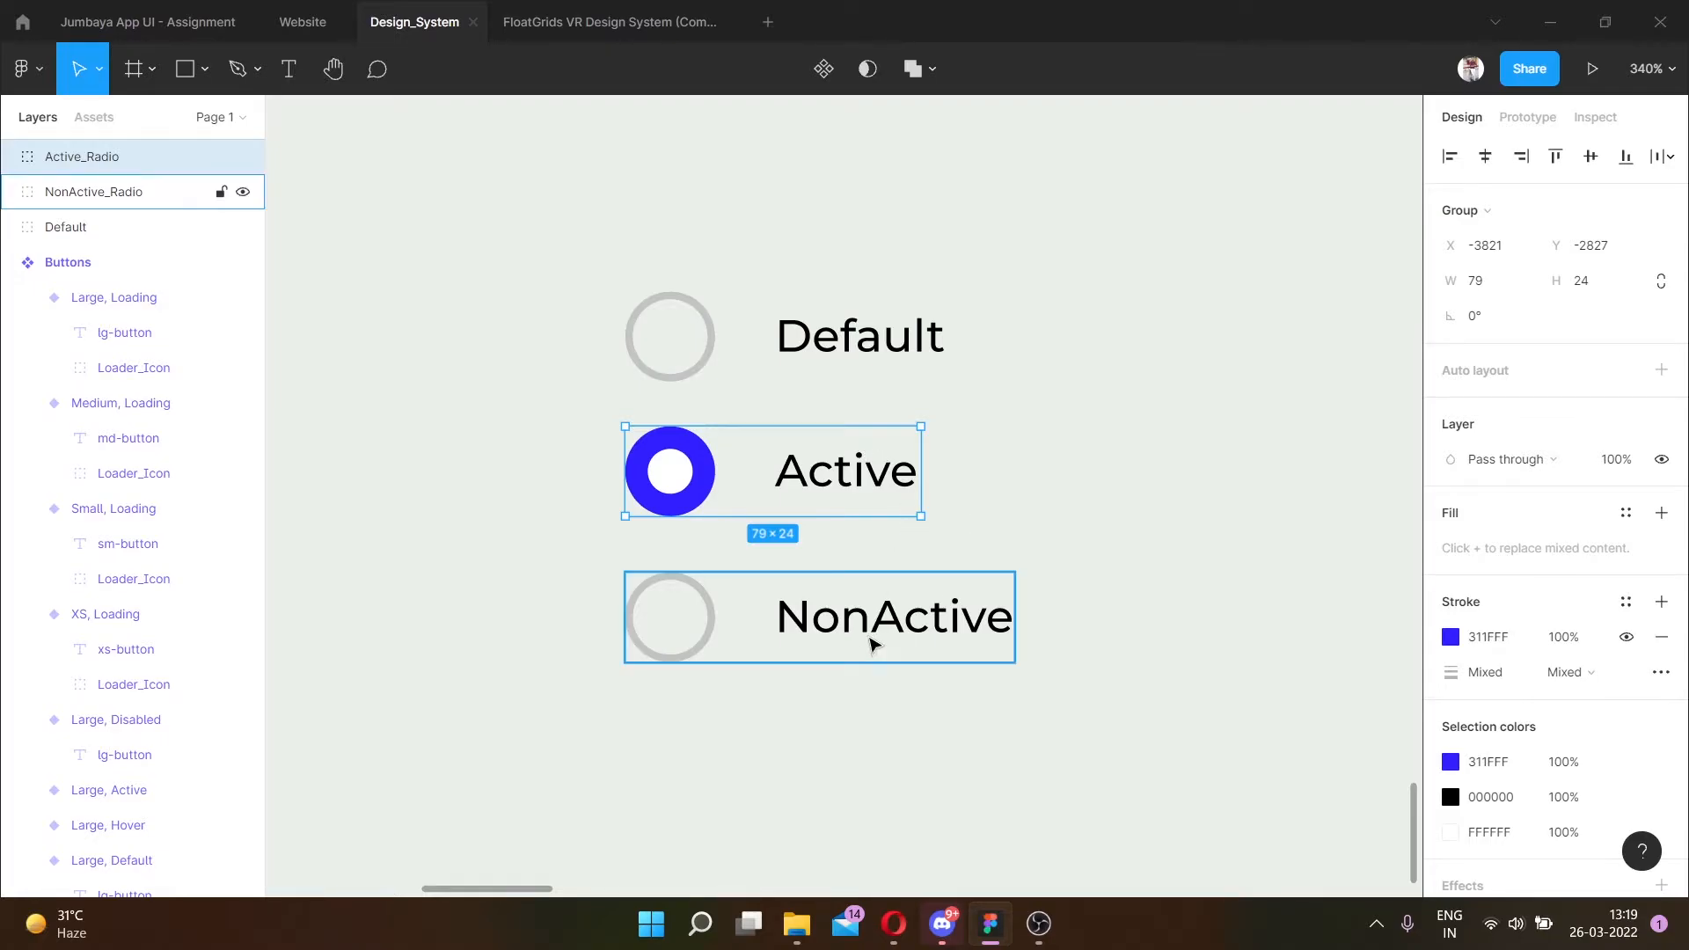
left_click(906, 626)
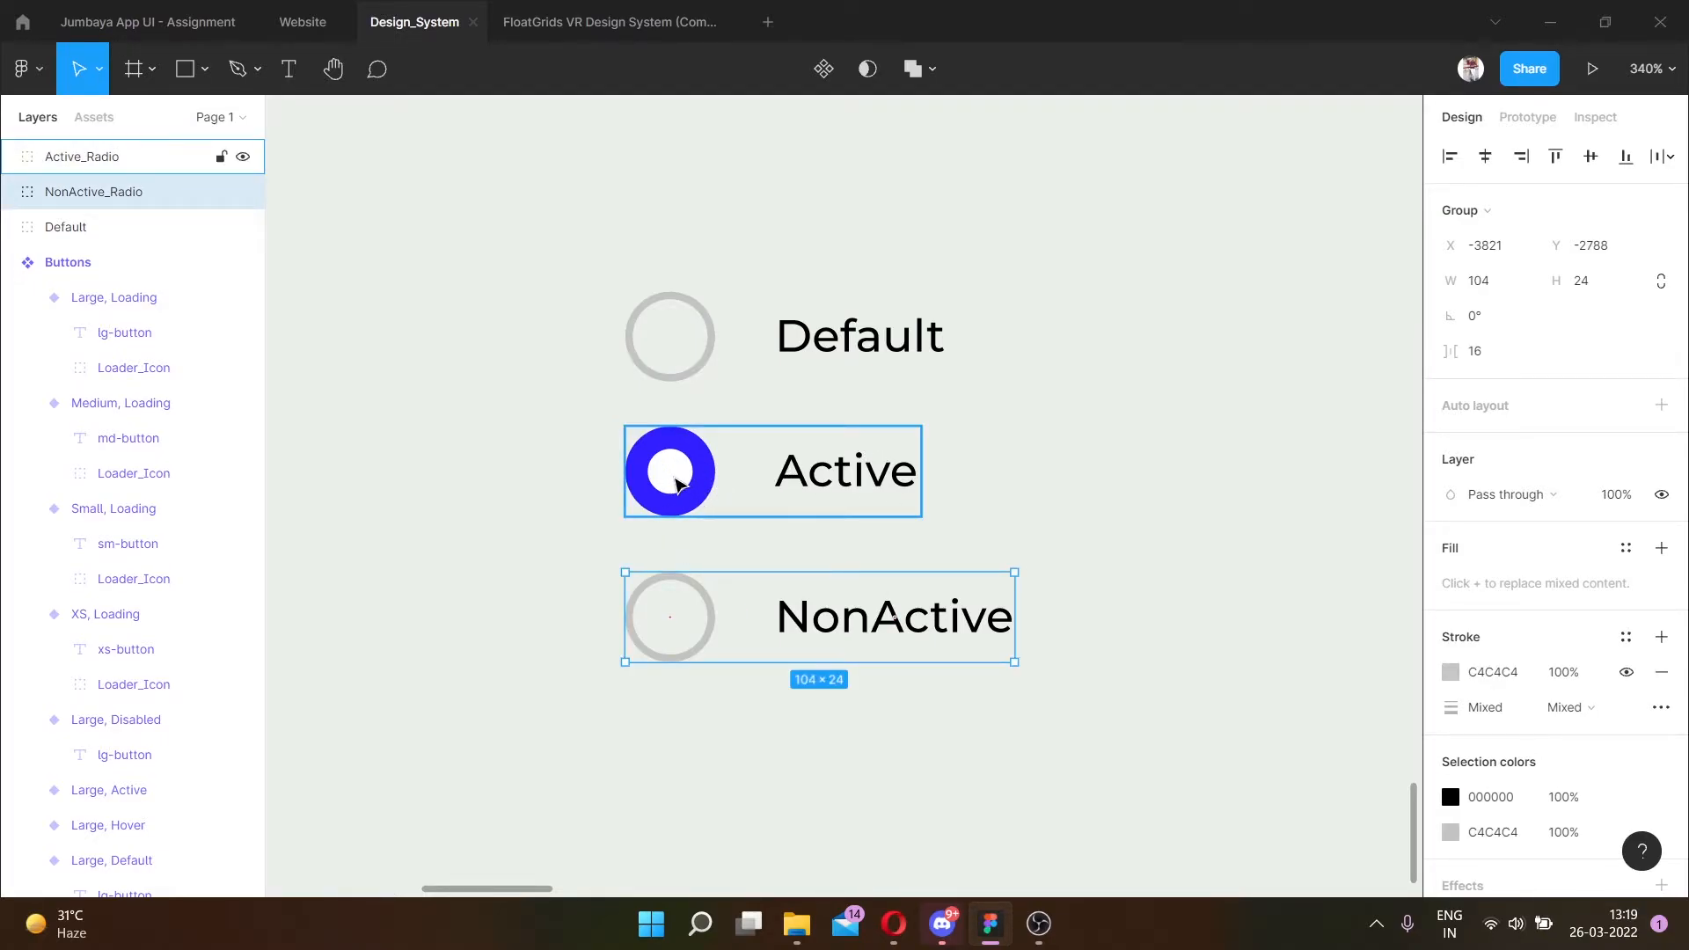
left_click(677, 484, "shift")
left_click(829, 624)
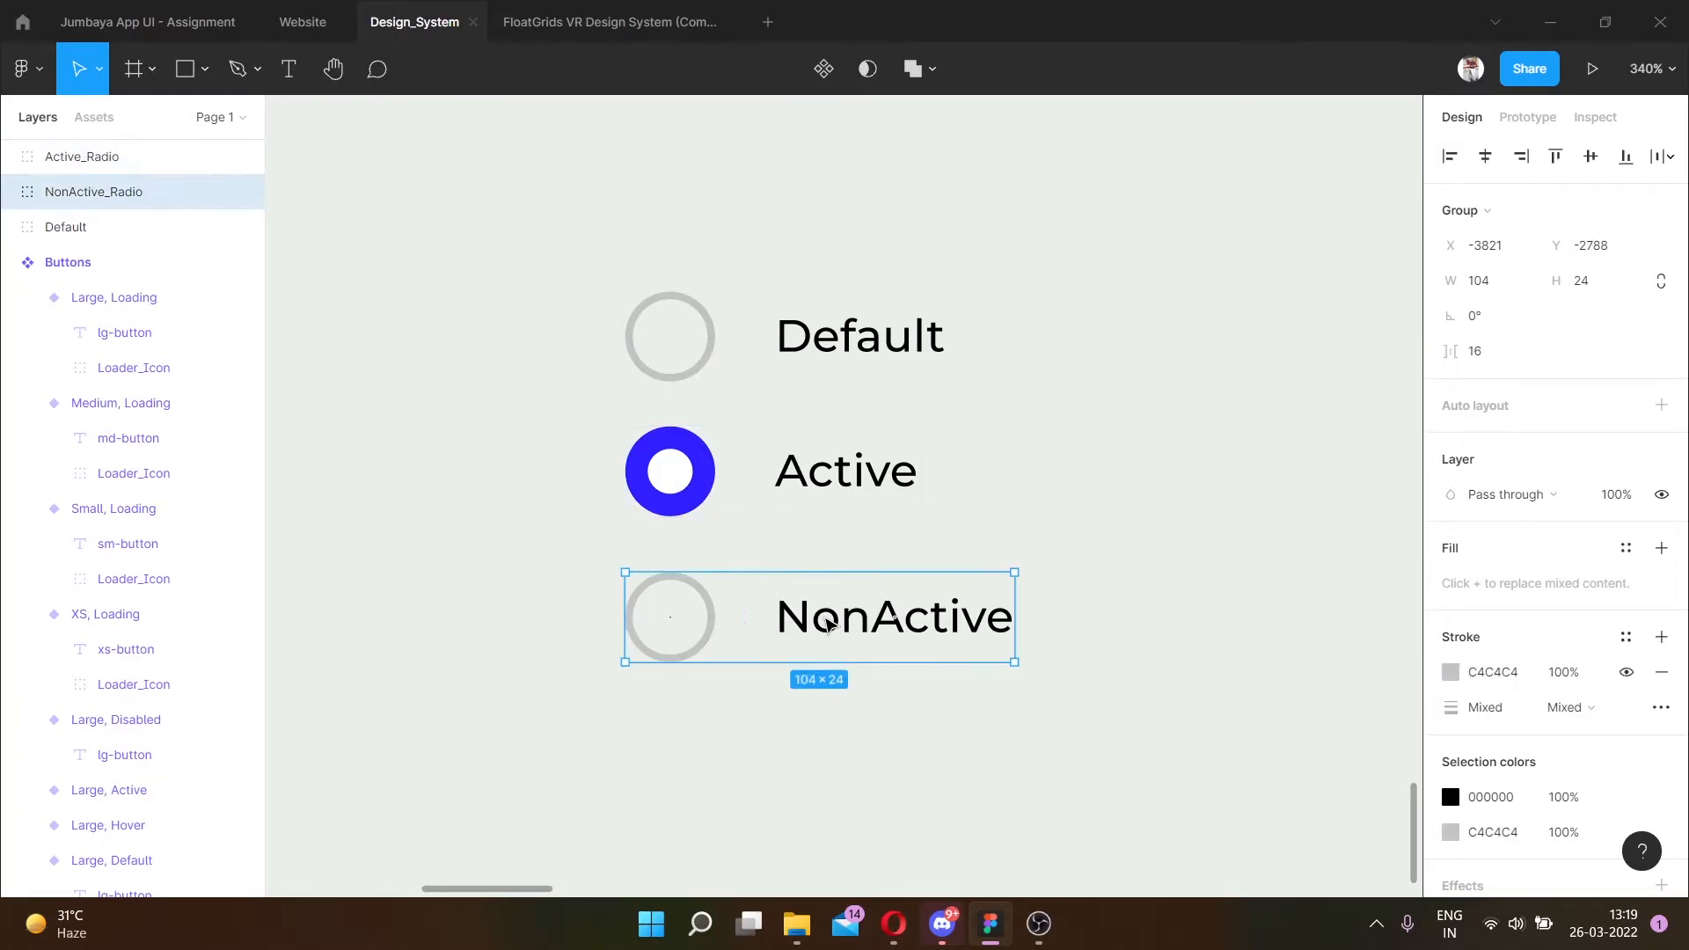
left_click(1047, 411)
Turn the Default, Active_Radio and NonActive_Radio groups into three separate components at once.
left_click_drag(1189, 715, 619, 188)
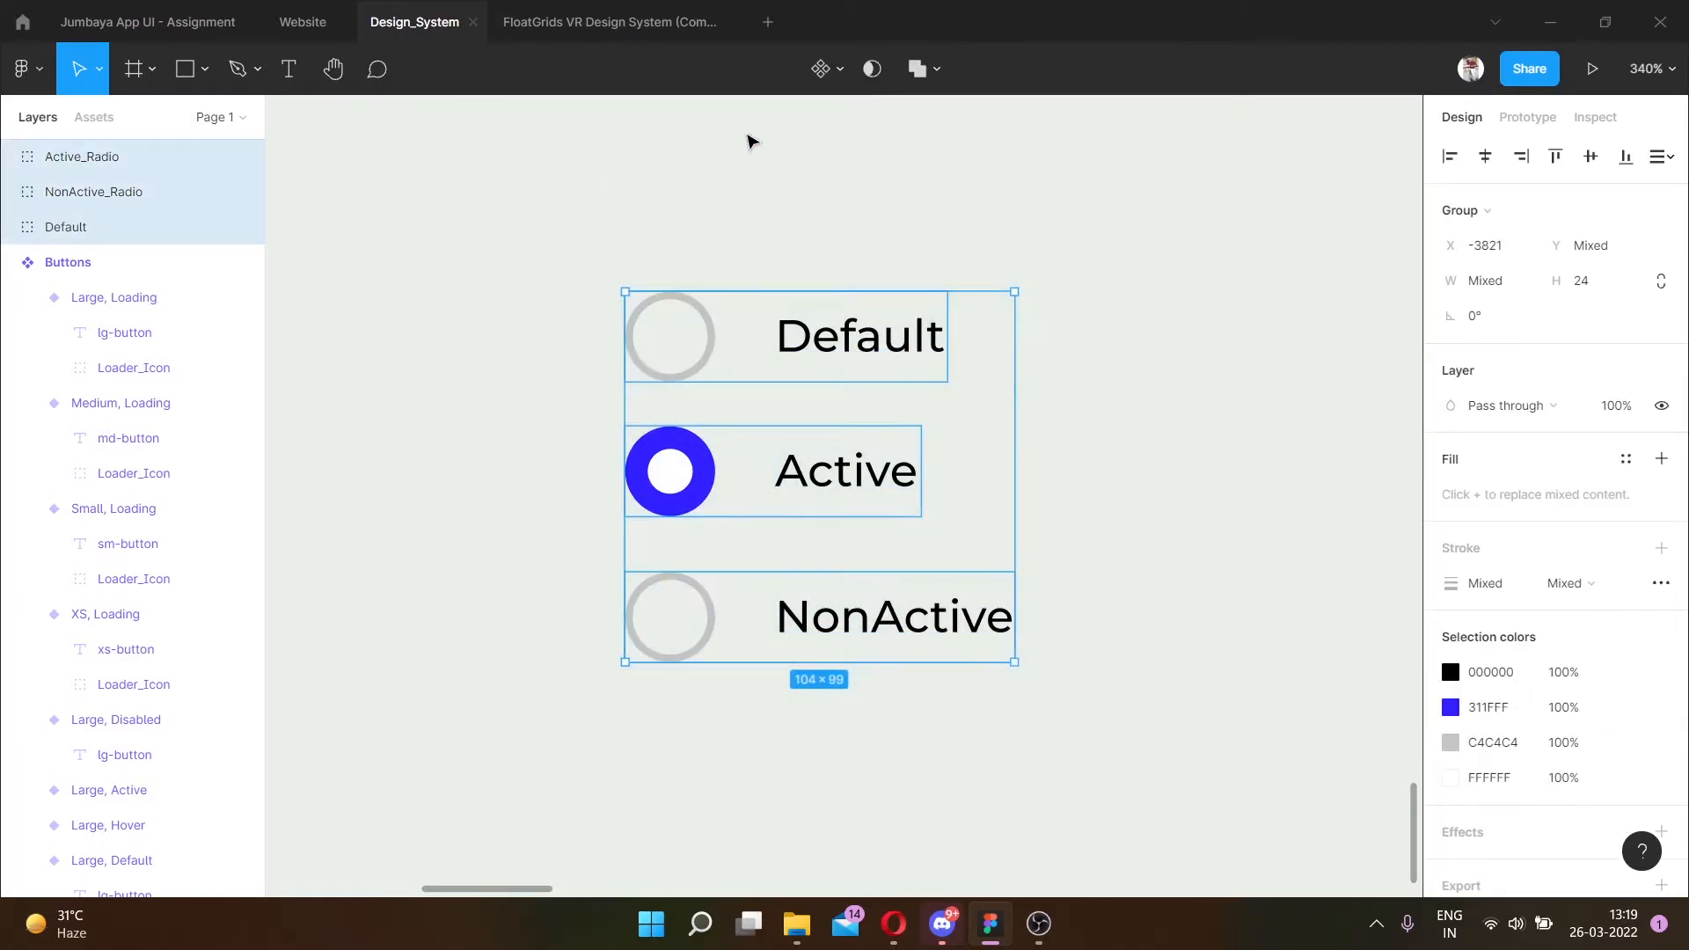
left_click(839, 72)
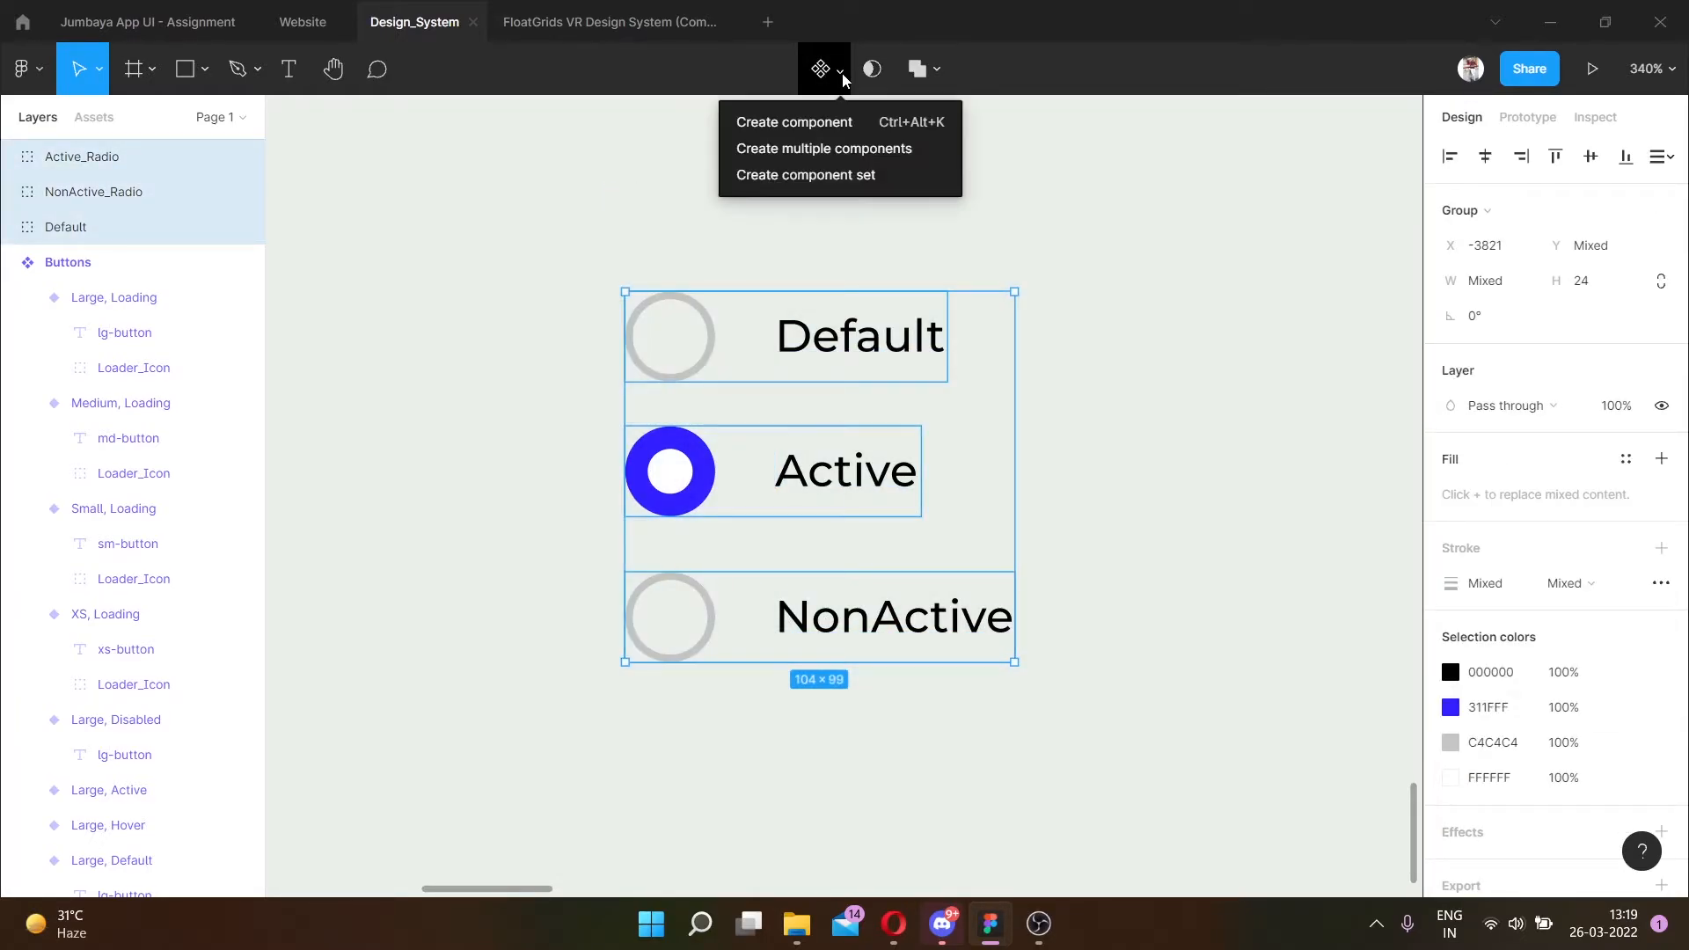
left_click(835, 149)
left_click(795, 177)
Rename the Default component as "Default_Radio".
left_click(672, 276)
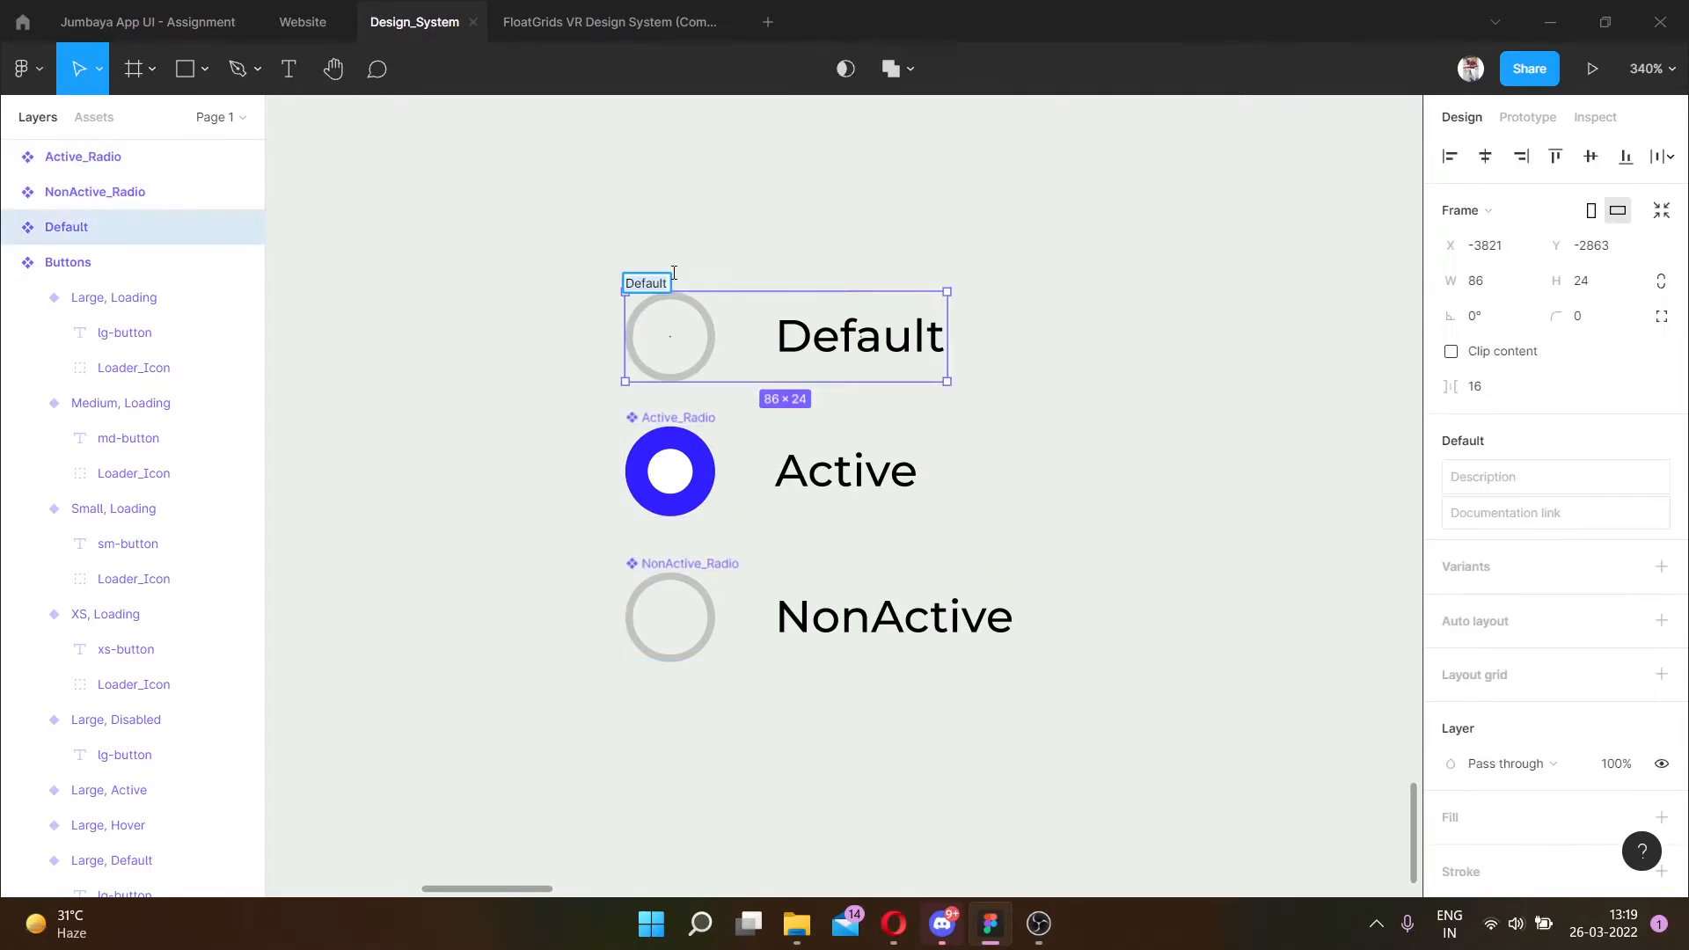
key("Right")
type("_radio")
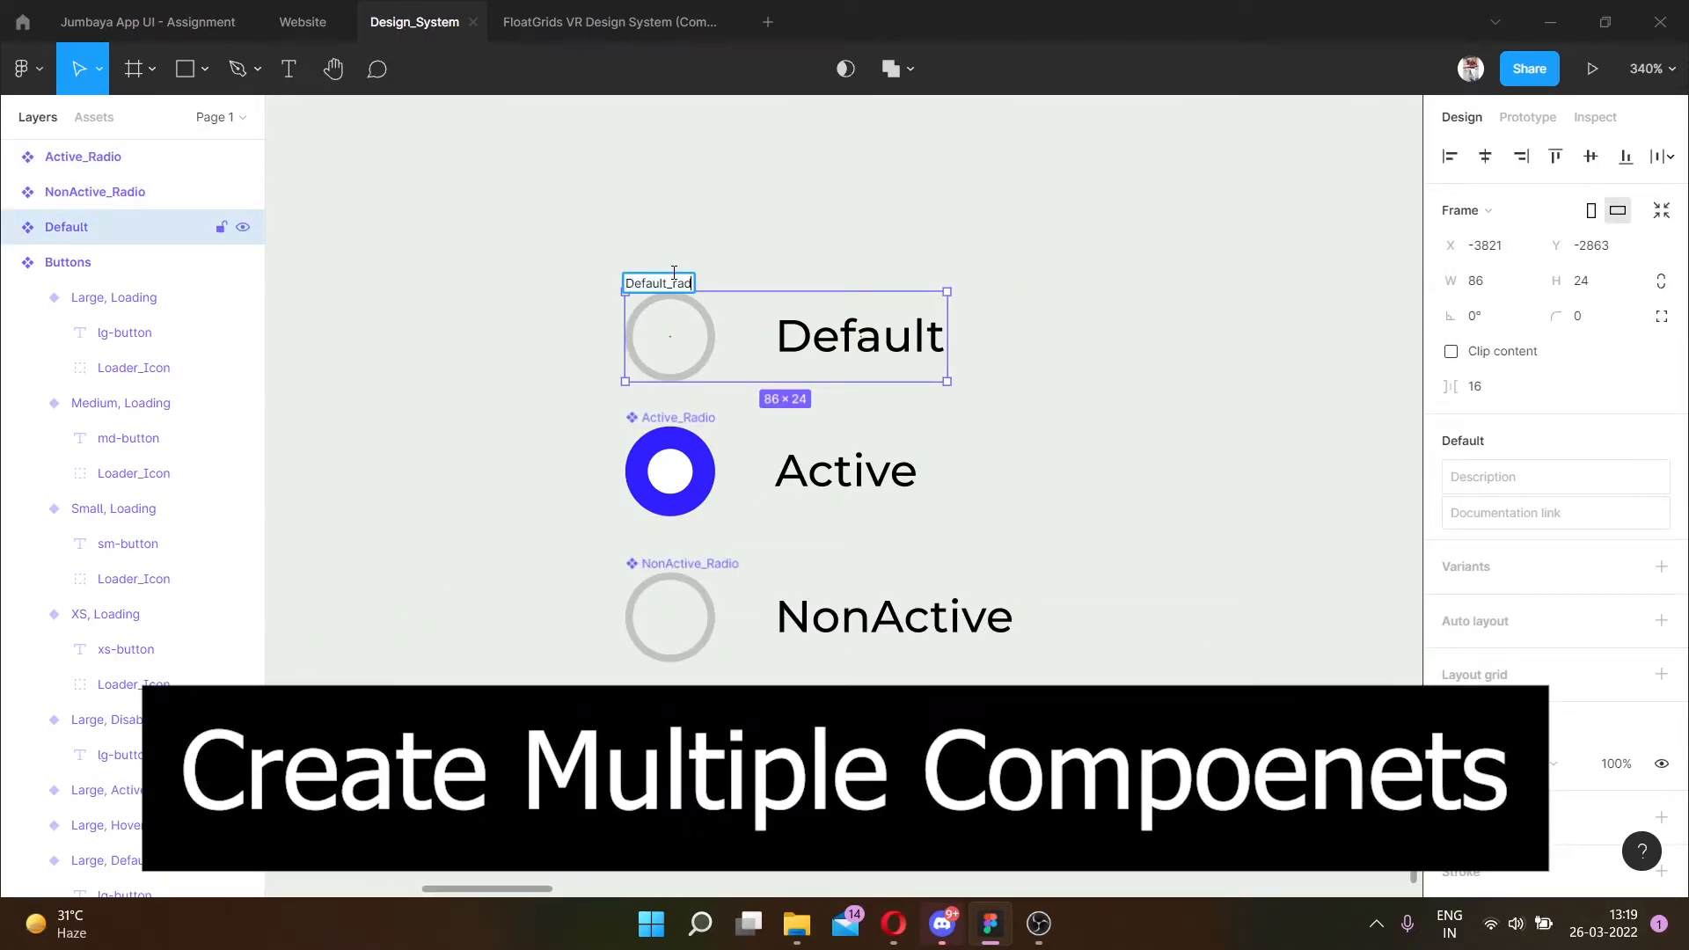
key("BackSpace")
key("BackSpace")
key("BackSpace")
key("BackSpace")
type("Radio")
key("Return")
Combine the Default_Radio, Active_Radio and NonActive_Radio components as variants of one component set.
left_click(683, 273)
left_click_drag(1123, 703, 409, 159)
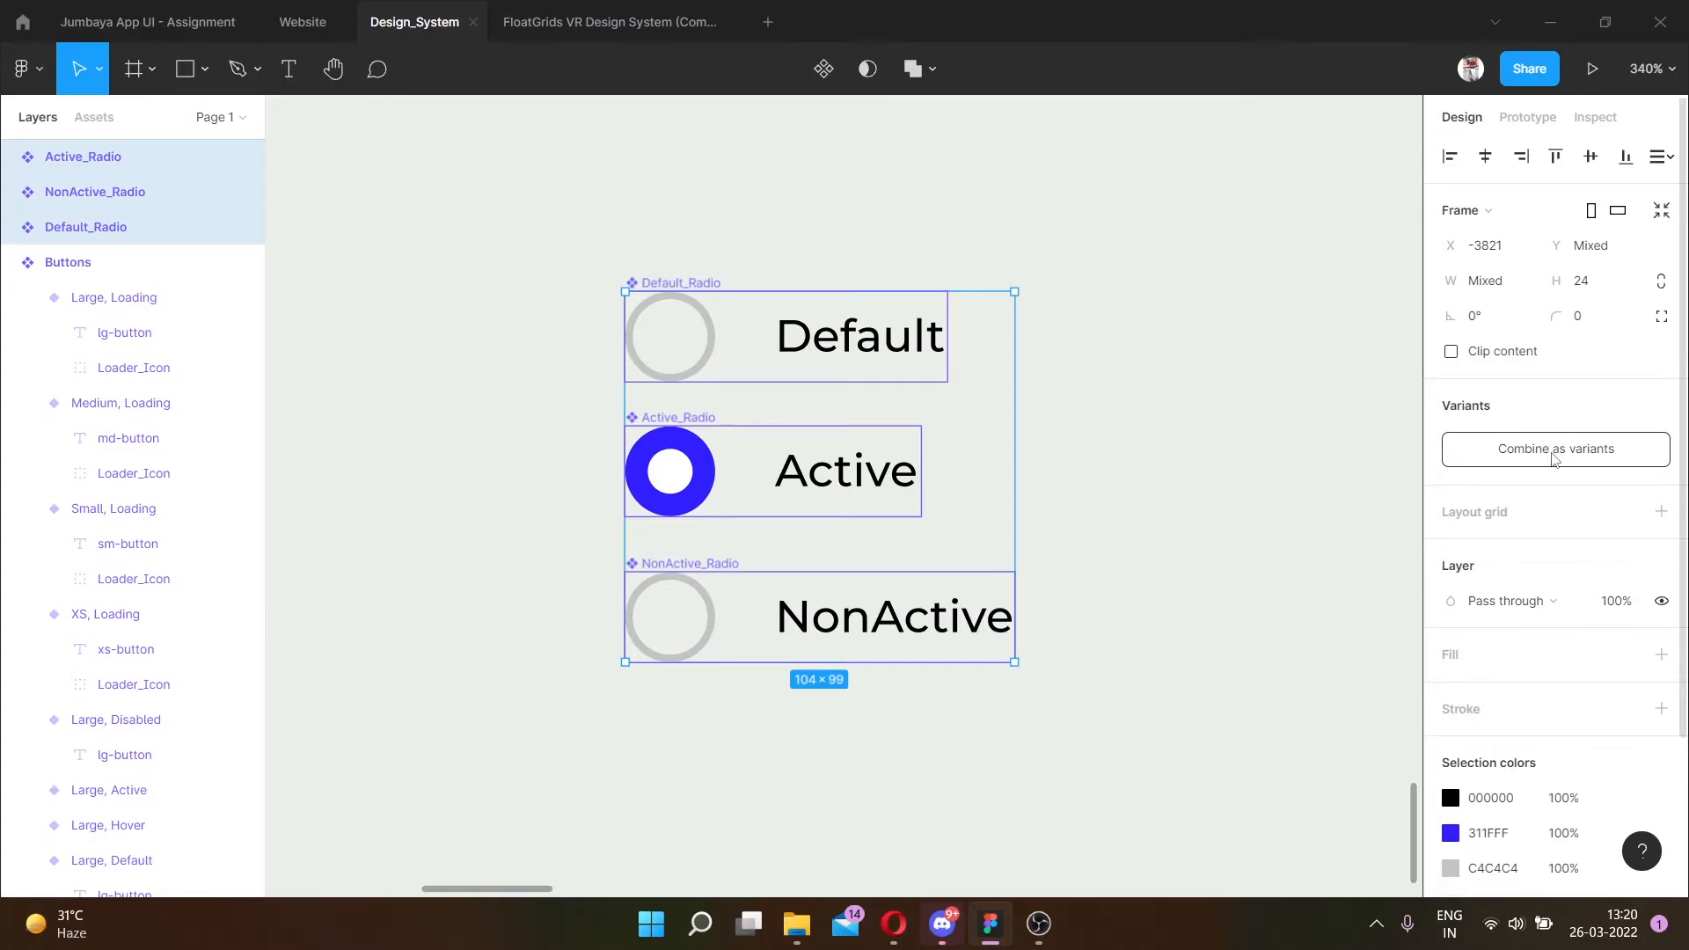
left_click(1553, 457)
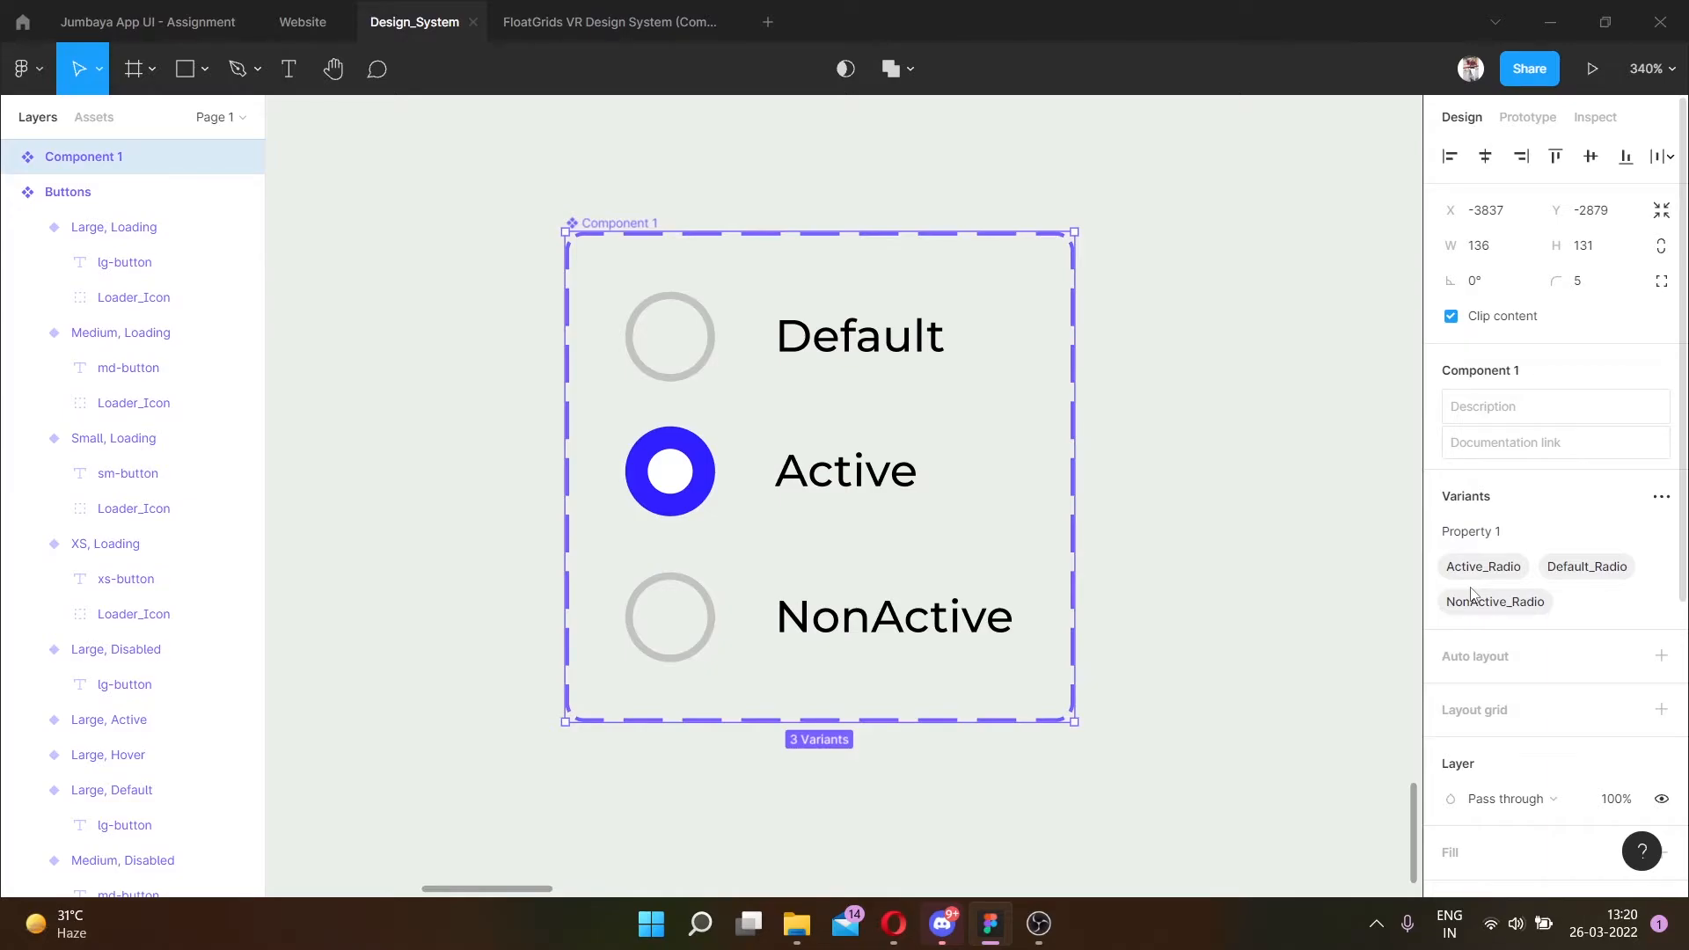
Rename the Default_Radio variant as "Type=Radio, Property=Default".
left_click(771, 321)
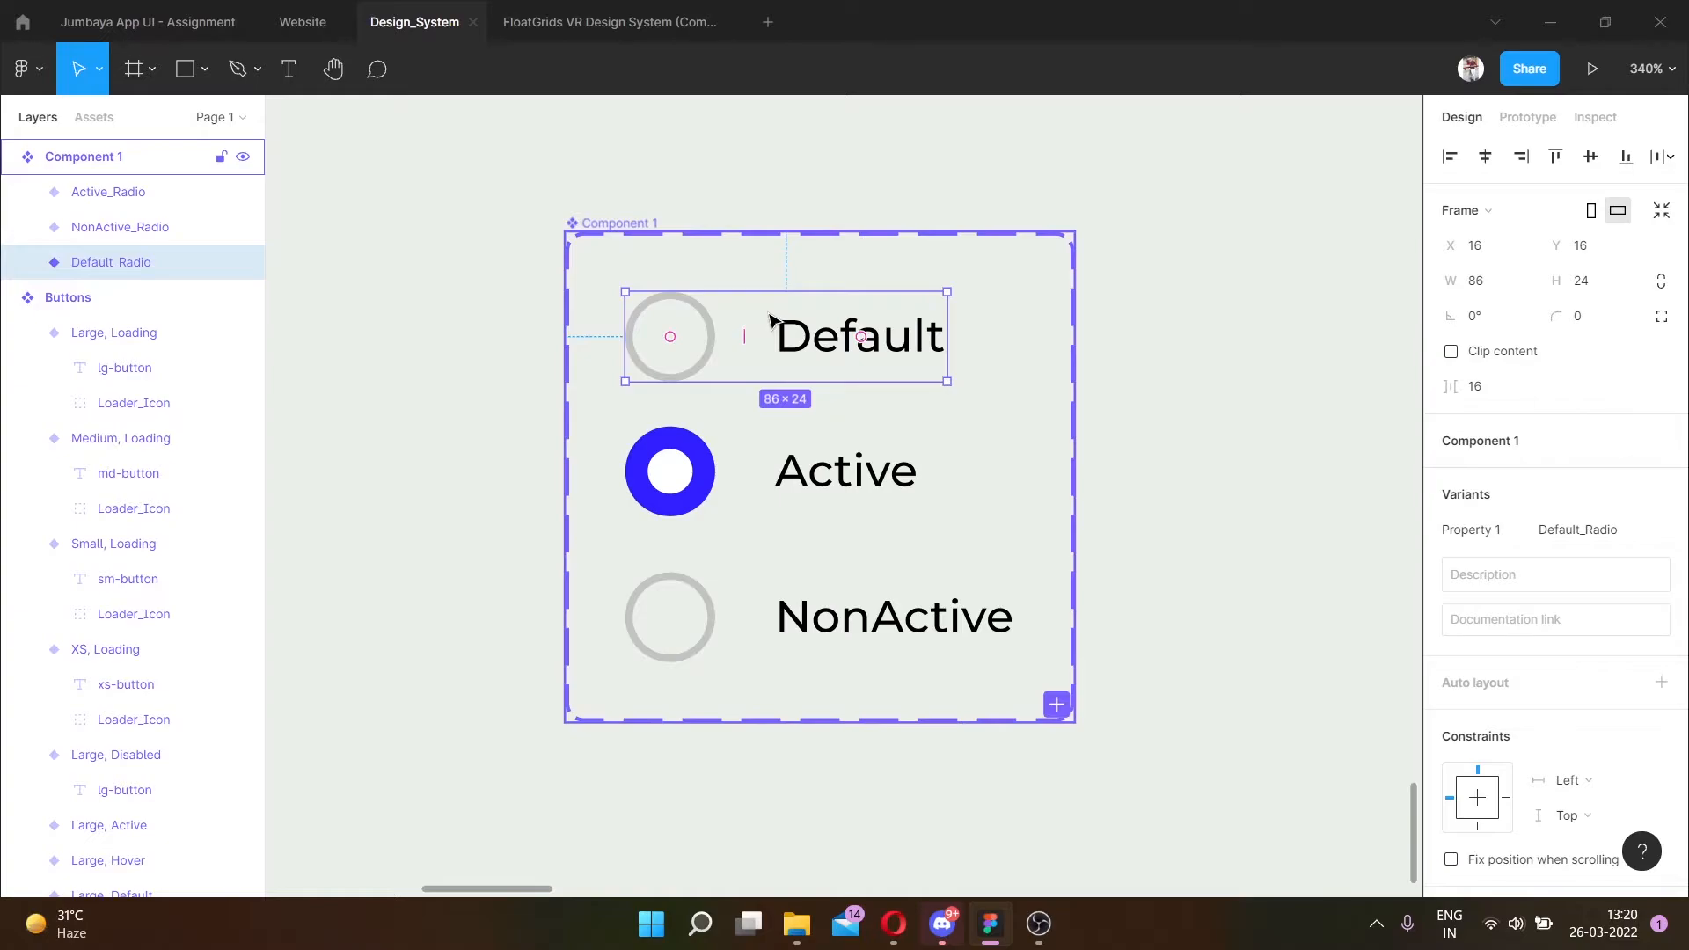
key("ctrl+r")
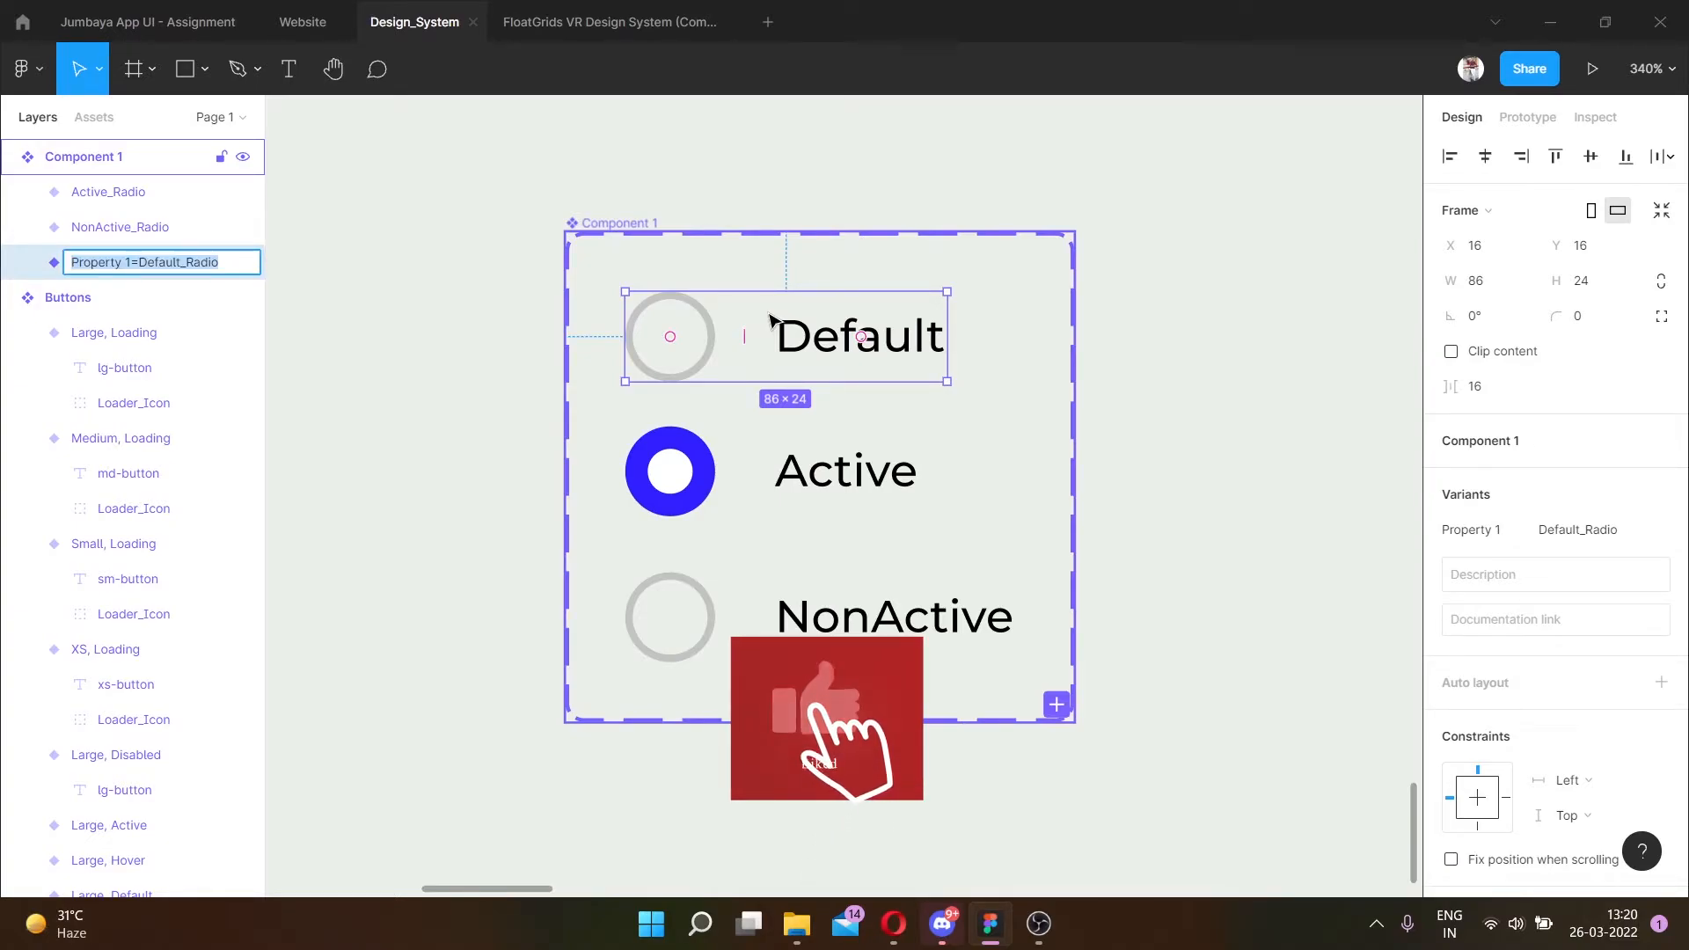
key("Home")
type("Typ")
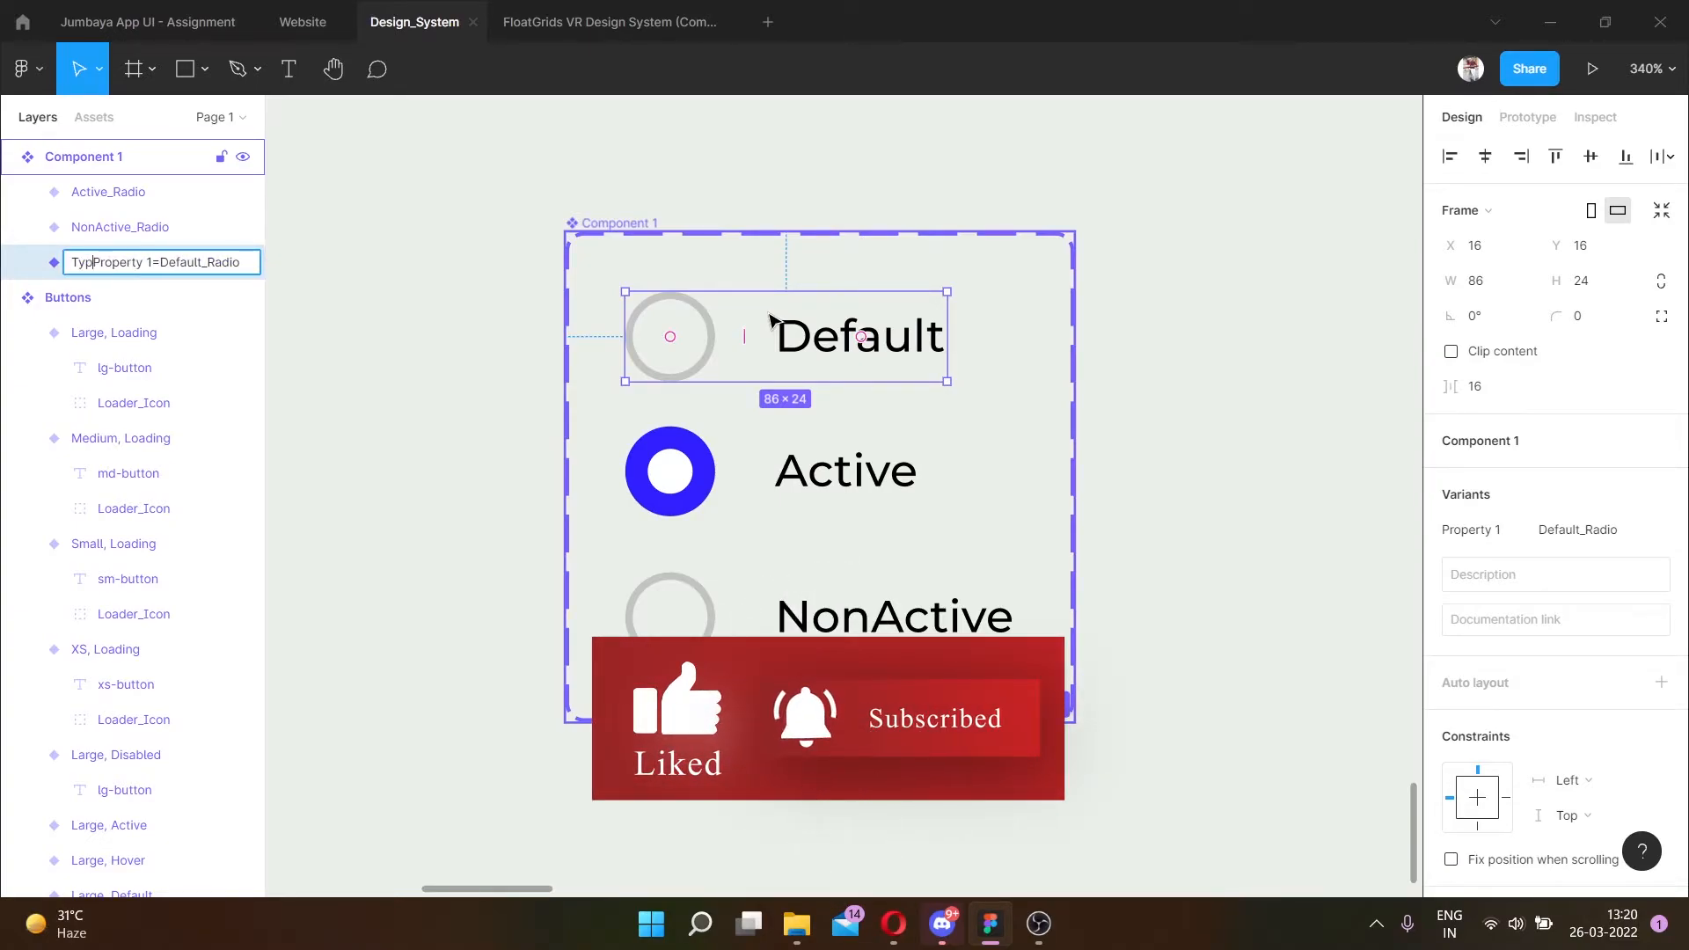
type("e=")
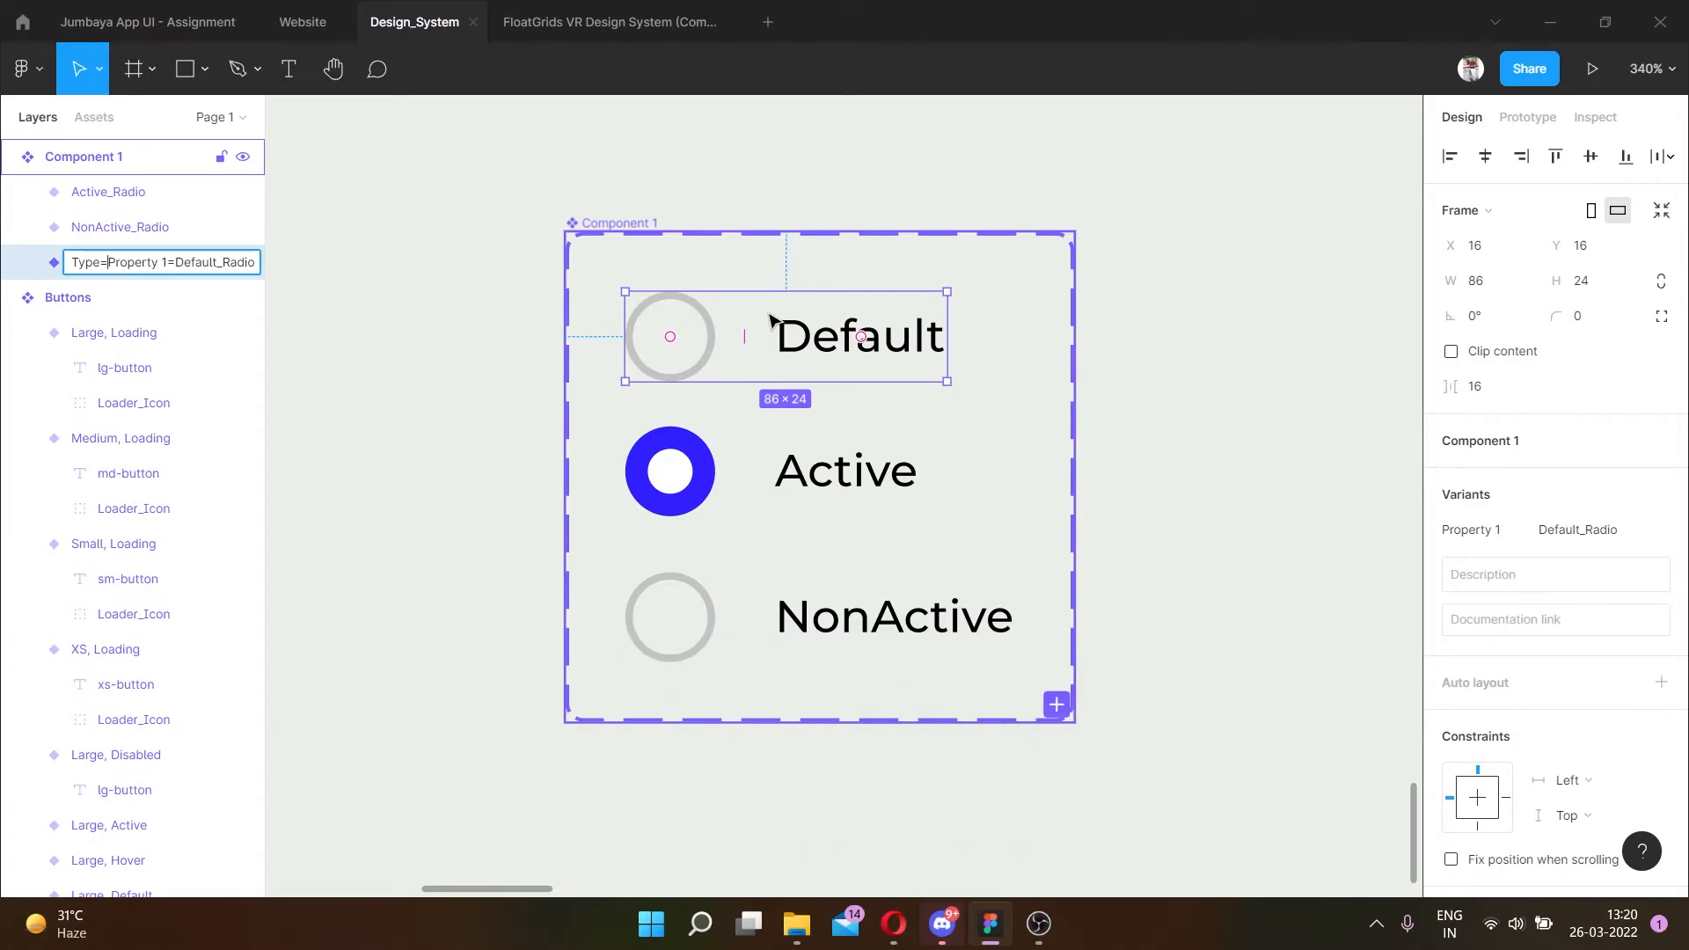
type("Radio,")
key("BackSpace")
key("BackSpace")
key("Delete")
key("Delete")
key("Delete")
key("Delete")
key("Delete")
key("Return")
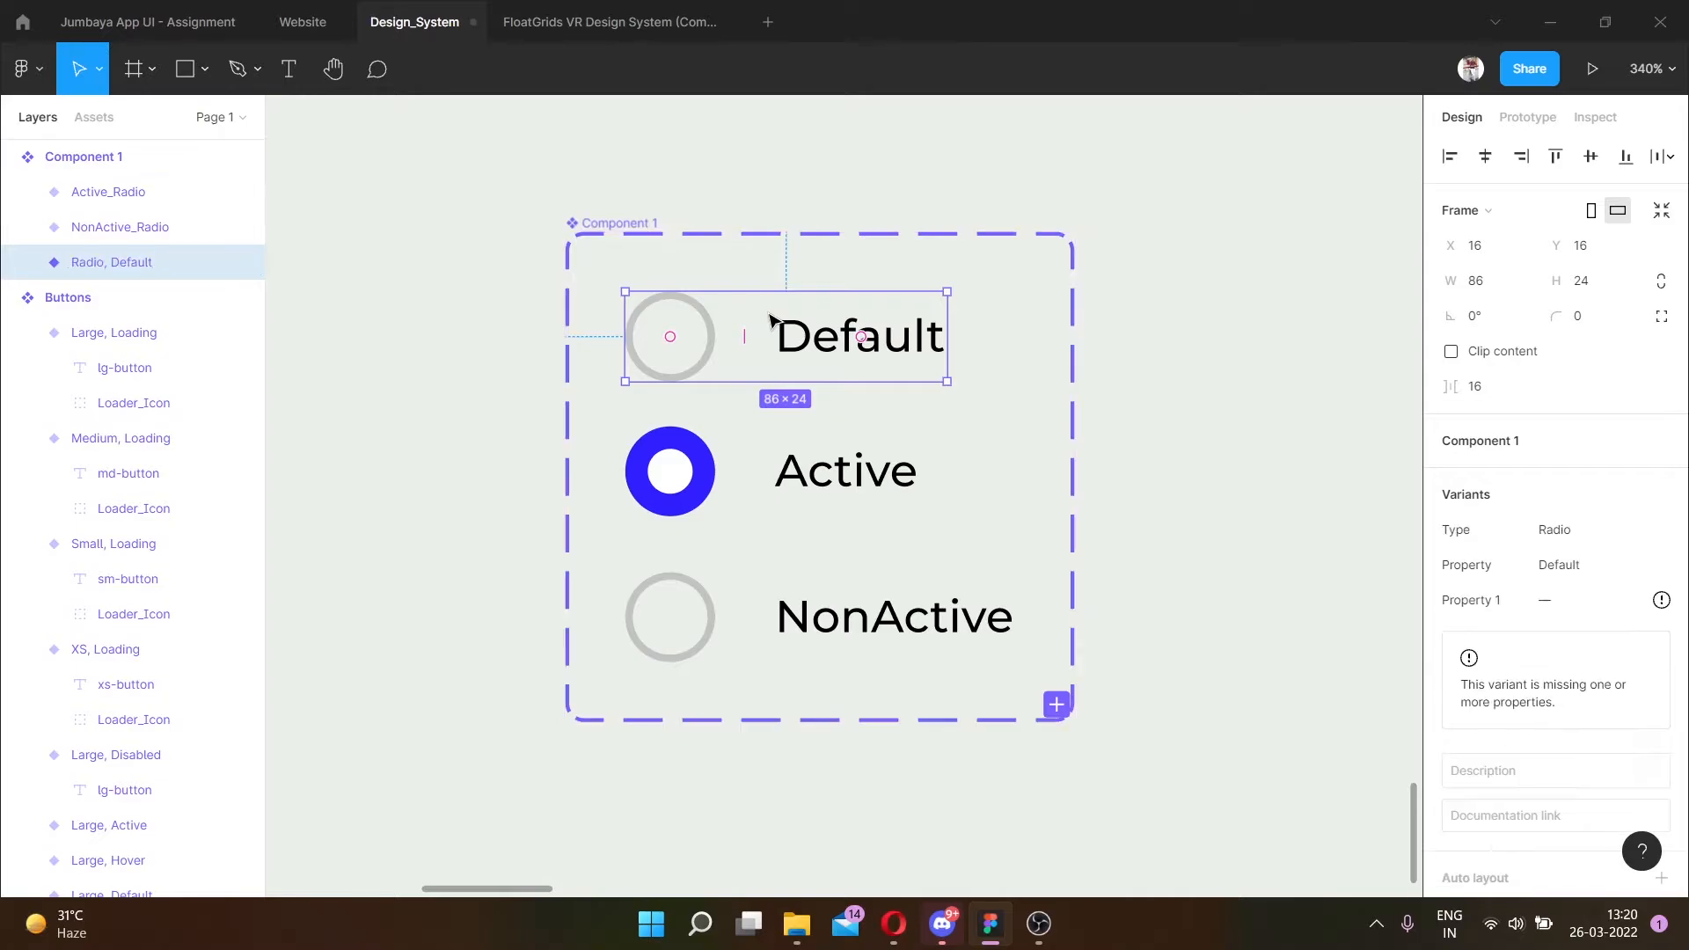
Copy the Default variant's full name and reuse it to rename the Active_Radio variant as "Type=Radio, Property=Active".
double_click(141, 268)
key("ctrl+c")
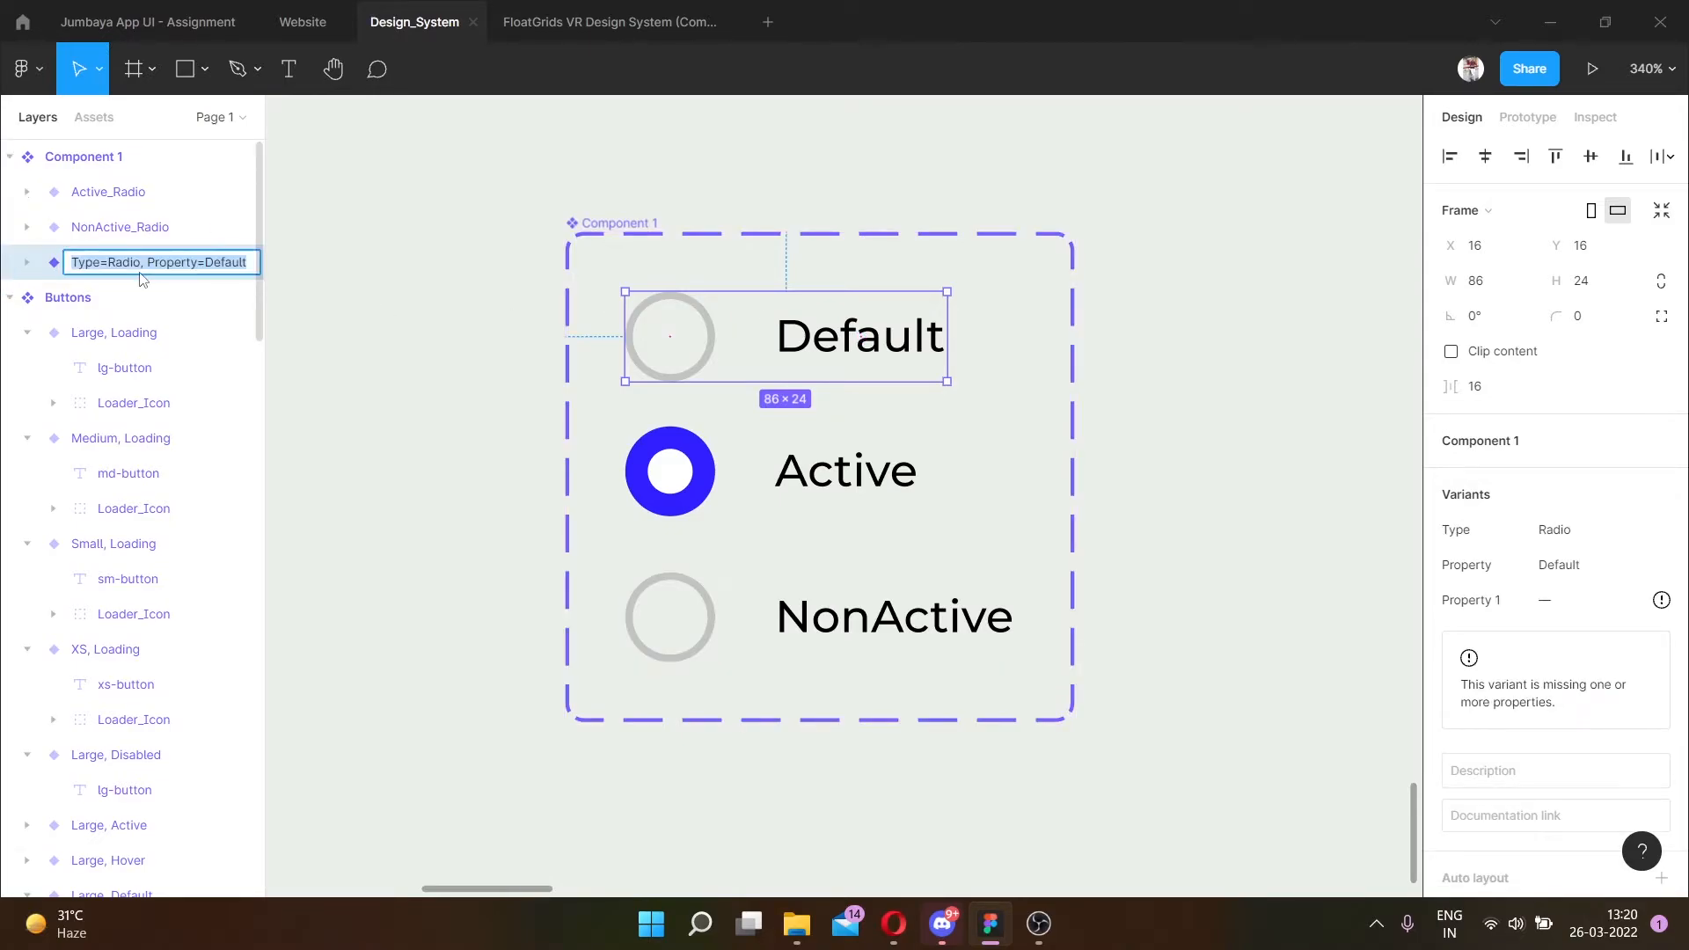
left_click(112, 262)
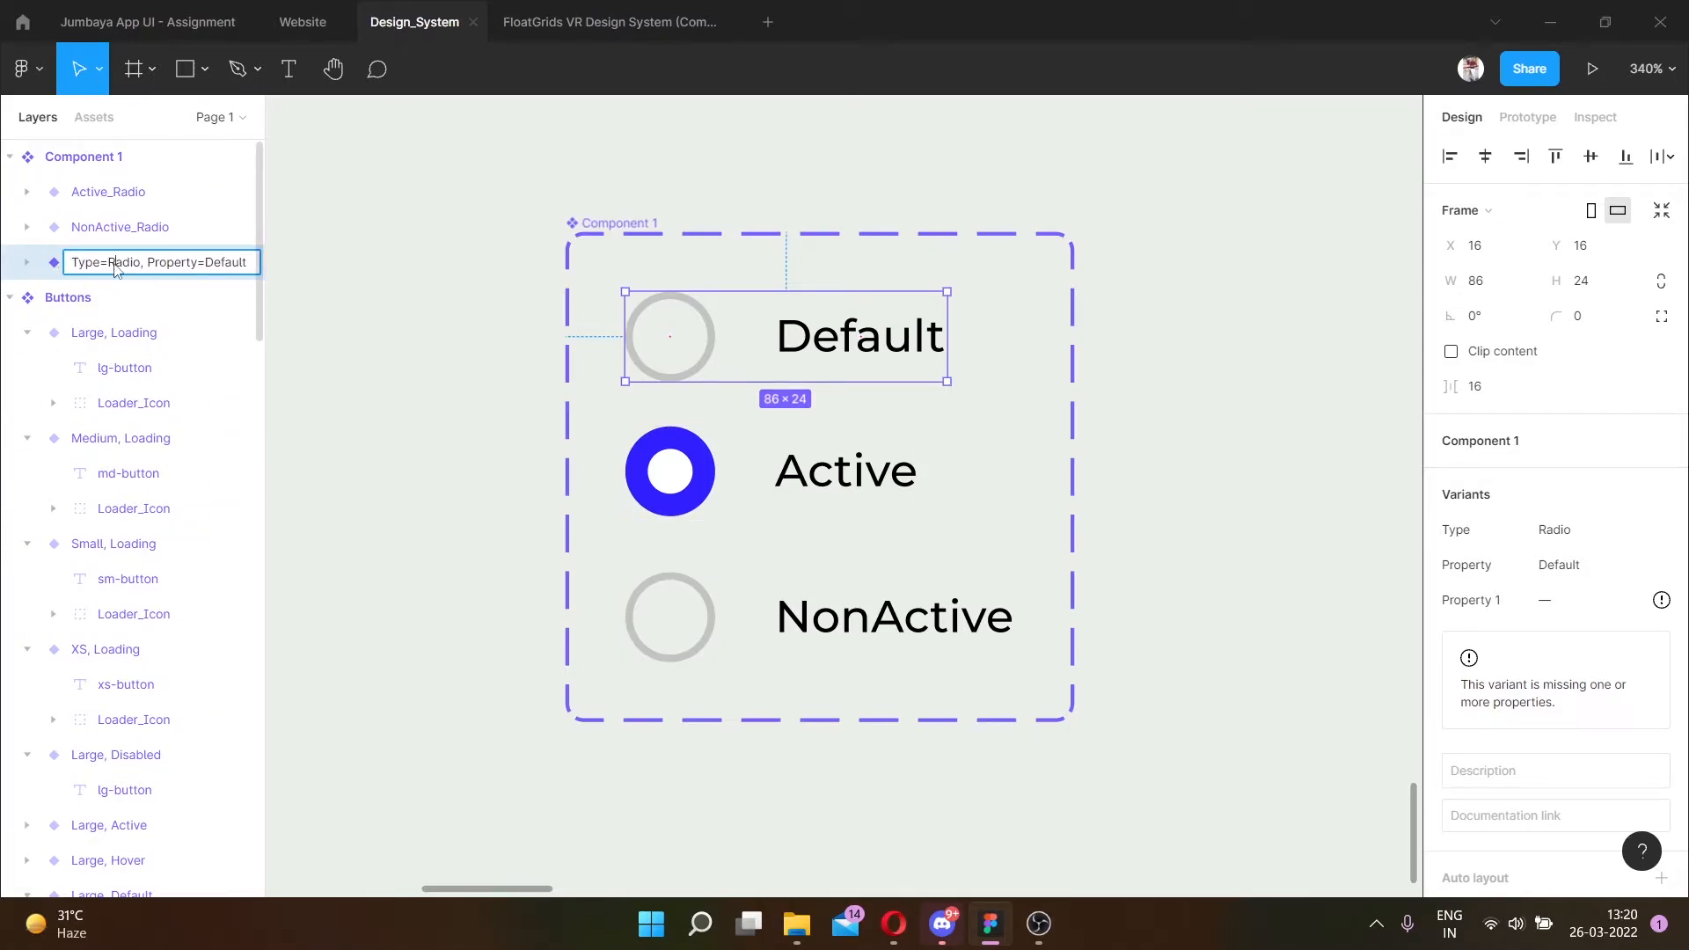
left_click(190, 267)
left_click(474, 351)
left_click(801, 475)
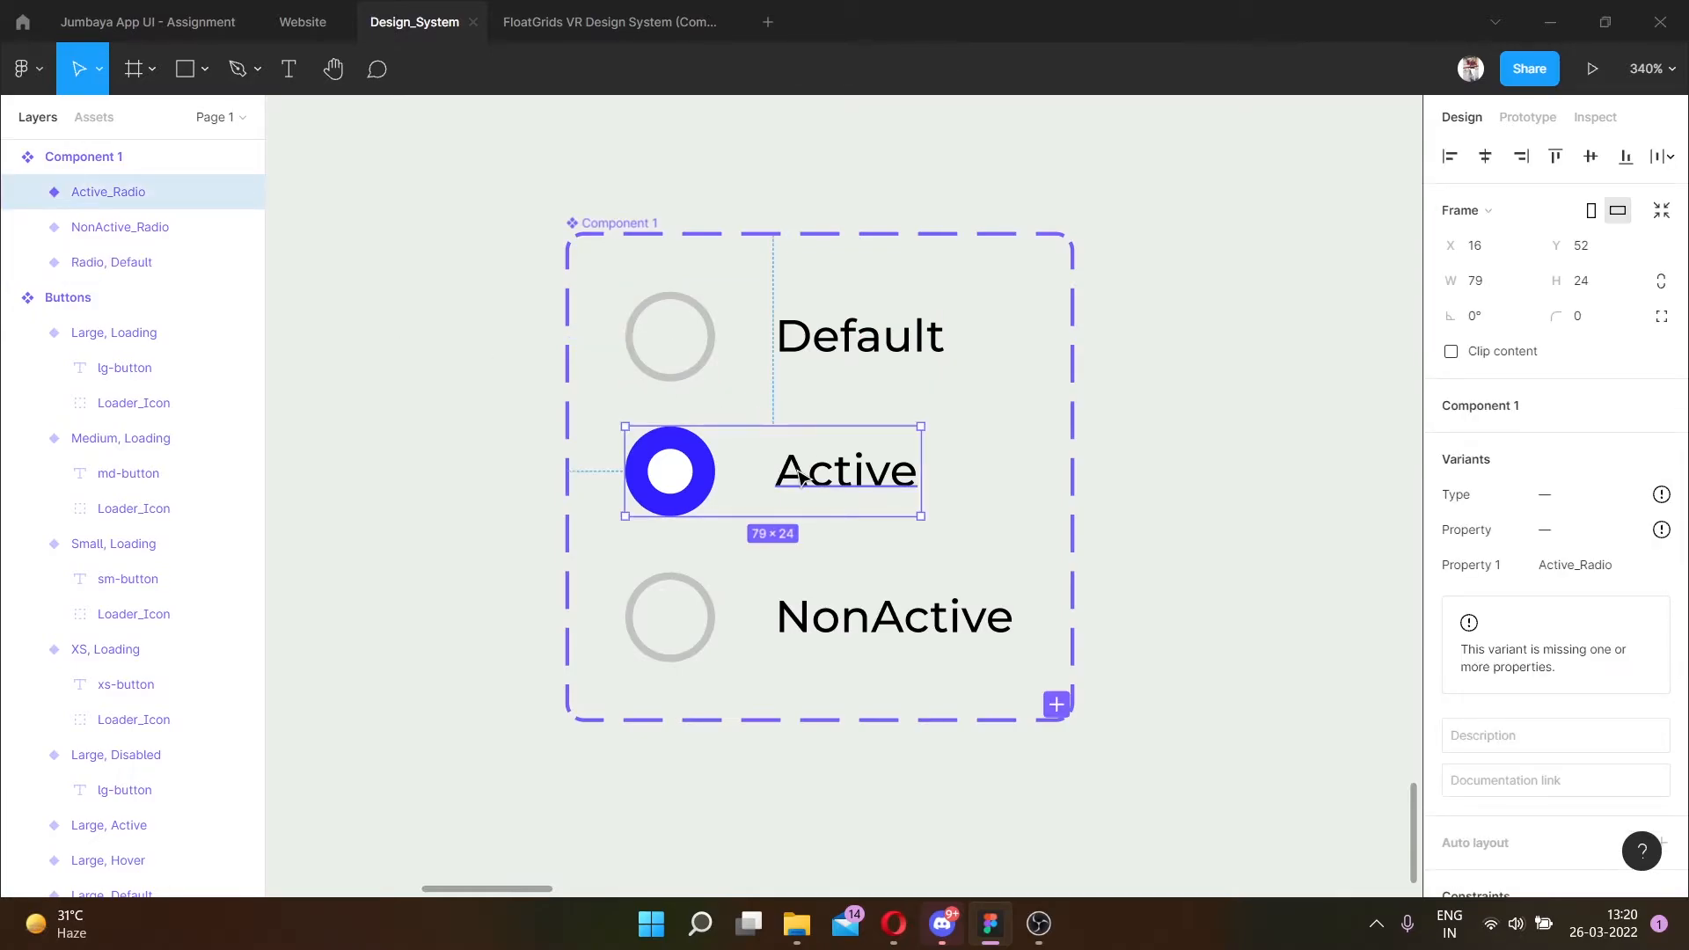
key("ctrl+r")
key("ctrl+v")
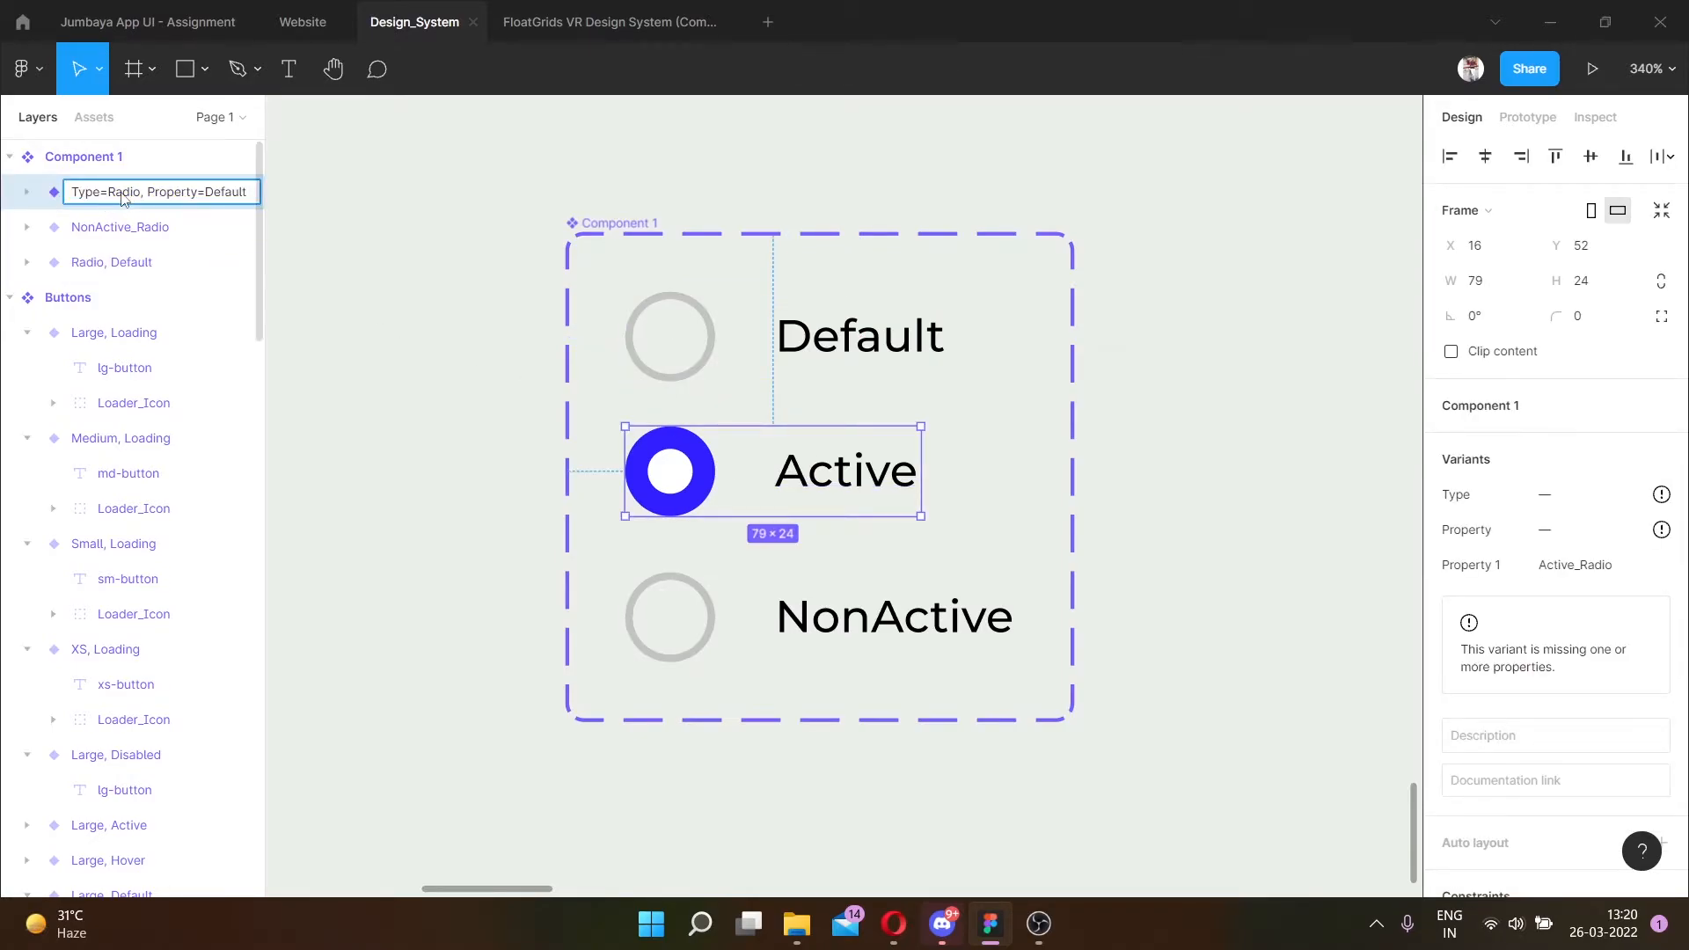
double_click(227, 194)
type("Active")
key("Return")
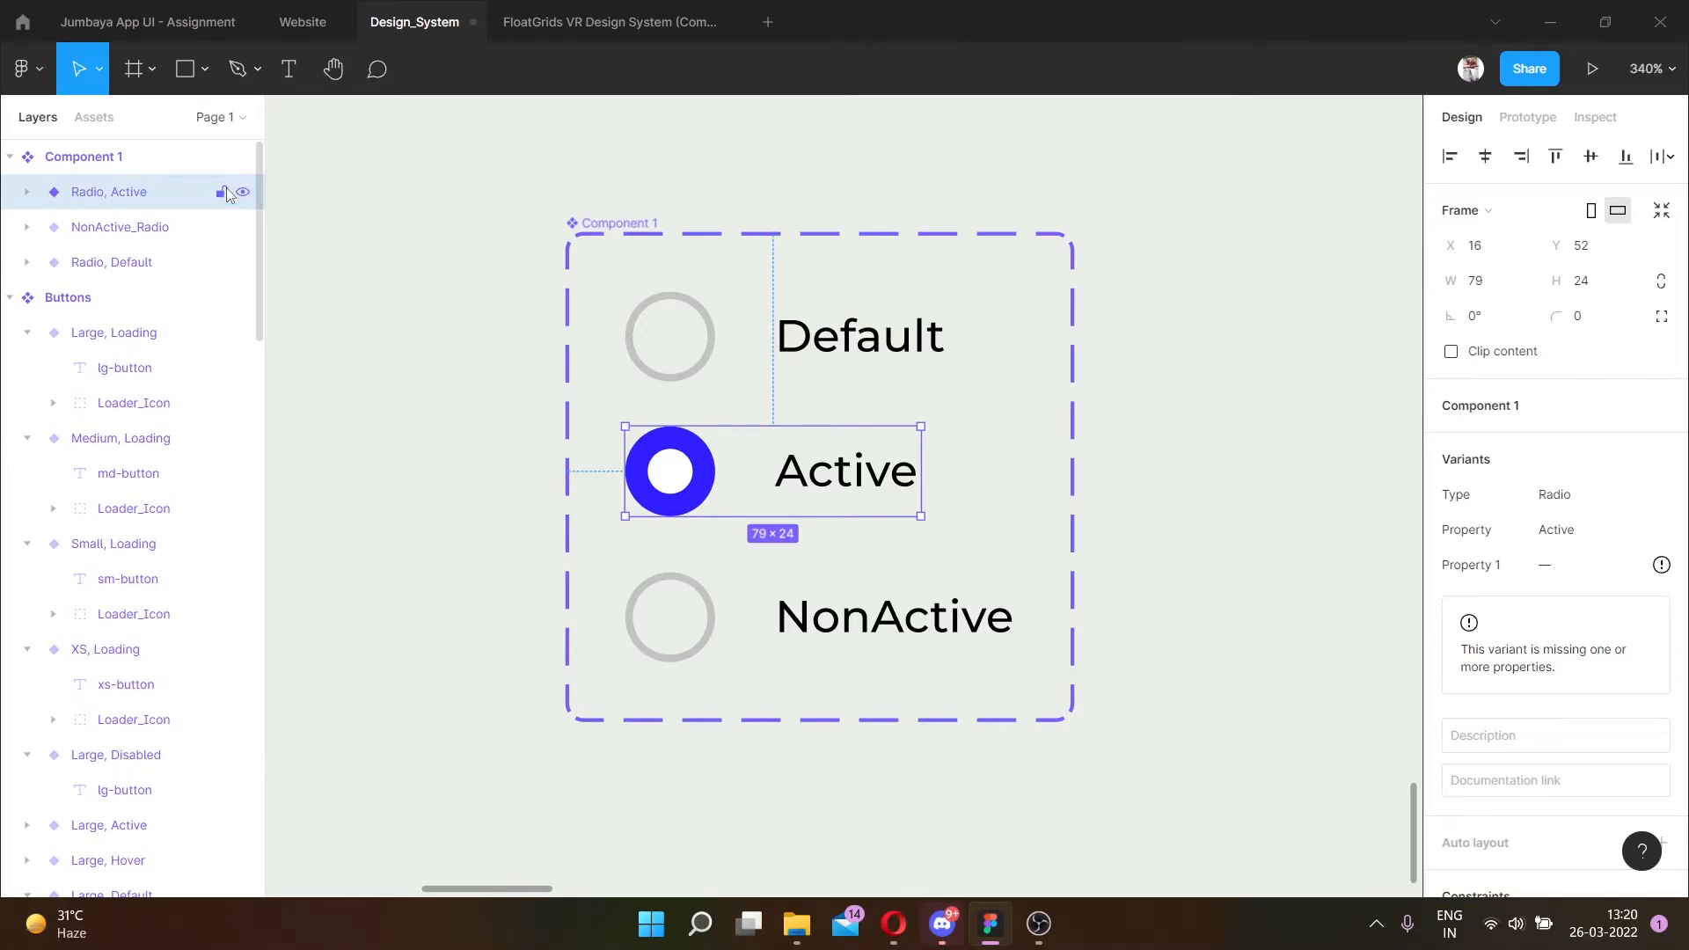
Rename the NonActive_Radio variant as "Type=Radio, Property=NonActive", reusing the copied variant name.
left_click(677, 589)
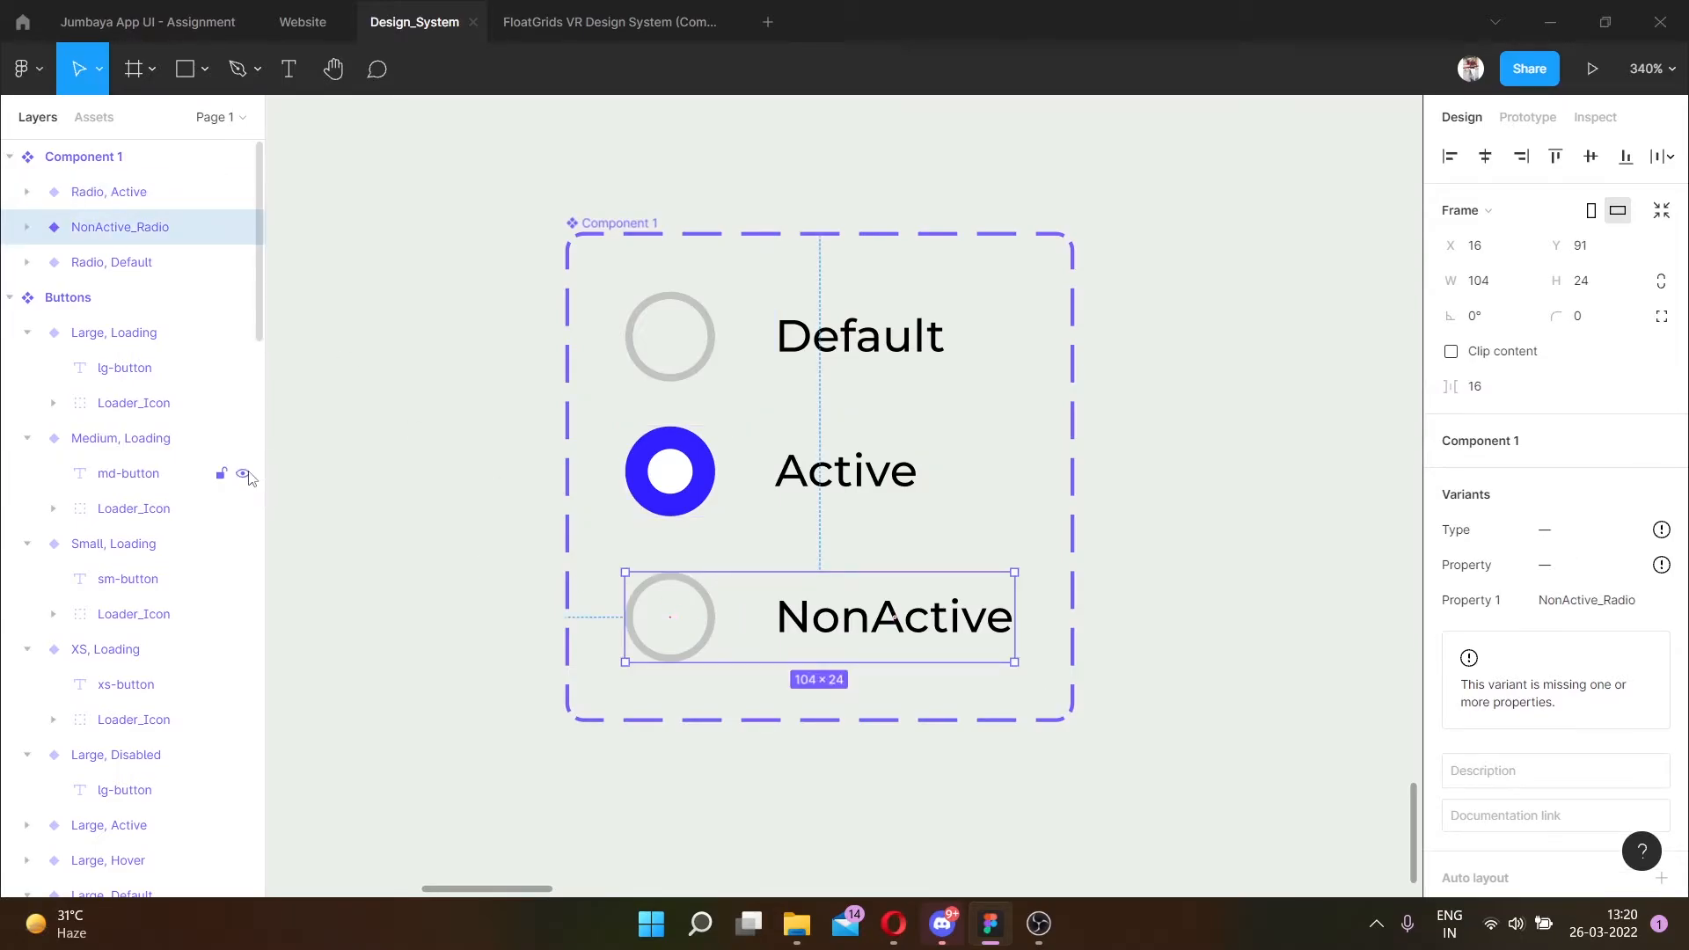
key("ctrl+r")
key("ctrl+v")
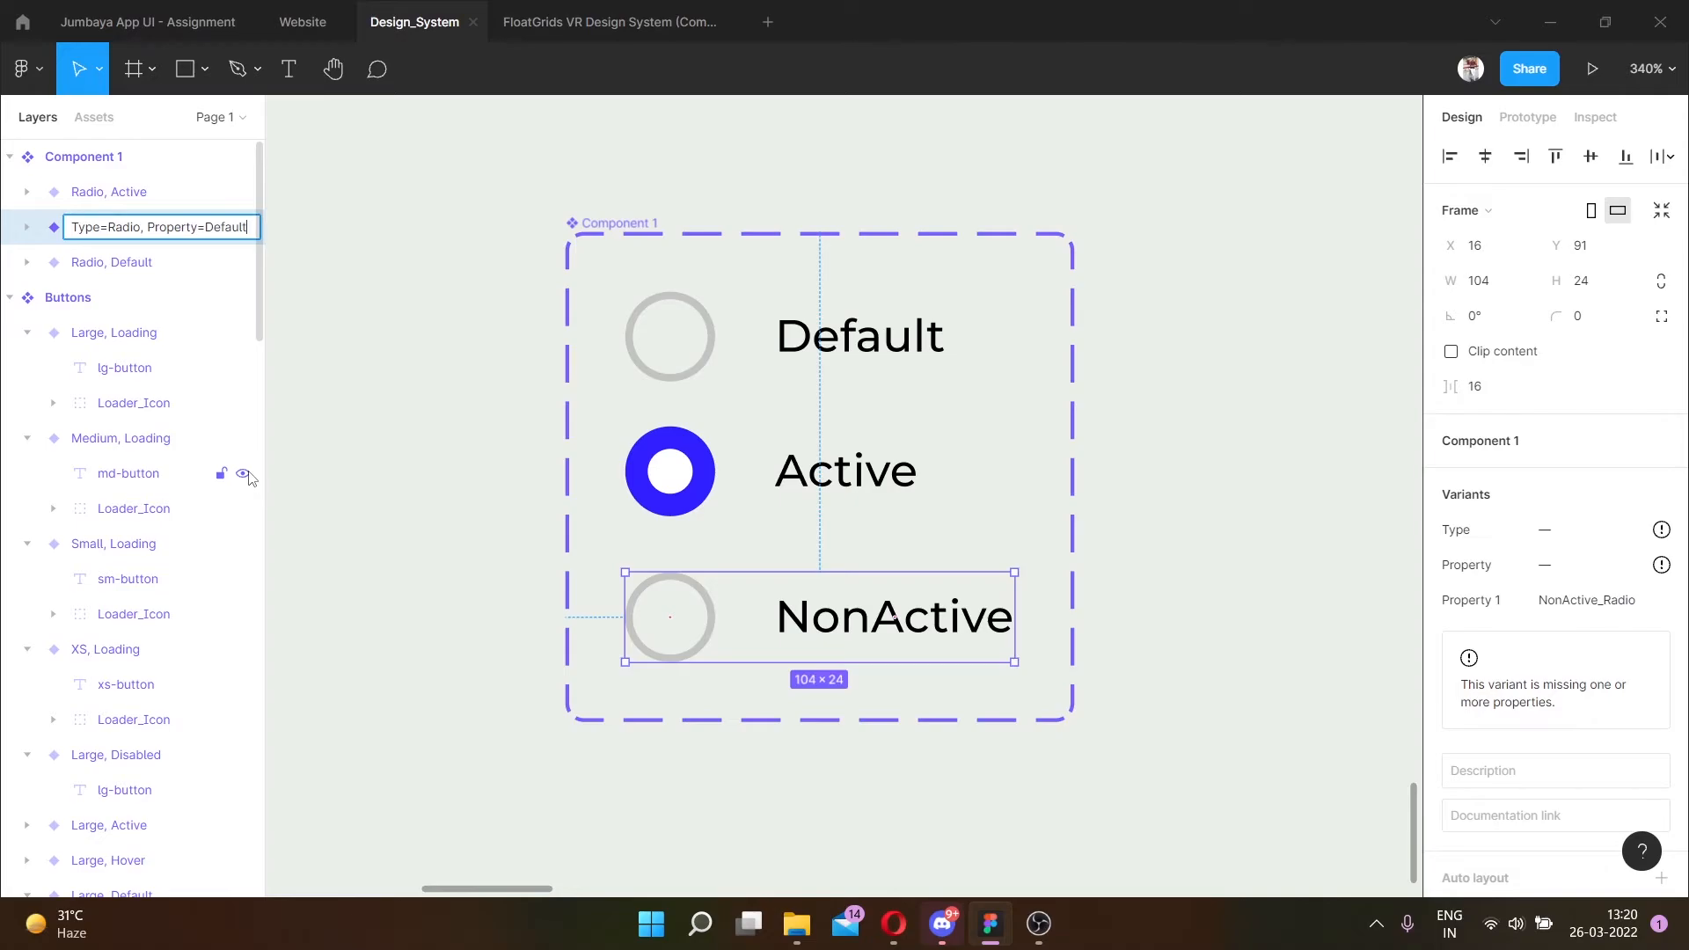
double_click(233, 228)
type("NonAC")
key("BackSpace")
type("ctive")
key("Return")
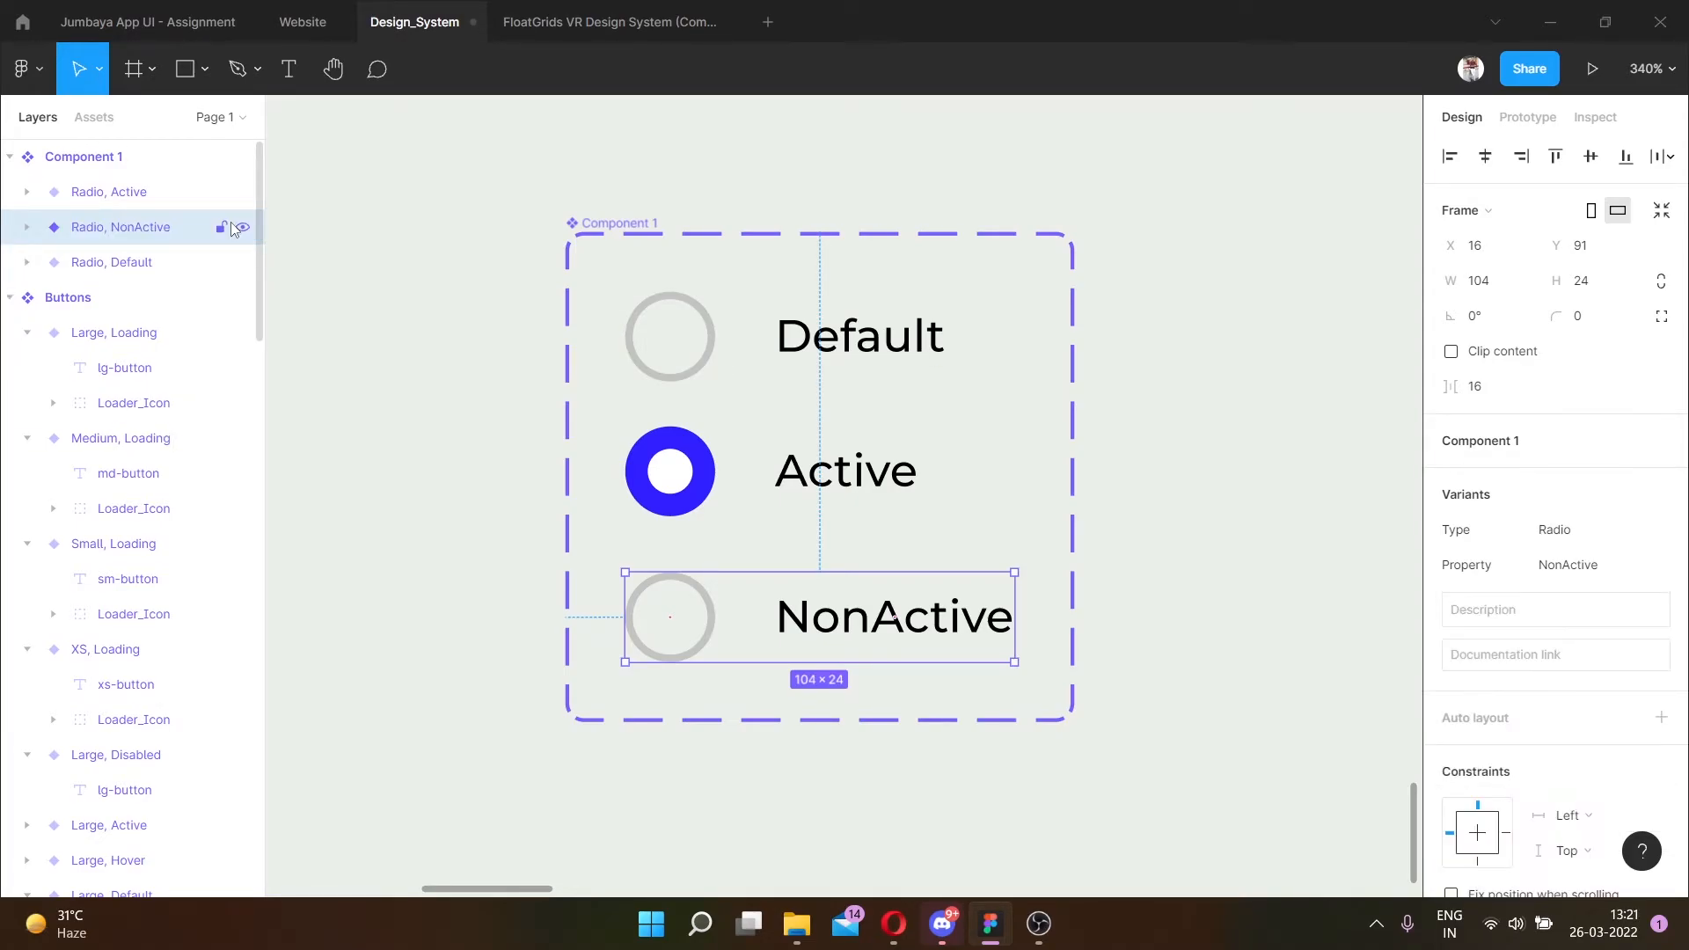
Rename the component set holding the three radio variants as "Radio_1".
left_click(407, 327)
scroll(407, 326, "down", 2)
left_click(584, 253)
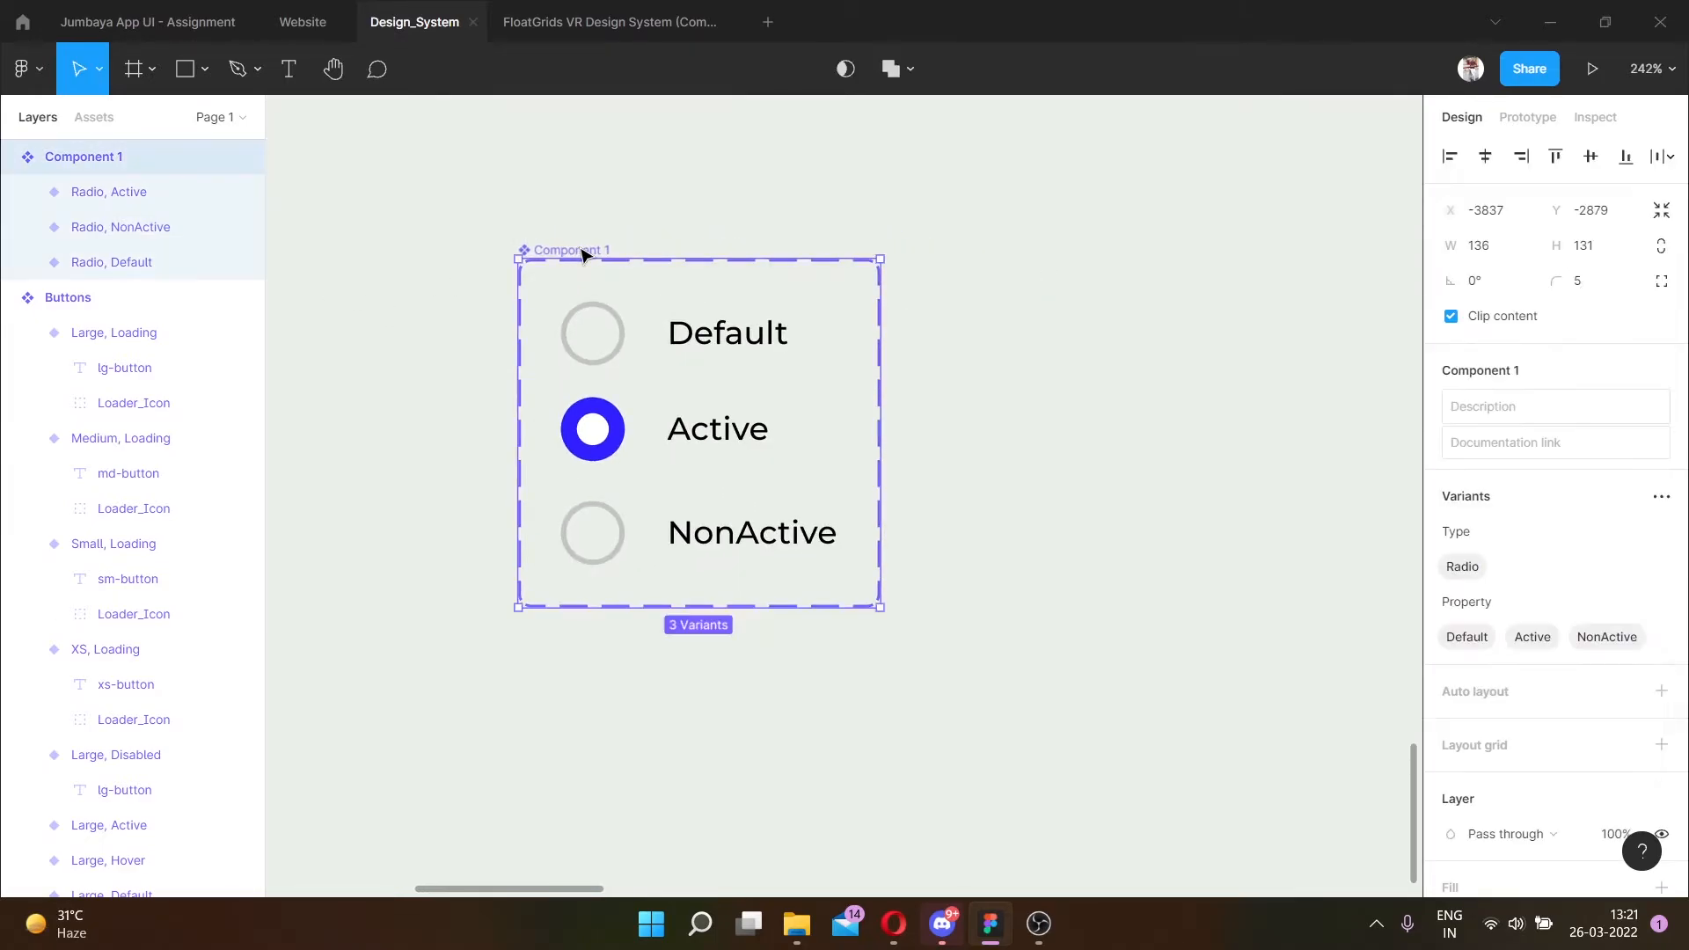
double_click(584, 253)
type("Radio_1")
key("Return")
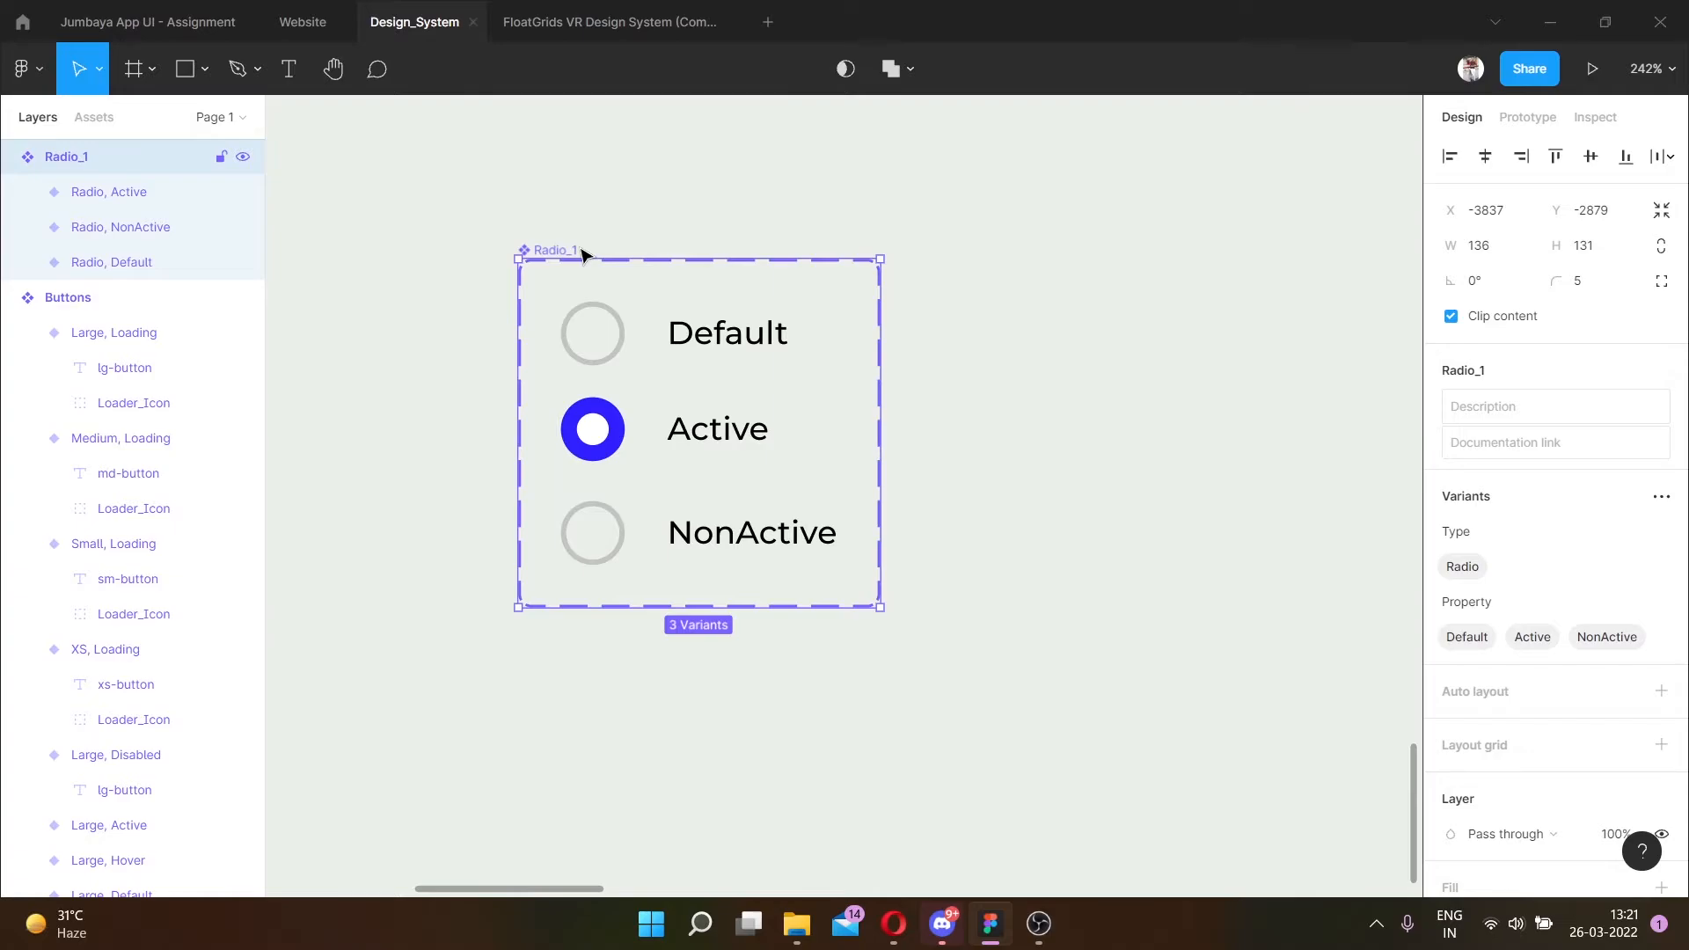
Place an instance of the Radio_1 component on the canvas beside the component set and check its Type options.
scroll(584, 253, "right", 3)
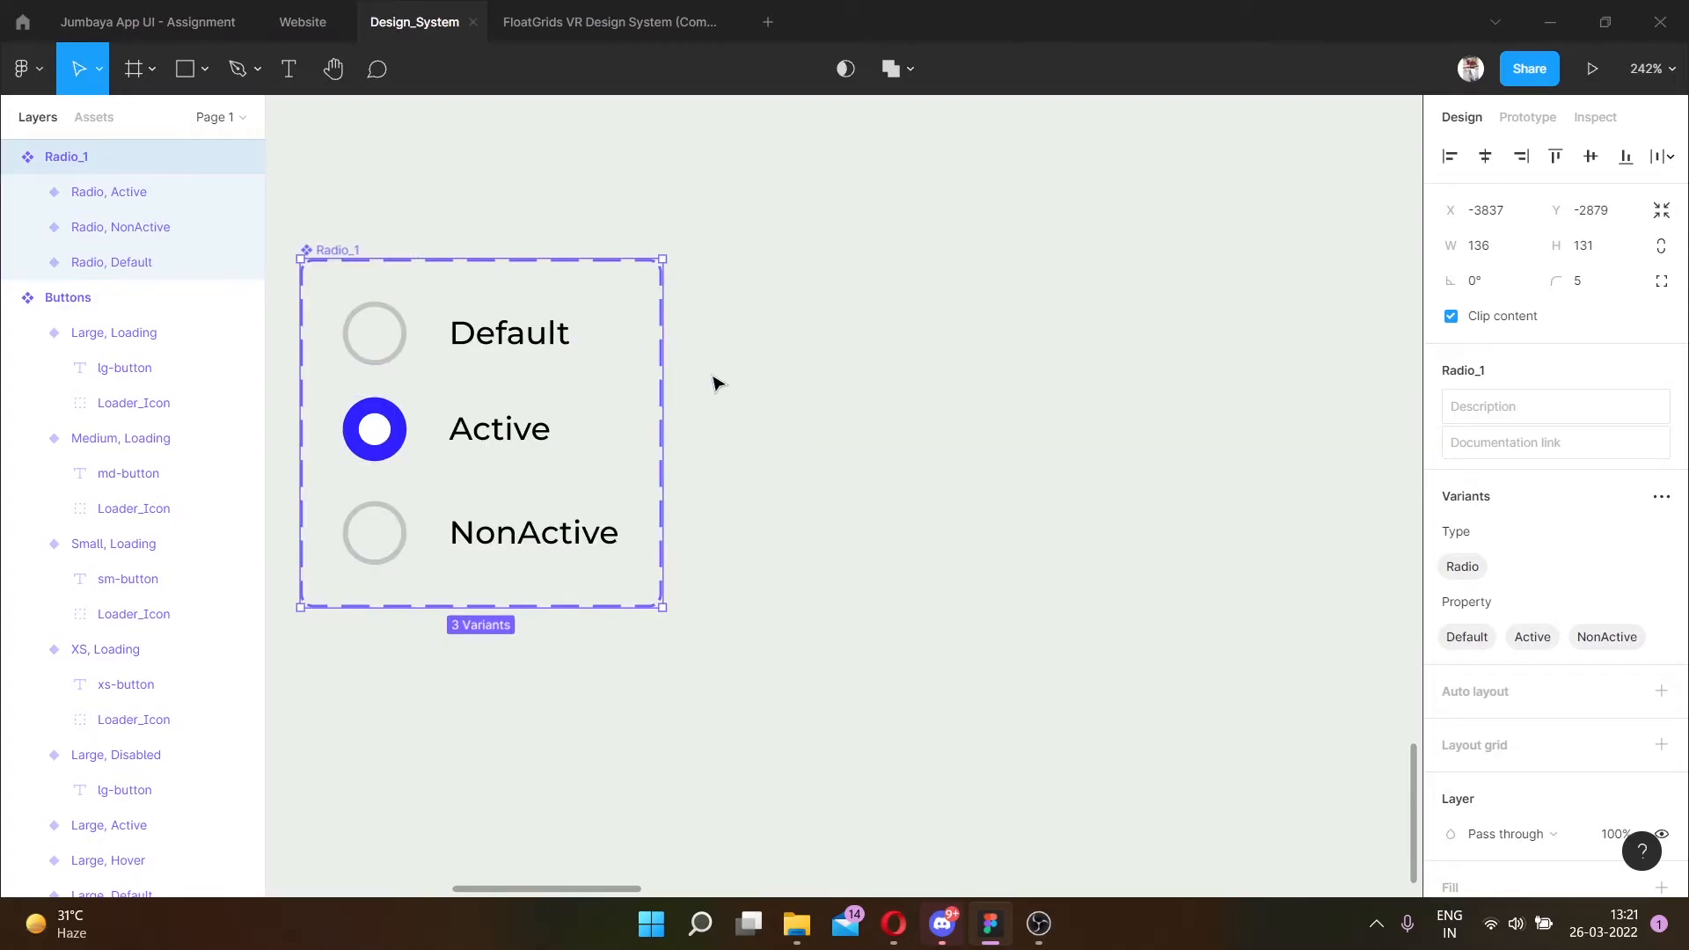
scroll(712, 383, "left", 1)
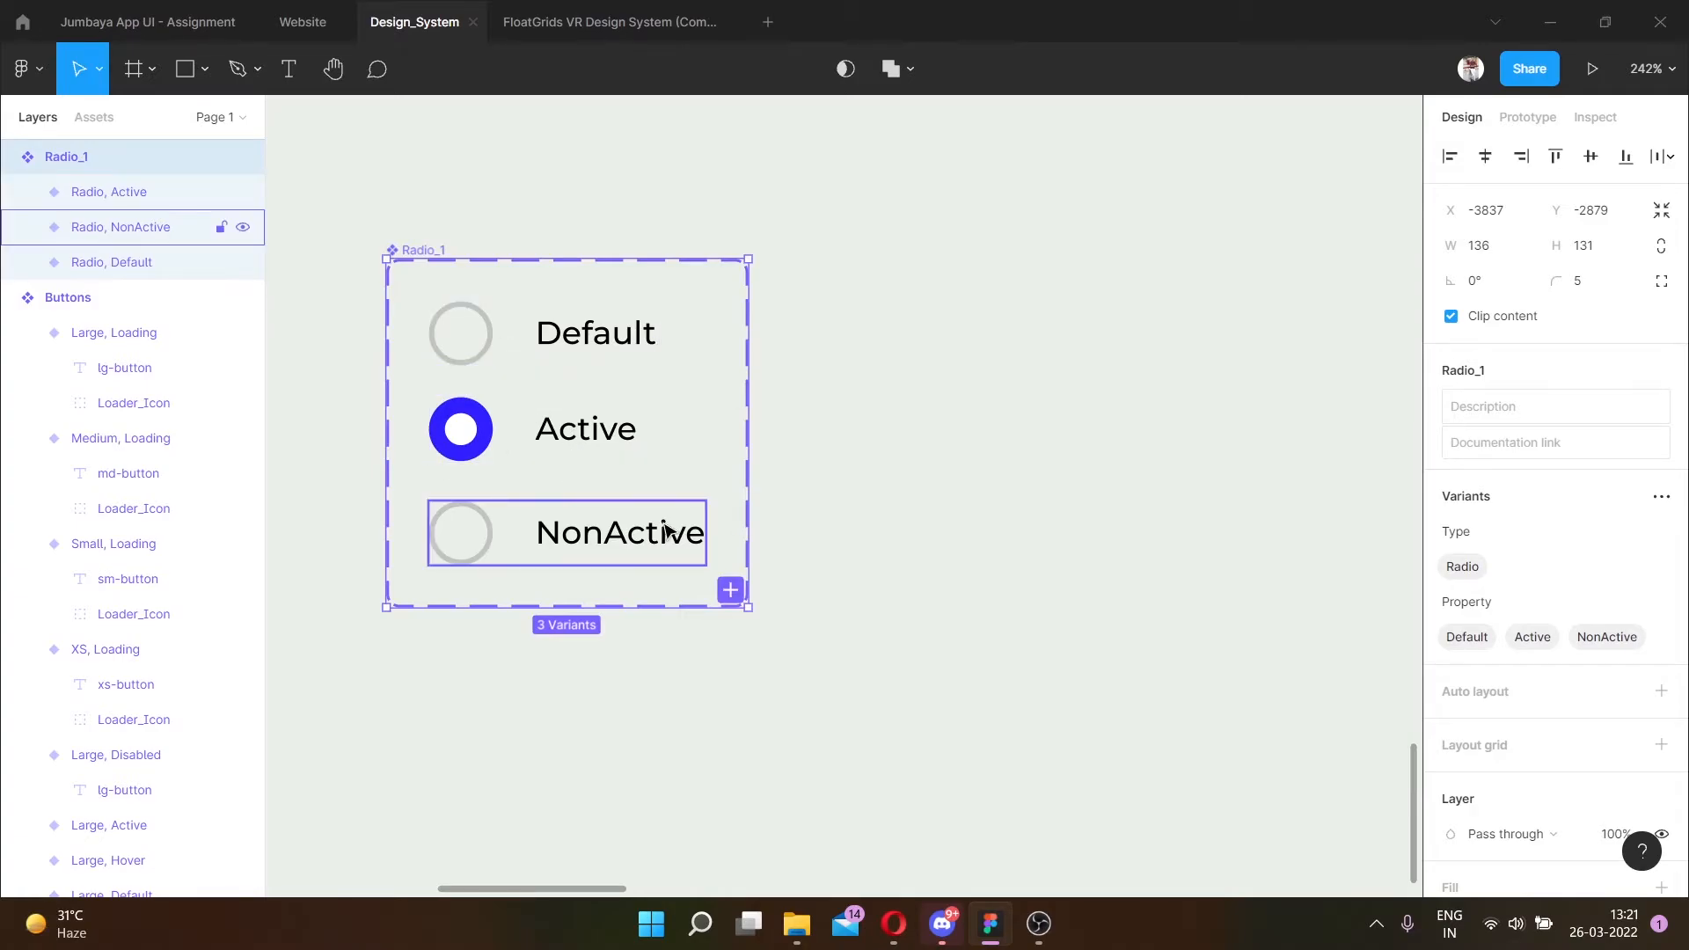
left_click(93, 117)
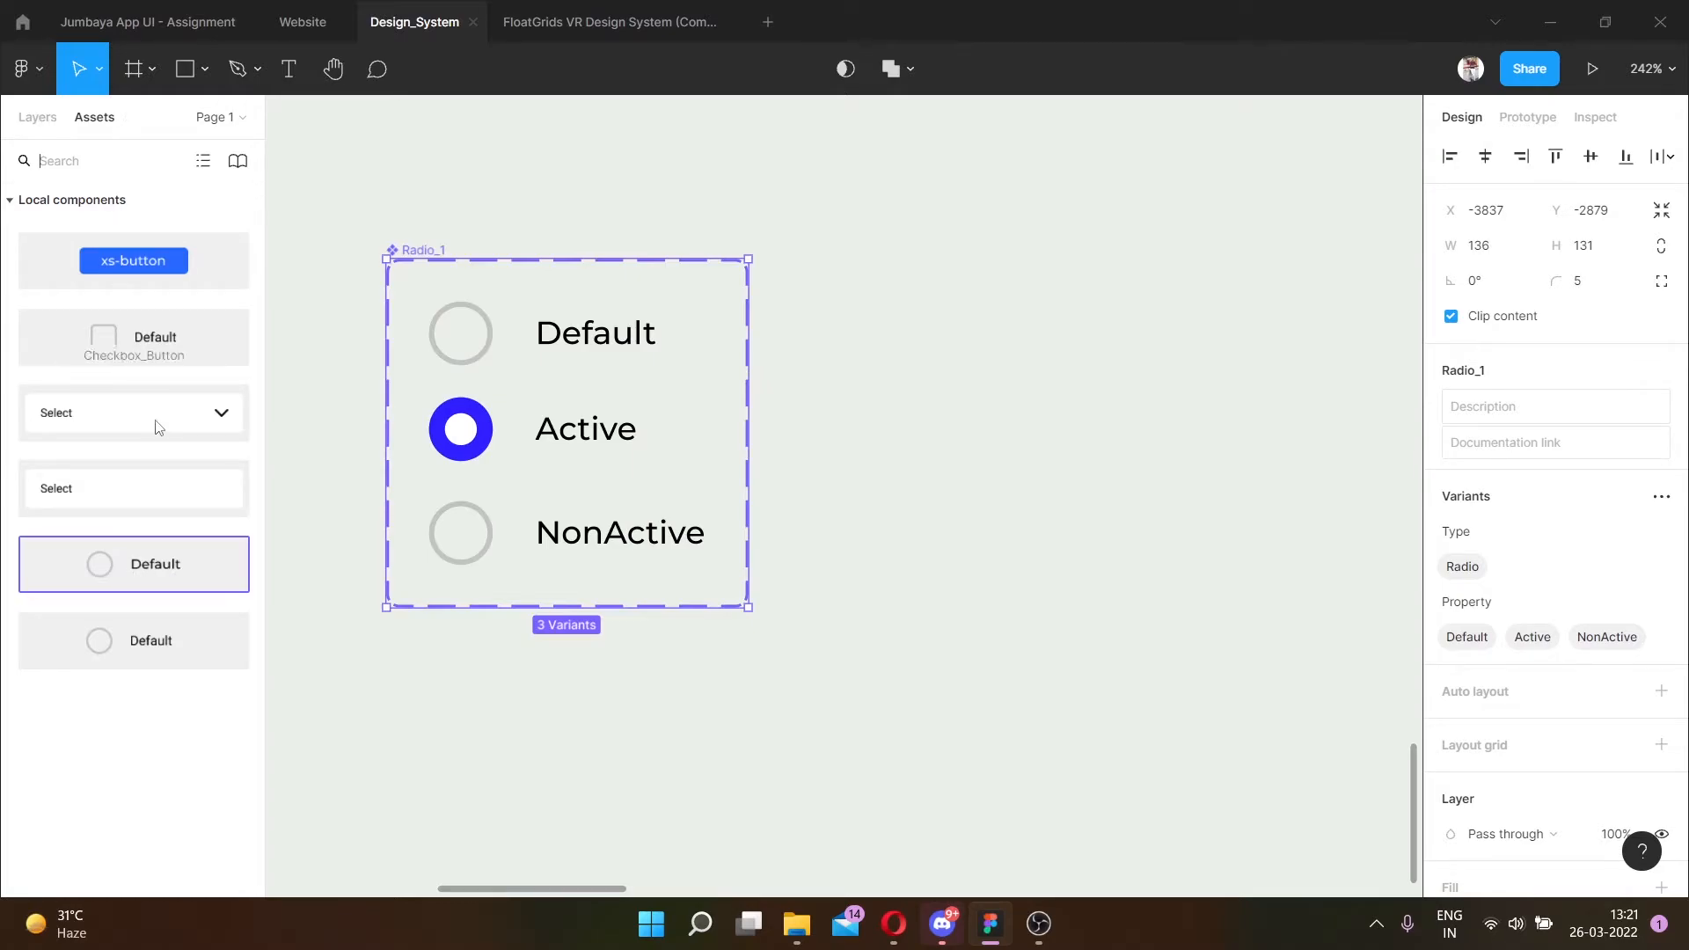
left_click_drag(170, 557, 1116, 294)
scroll(1147, 319, "up", 5)
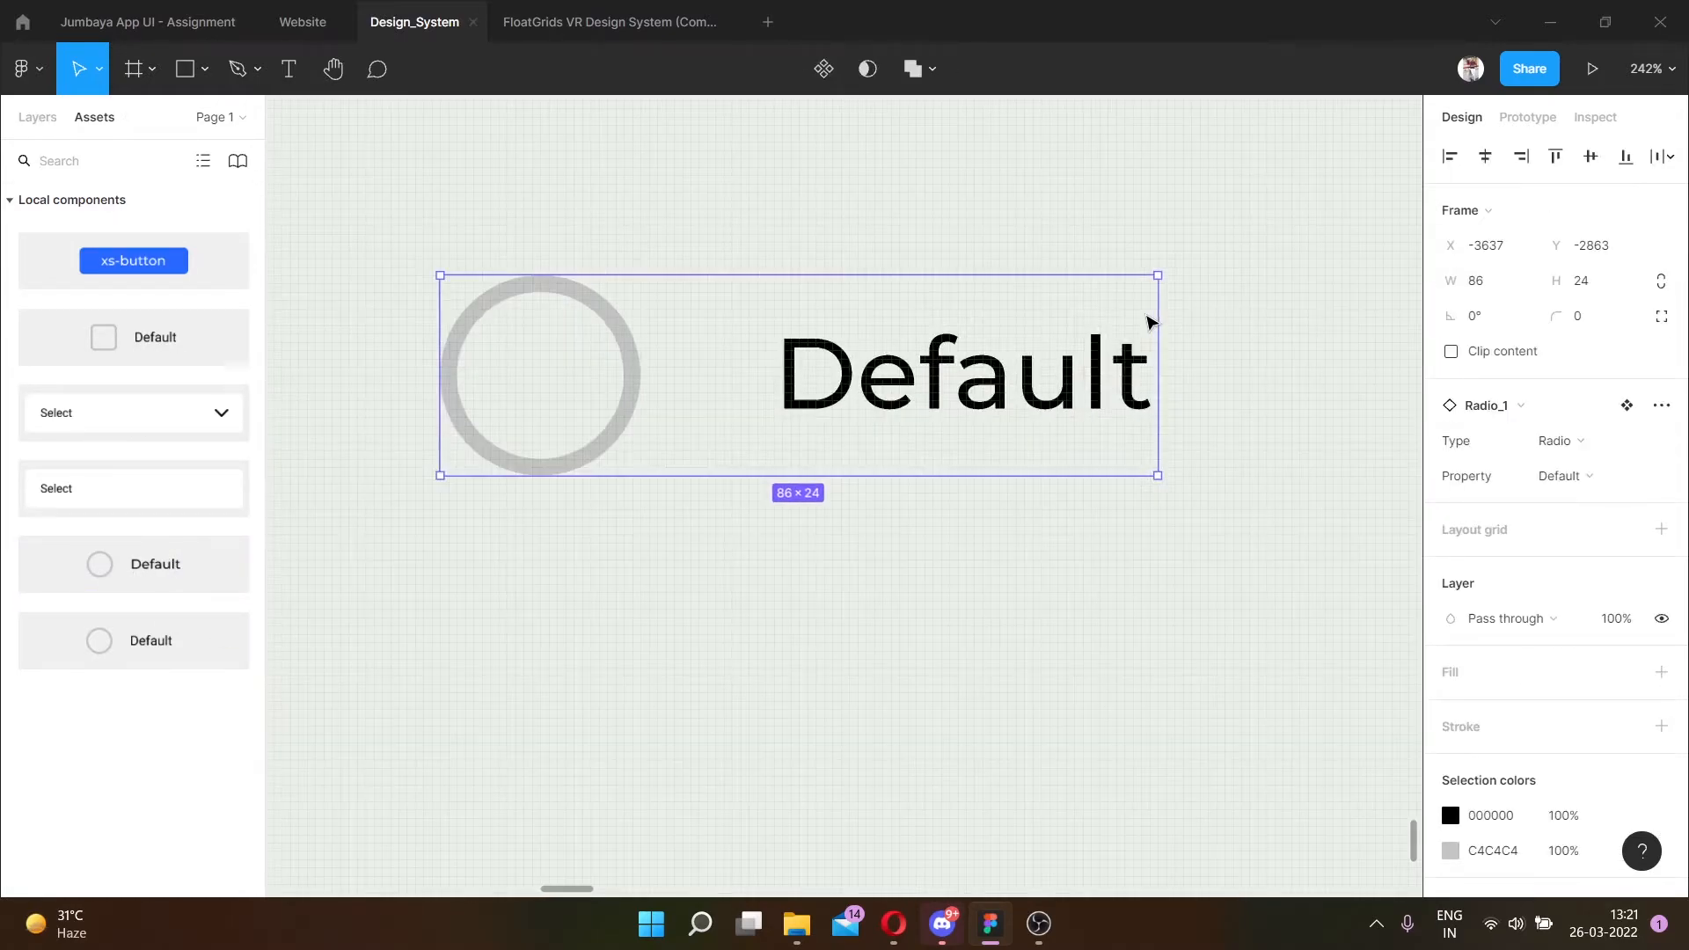
left_click(1561, 444)
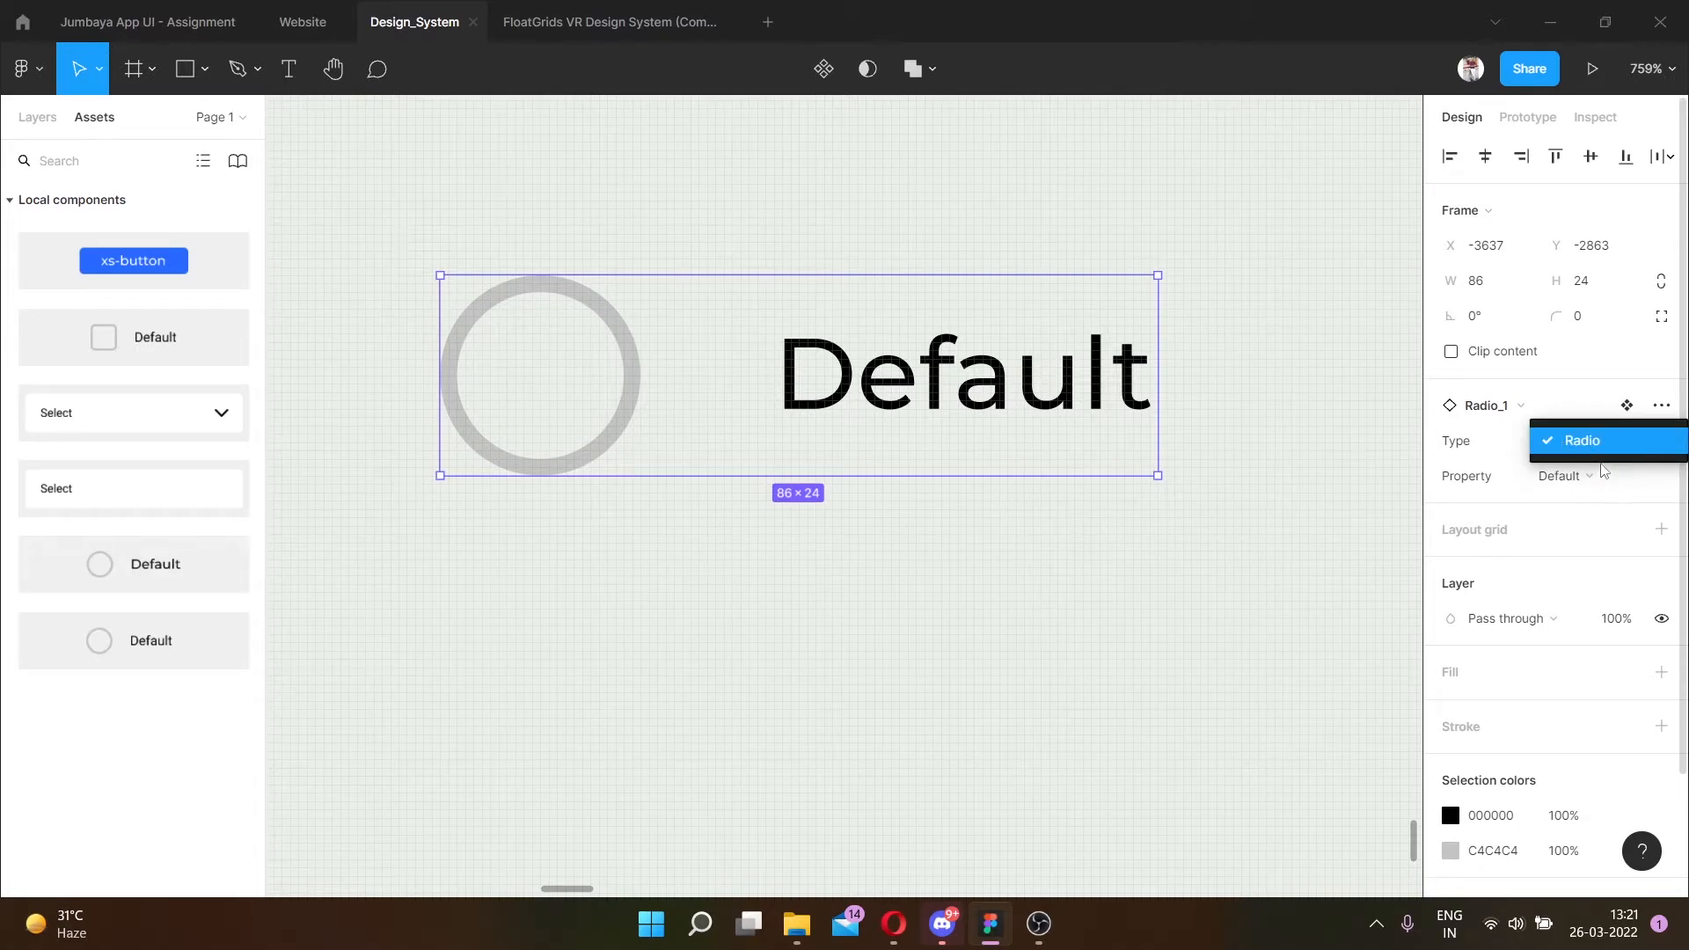
key("Escape")
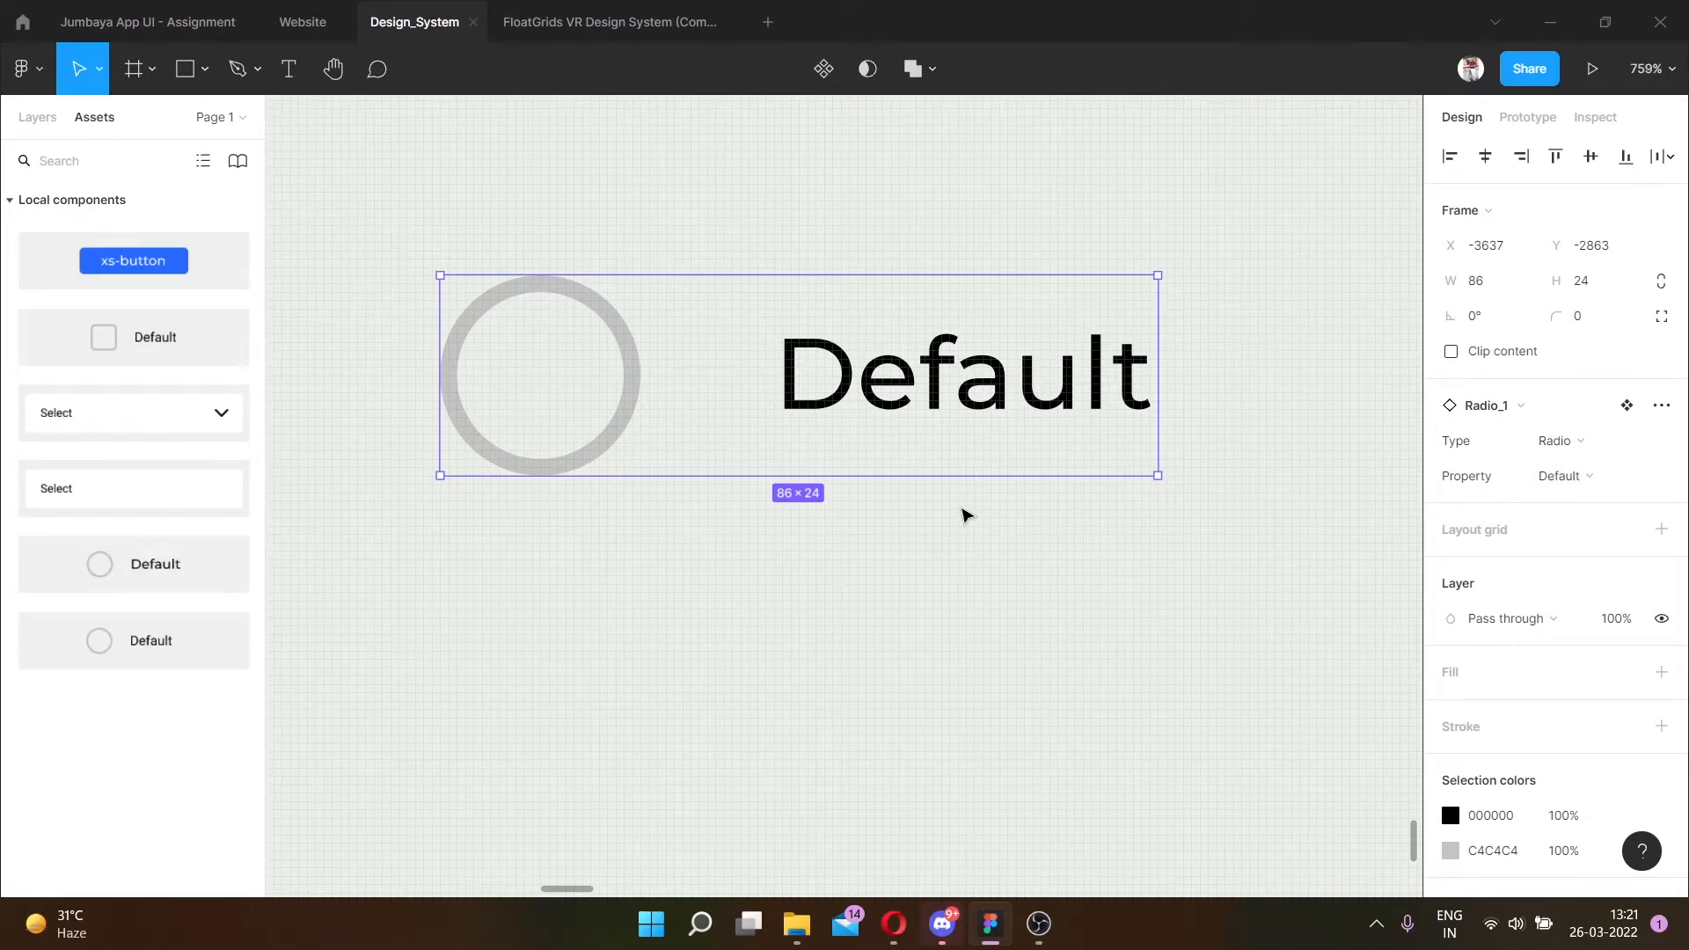
Try out the Radio_1 instance by switching its Property to Active and then to NonActive.
scroll(963, 514, "down", 4)
scroll(835, 568, "left", 3)
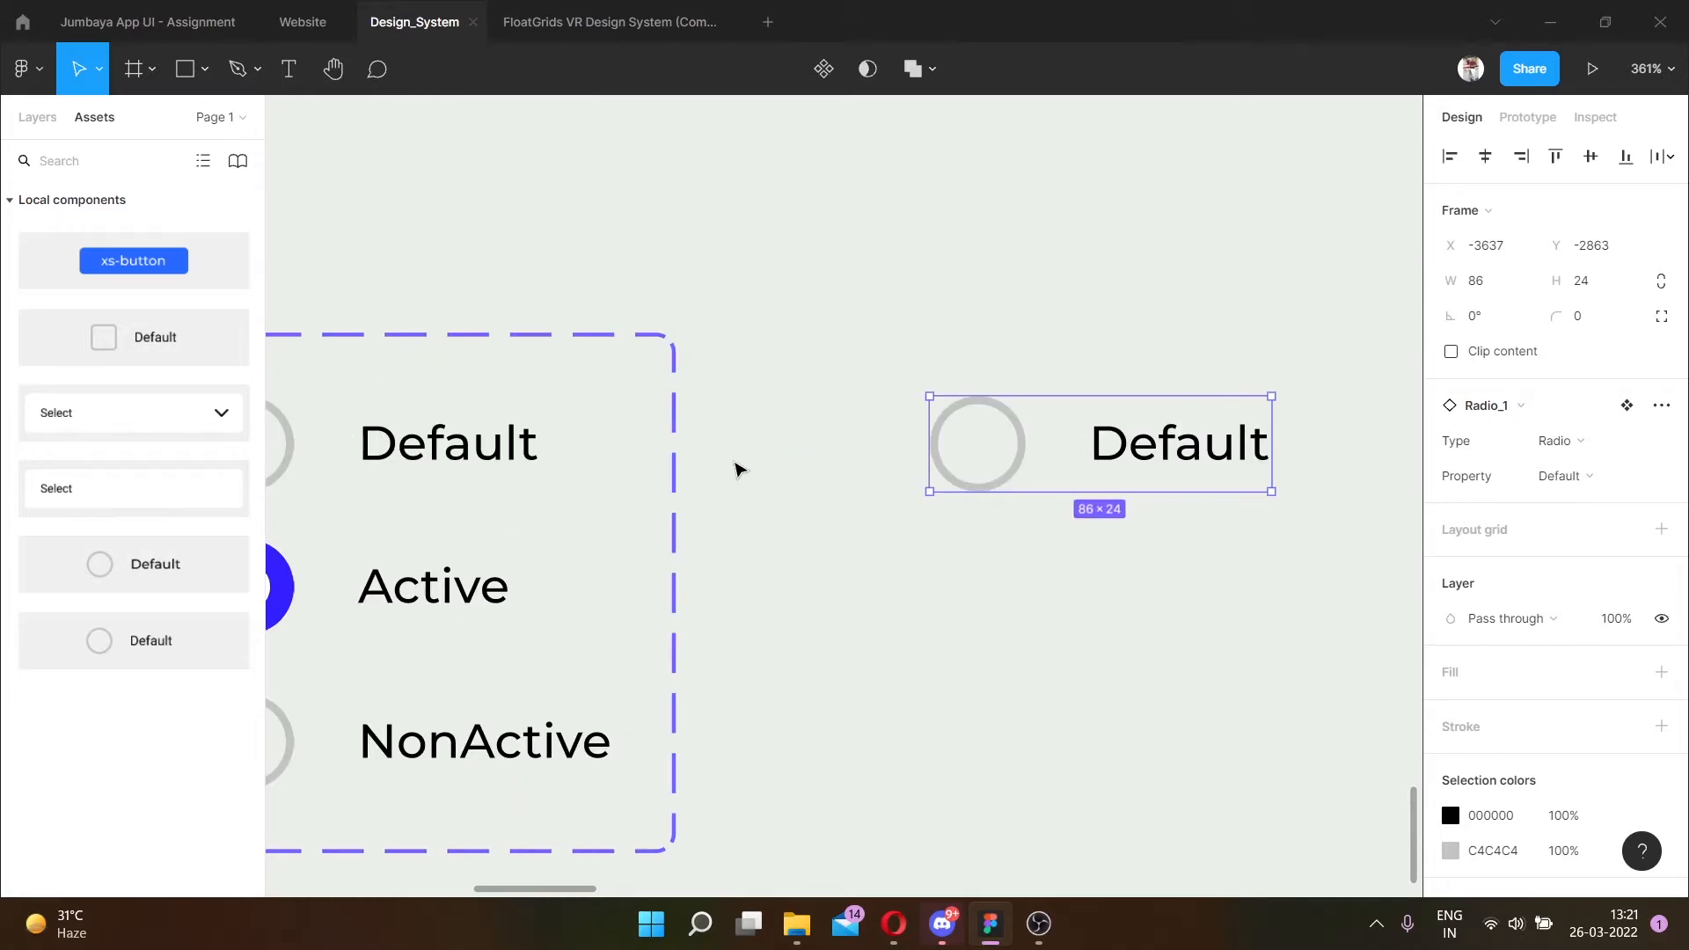
scroll(739, 468, "right", 3)
scroll(935, 459, "up", 4)
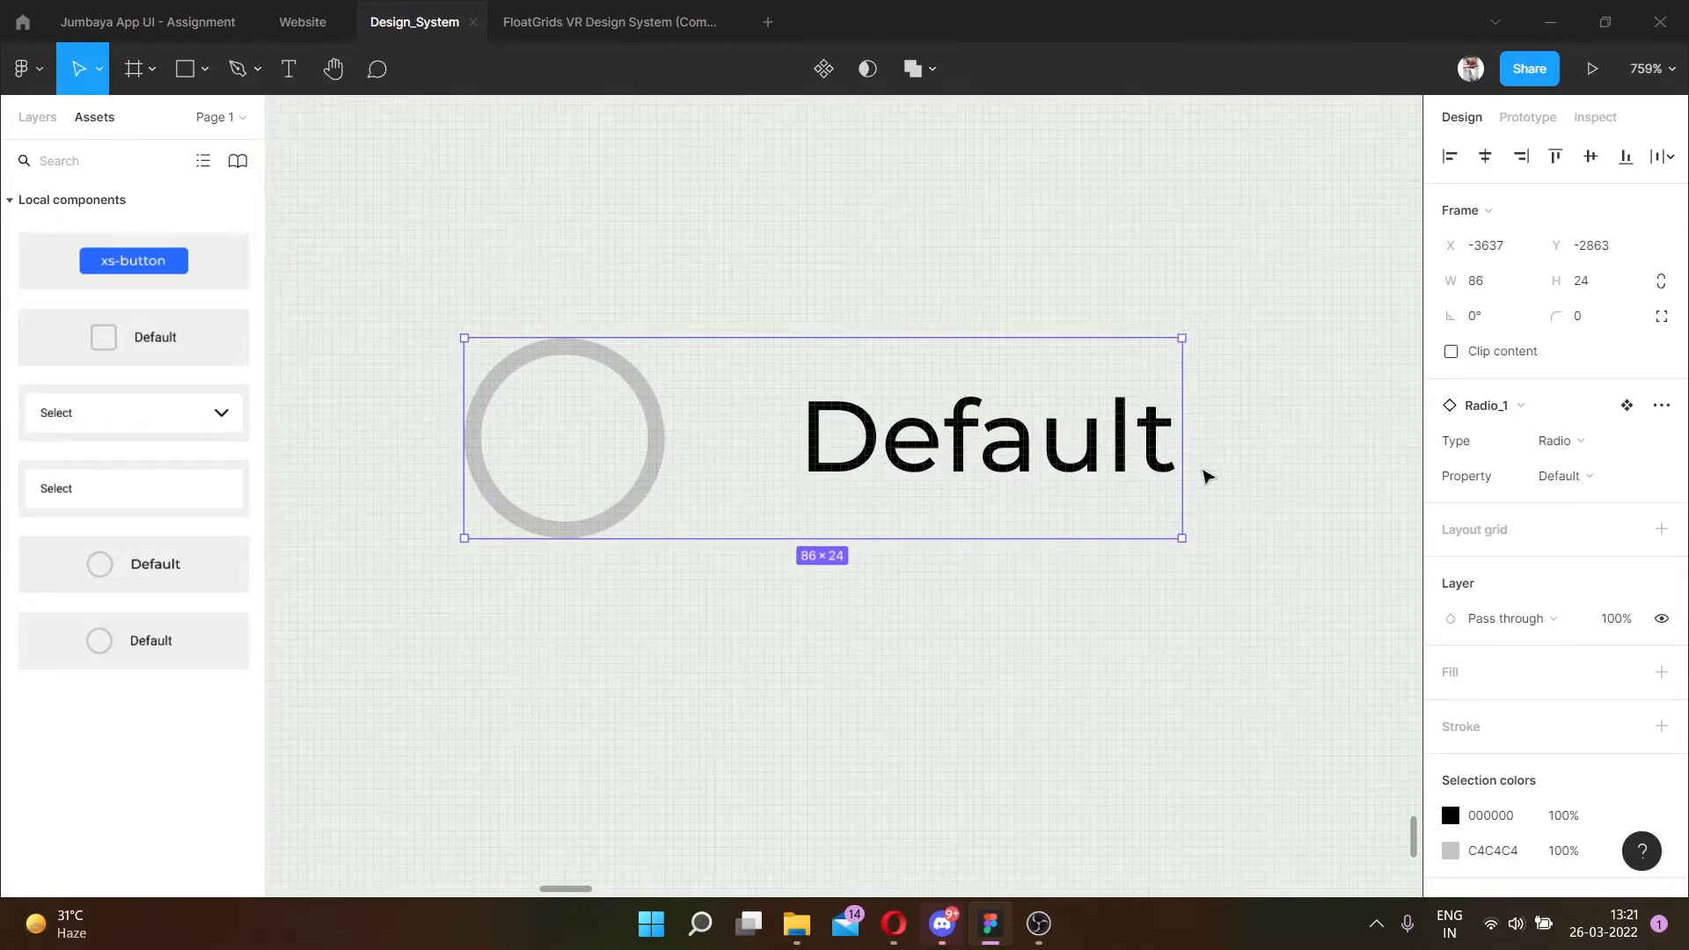
left_click(1571, 441)
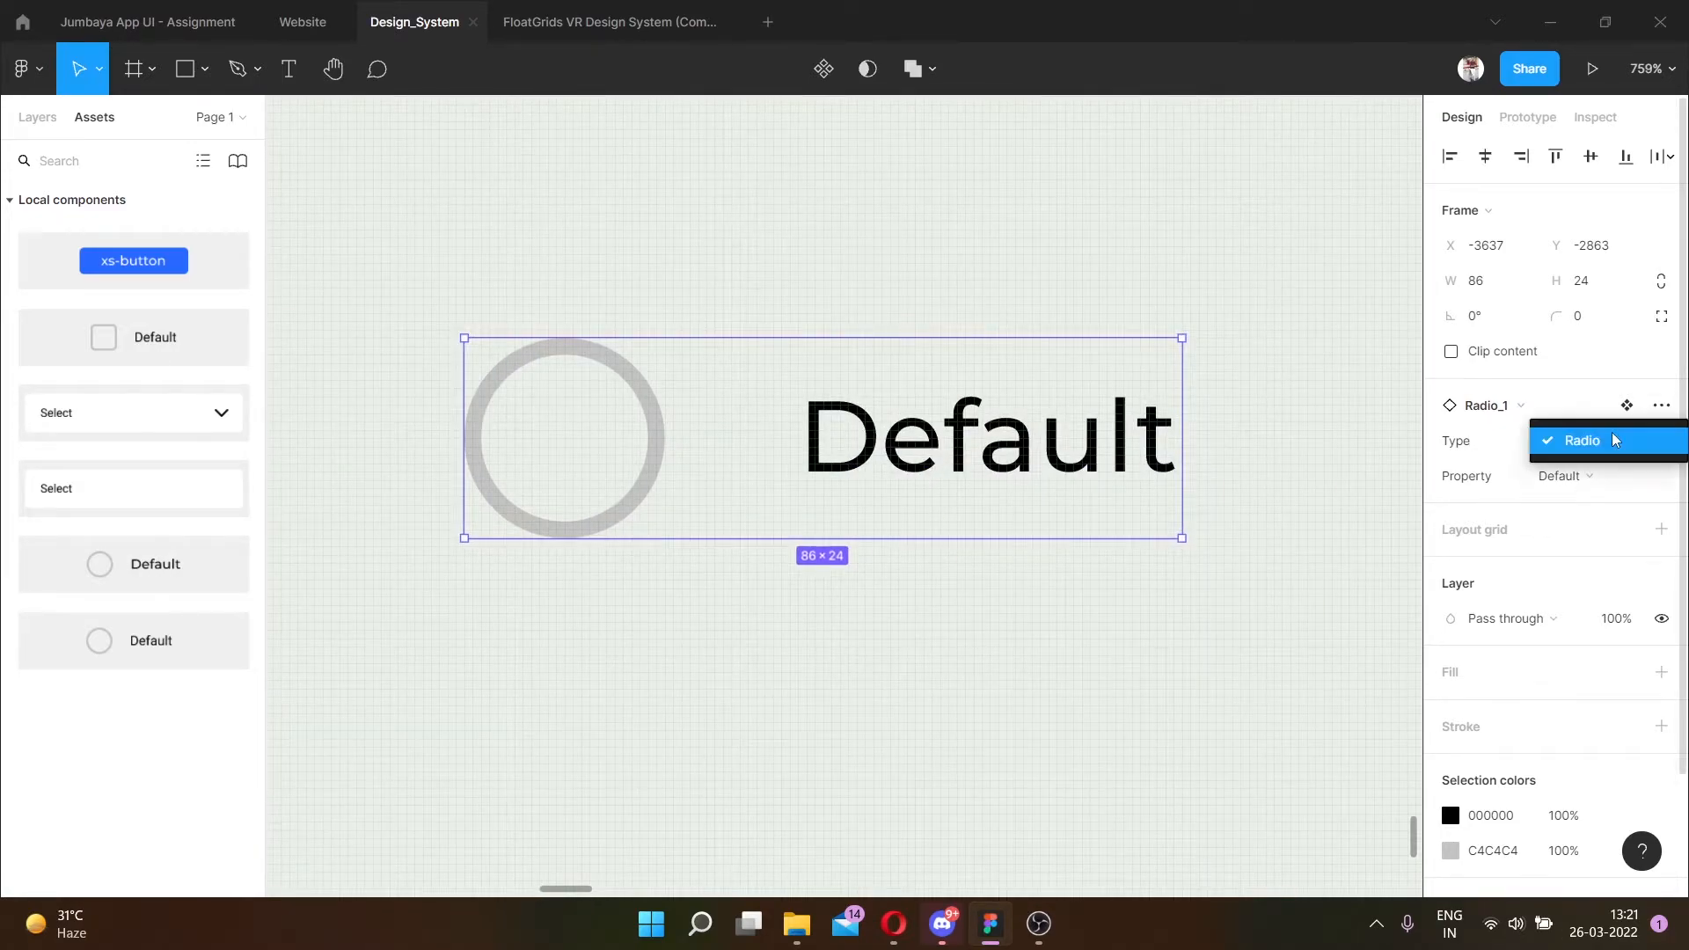
left_click(1615, 440)
left_click(1634, 476)
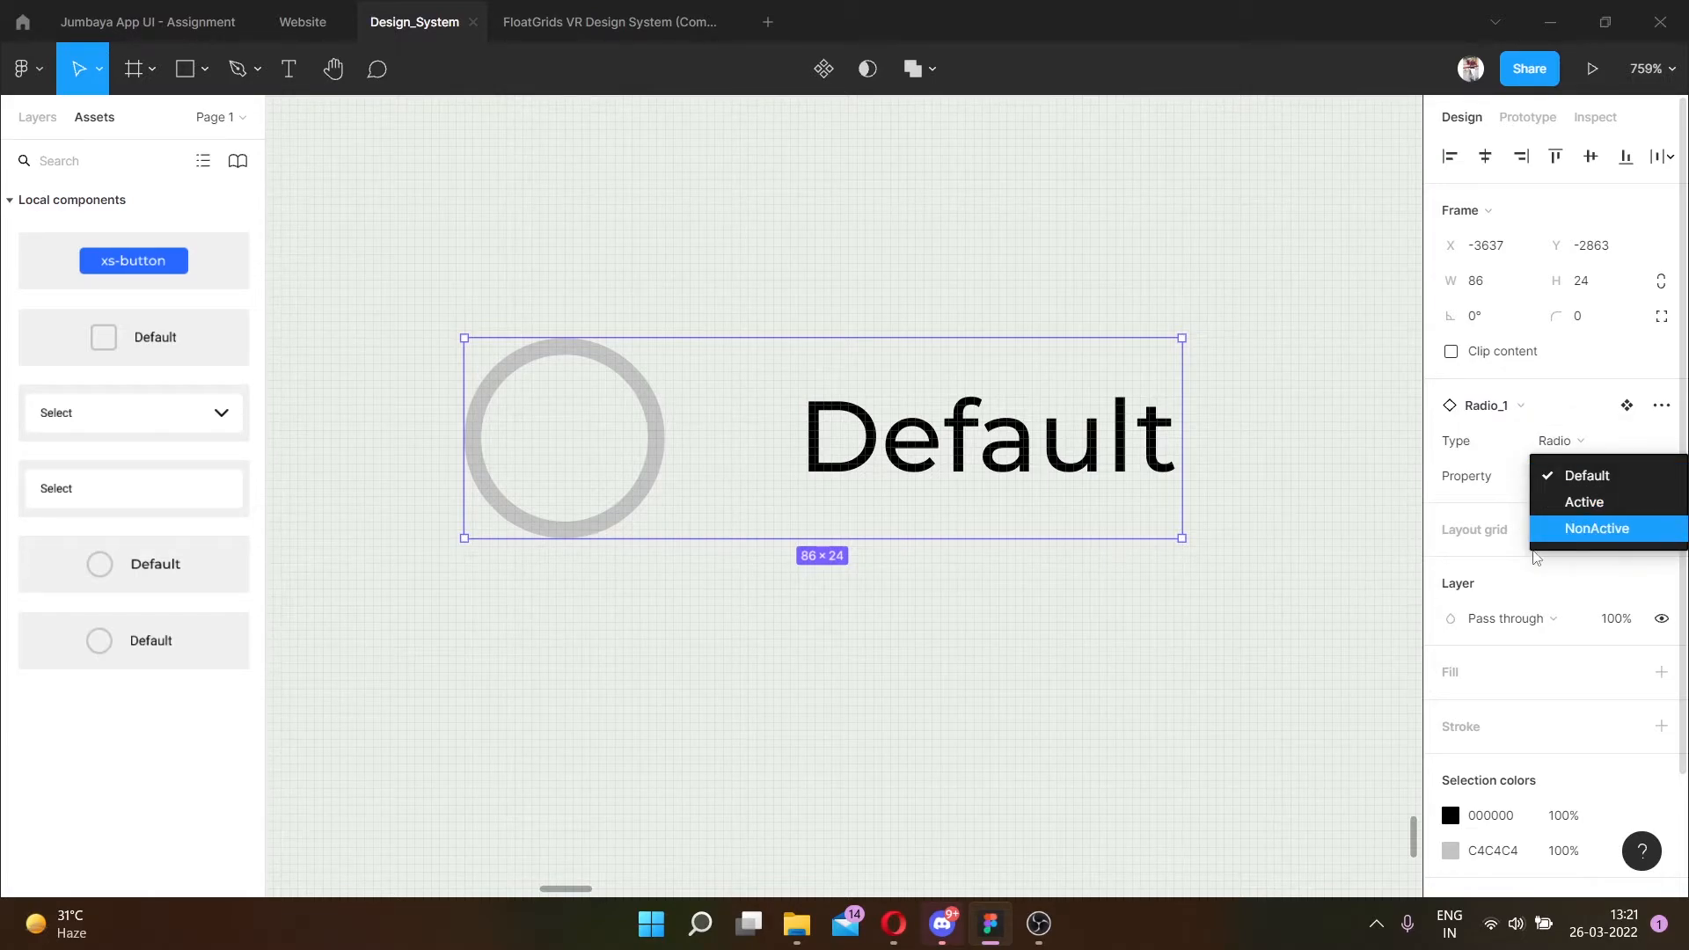
left_click(1613, 502)
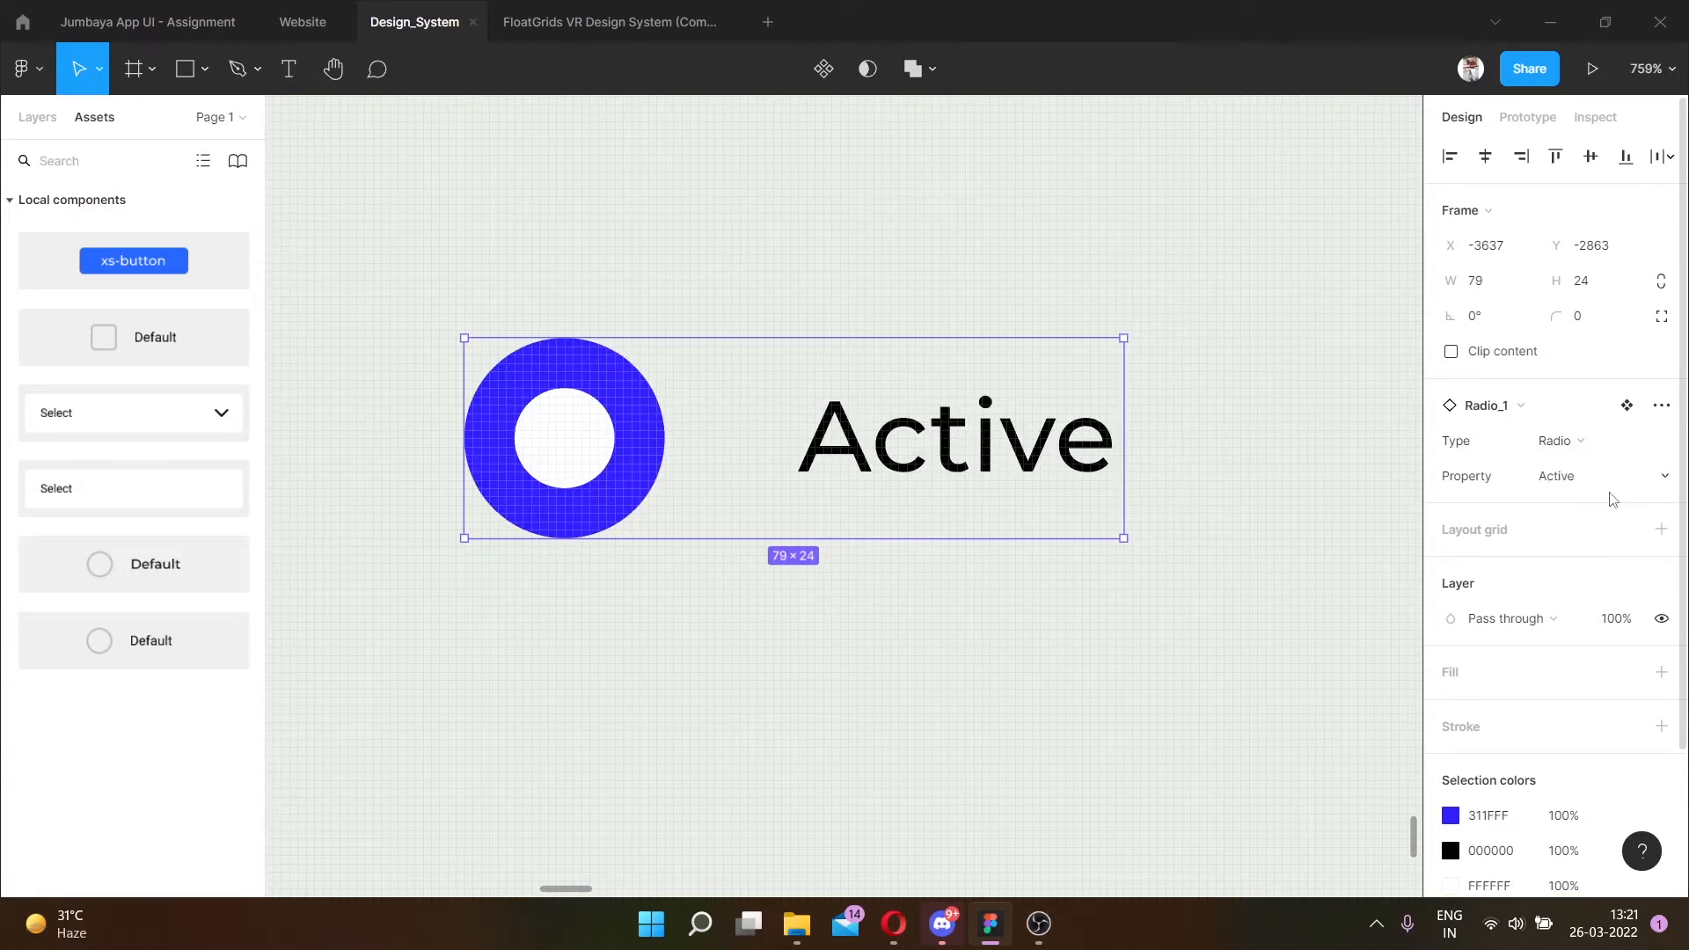
left_click(1608, 482)
left_click(1603, 502)
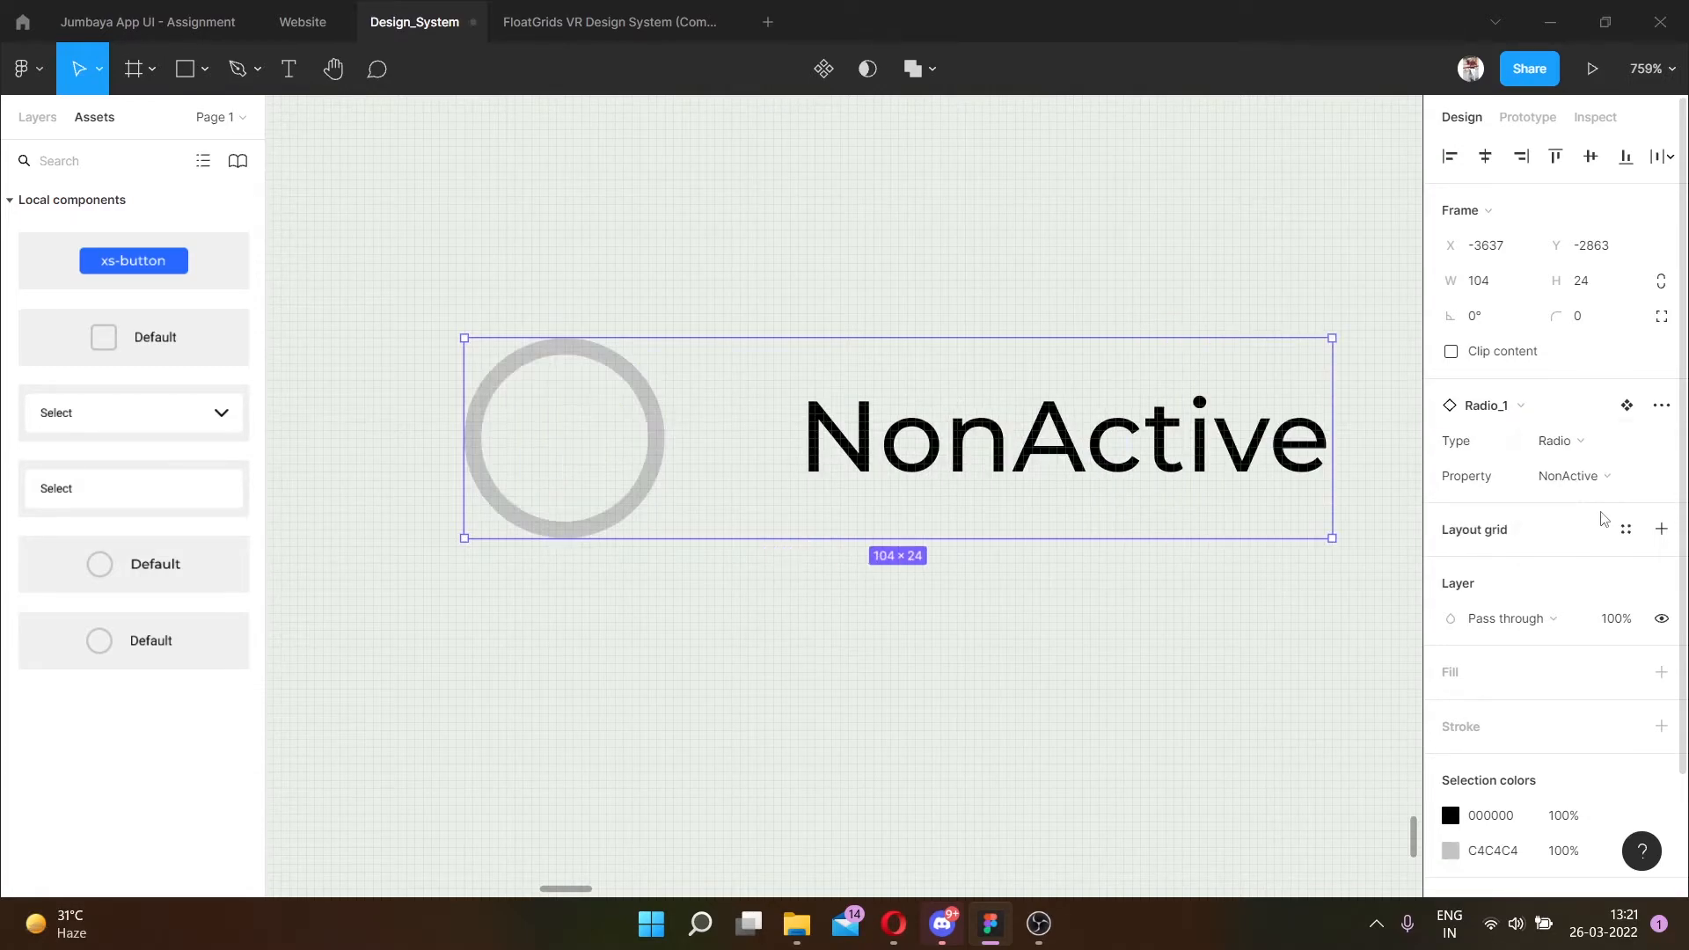
Delete the test instance of Radio_1 beside the component set.
scroll(1014, 652, "down", 5)
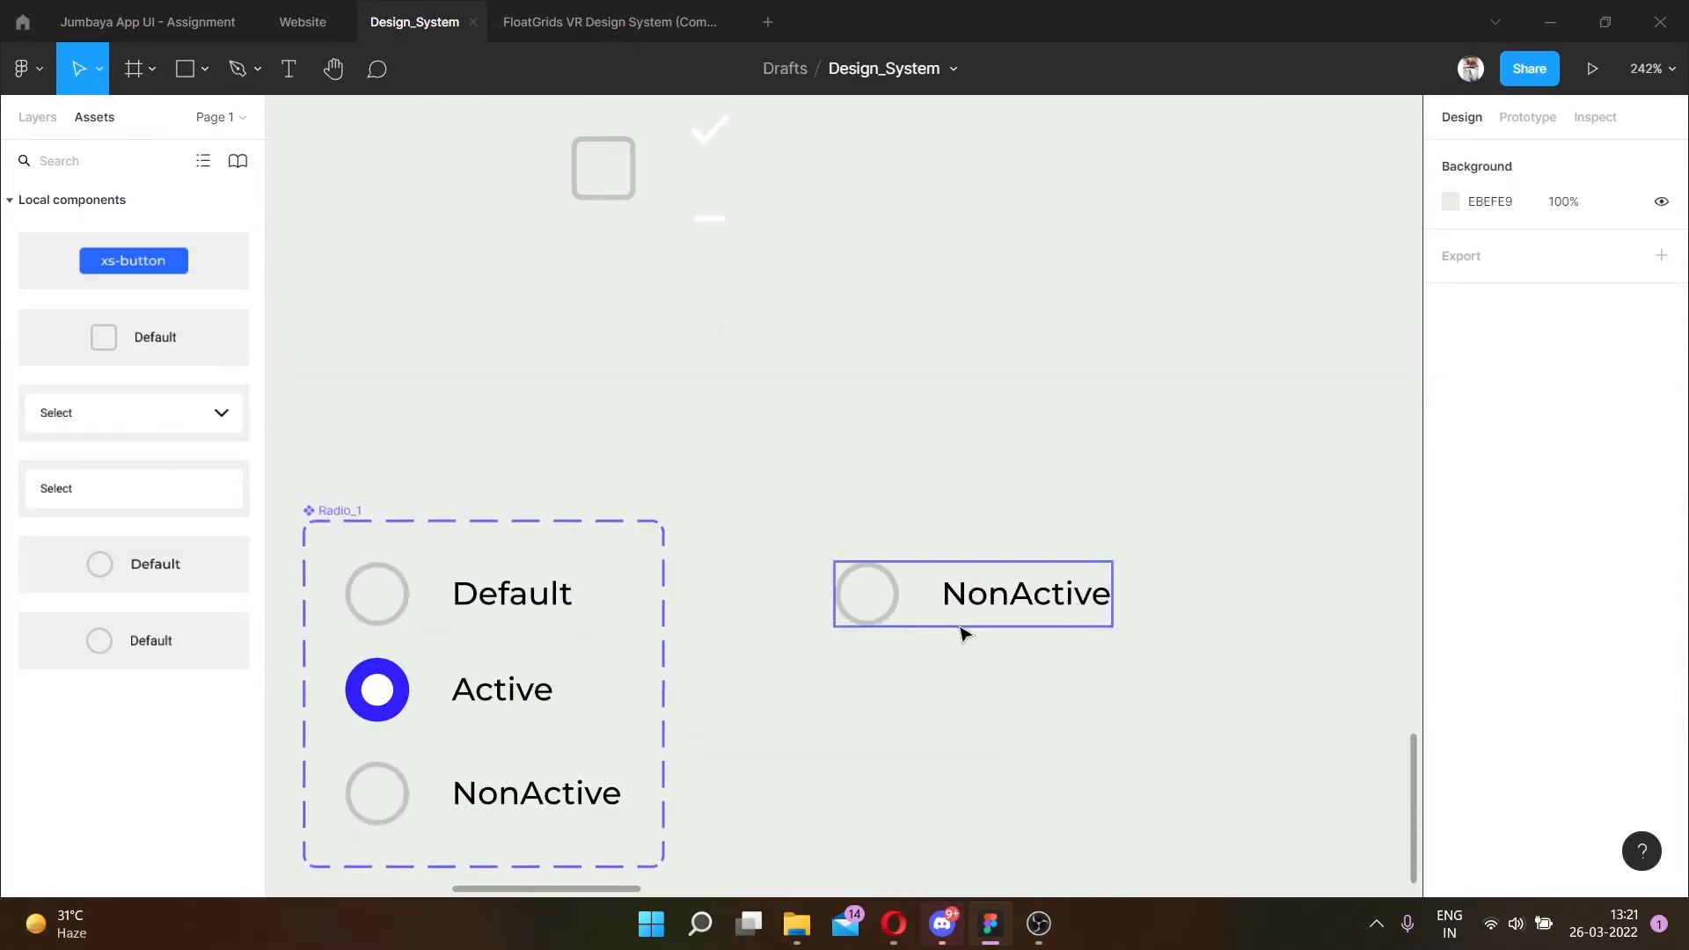
key("Delete")
scroll(588, 449, "down", 2)
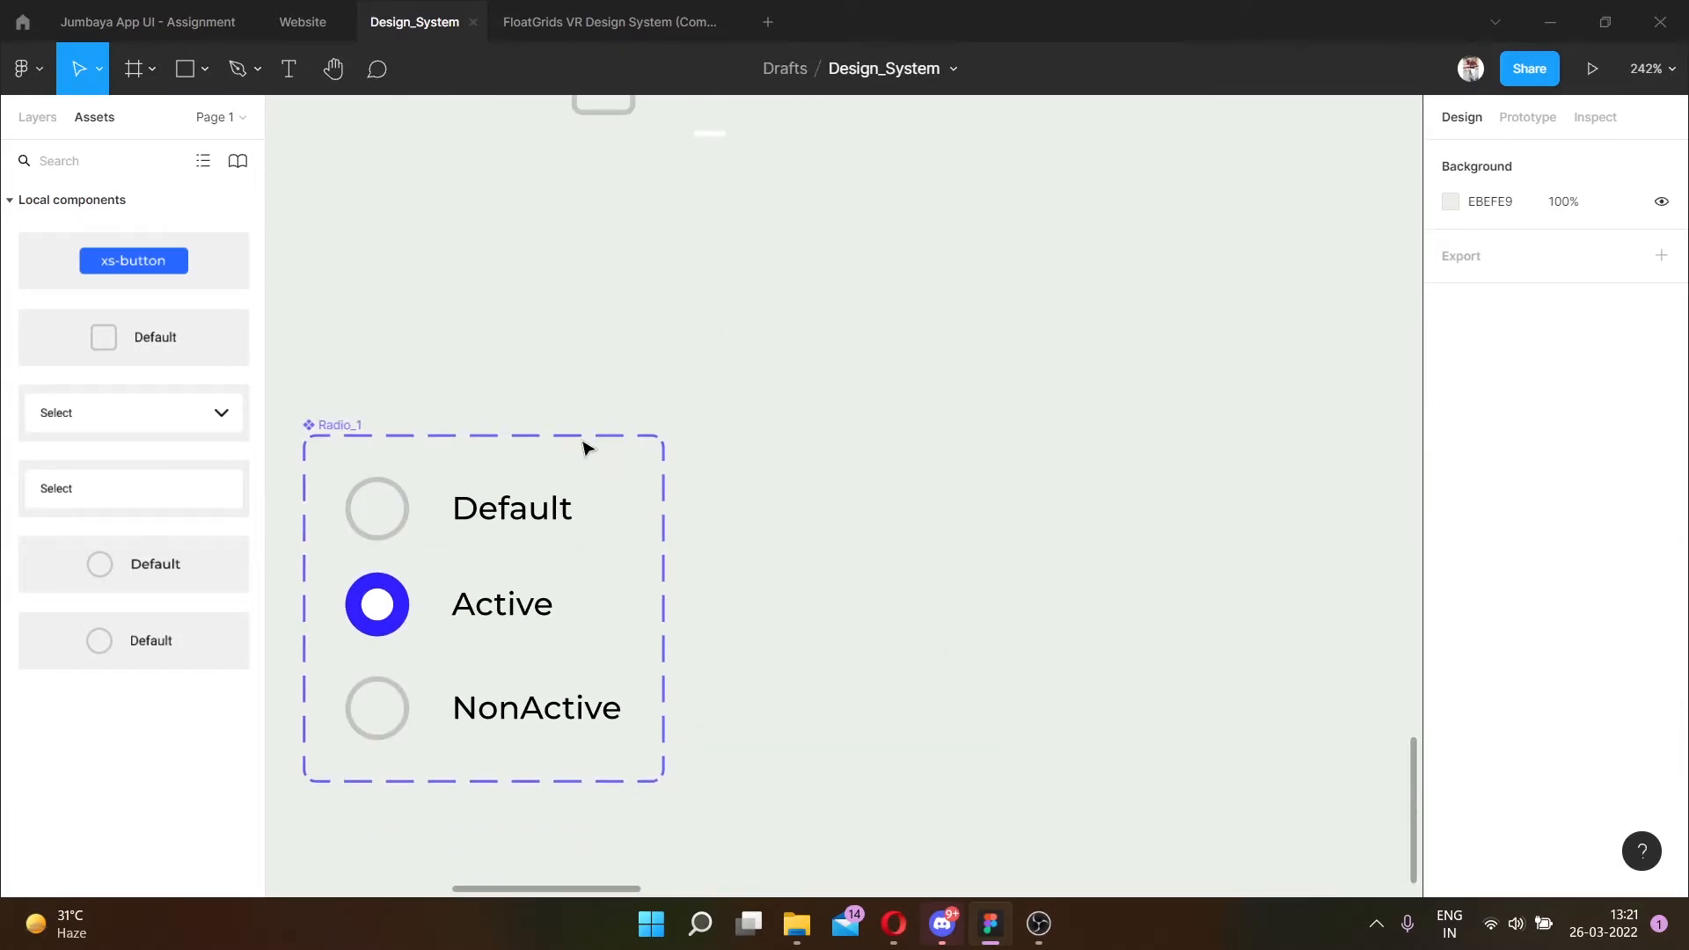
Move the grey outlined rounded square from above the Radio_1 set to the empty space beside it.
scroll(836, 361, "down", 1)
scroll(873, 408, "up", 5)
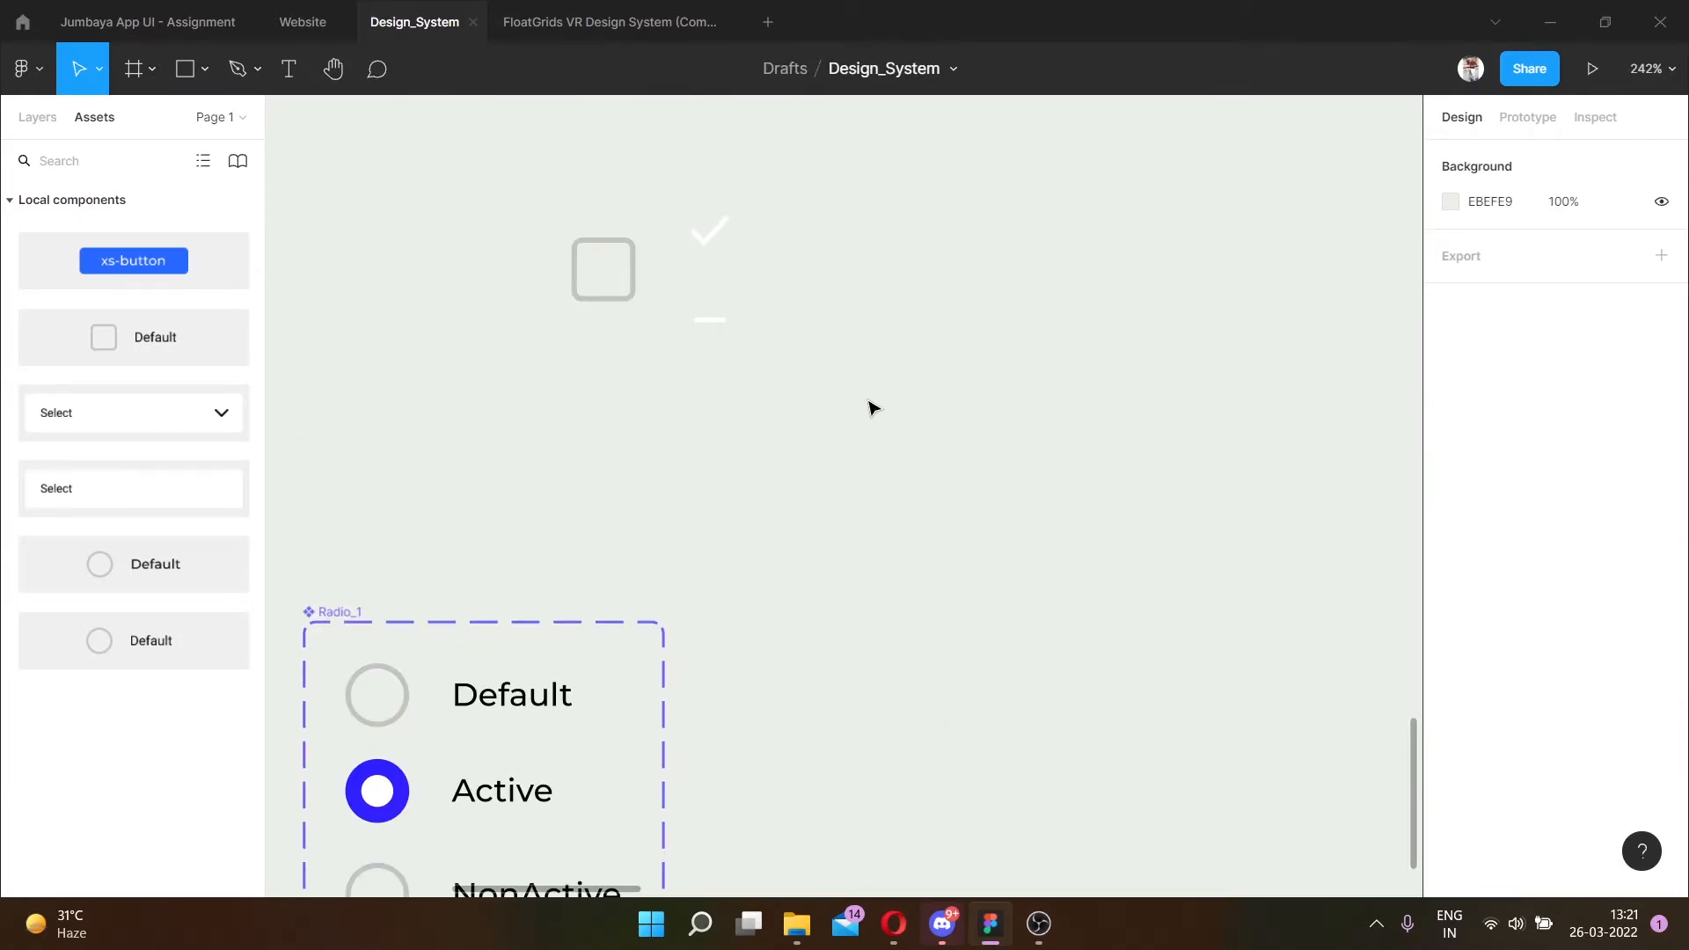
left_click(626, 276)
left_click_drag(626, 275, 741, 618)
scroll(809, 591, "down", 2)
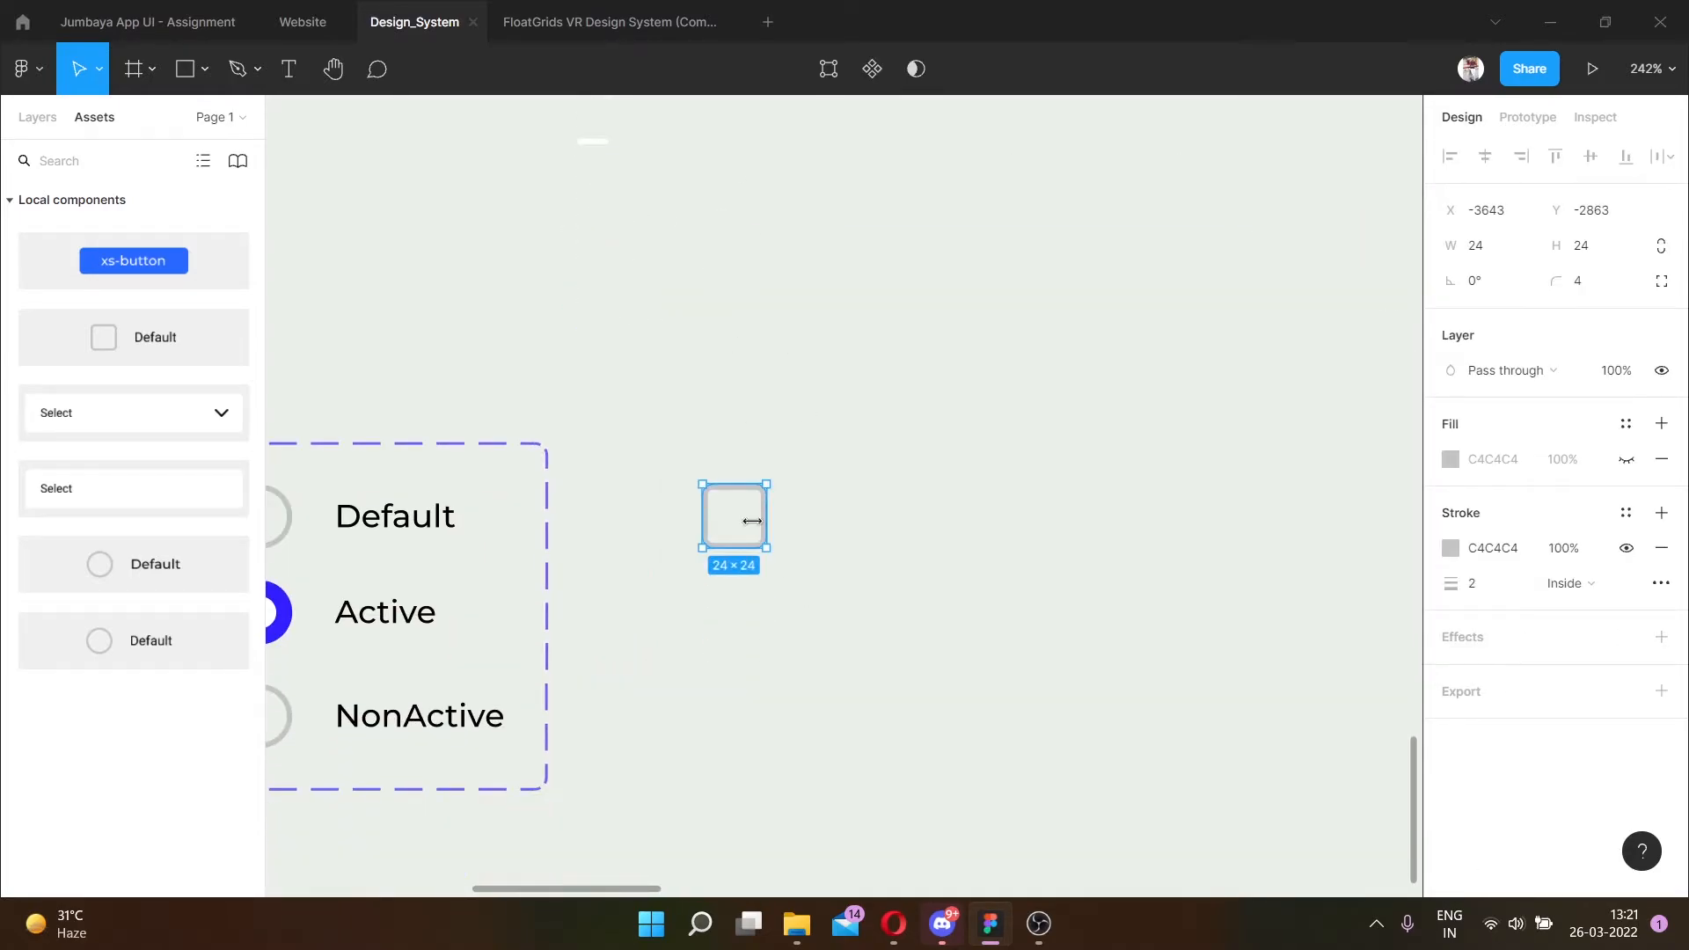
left_click_drag(739, 538, 736, 528)
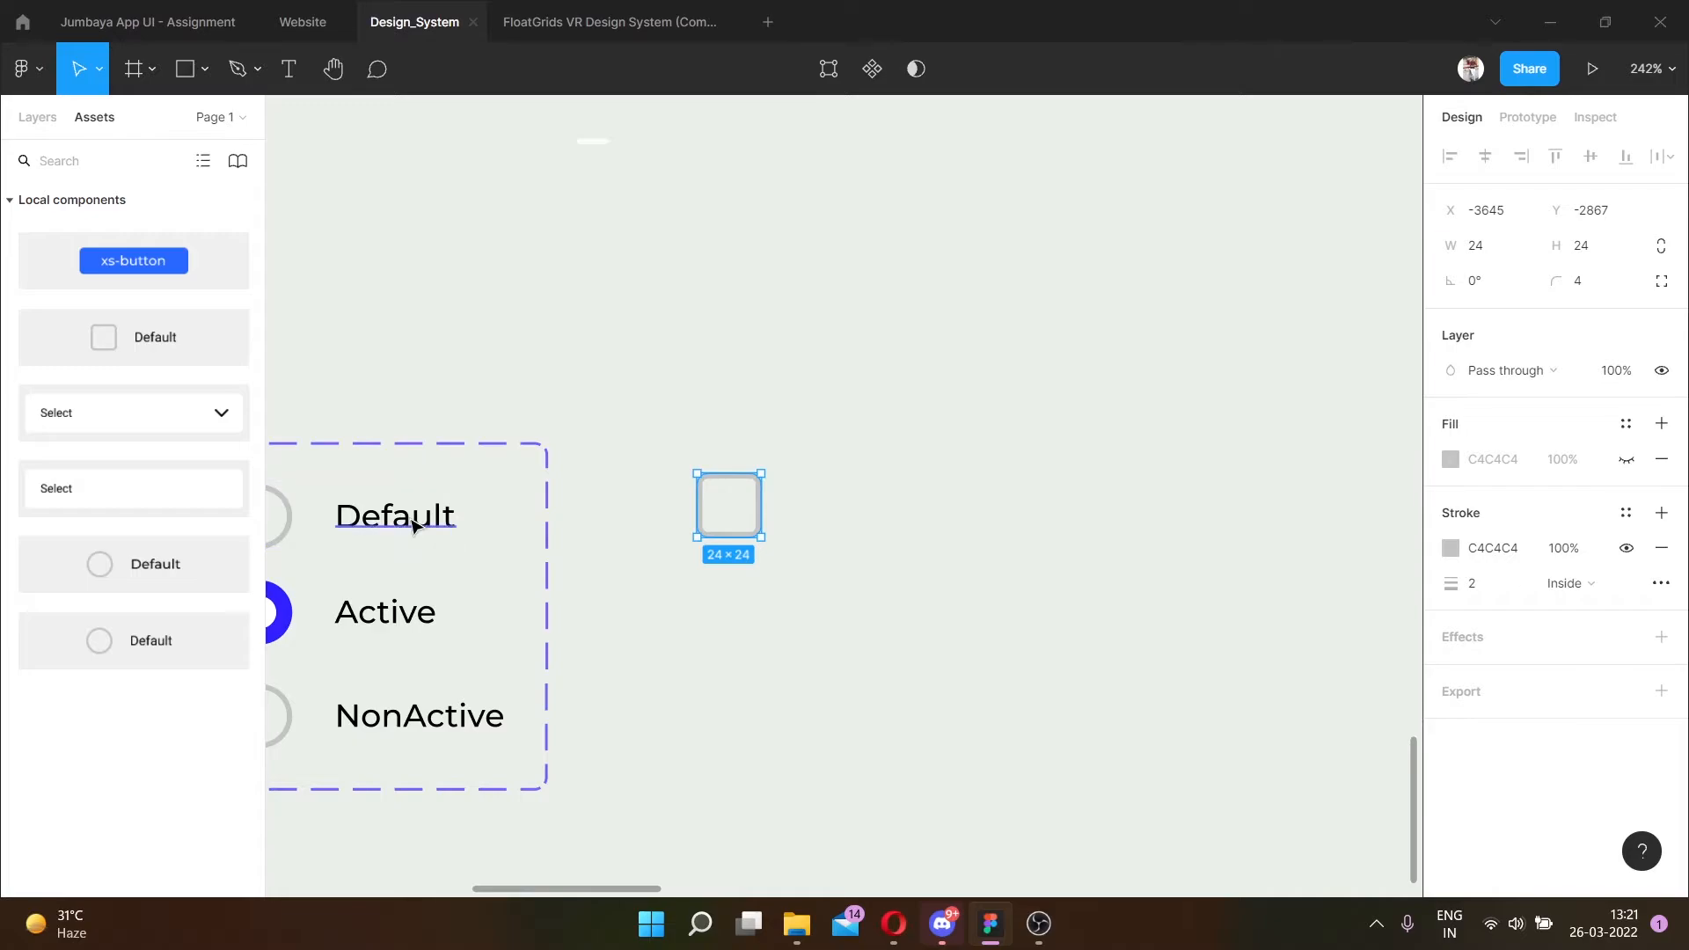
Place a copy of the Default radio label beside the square and set the spacing between the two to 16.
left_click(385, 526)
left_click_drag(385, 526, 856, 515)
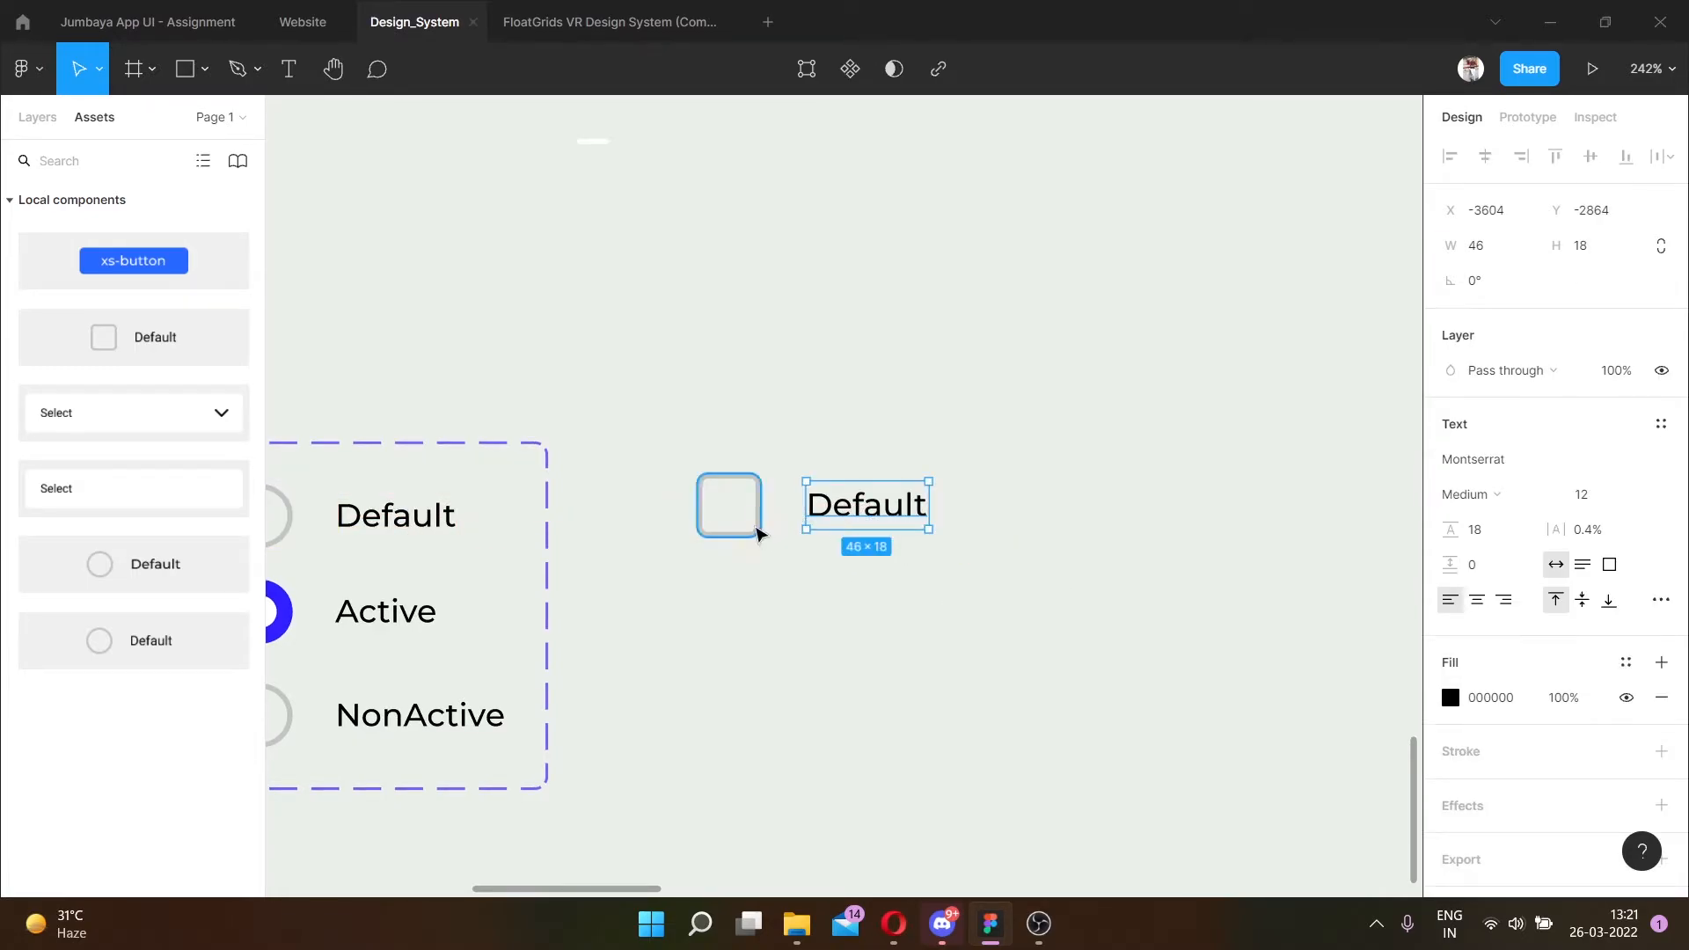
left_click(754, 530, "shift")
left_click(1498, 327)
type("1")
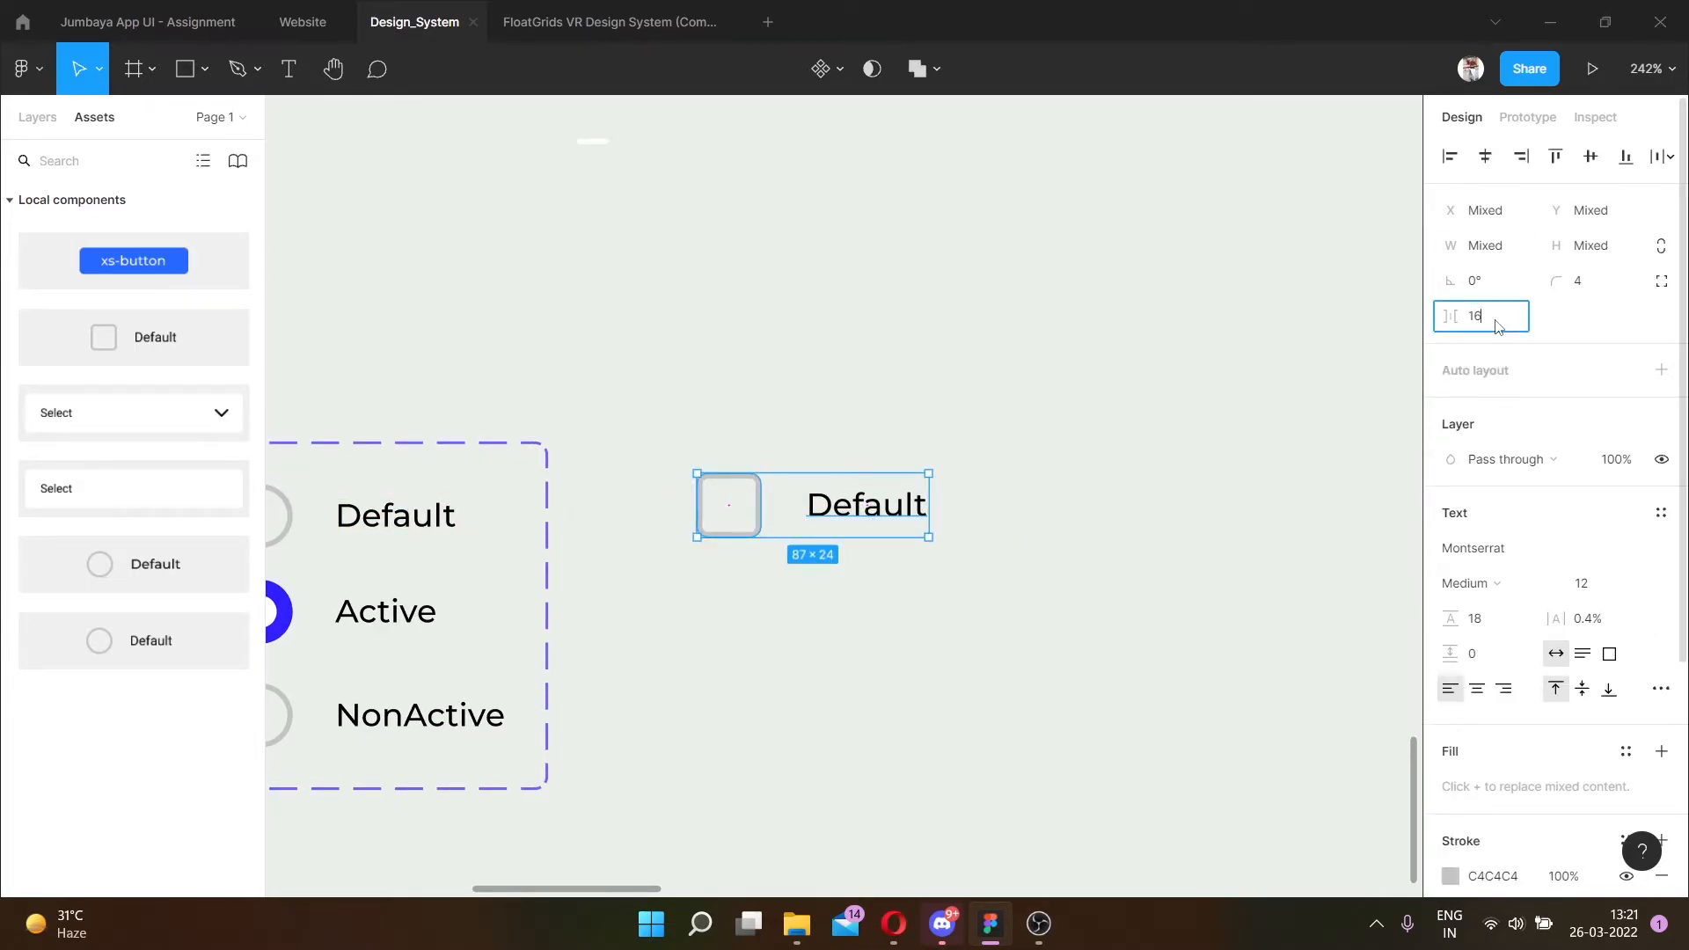
type("6")
key("Return")
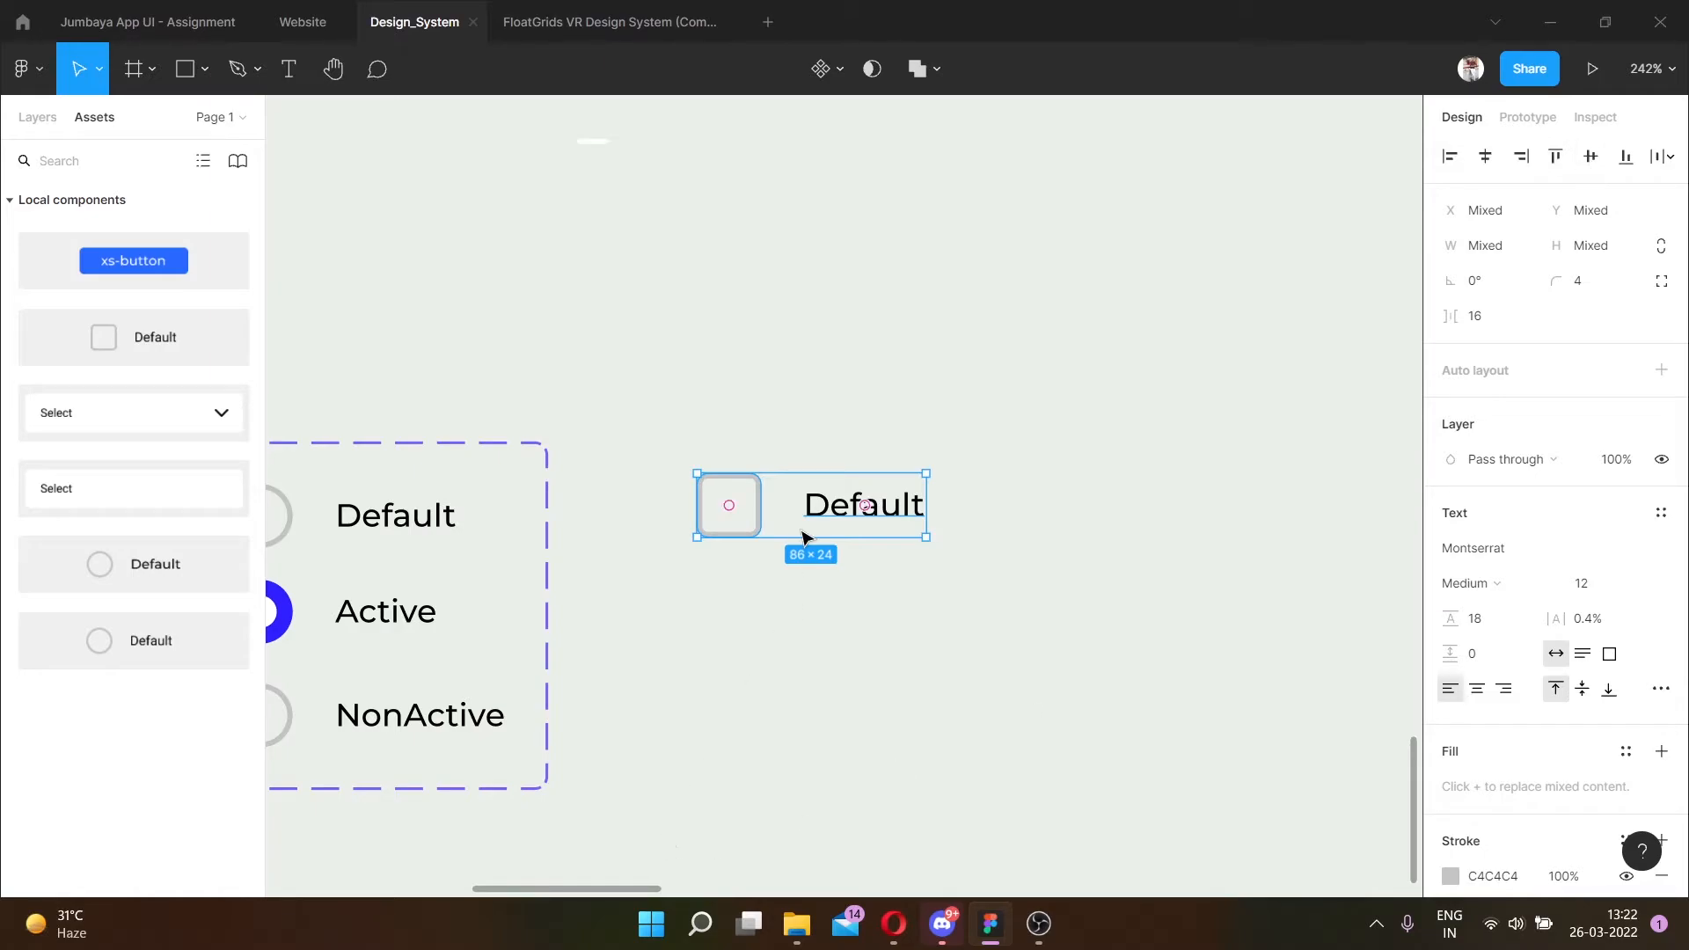
left_click_drag(803, 535, 868, 513)
left_click(1034, 516)
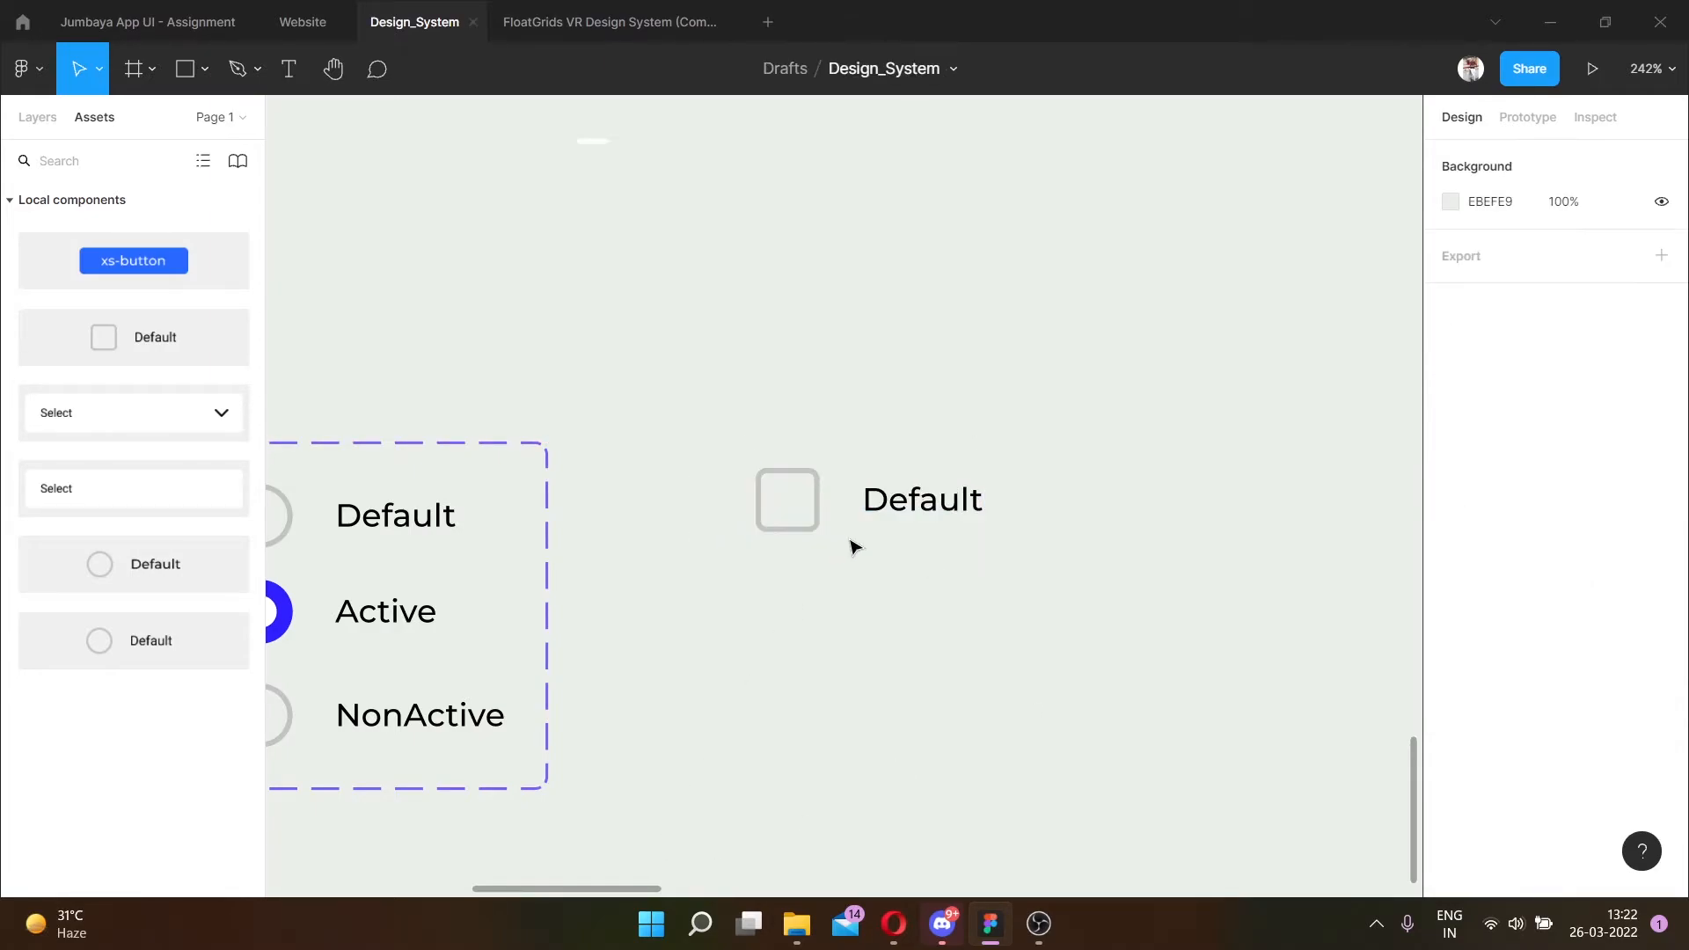
Duplicate the square and its Default label directly below the original pair and shift the copy slightly further down.
scroll(850, 545, "up", 5)
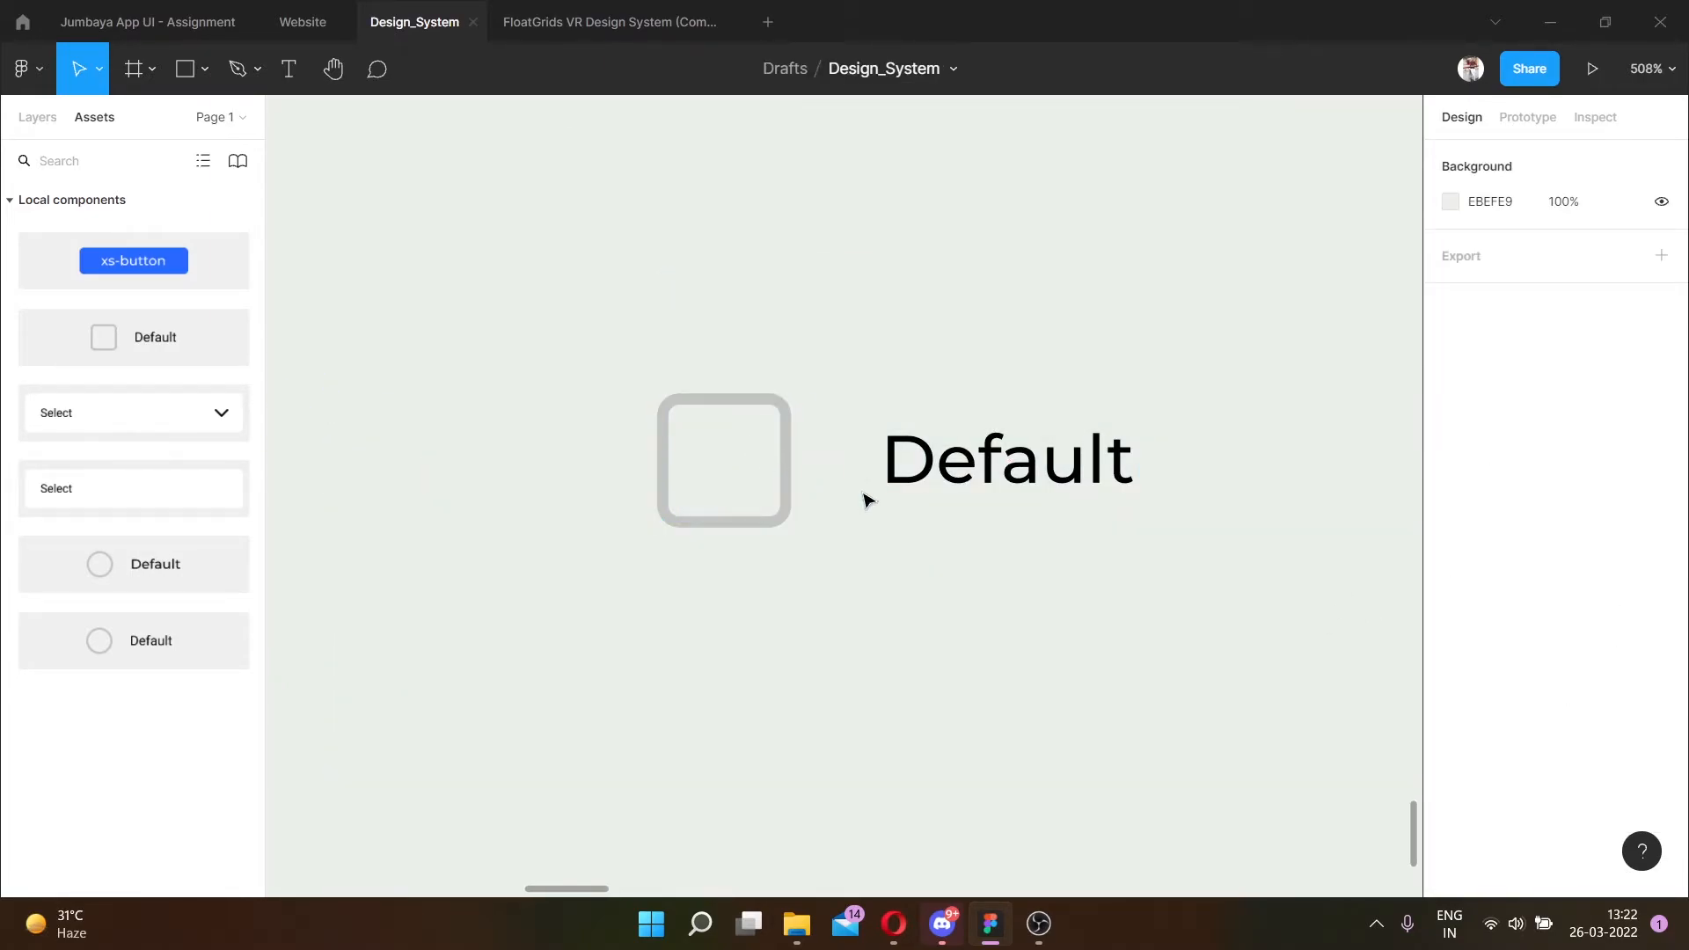
double_click(1048, 429)
left_click(784, 504, "shift")
left_click_drag(877, 487, 878, 701)
scroll(879, 701, "down", 3)
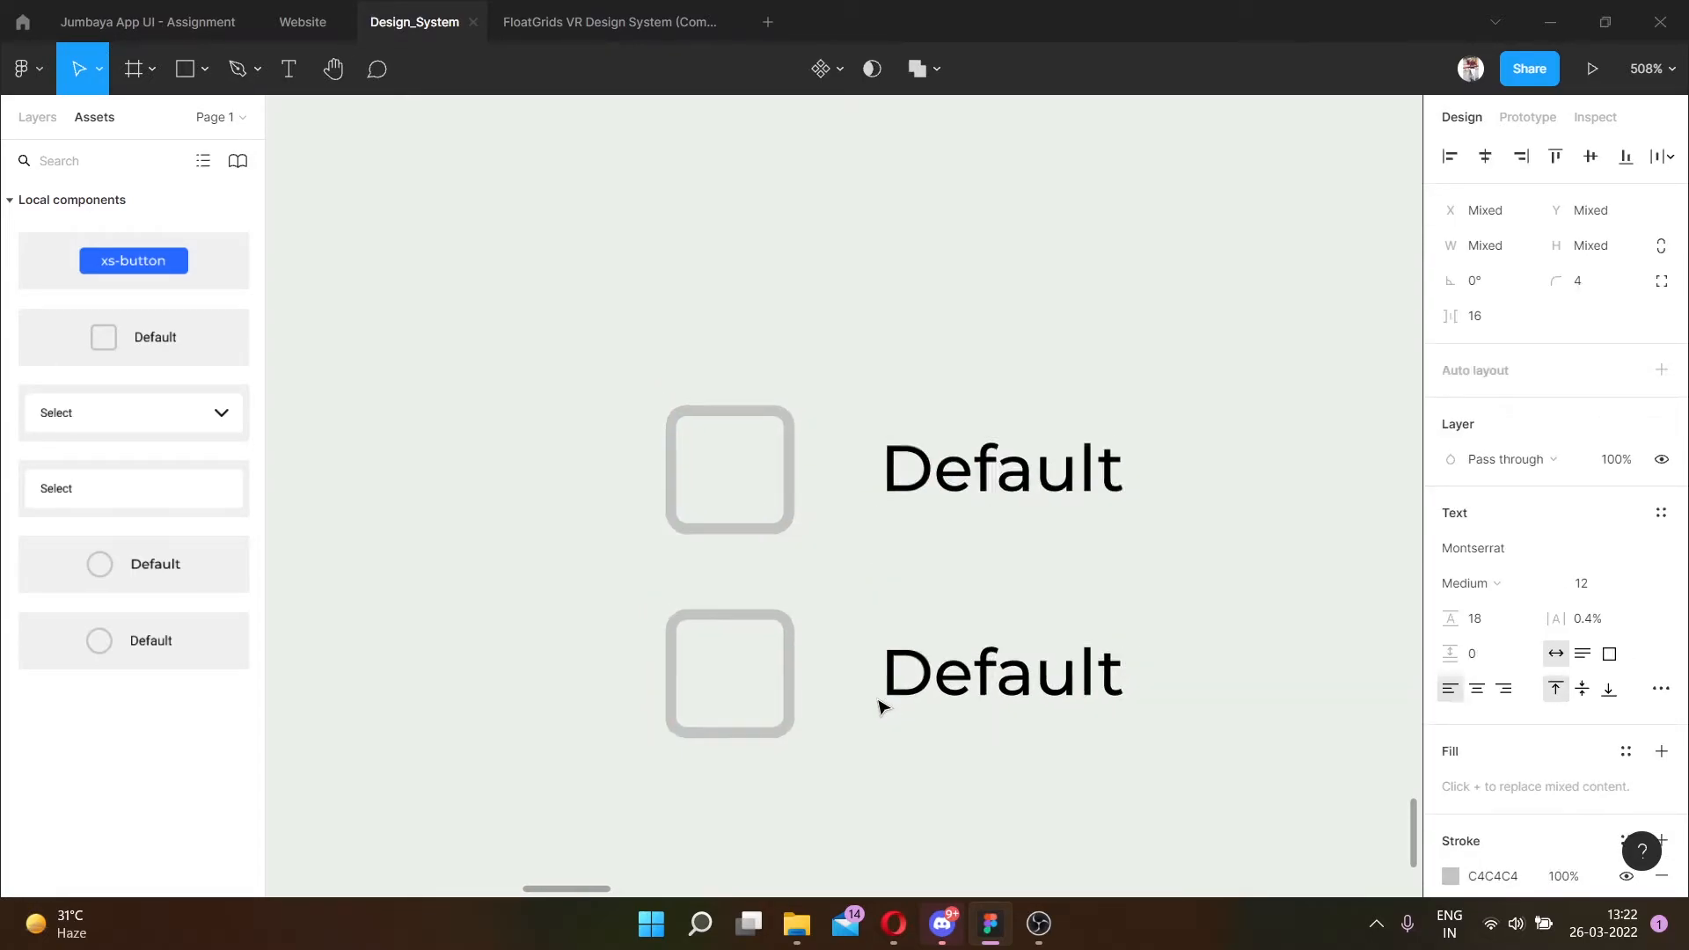
left_click(928, 615)
scroll(928, 616, "down", 1)
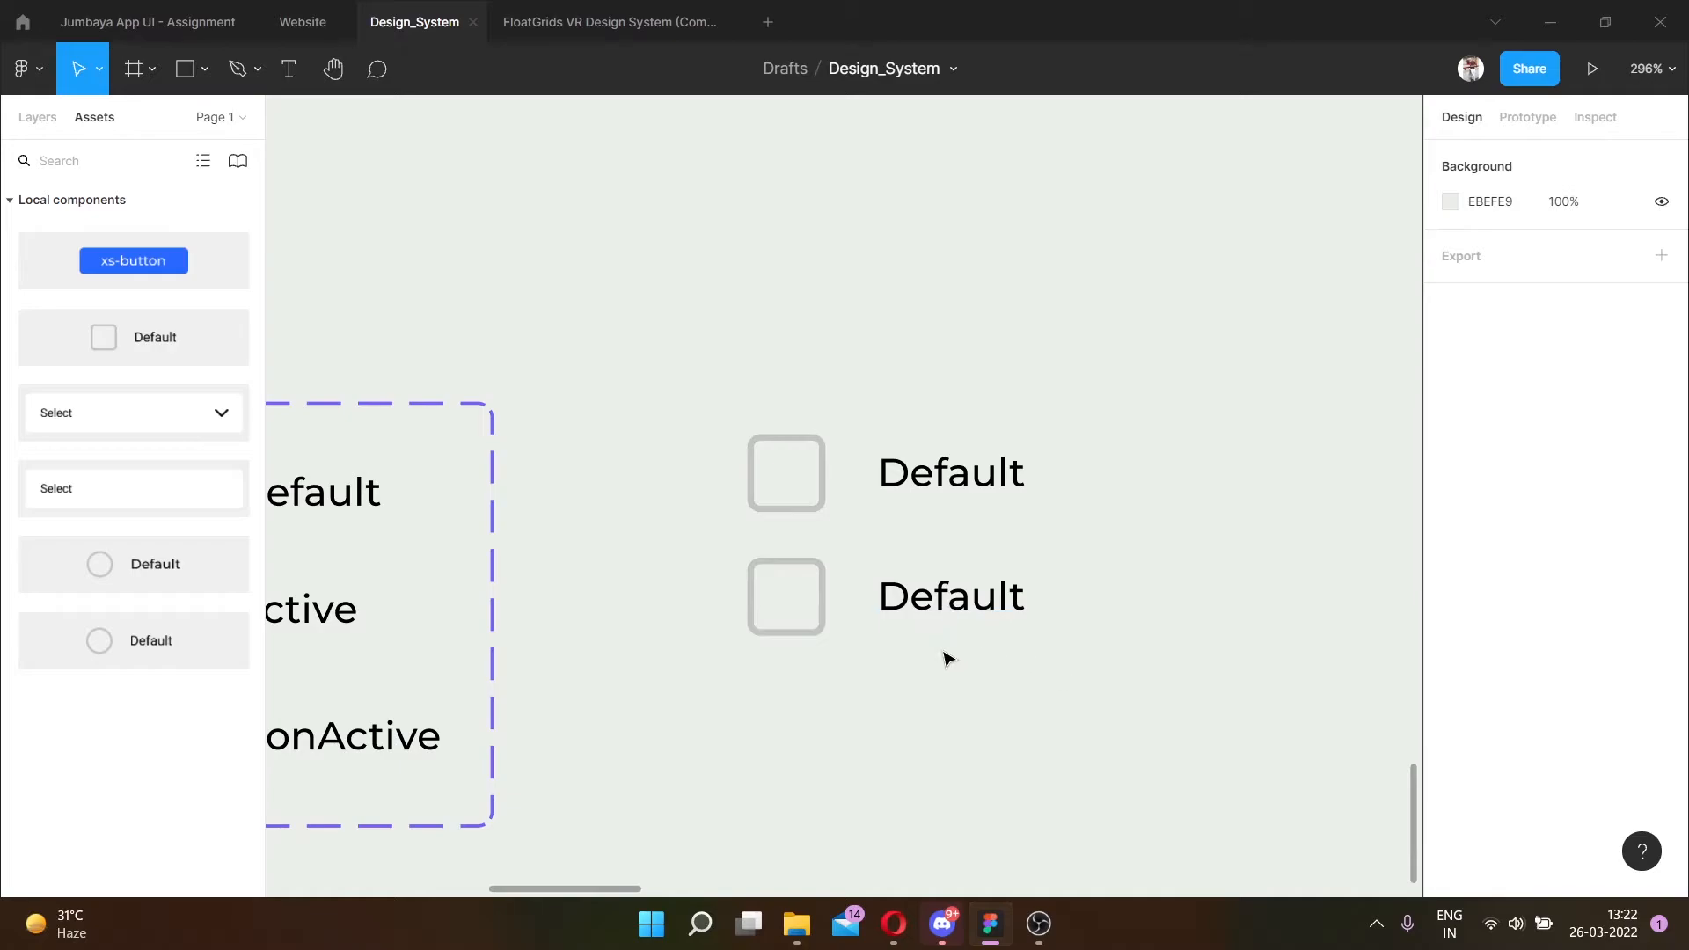
left_click_drag(1022, 673, 760, 535)
scroll(852, 572, "up", 3)
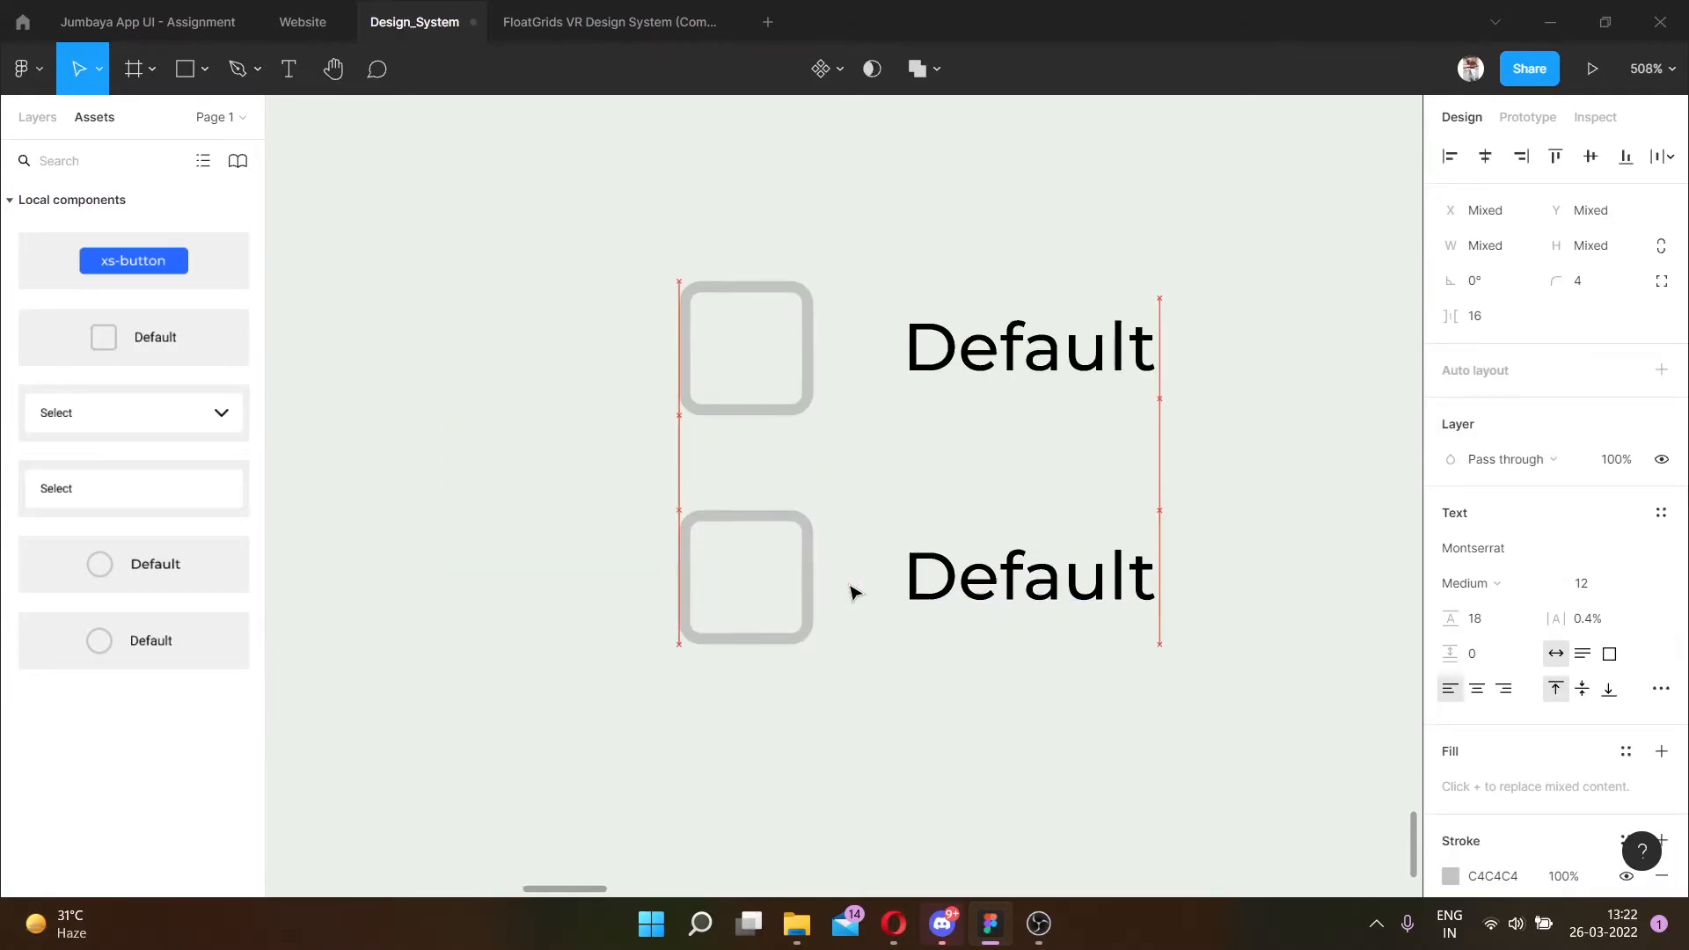
Show the lower square's fill and set both its fill and stroke to the document color 311FFF.
left_click(813, 578)
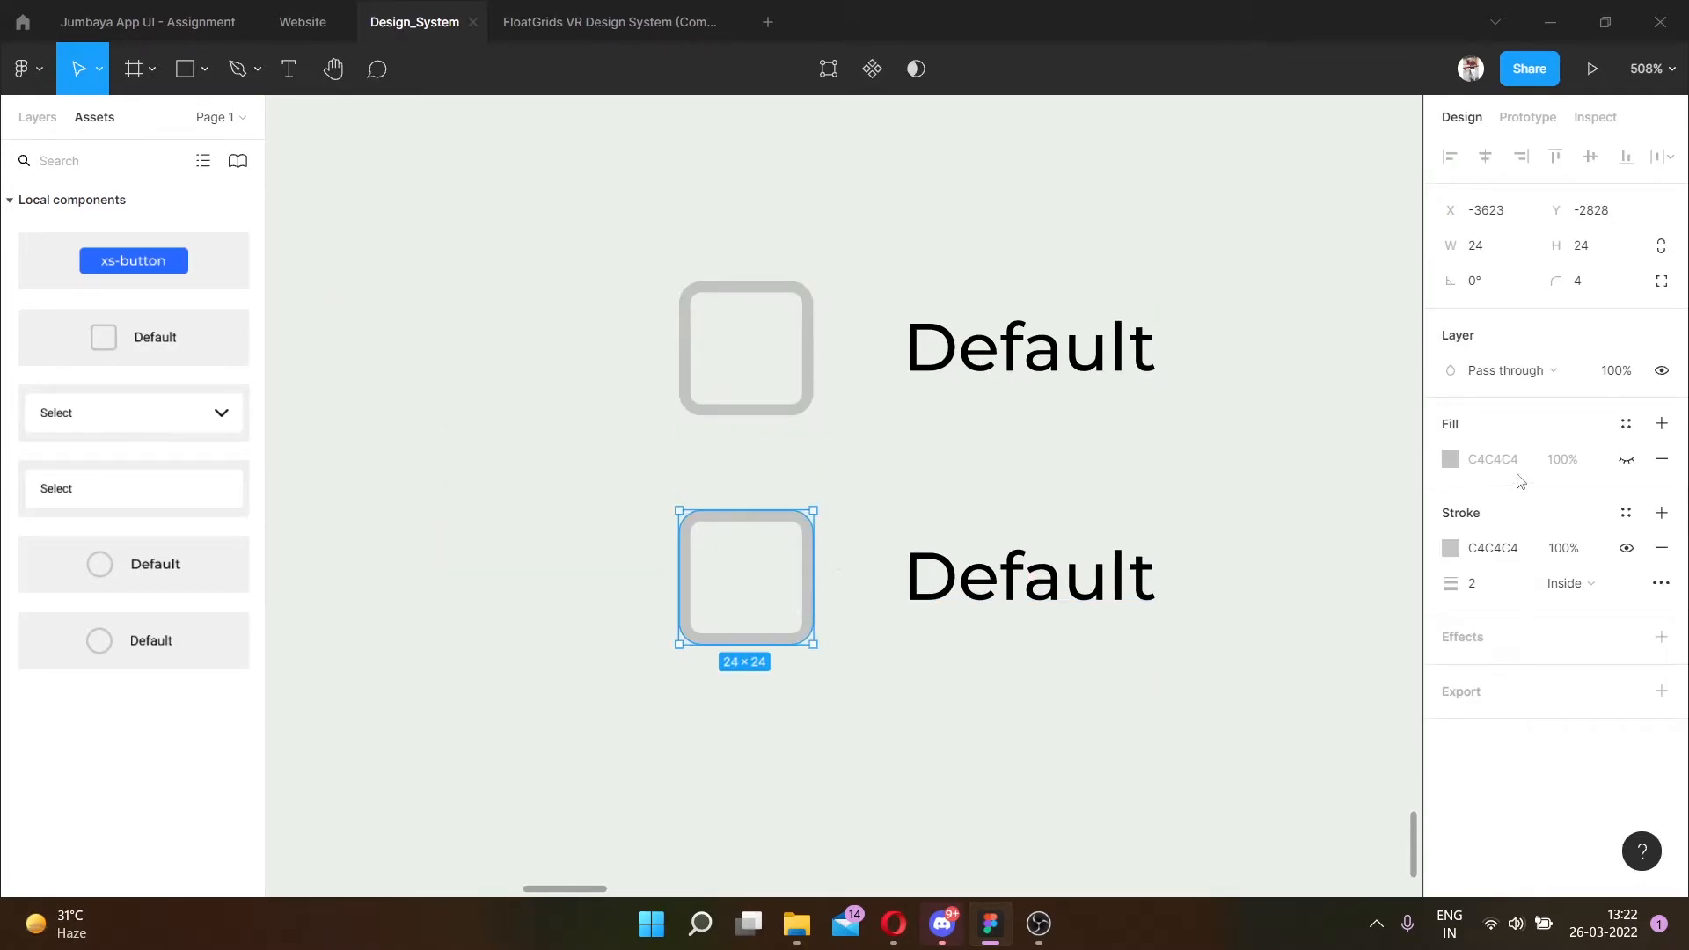
left_click(1625, 458)
left_click(1452, 460)
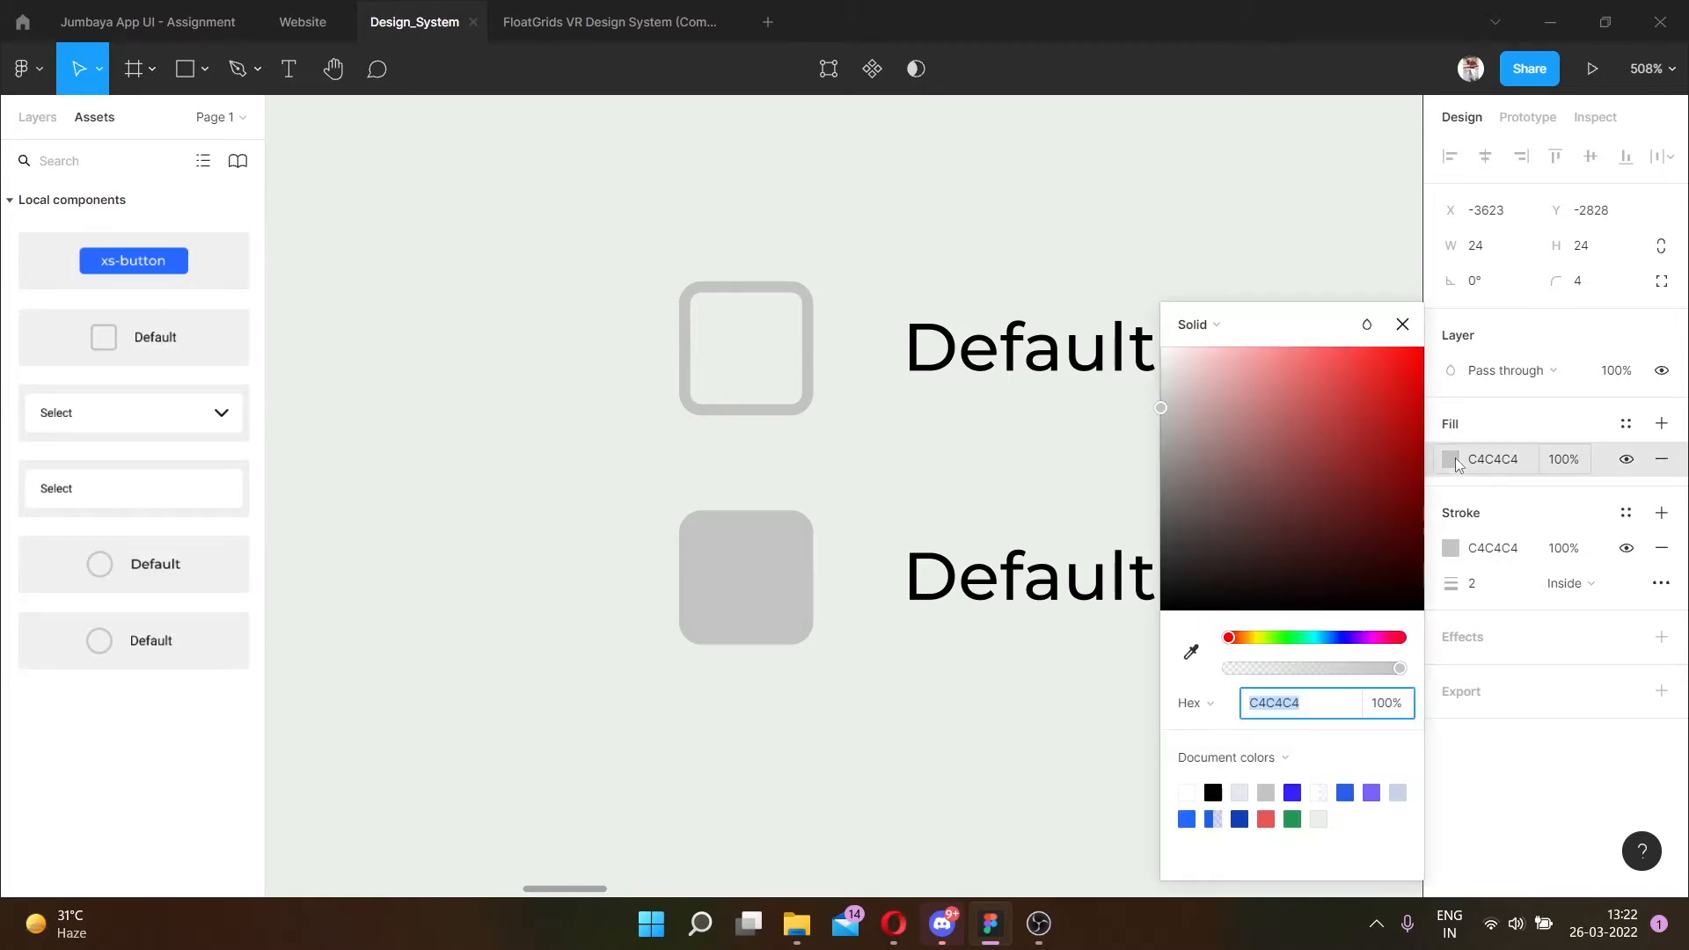
left_click(1291, 792)
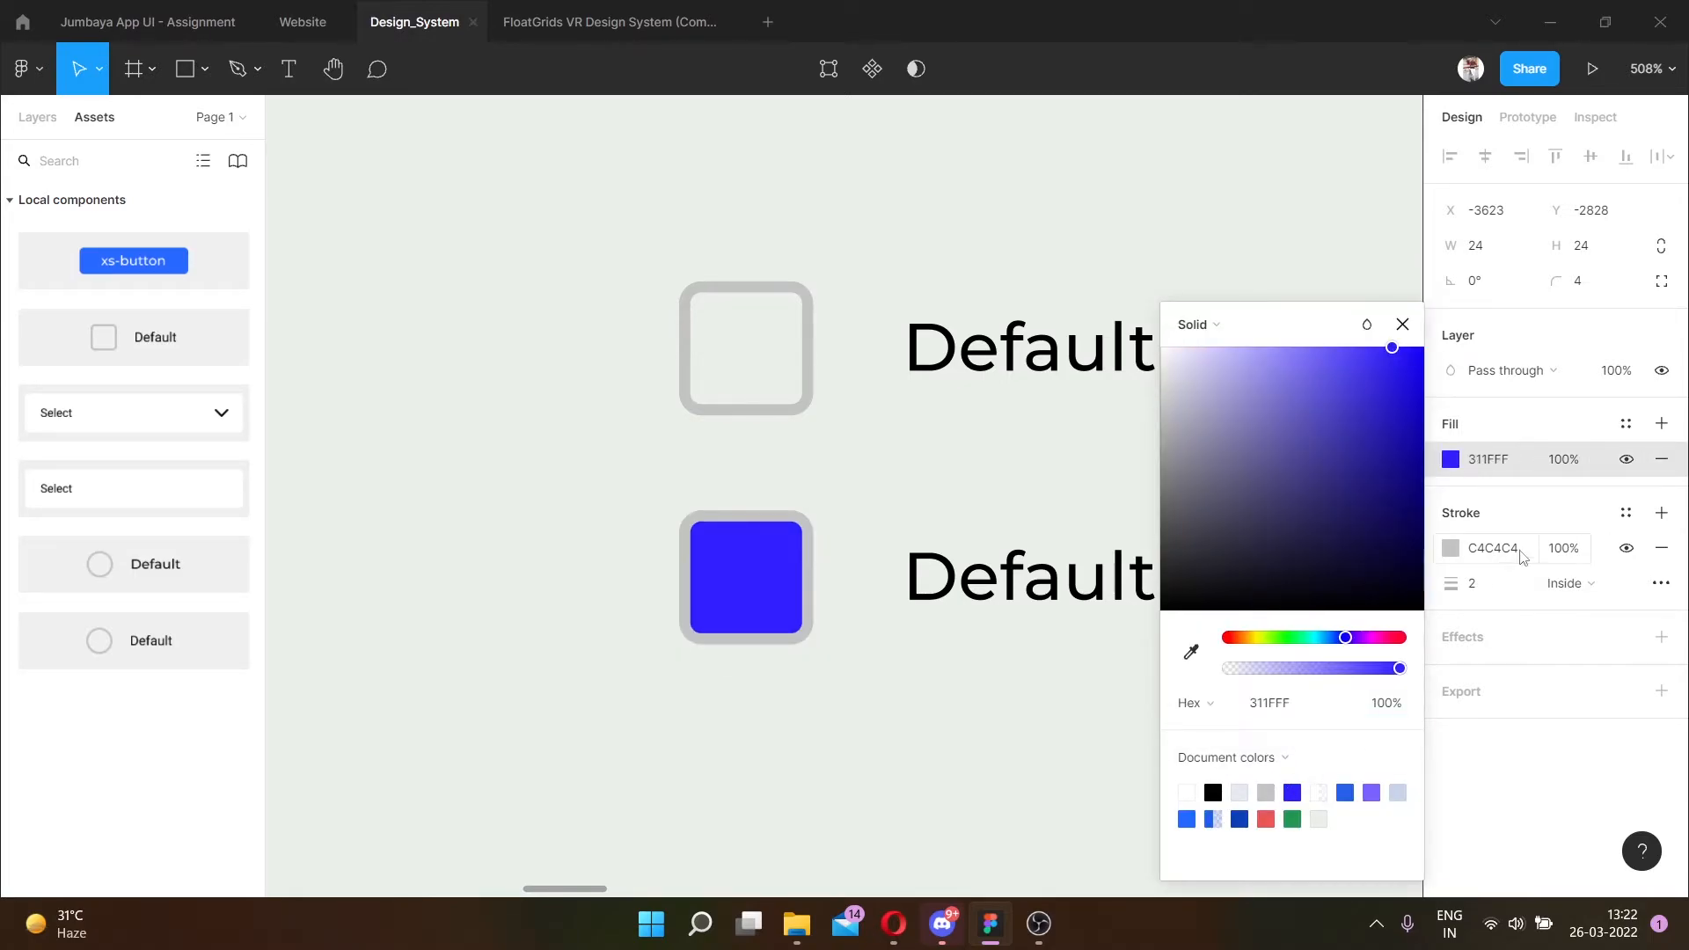
left_click(1451, 548)
left_click(1292, 792)
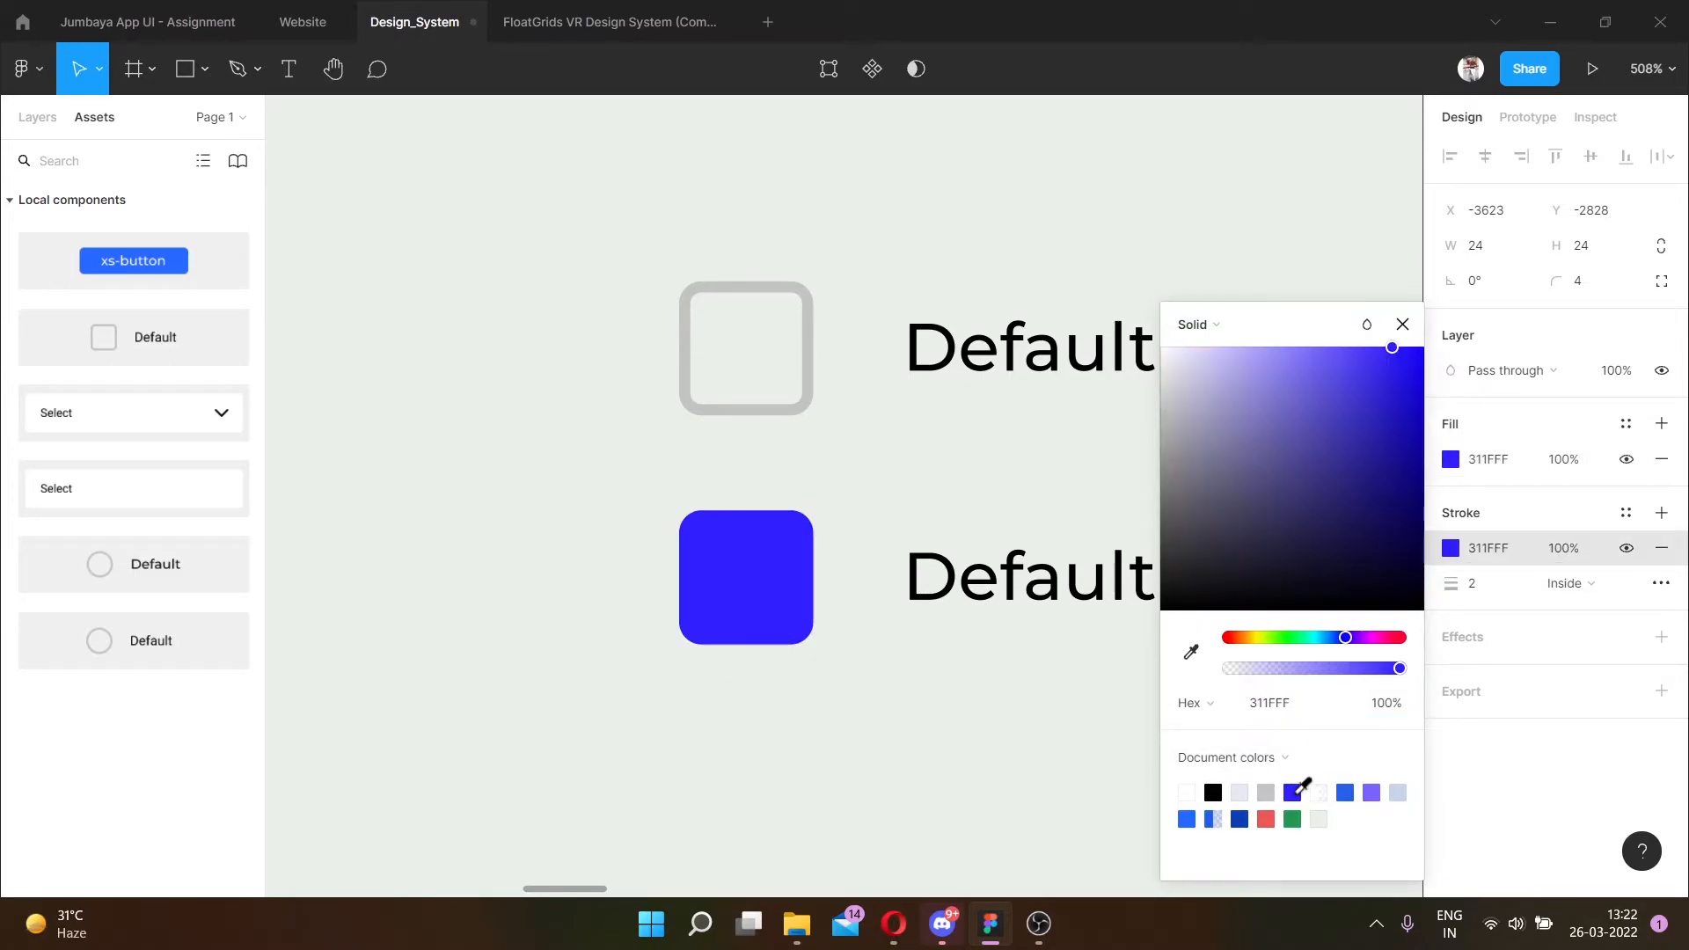
left_click(1012, 814)
Change the label beside the blue square to "Selected".
scroll(1012, 814, "down", 4)
scroll(1105, 709, "right", 3)
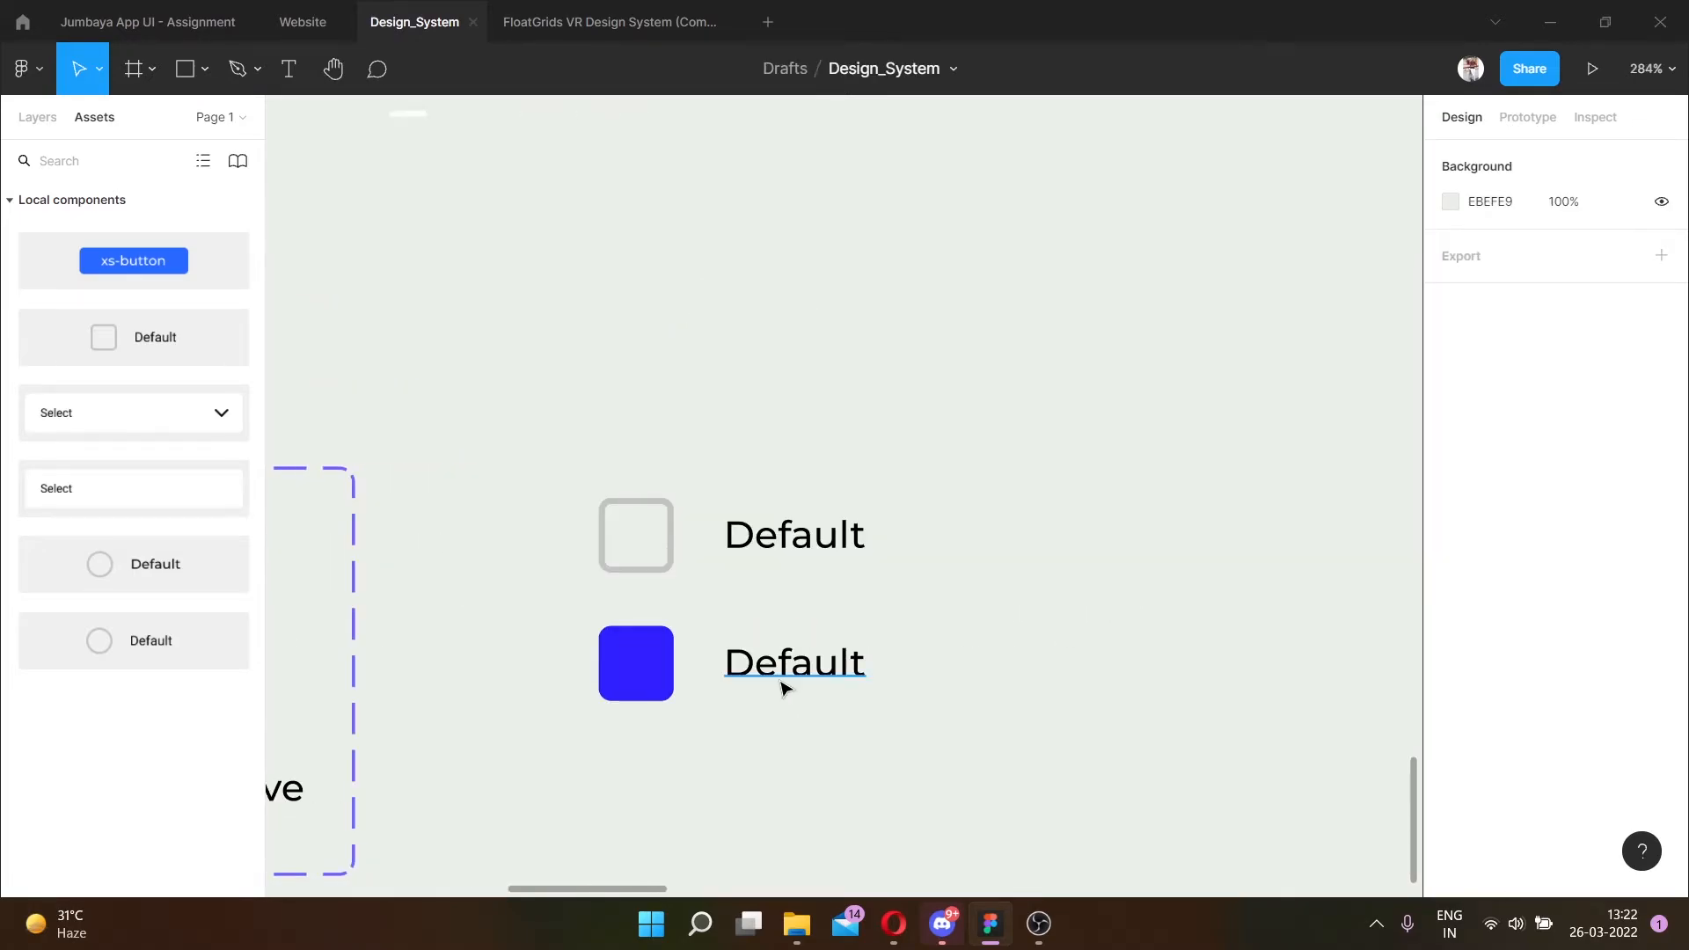
double_click(777, 689)
type("Se")
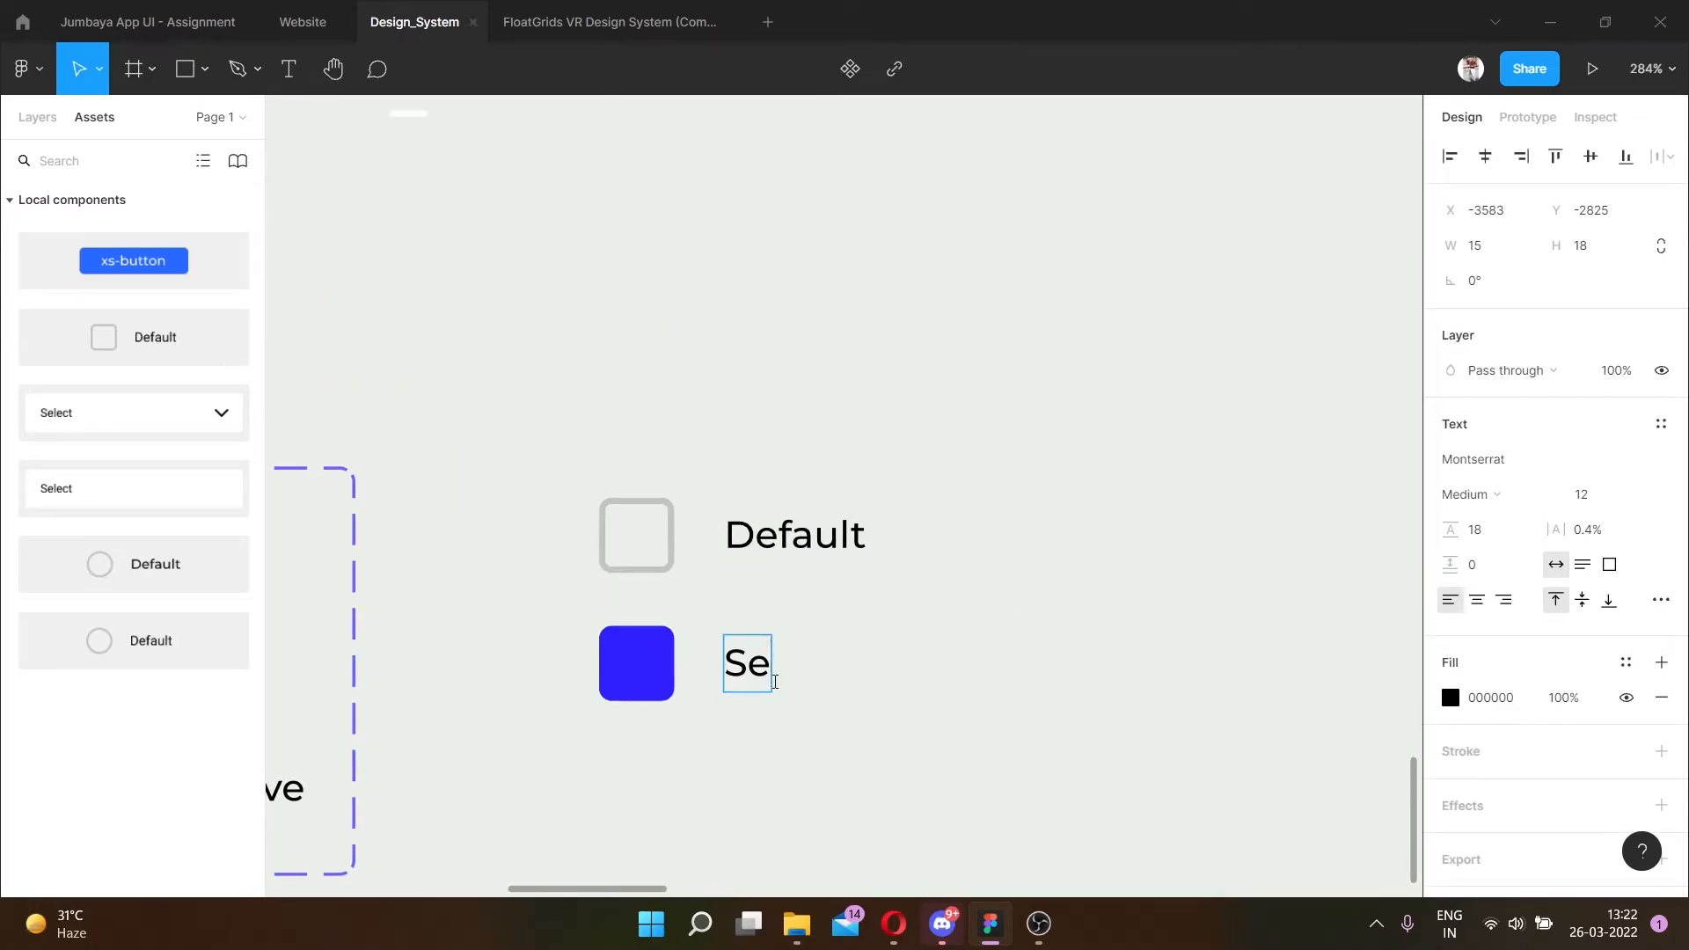
type("lected")
key("Escape")
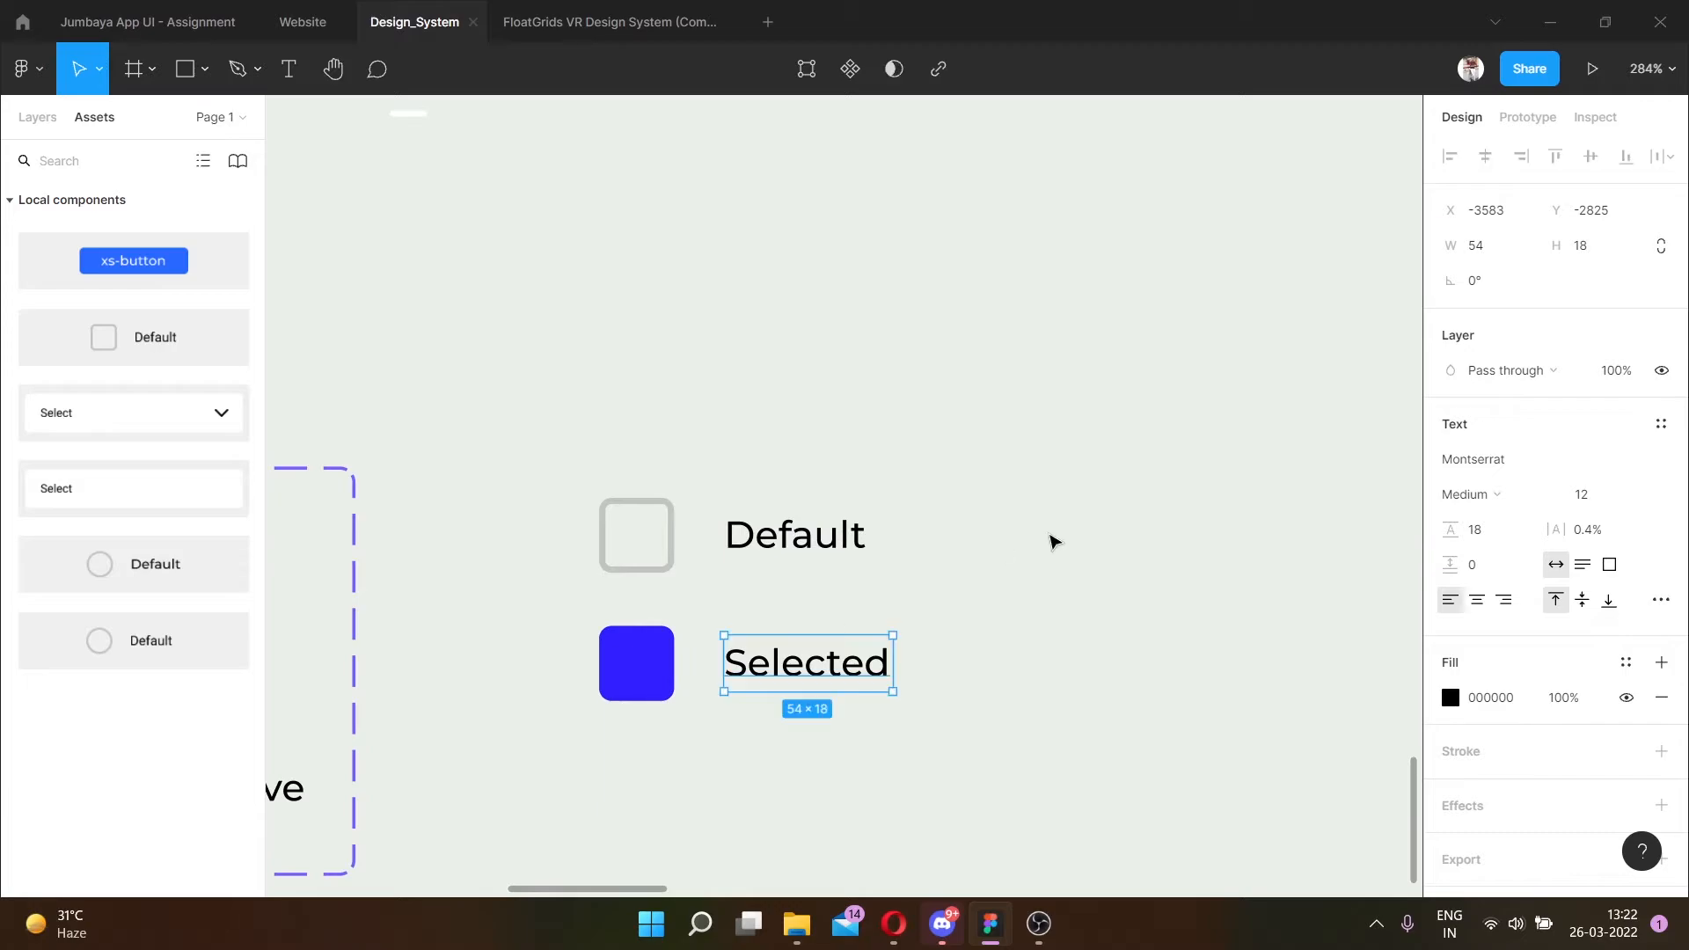
Move the white checkmark onto the center of the blue square beside the Selected label.
scroll(573, 644, "left", 2)
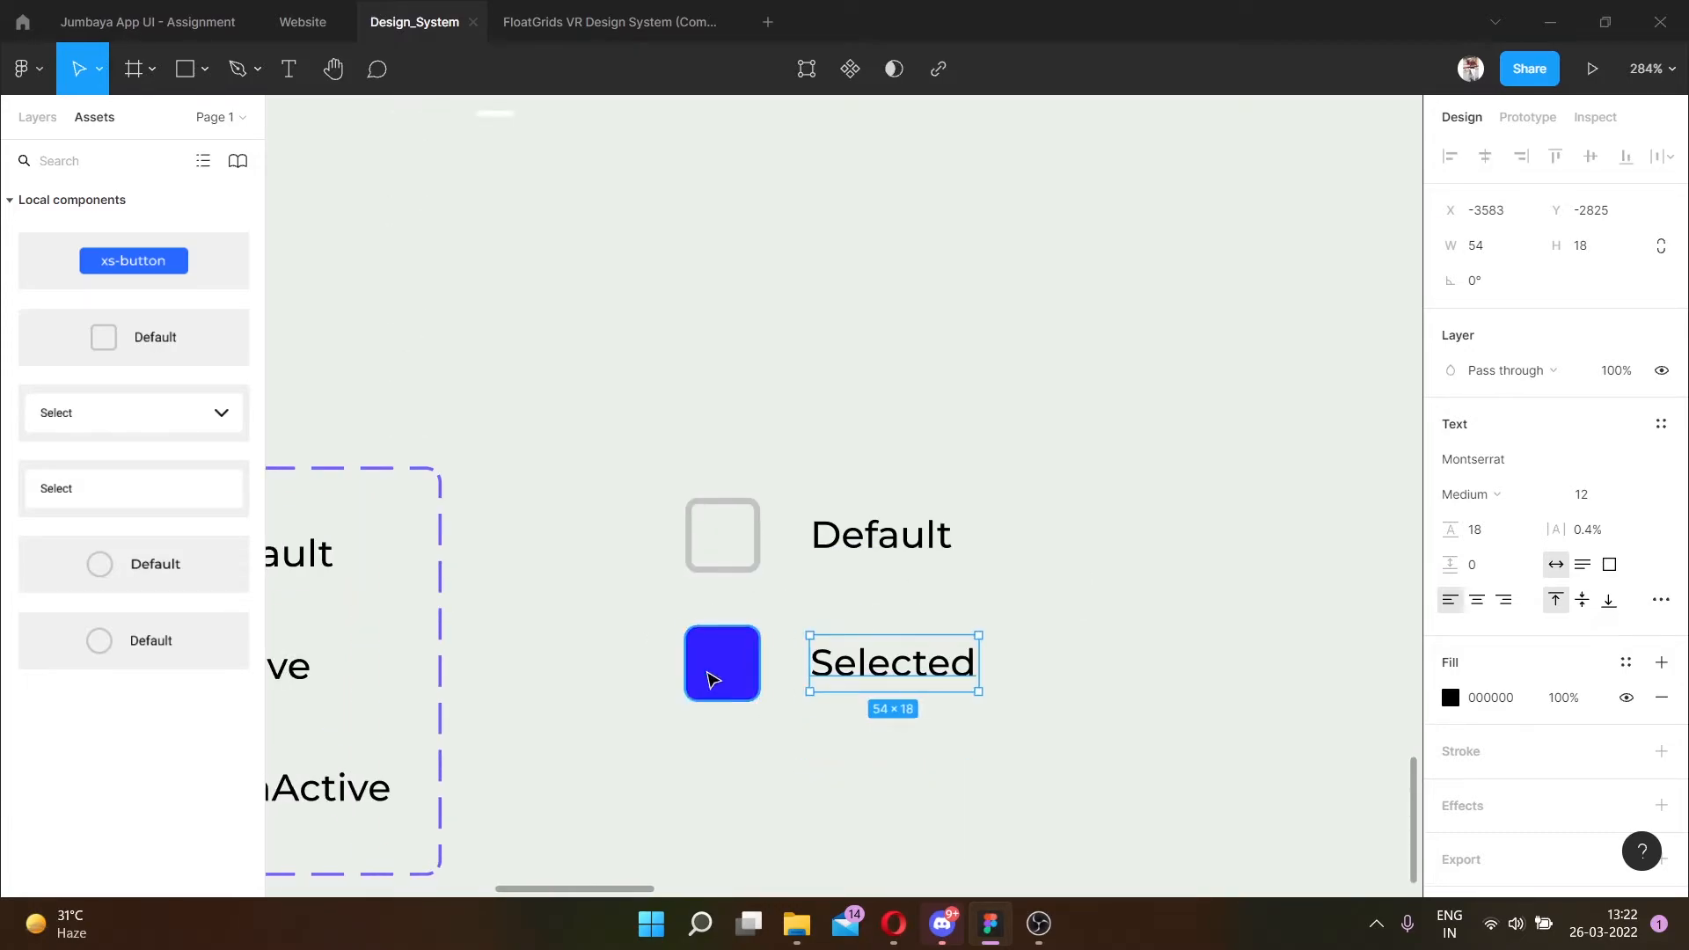
scroll(796, 699, "up", 5)
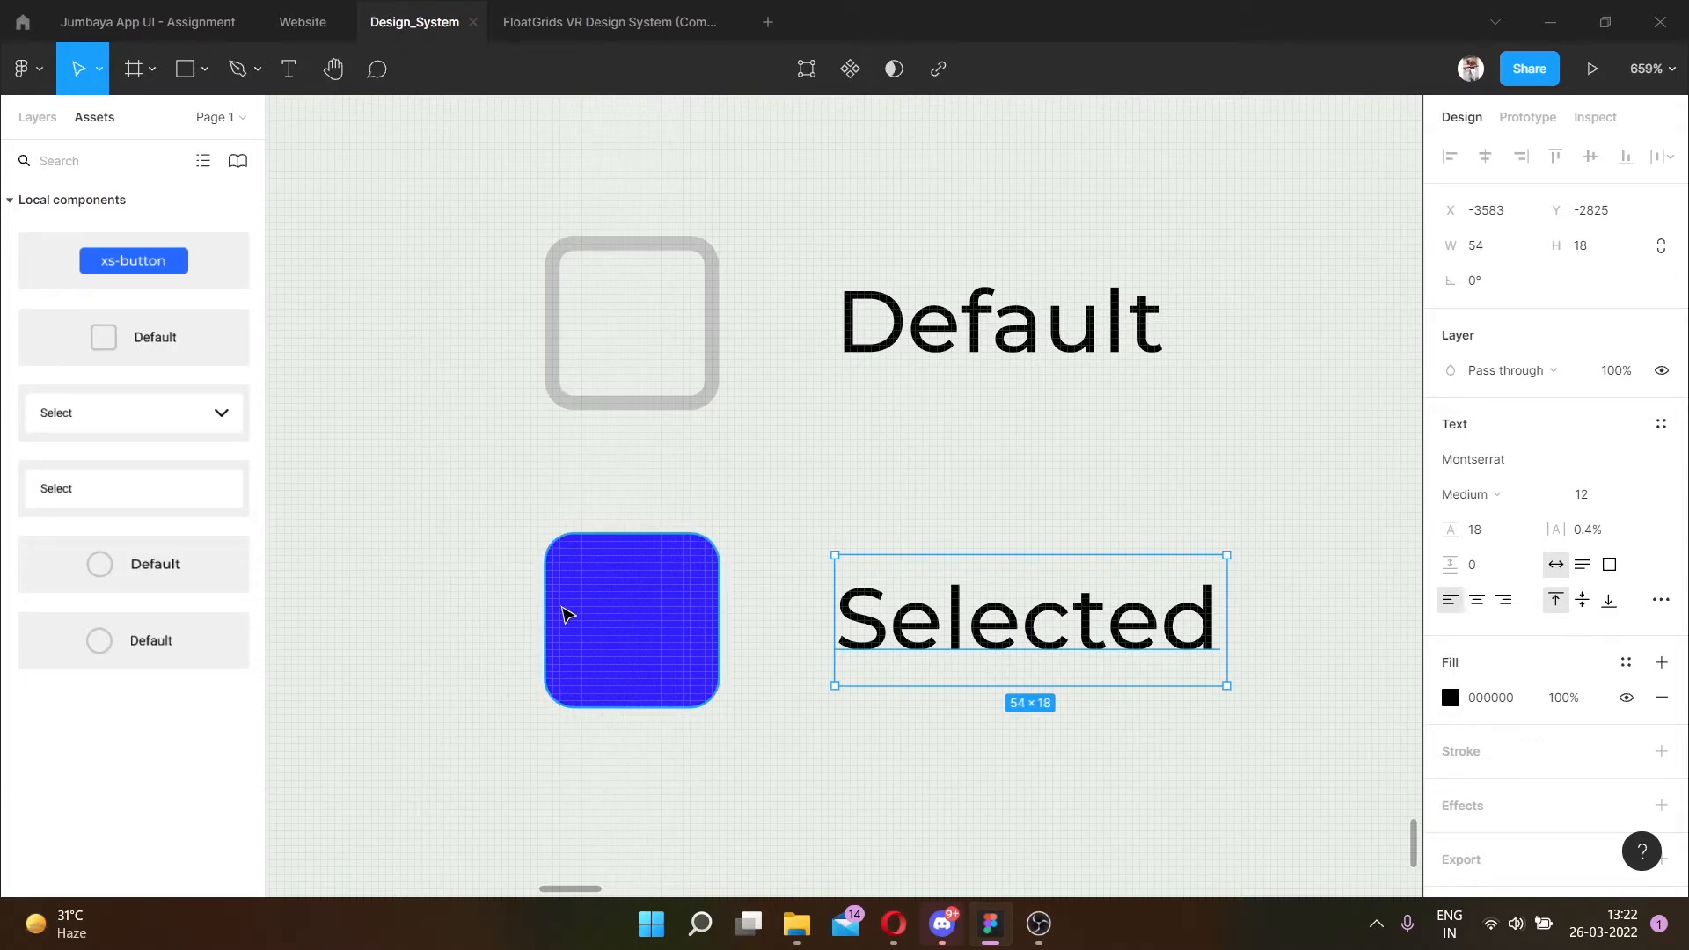
scroll(737, 379, "down", 3)
scroll(736, 379, "up", 8)
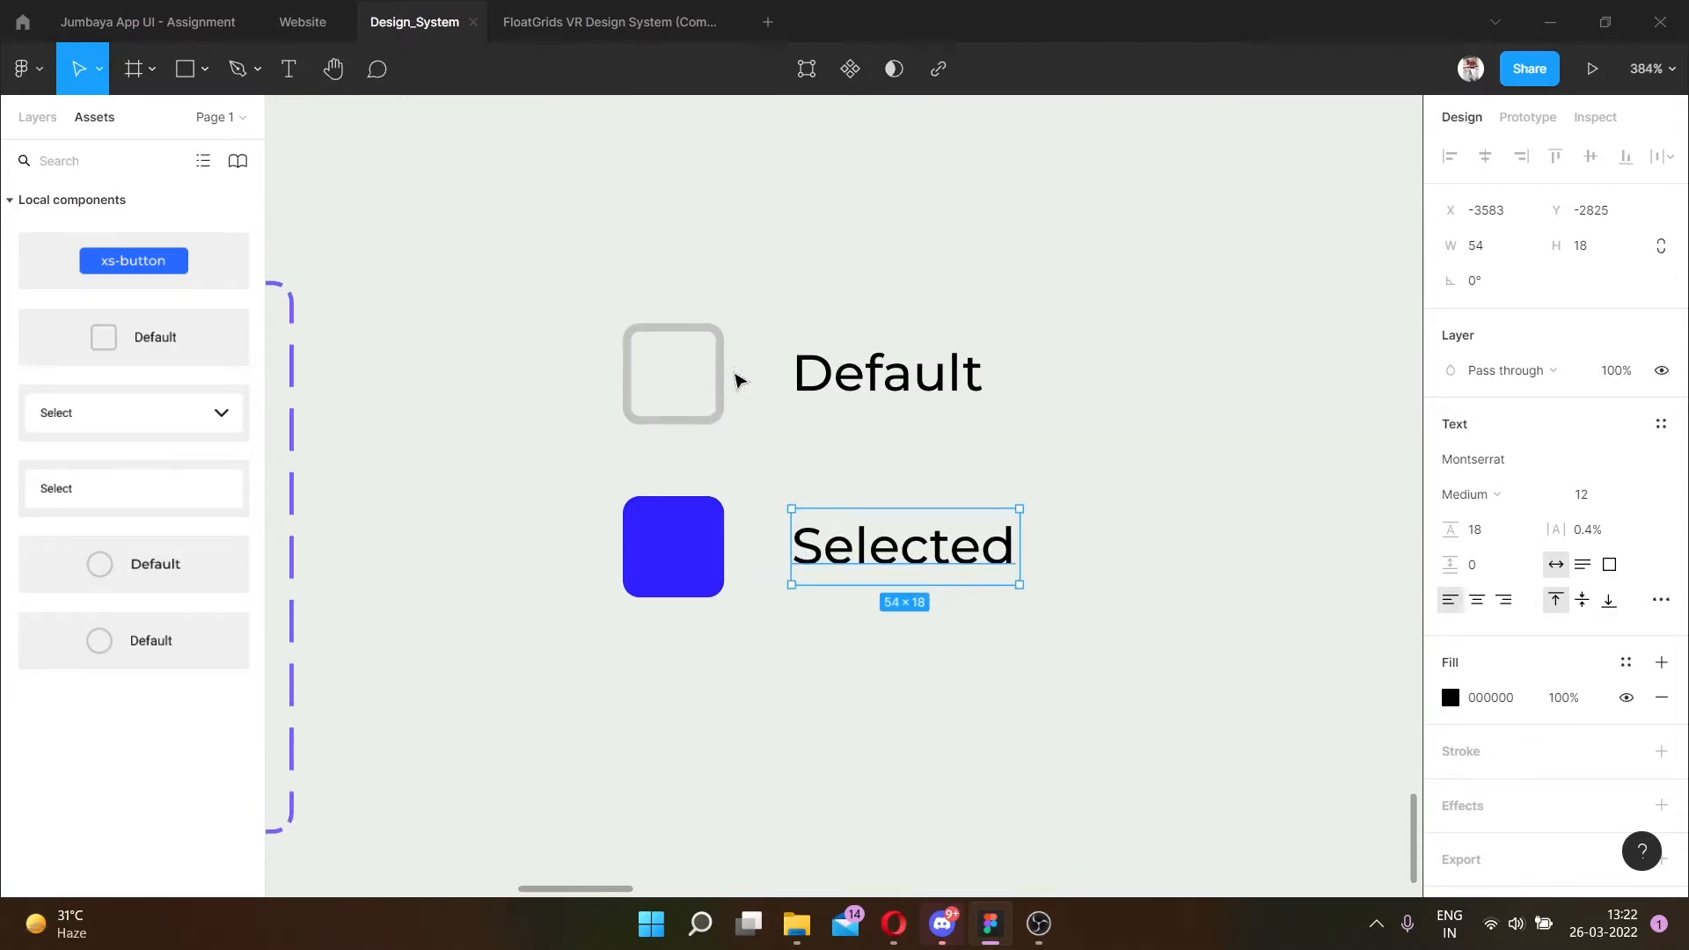
scroll(737, 378, "left", 3)
left_click_drag(589, 349, 1301, 294)
scroll(1328, 366, "down", 5)
scroll(1111, 677, "down", 1)
left_click_drag(1111, 677, 890, 610)
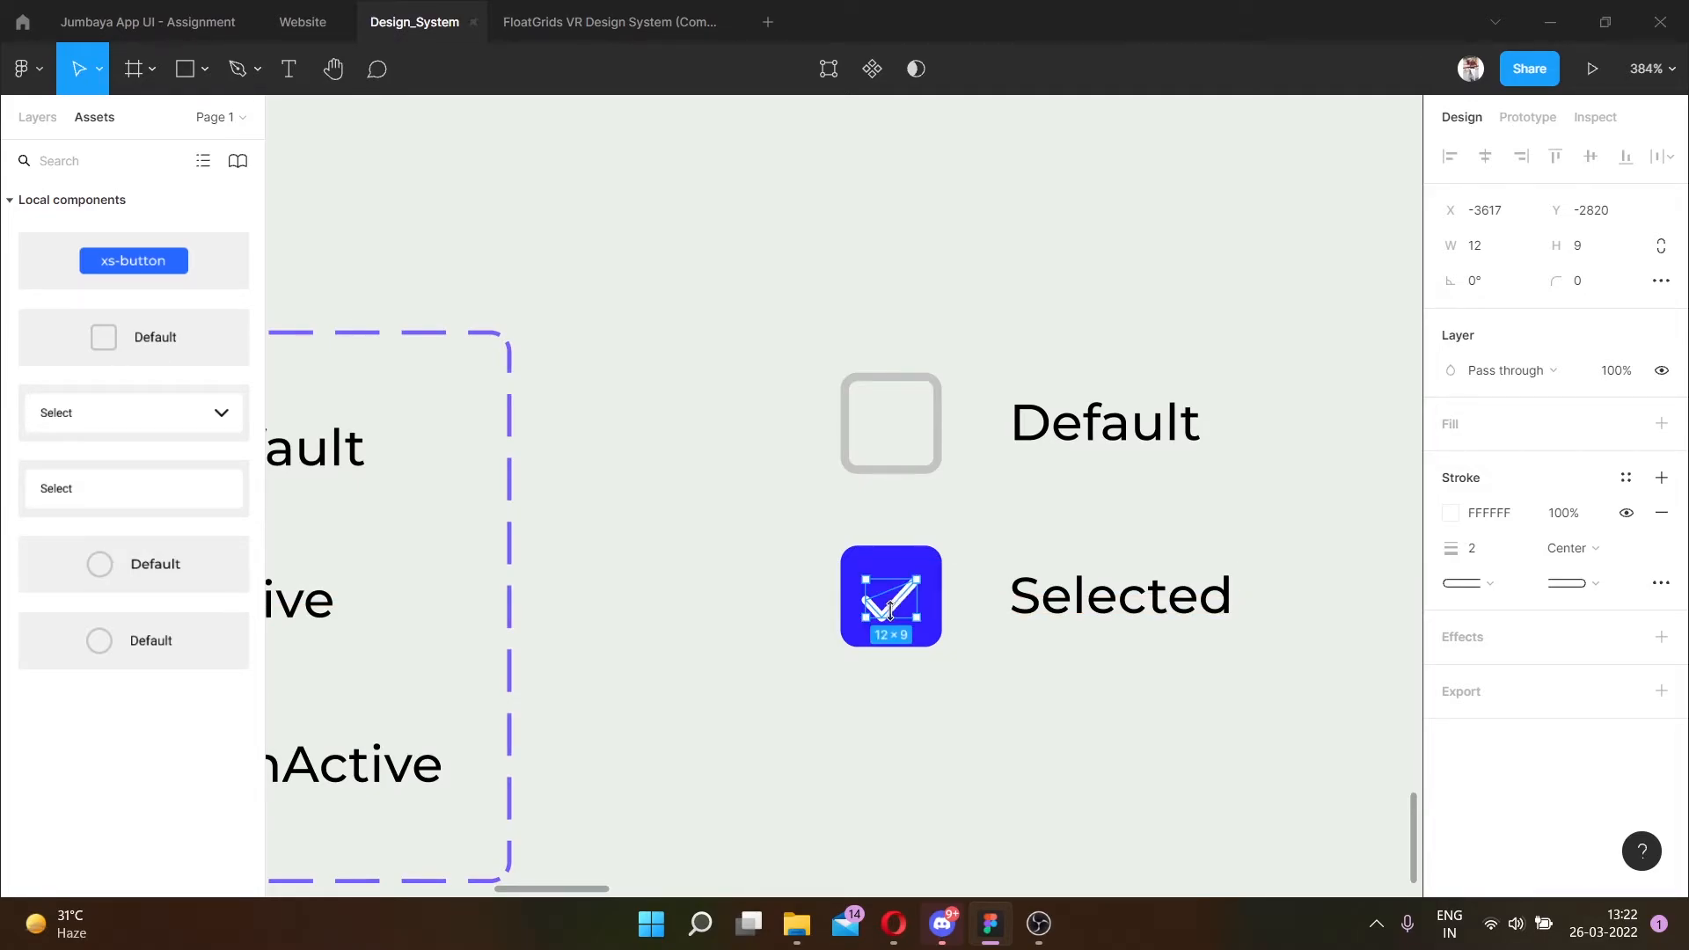
scroll(935, 649, "up", 3)
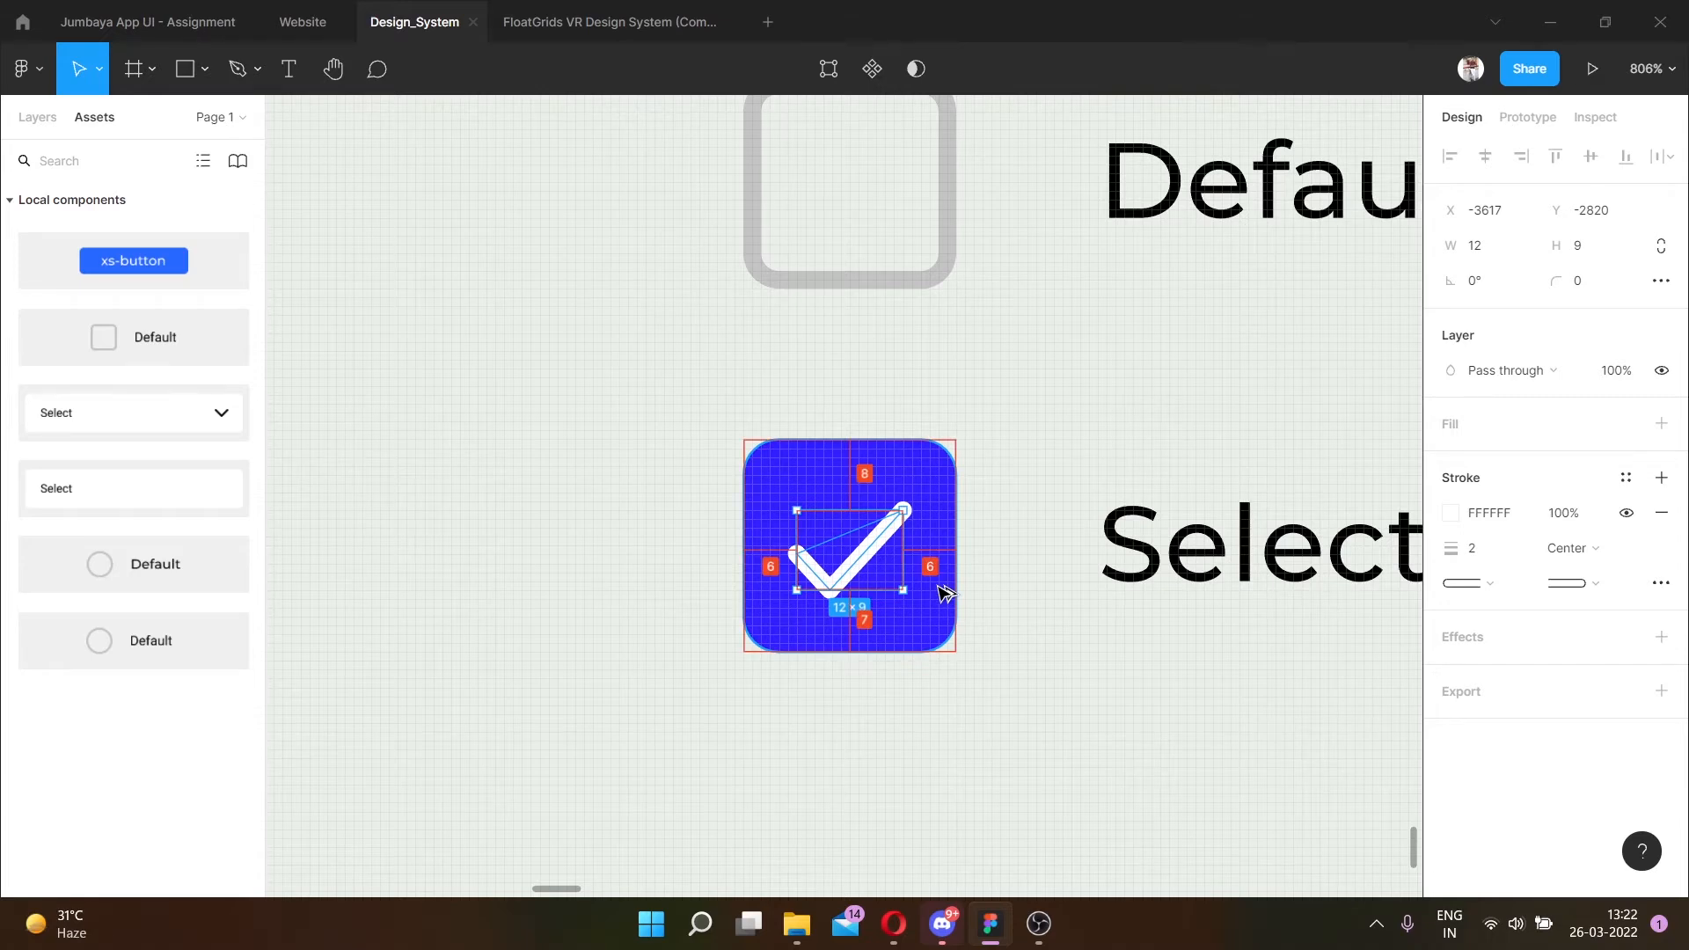
Open the Feather Icons plugin, browse its icon list for the checkmark, and close the plugin.
right_click(527, 237)
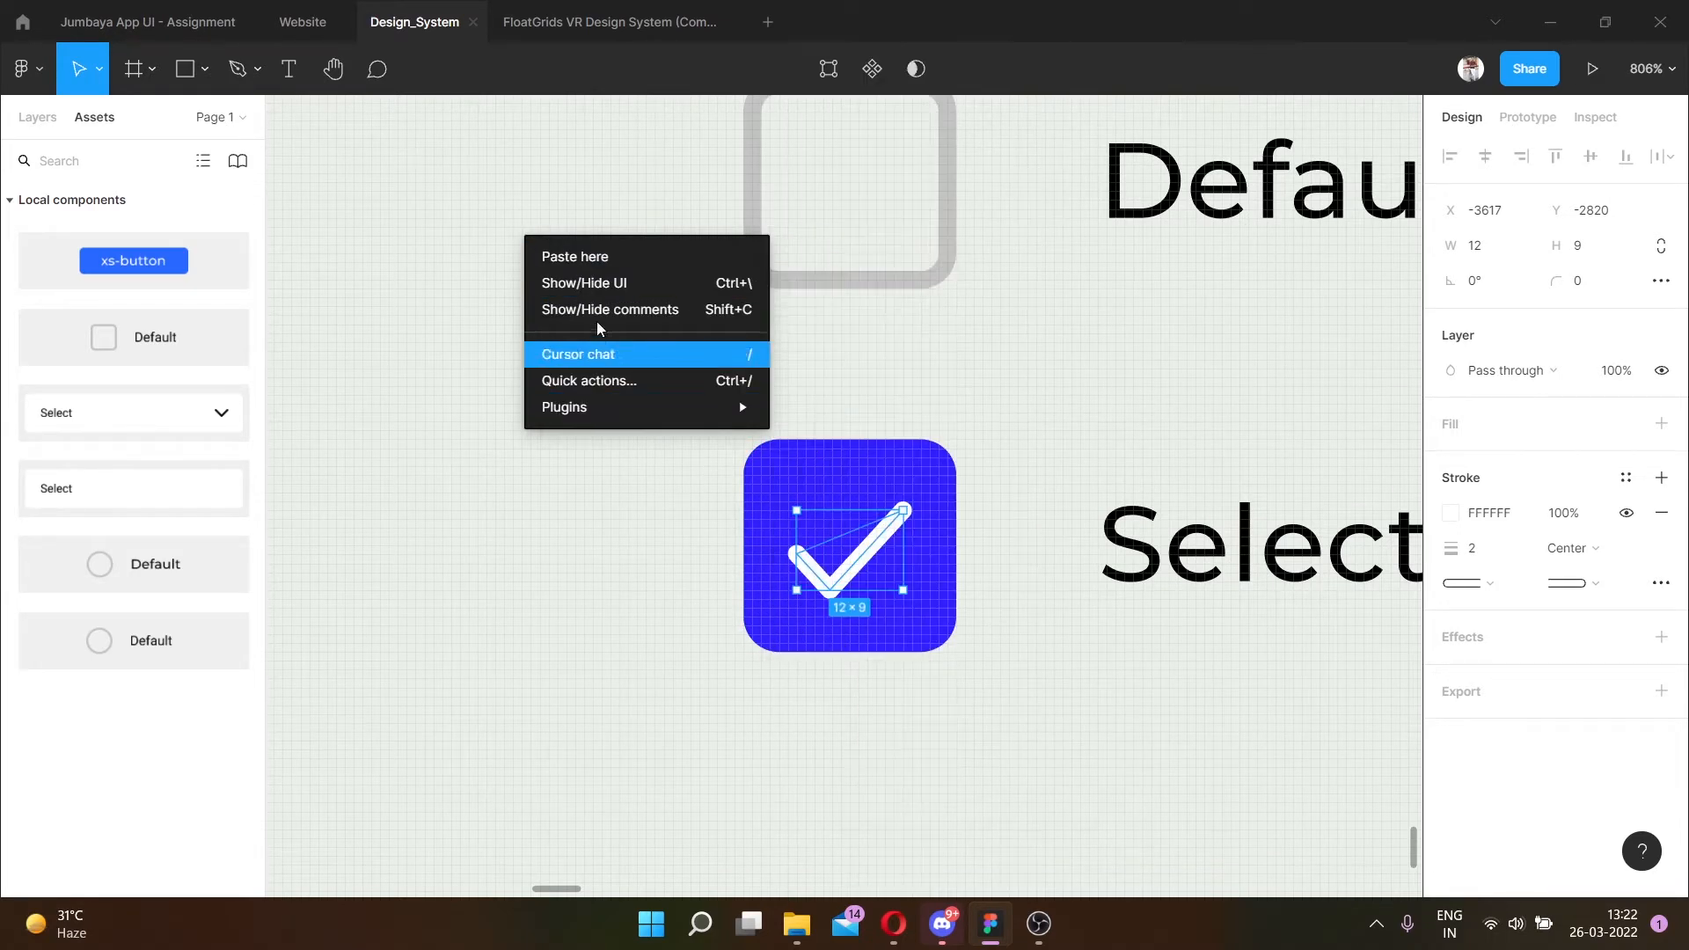
left_click(400, 477)
right_click(463, 294)
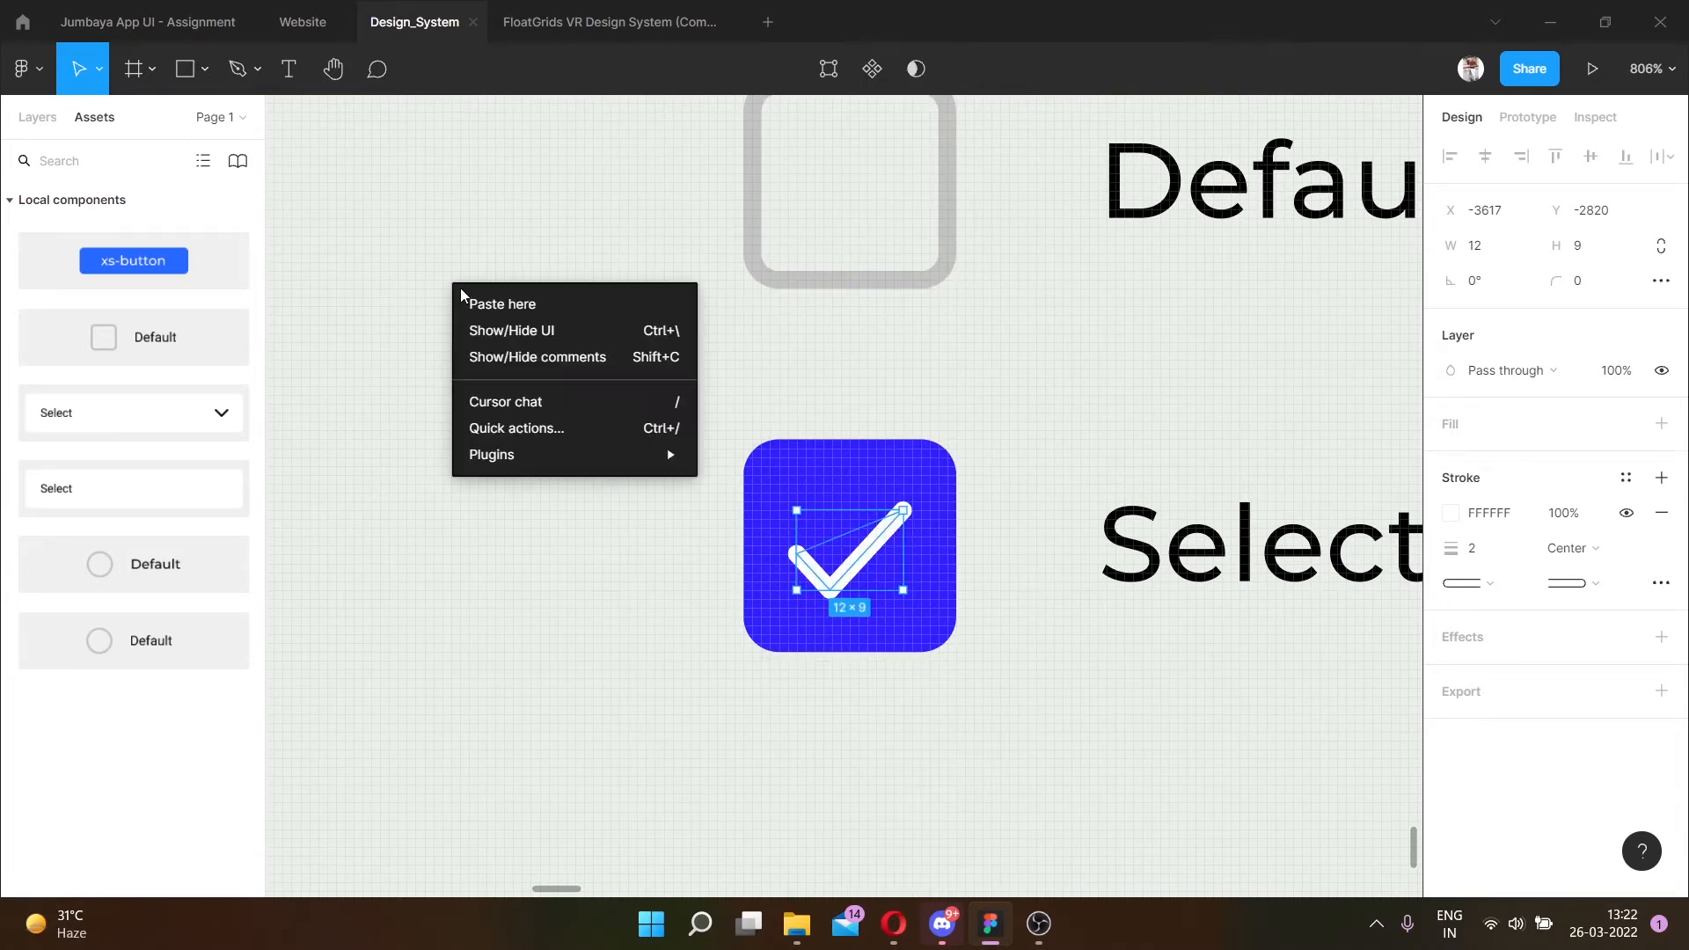
mouse_move(528, 454)
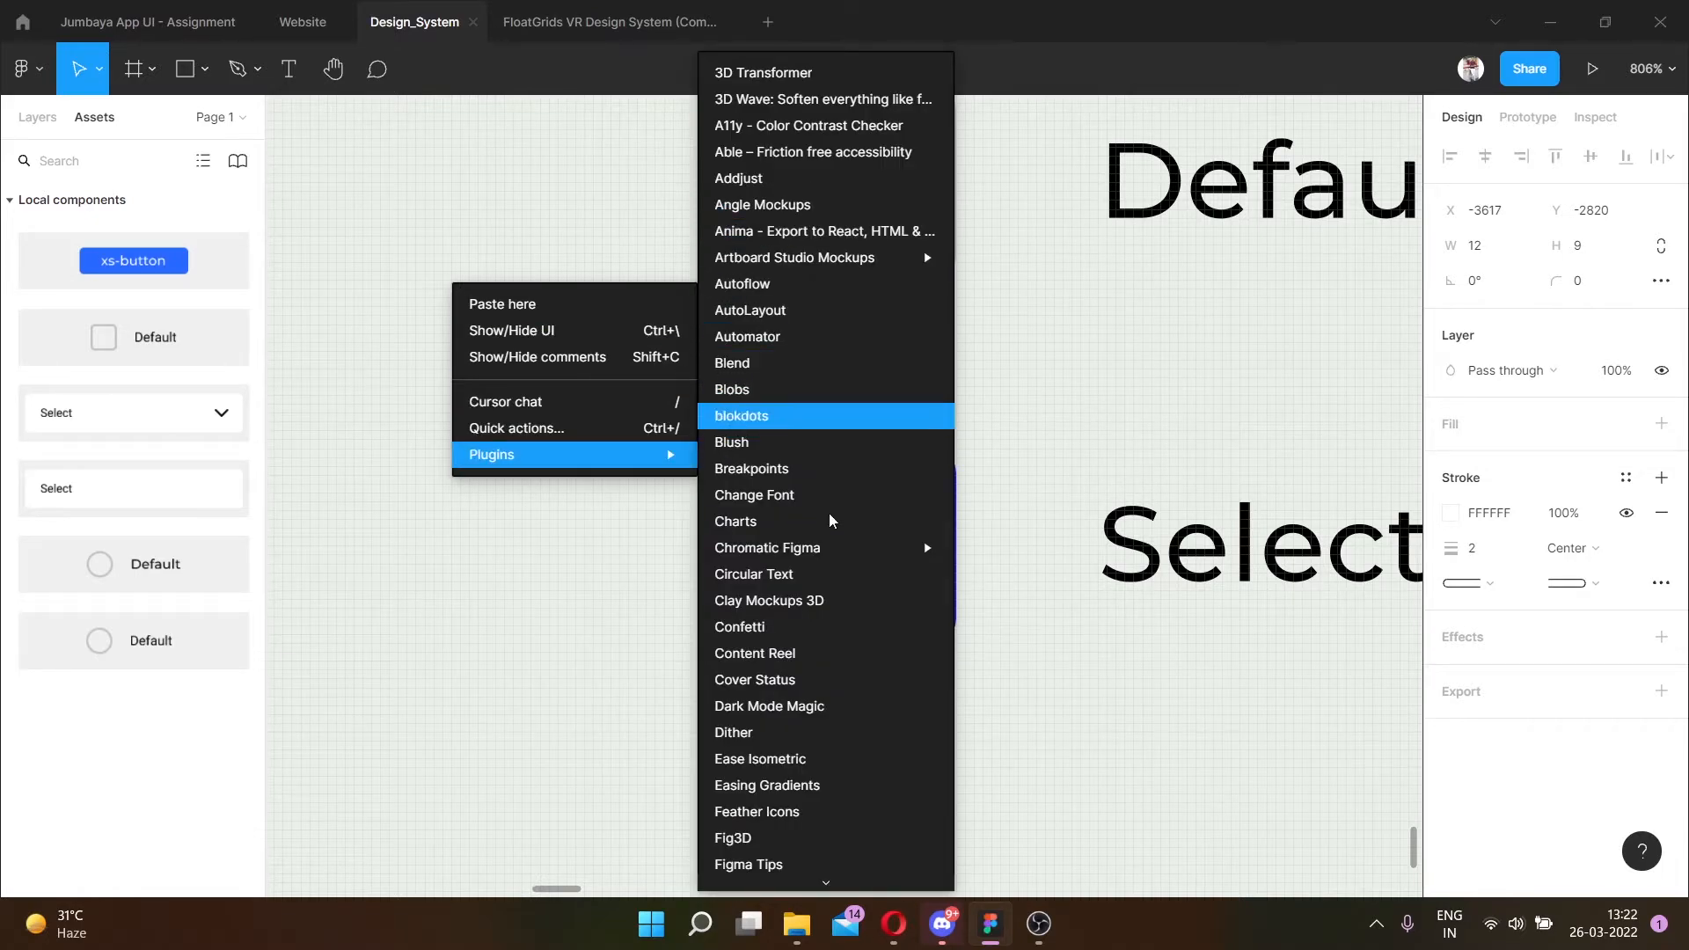
scroll(826, 510, "down", 5)
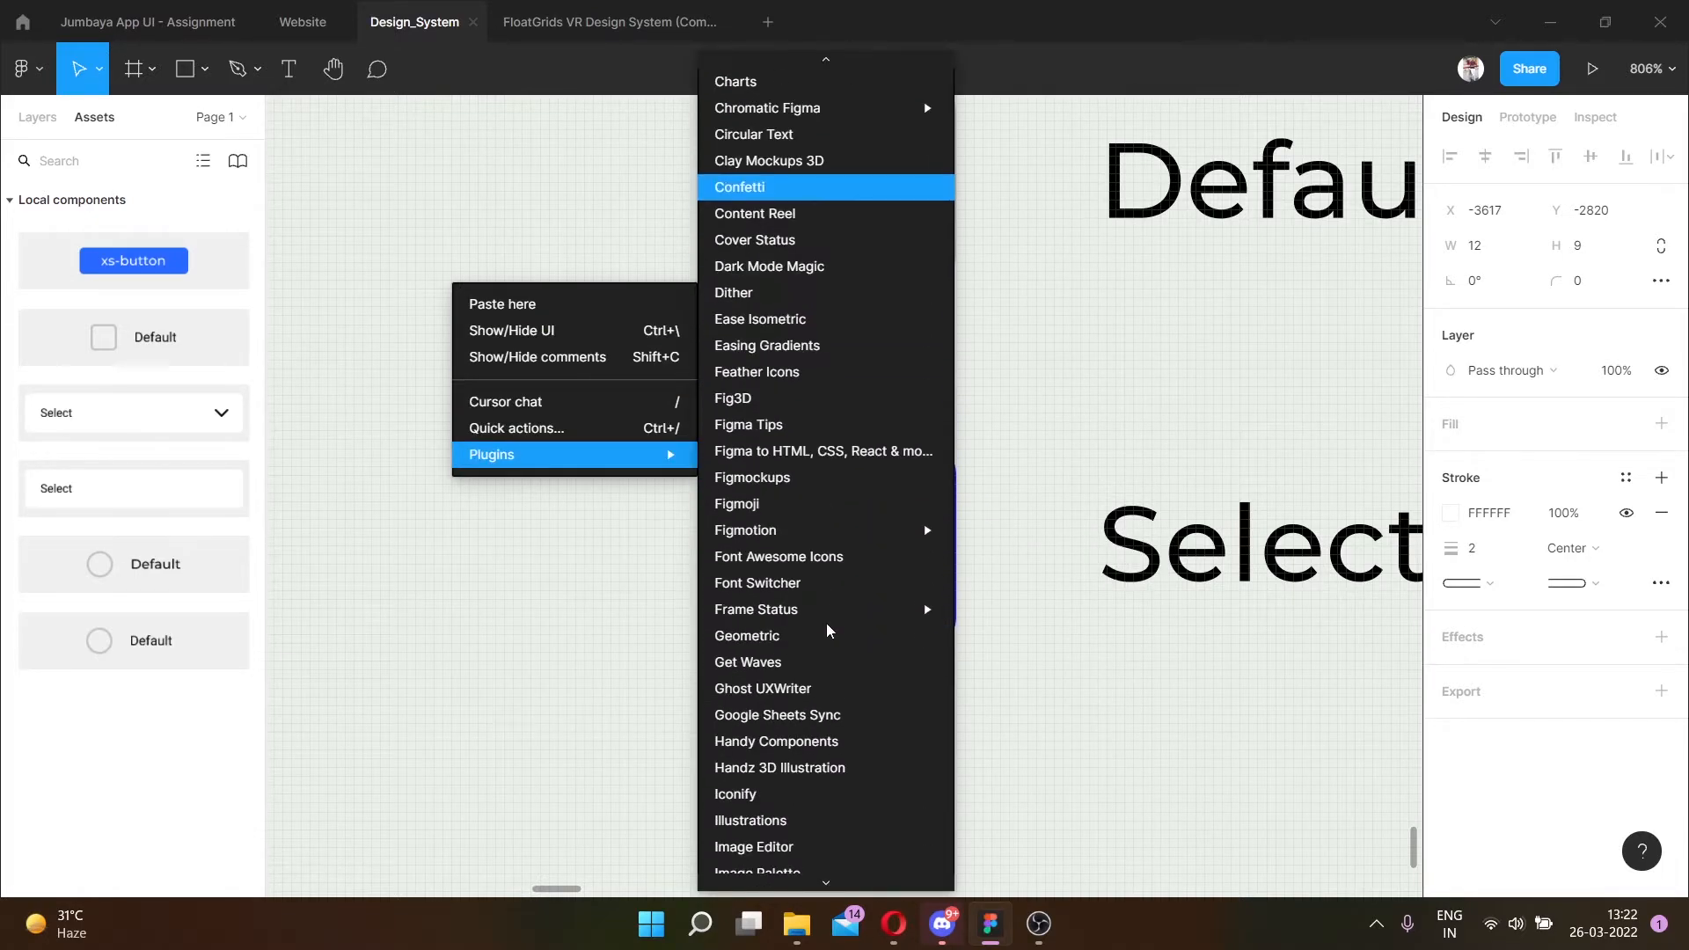
left_click(748, 382)
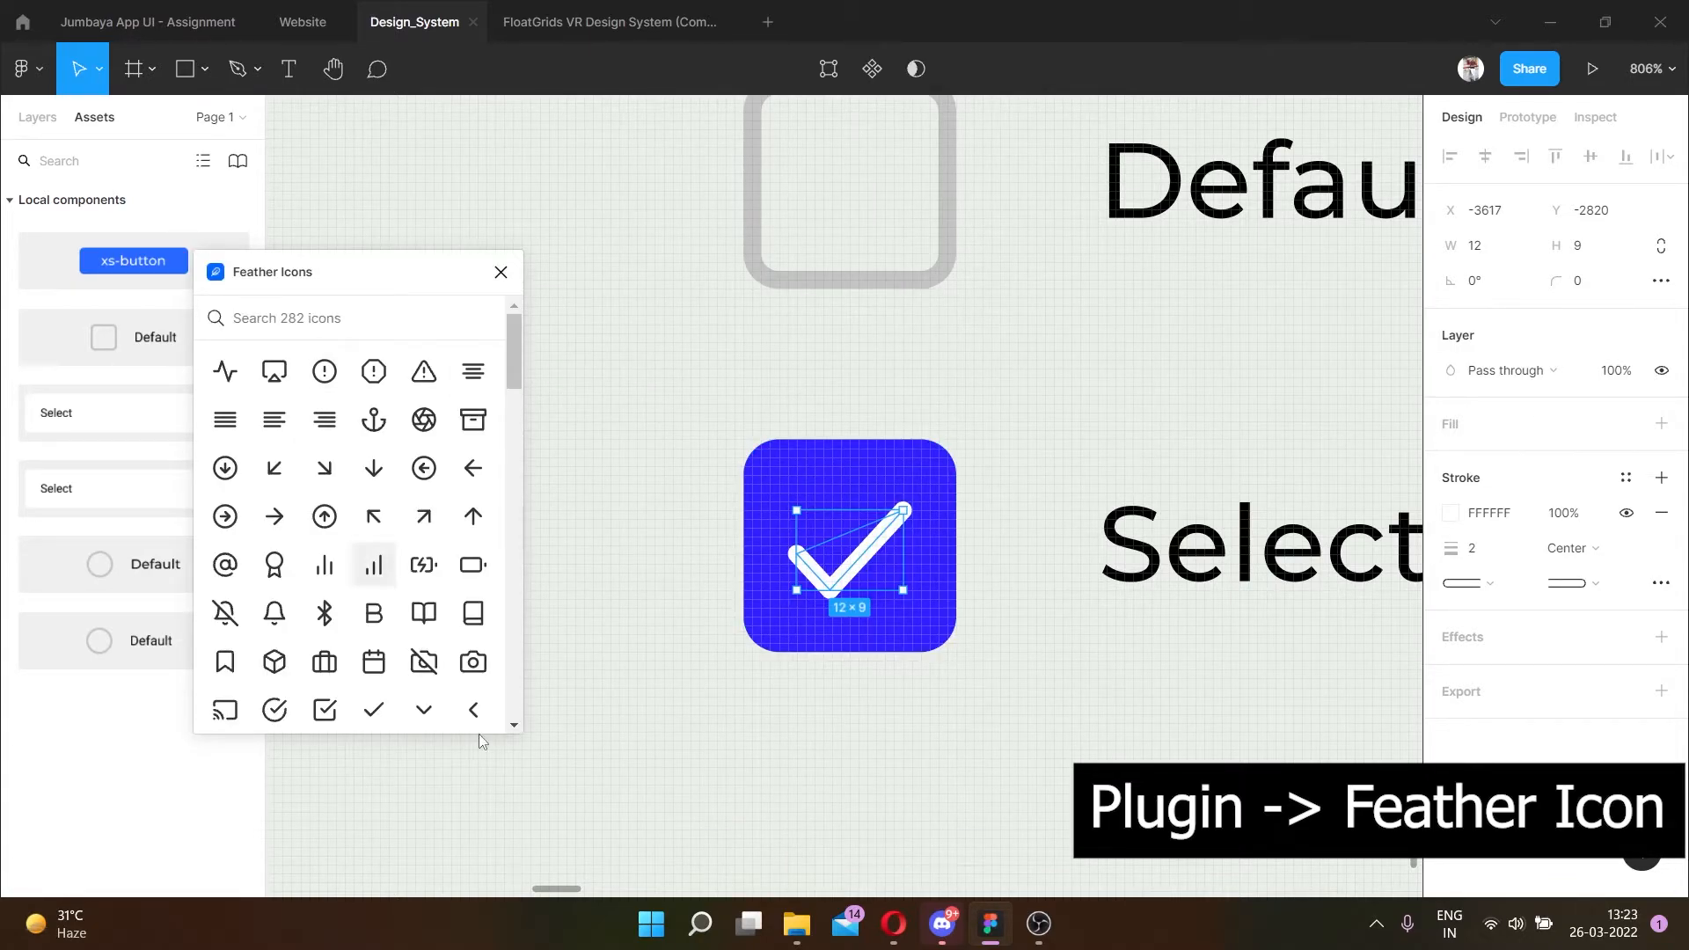
scroll(371, 720, "down", 1)
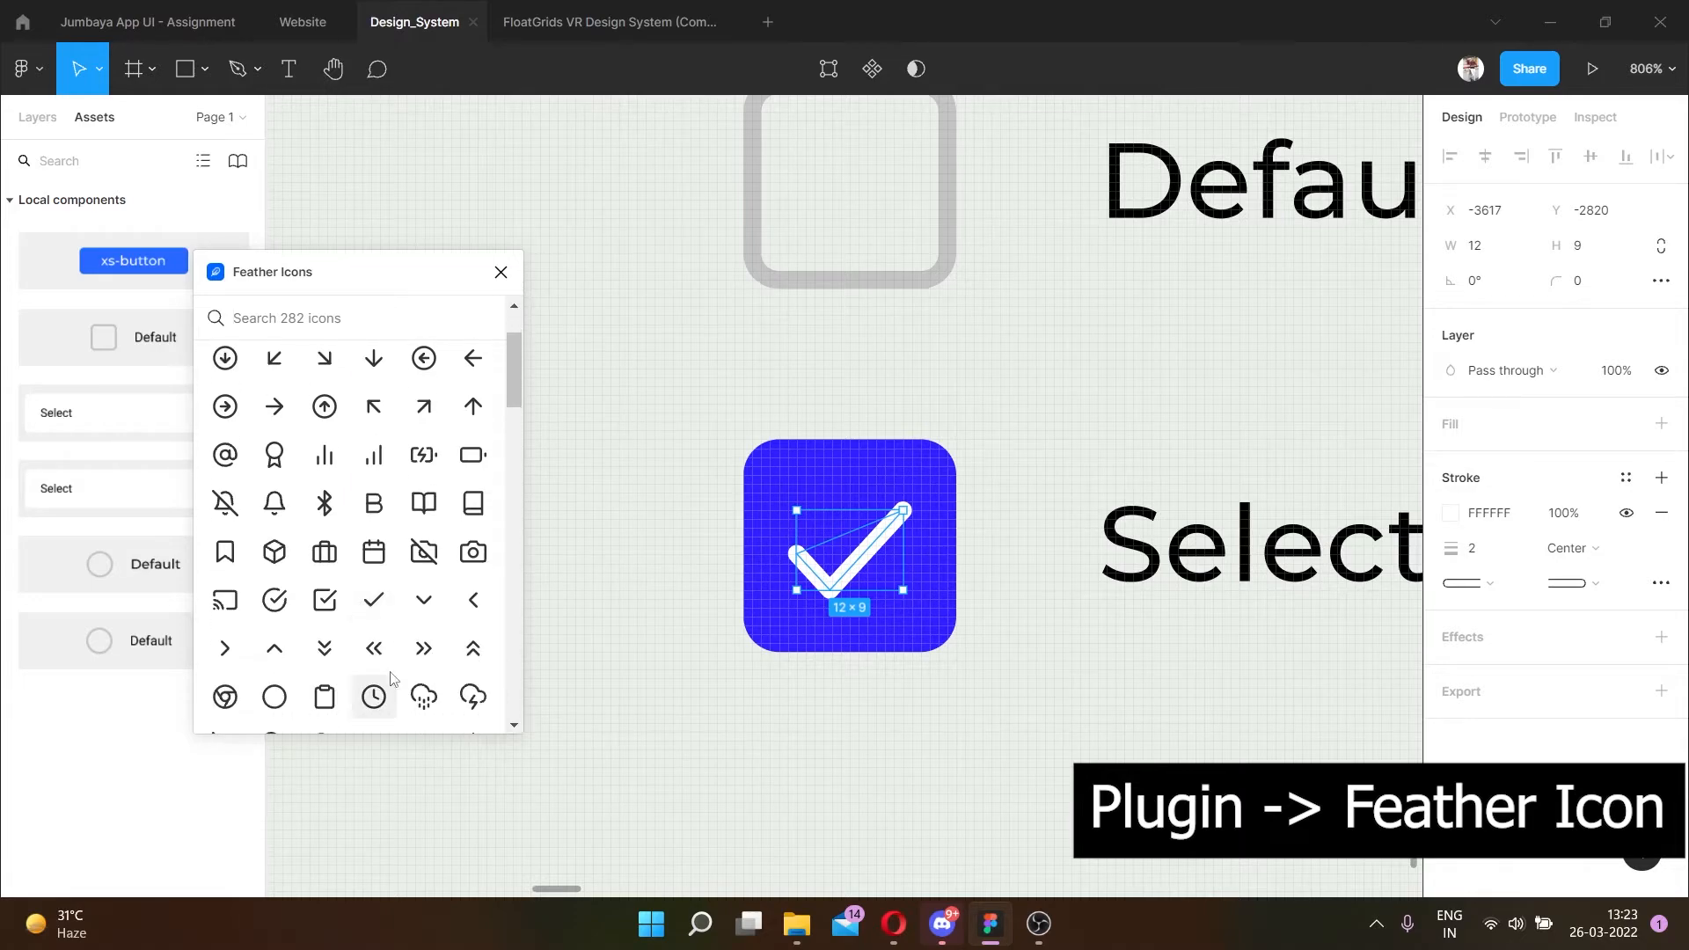
left_click(503, 276)
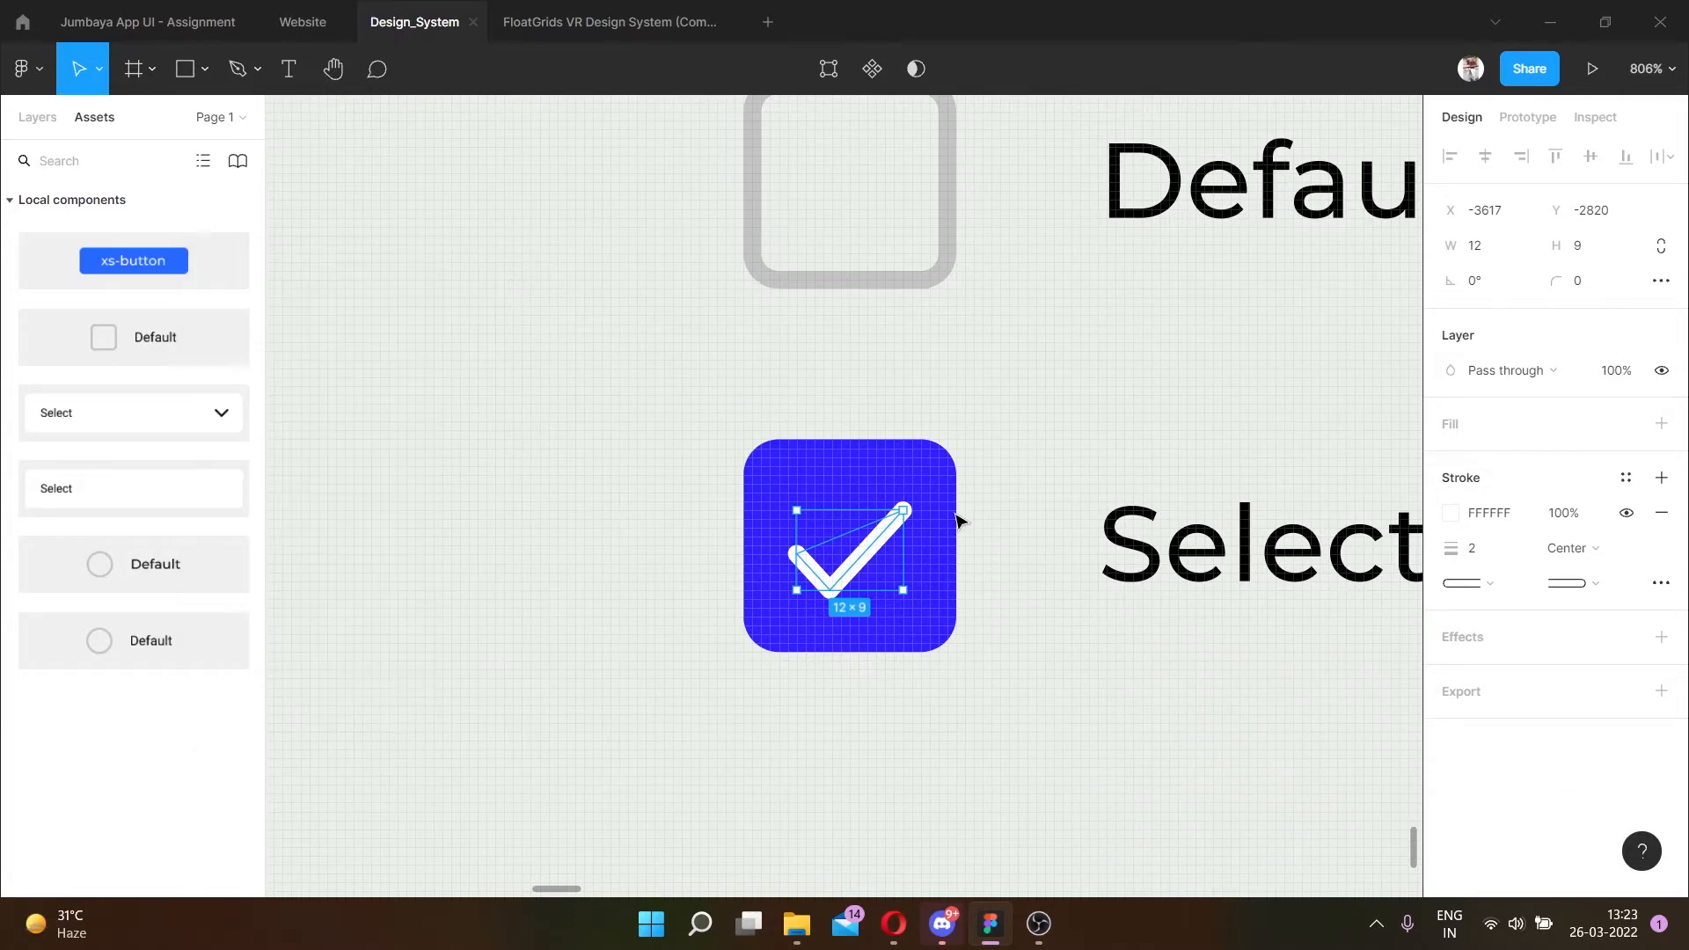
Vertically center the white checkmark and the blue square beside the Selected label.
left_click(956, 425)
left_click(883, 532)
key("alt")
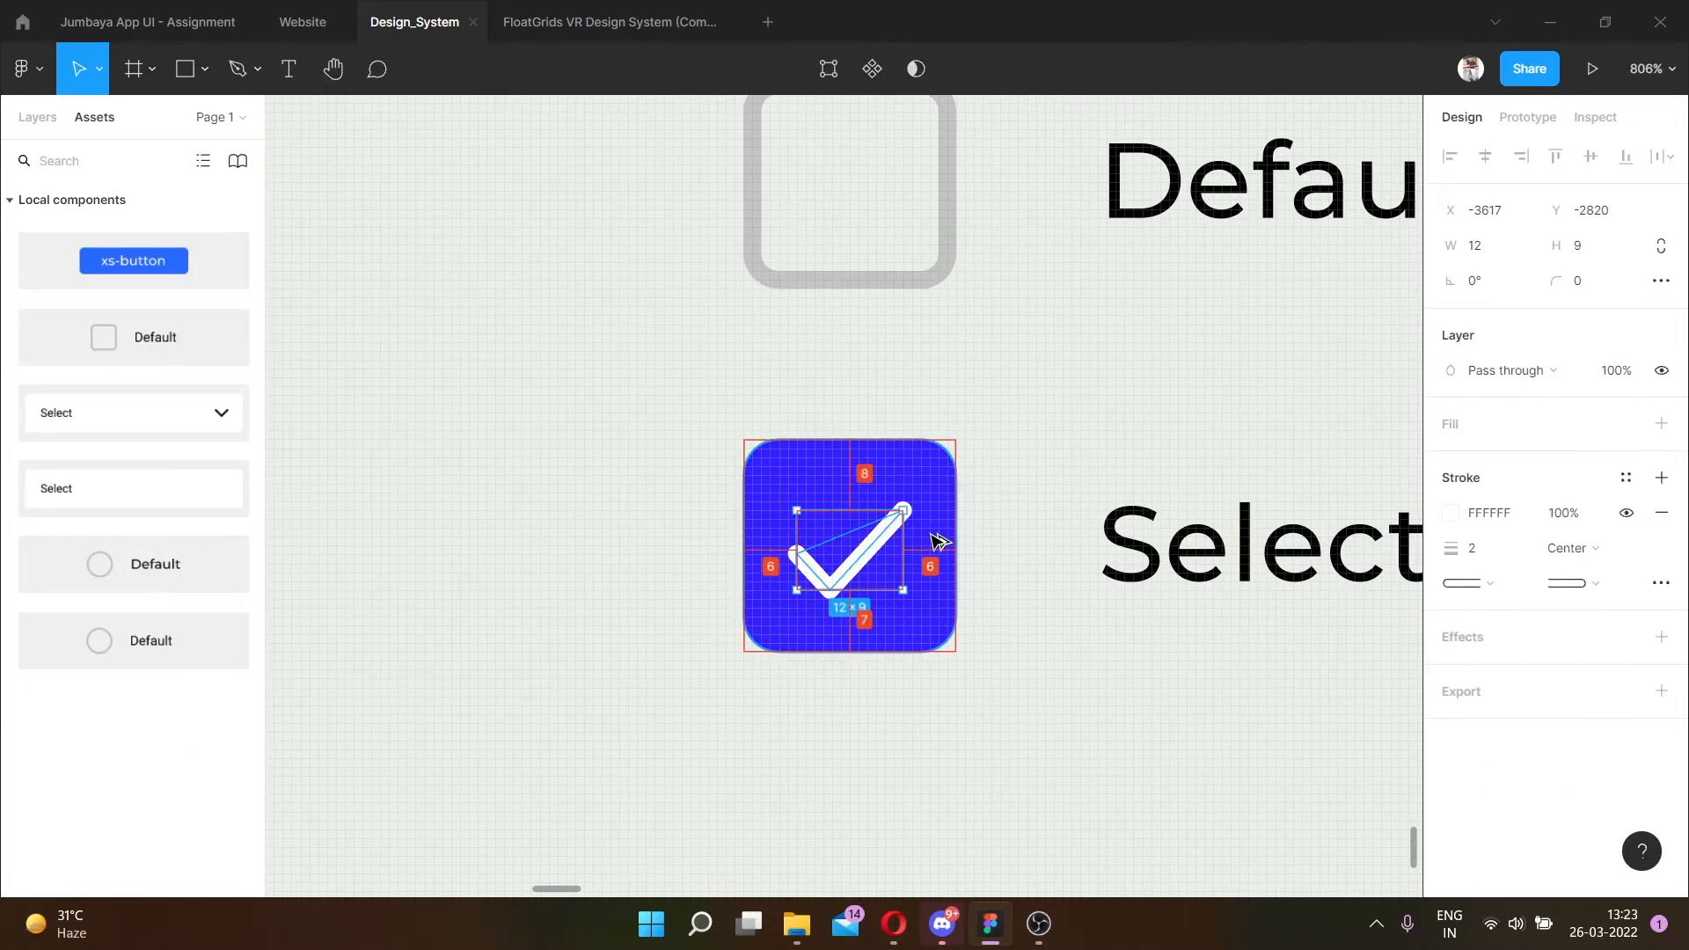
left_click(931, 483, "shift")
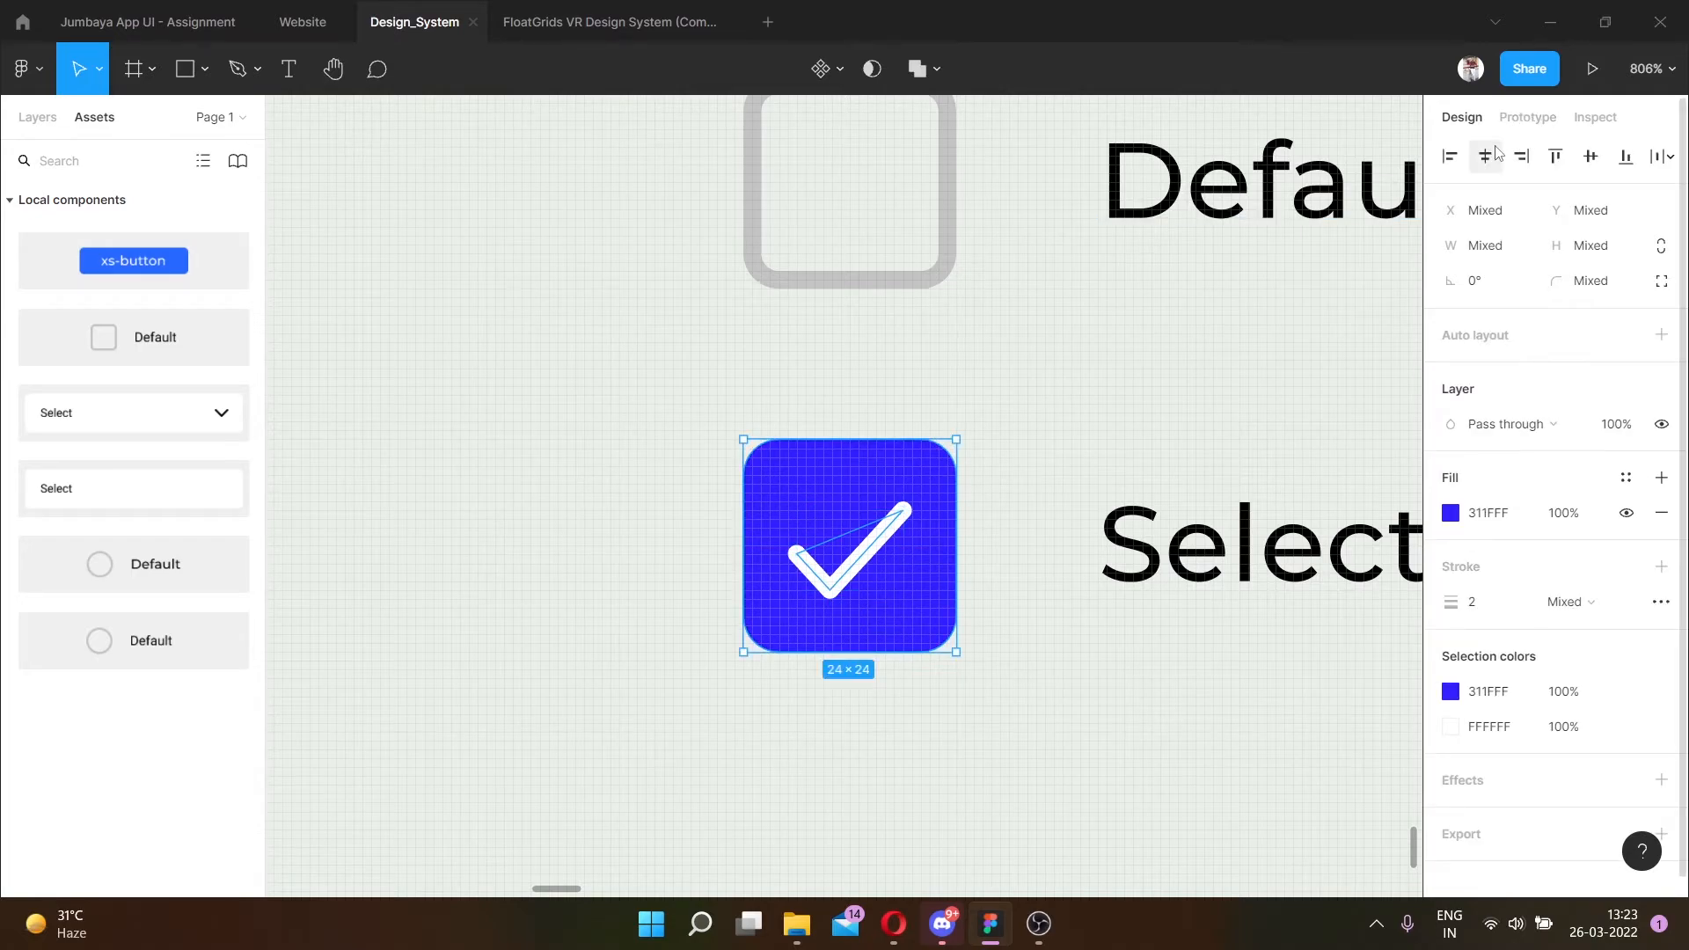
left_click(1590, 155)
left_click(587, 358)
scroll(587, 358, "down", 5)
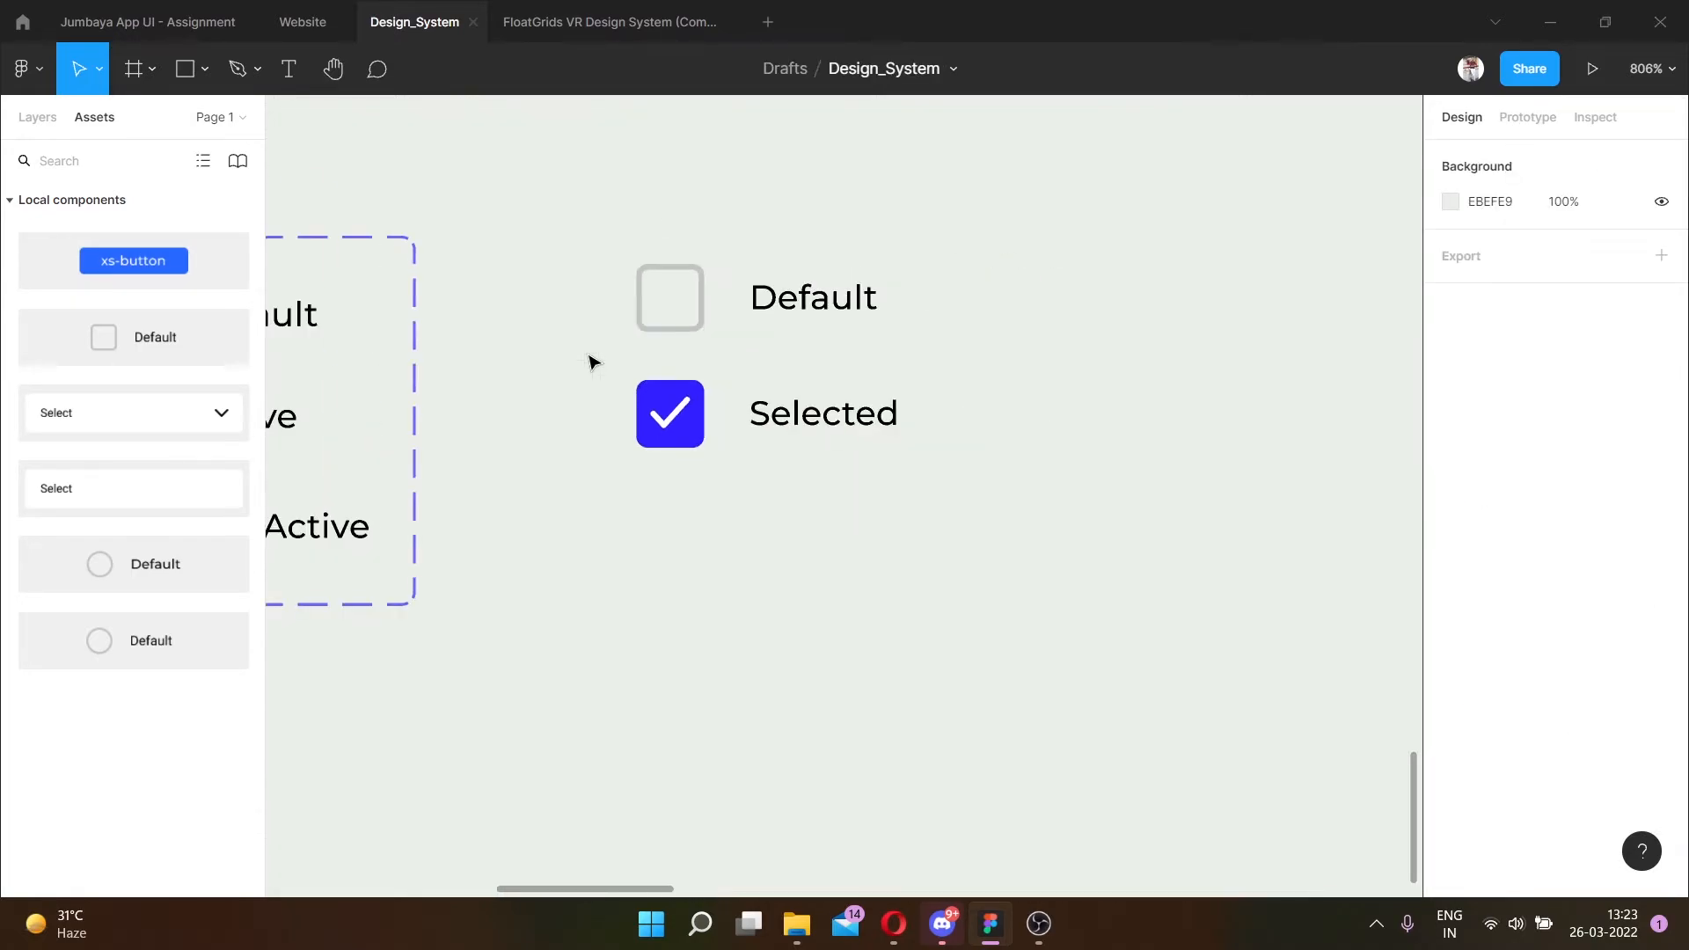
Duplicate the blue checkbox and its Selected label directly below the original, and delete the checkmark from the copy.
scroll(722, 438, "up", 1)
scroll(716, 517, "up", 4)
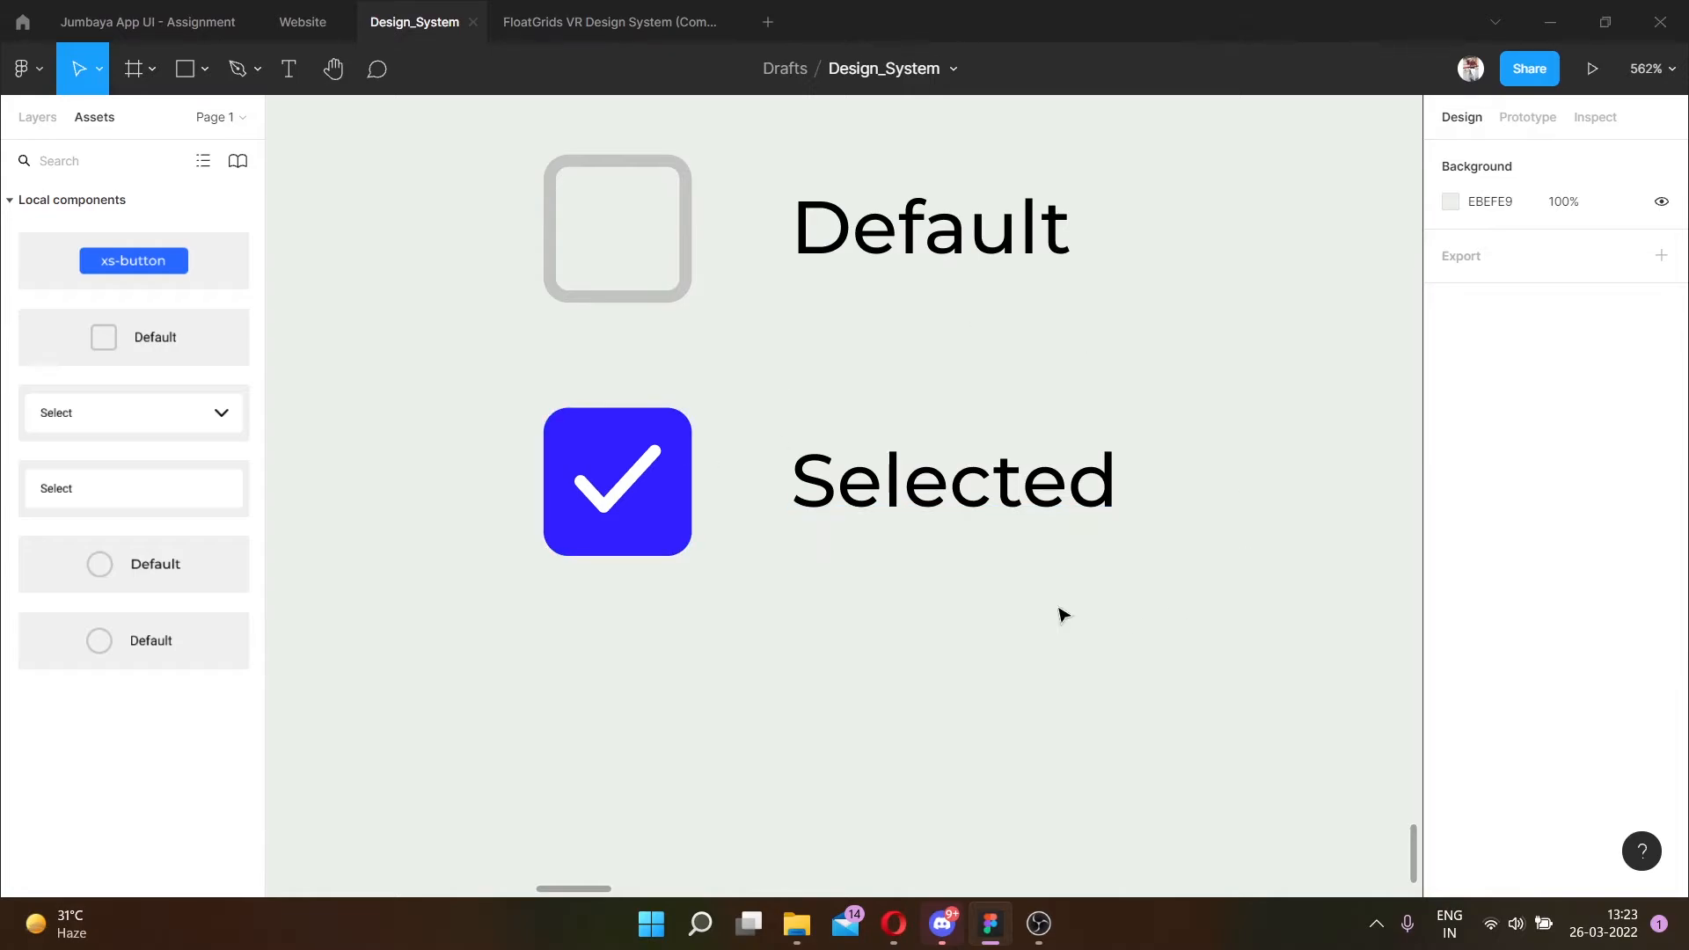
left_click_drag(1203, 664, 460, 334)
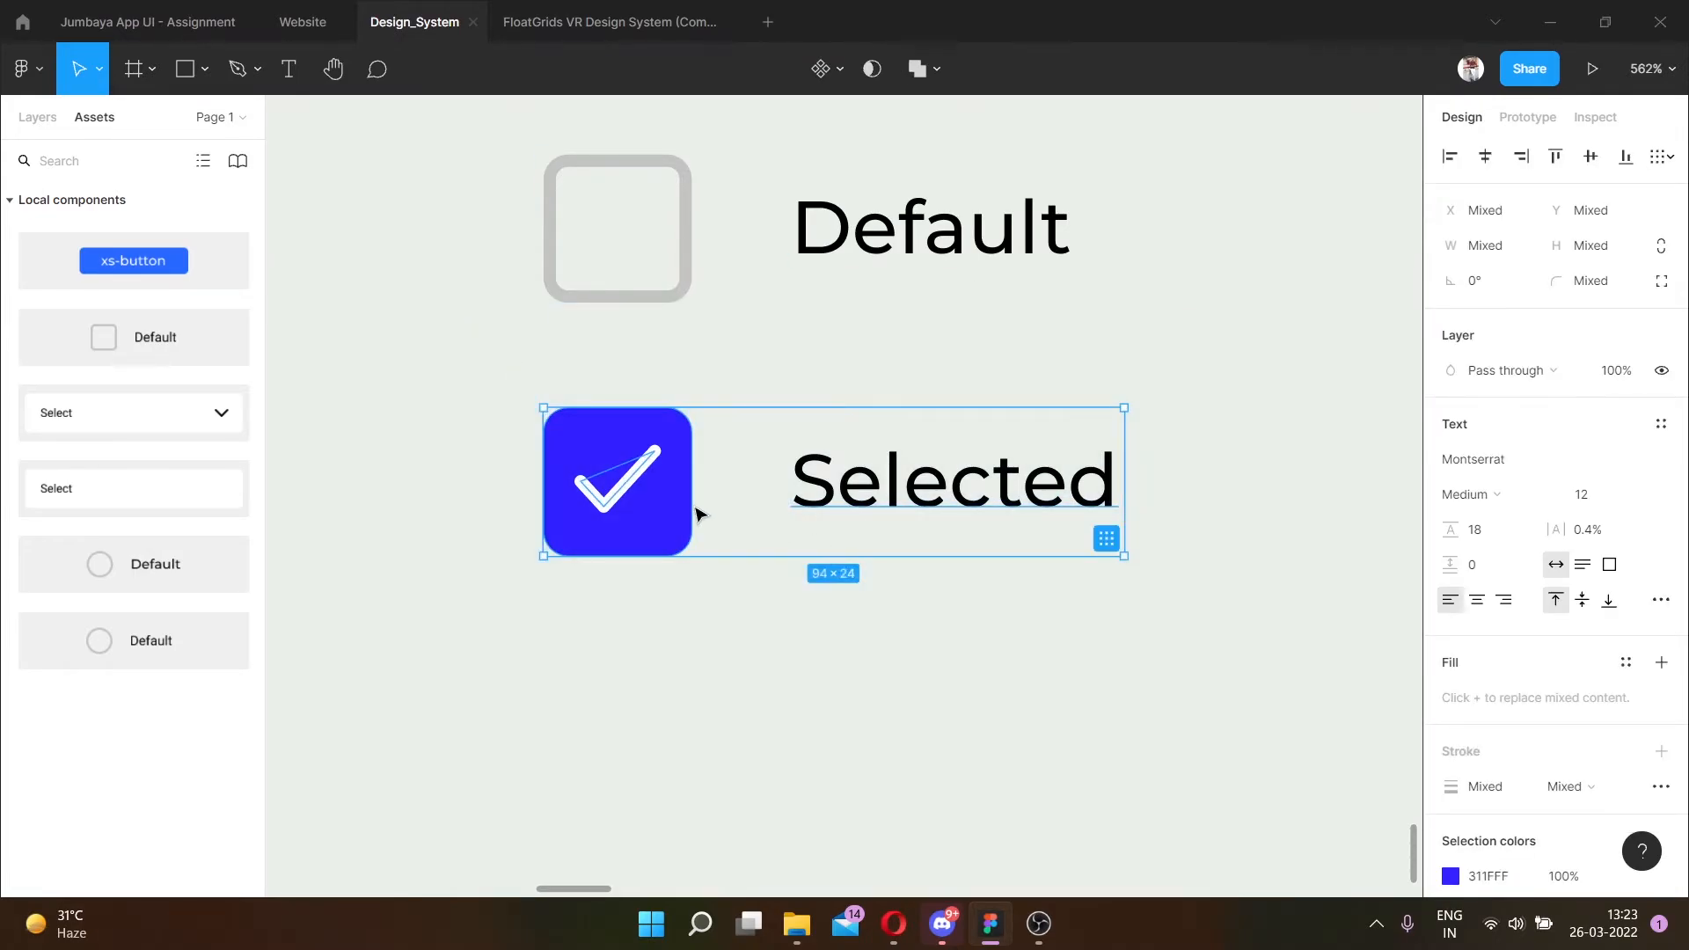
left_click_drag(701, 510, 663, 743)
double_click(651, 721)
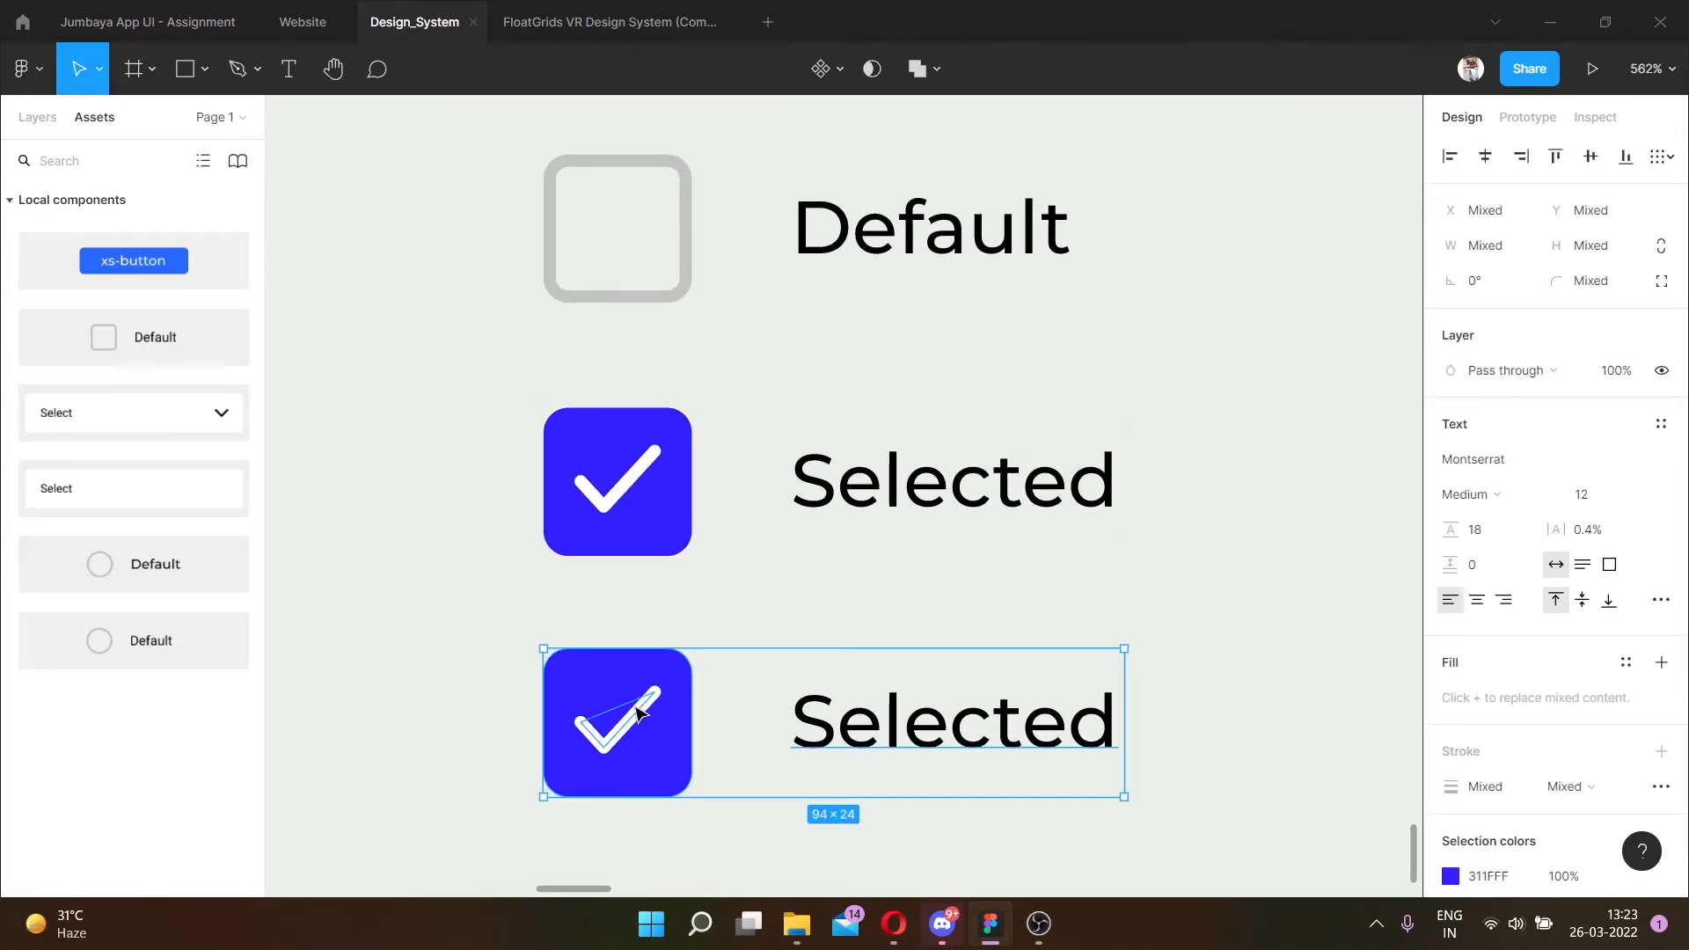
key("Delete")
Change the label beside the empty blue square to "Unselected".
double_click(893, 743)
key("Left")
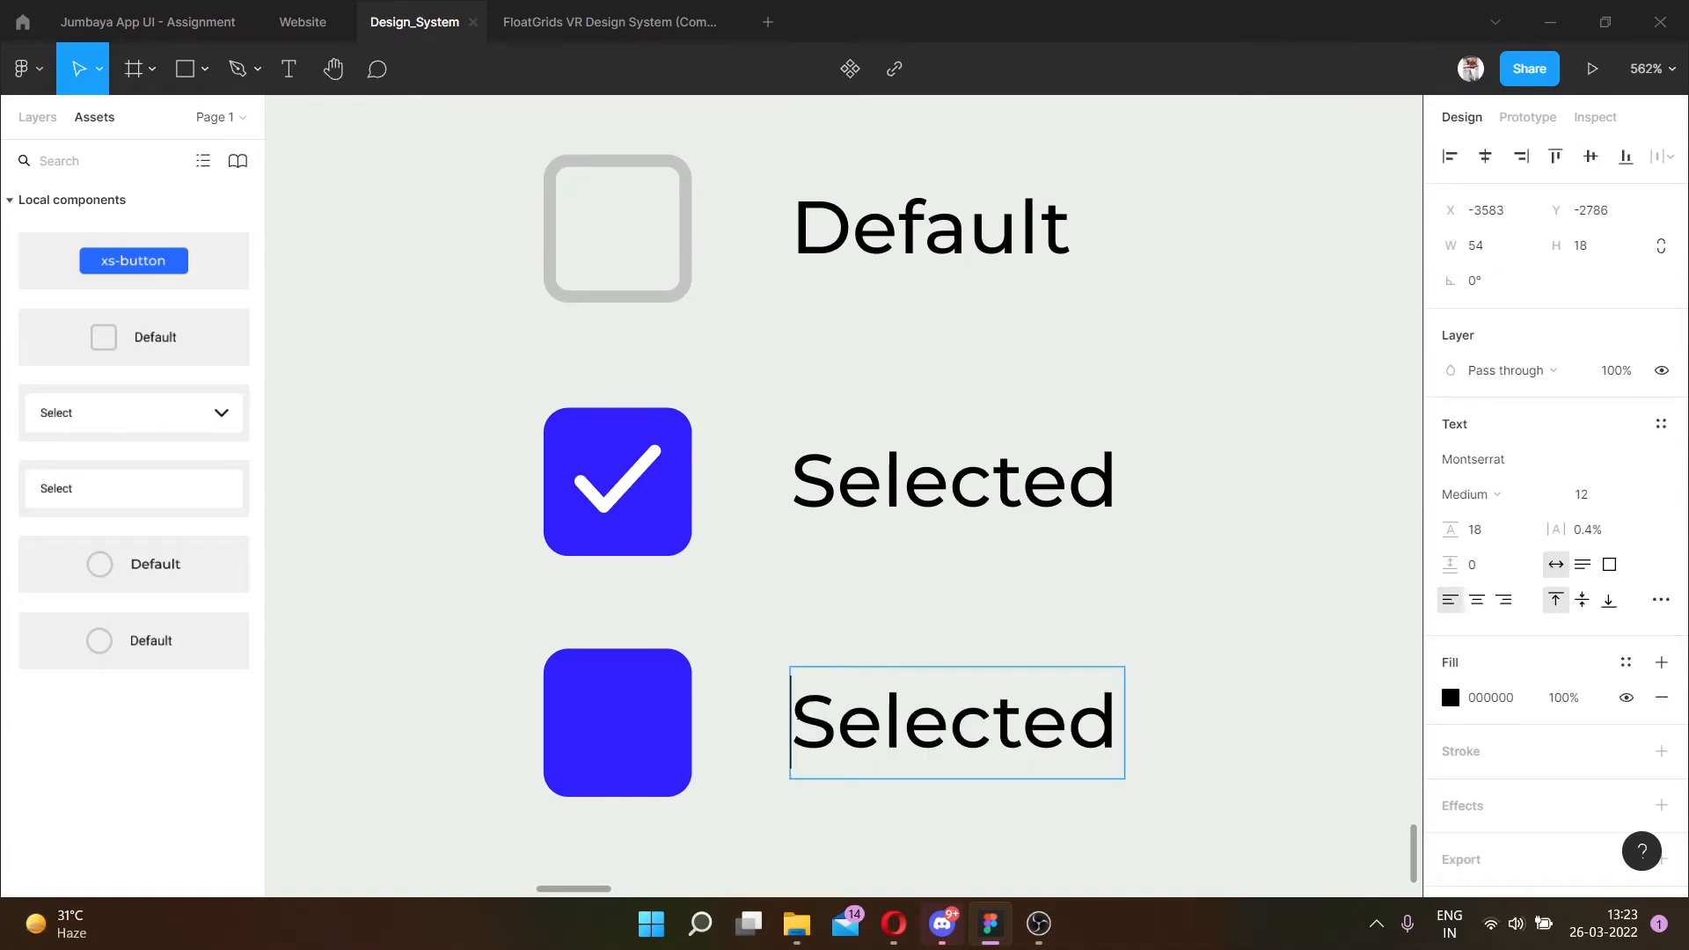
type("Un")
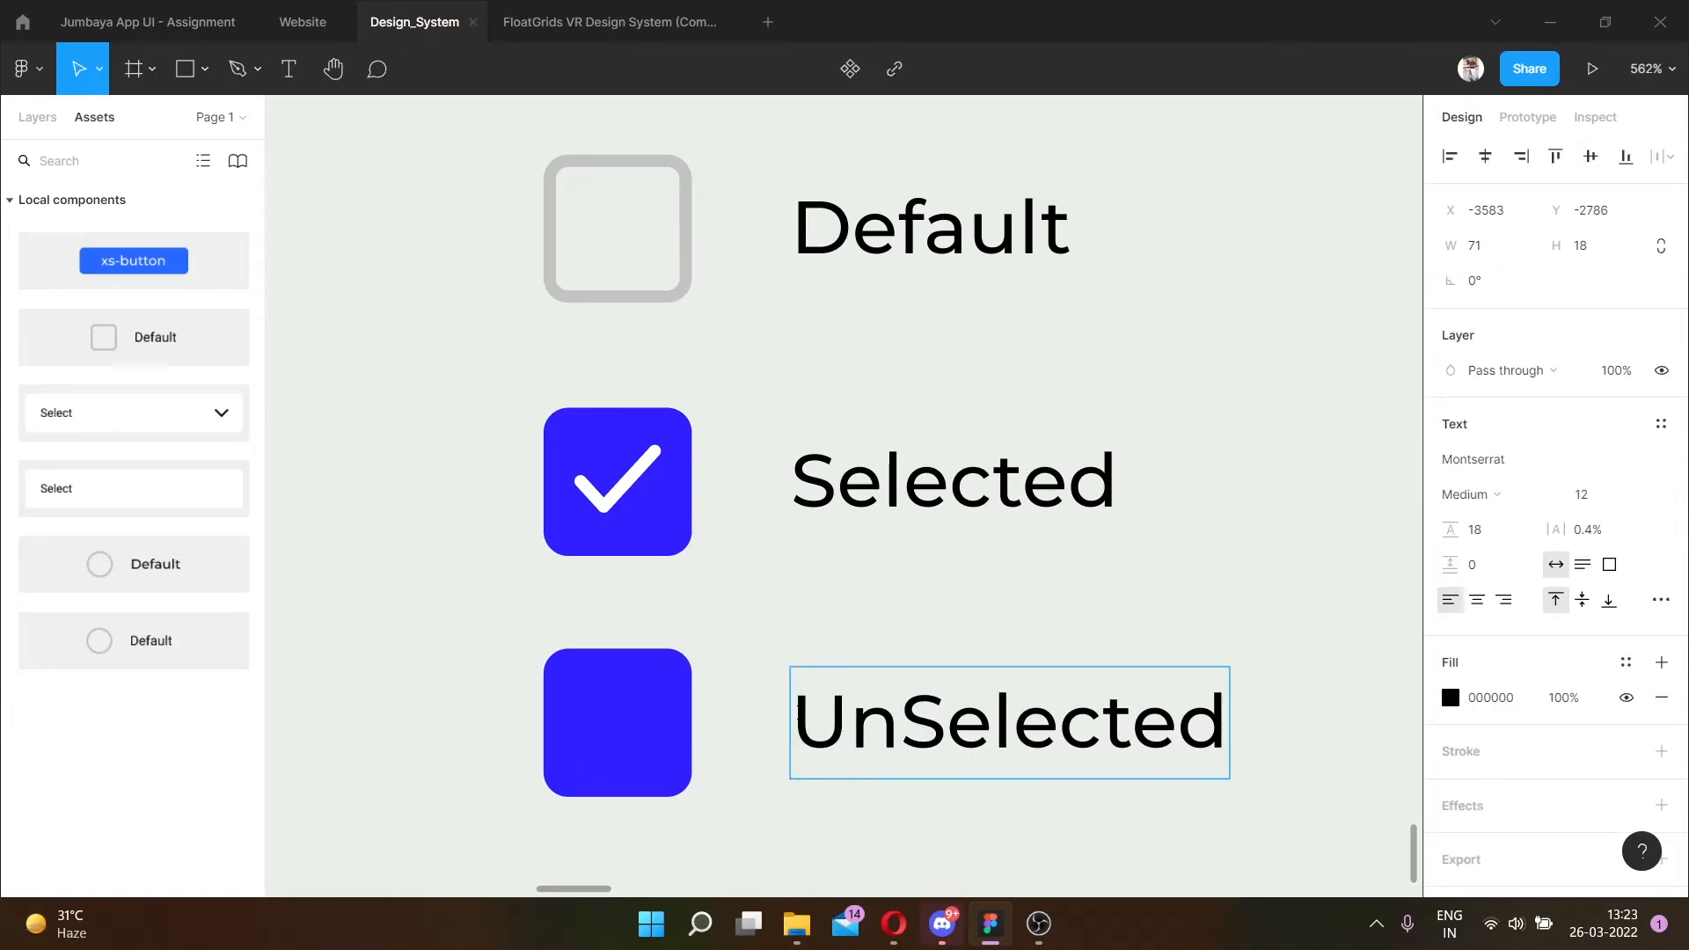
key("Delete")
type("s")
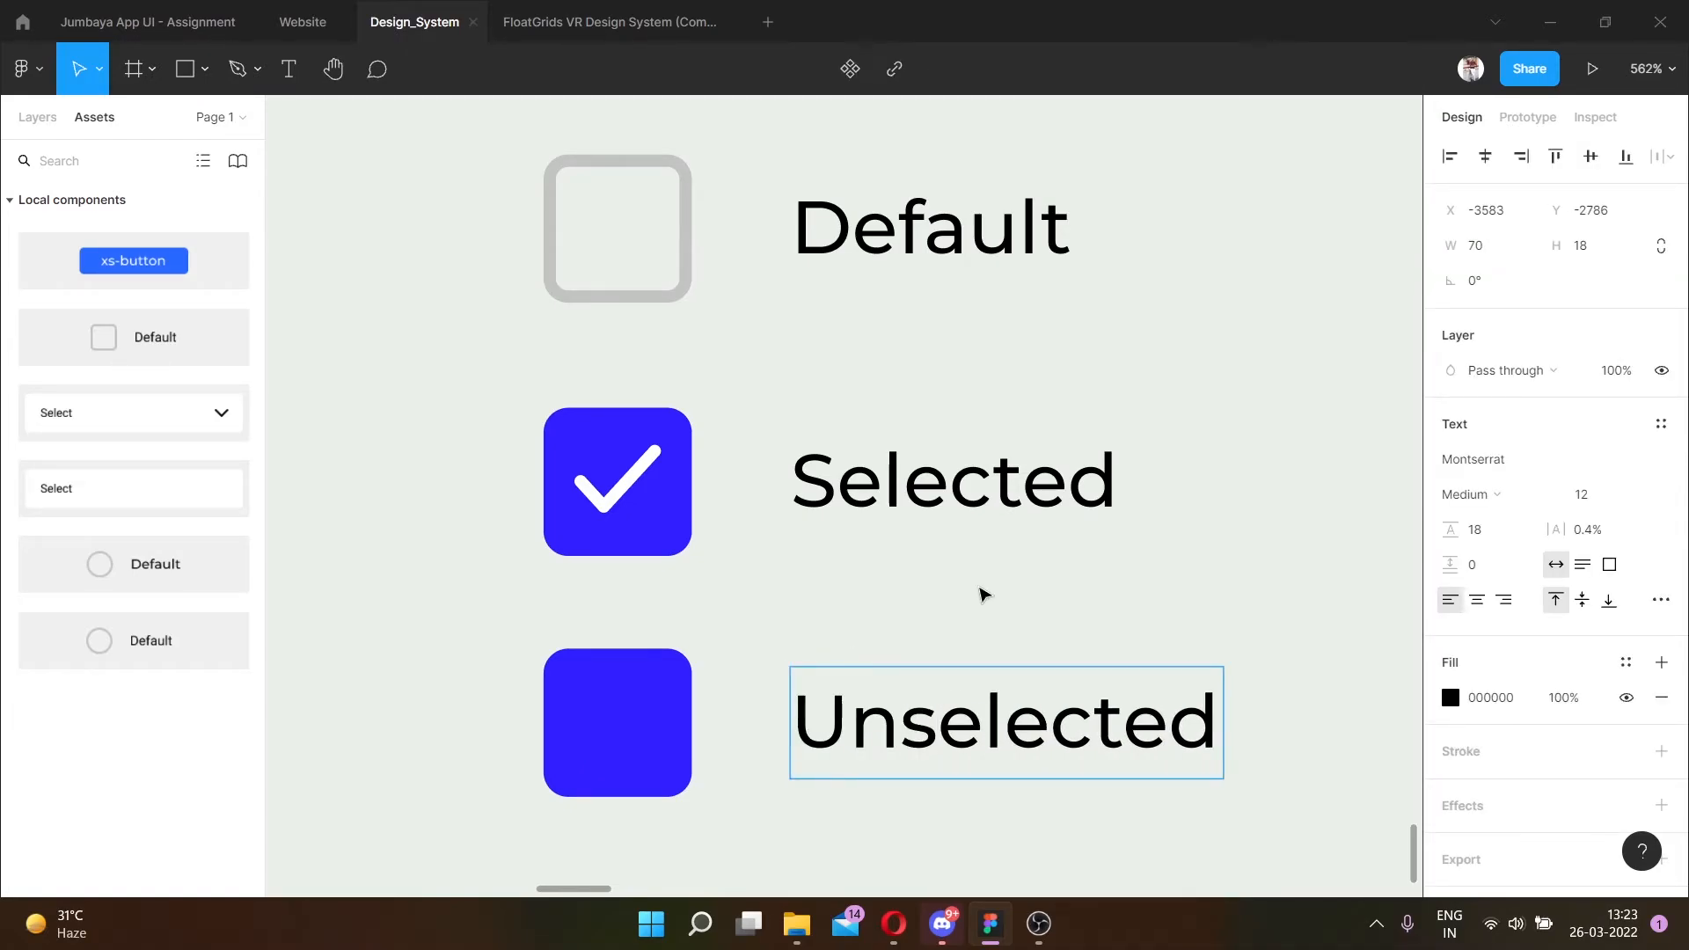
left_click(982, 591)
Move the white dash onto the blue square beside the Unselected label and align their vertical centers.
scroll(980, 591, "down", 3)
scroll(959, 567, "up", 4)
left_click_drag(516, 244, 777, 622)
scroll(774, 752, "down", 5)
scroll(776, 621, "up", 5)
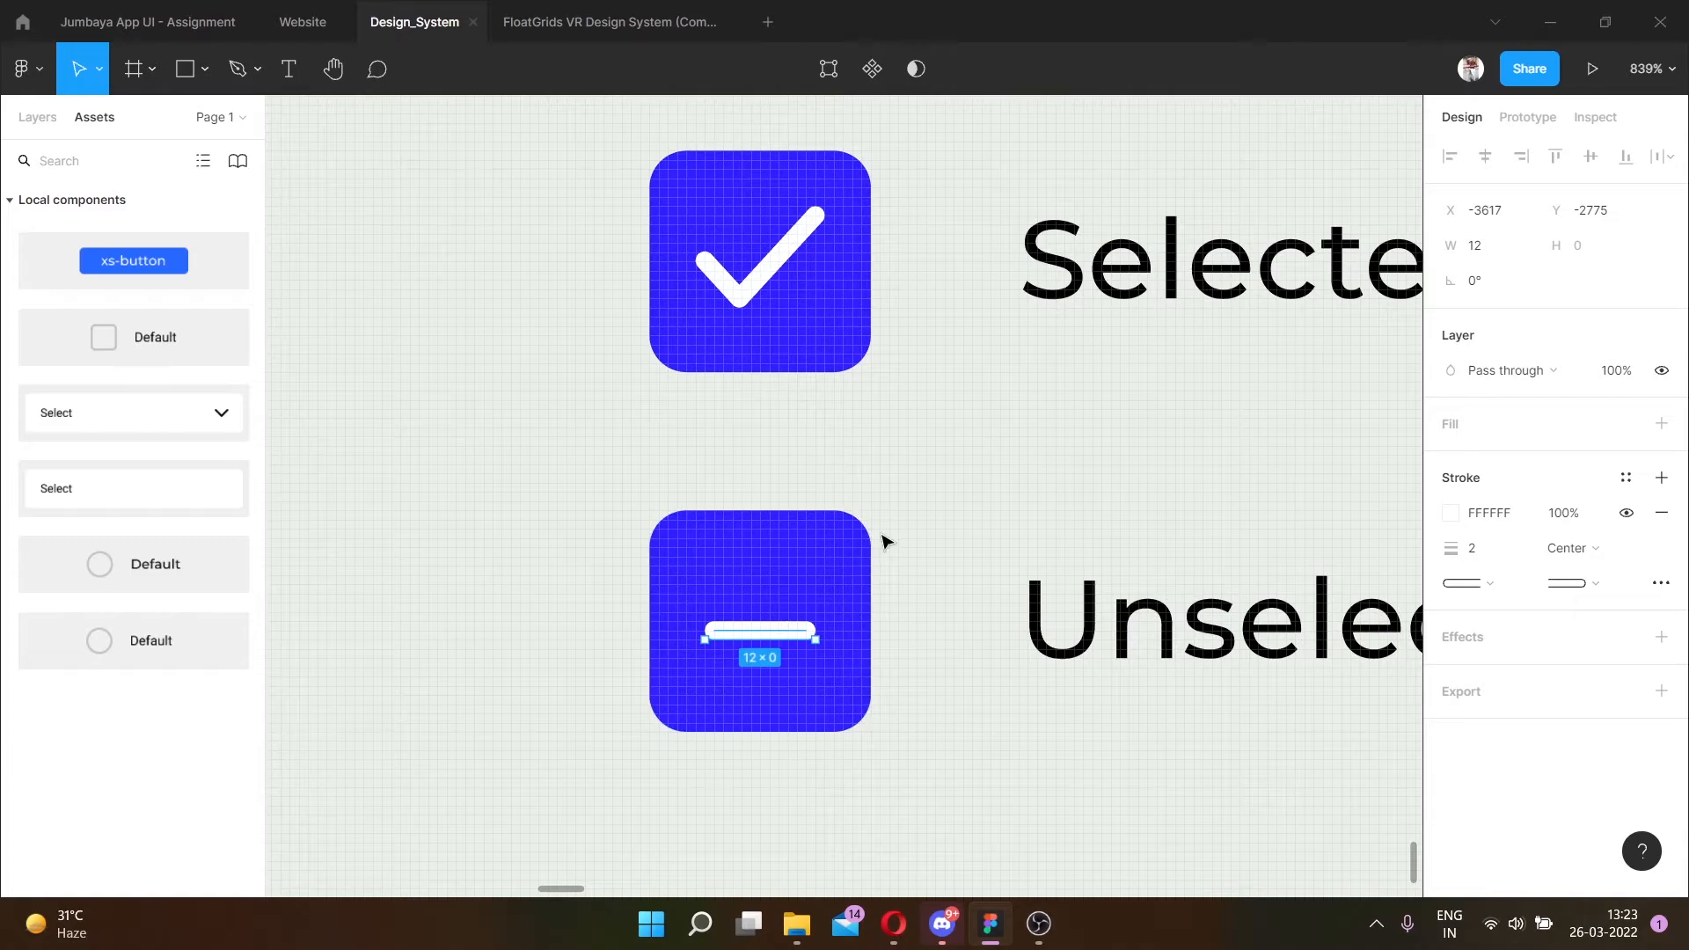
left_click(821, 576, "shift")
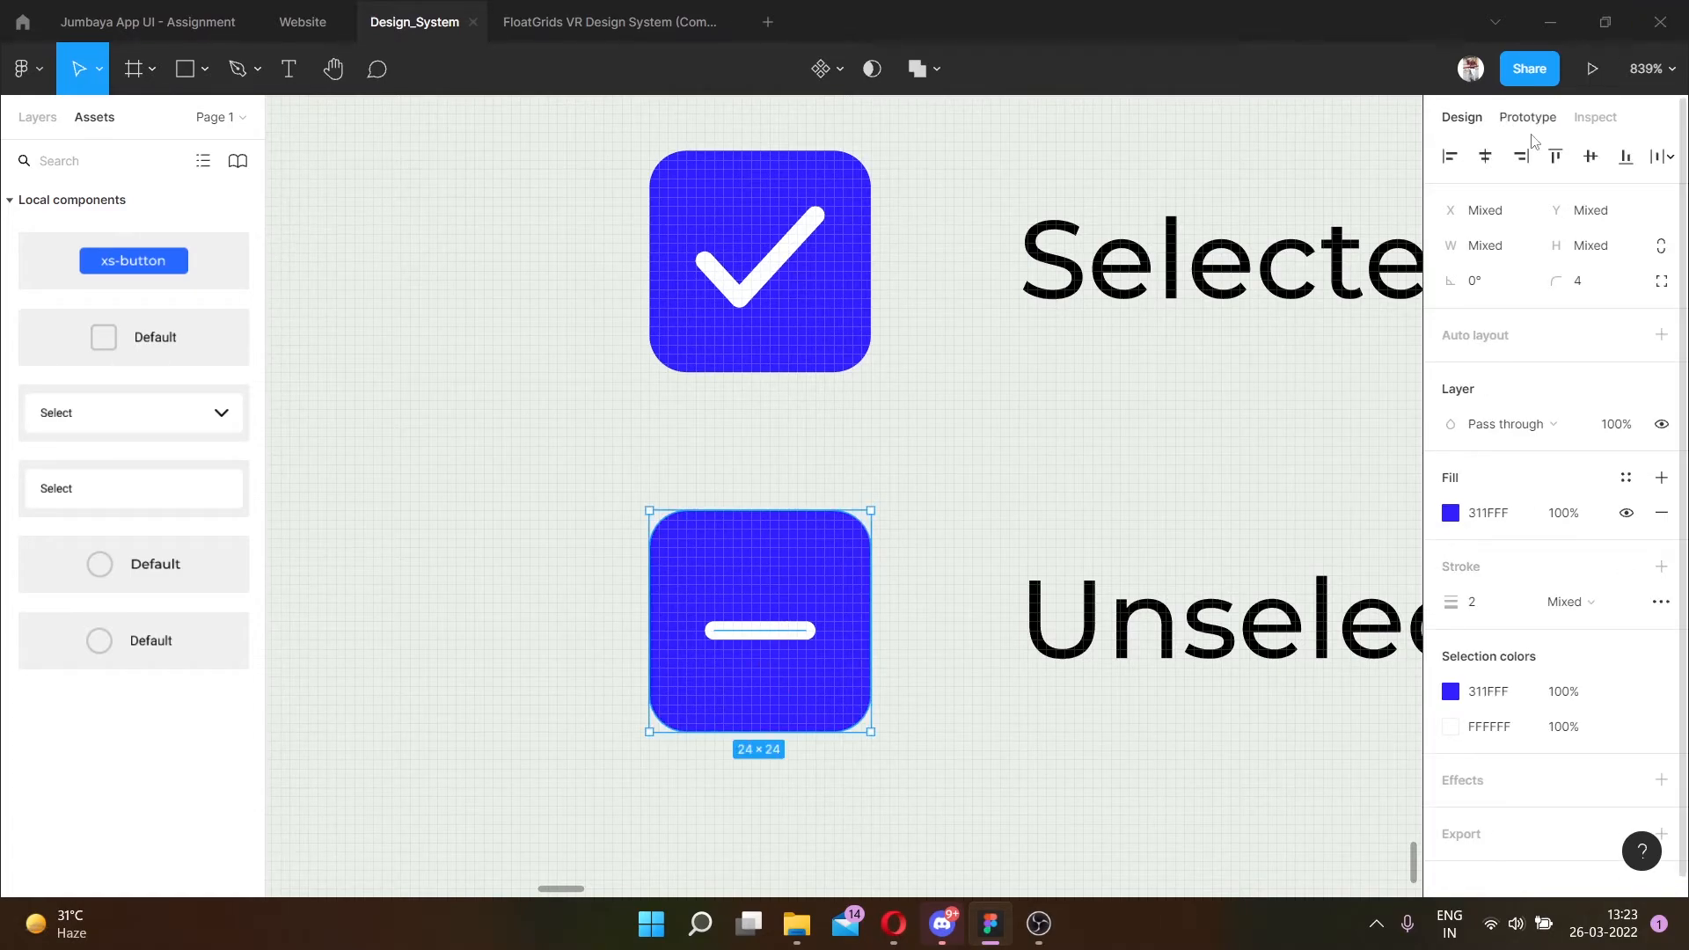
left_click(1590, 156)
scroll(563, 484, "down", 3)
left_click(563, 484)
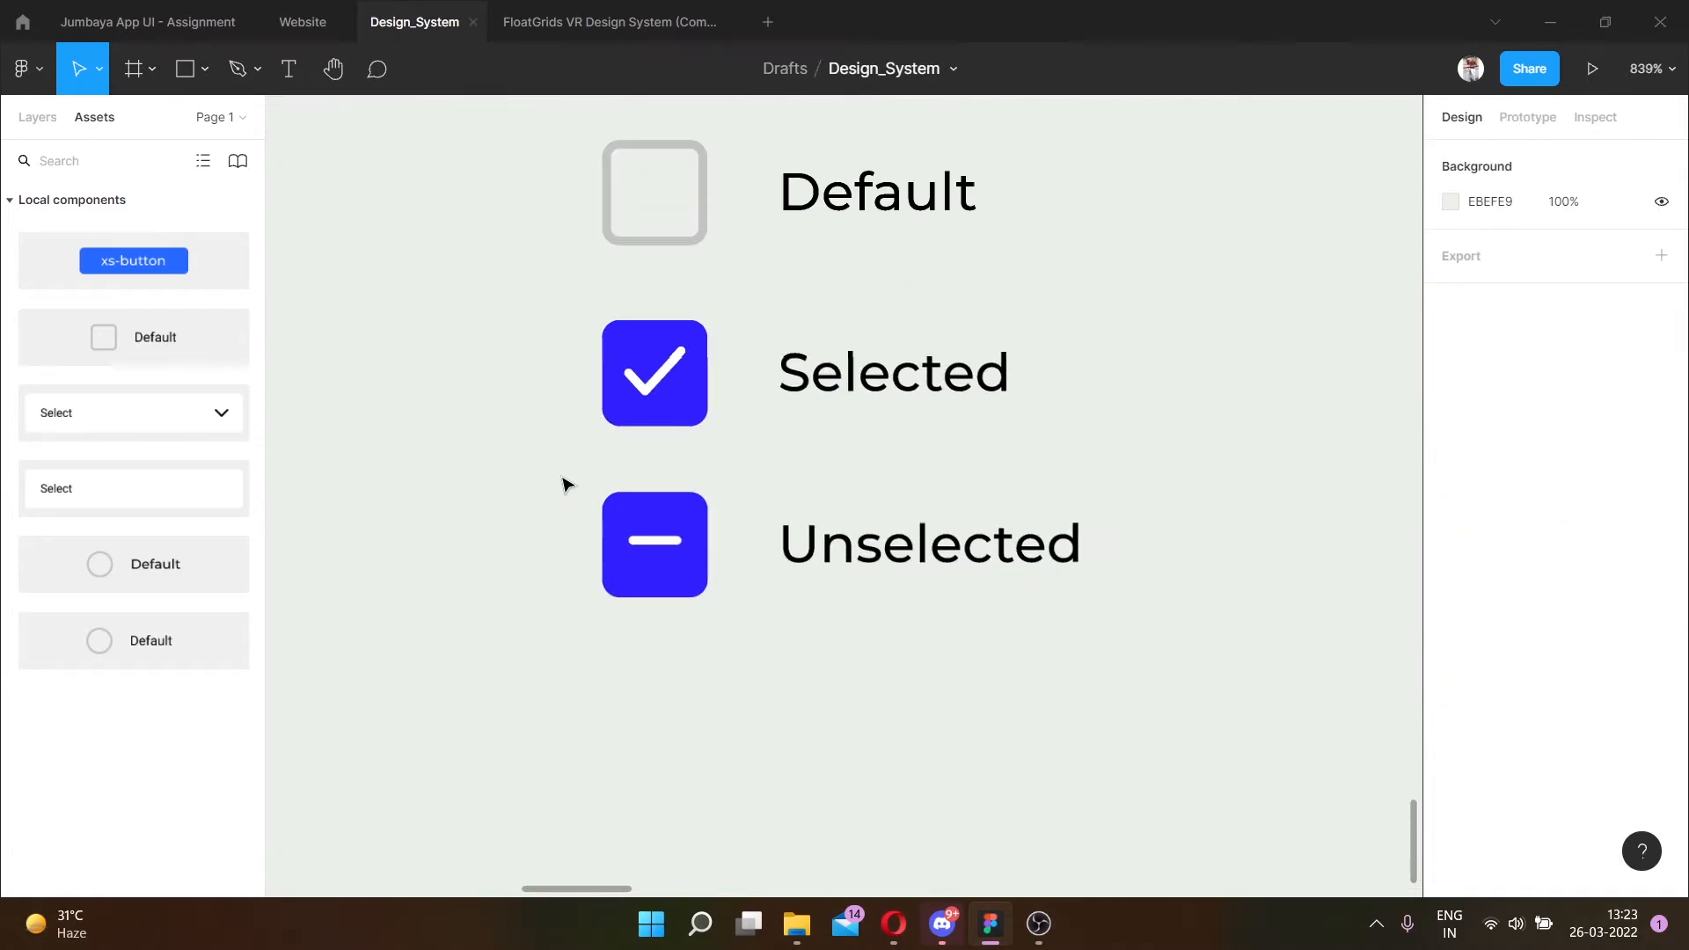
Duplicate the gray outlined square and its Default label below the Unselected row.
scroll(773, 597, "down", 2)
scroll(988, 249, "up", 2)
left_click_drag(971, 264, 512, 121)
left_click_drag(759, 226, 765, 660)
Change the label beside the lowest gray square to "NonActive".
double_click(803, 638)
double_click(803, 637)
left_click(803, 638)
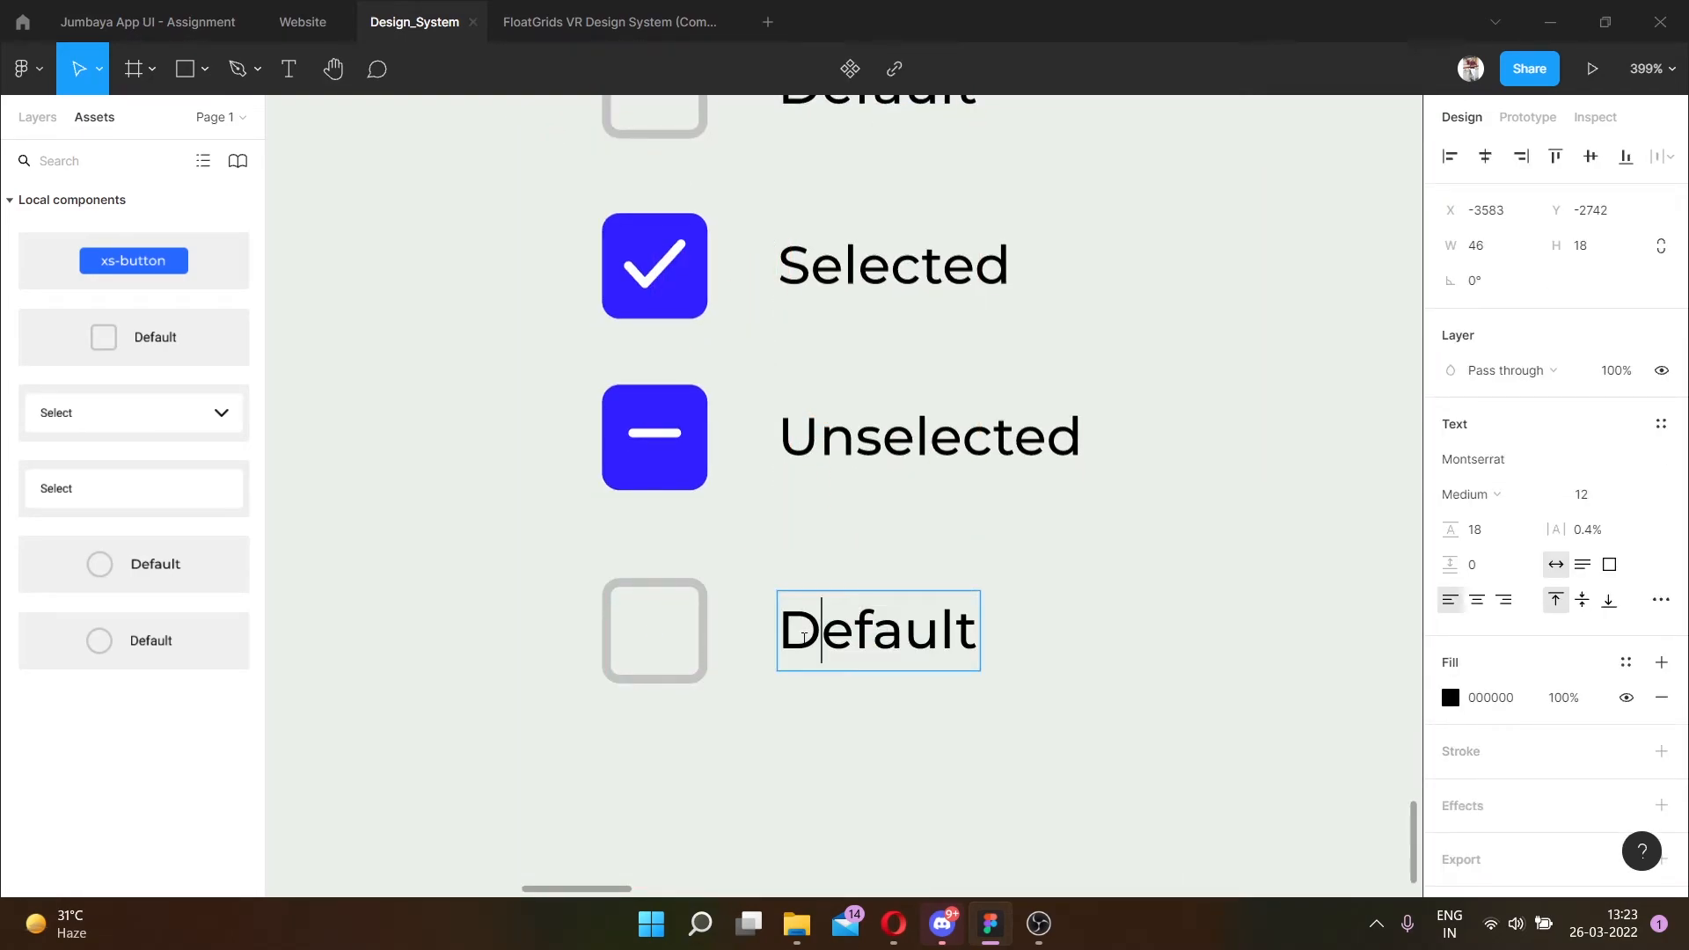
double_click(803, 638)
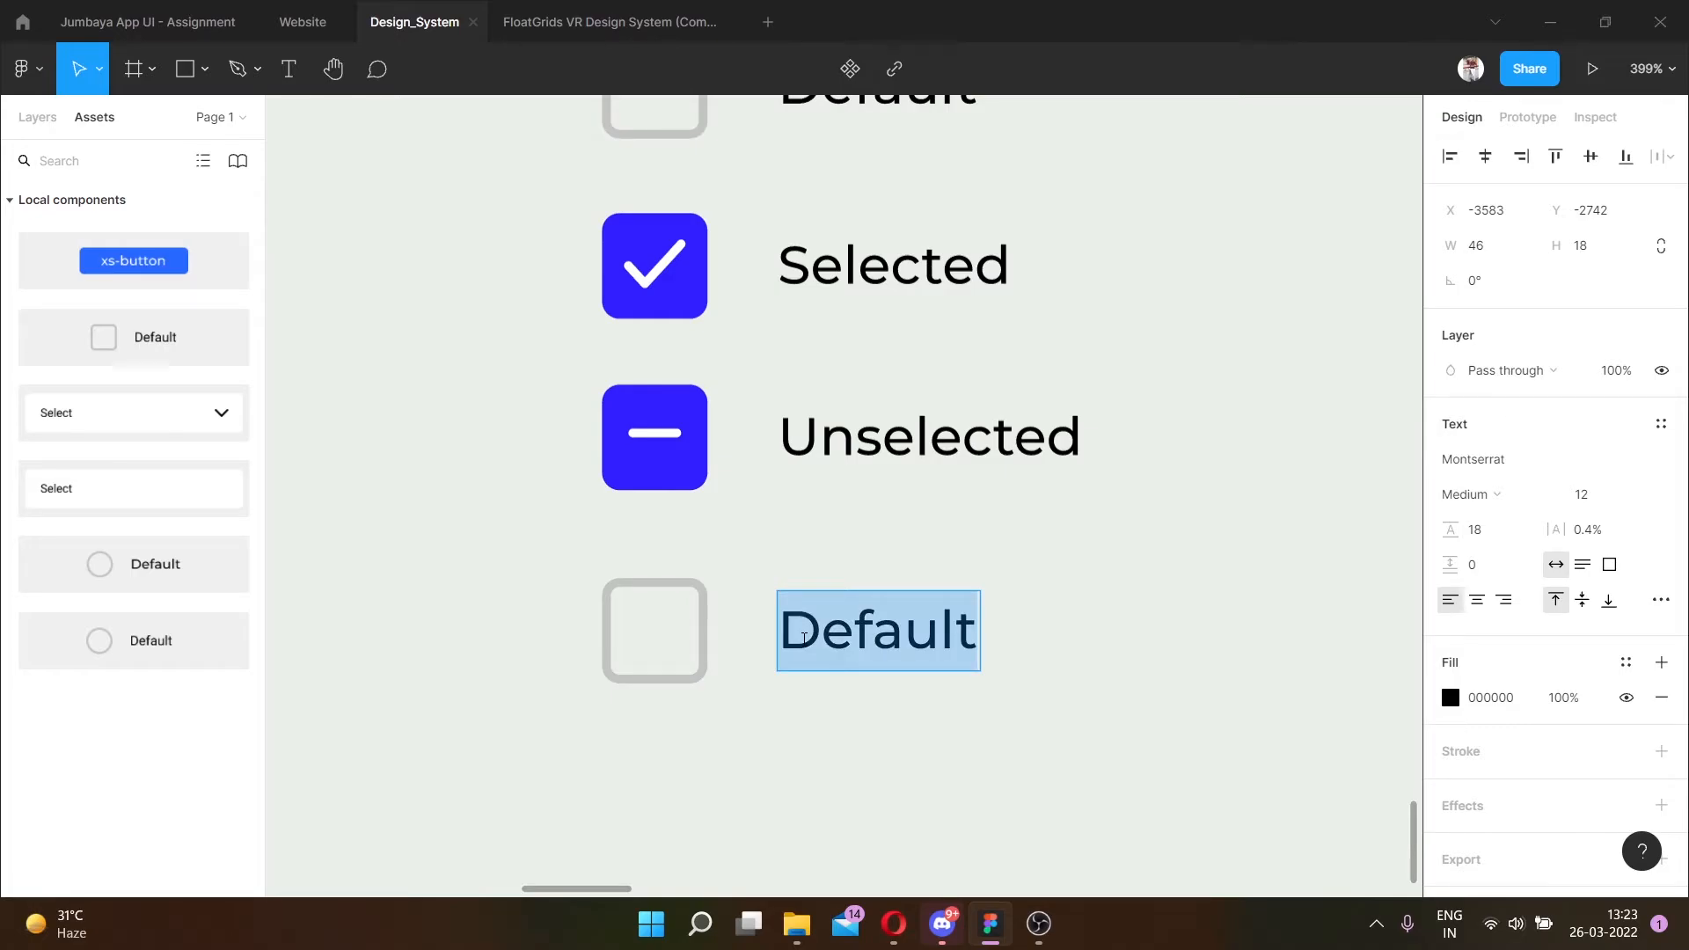
key("Escape")
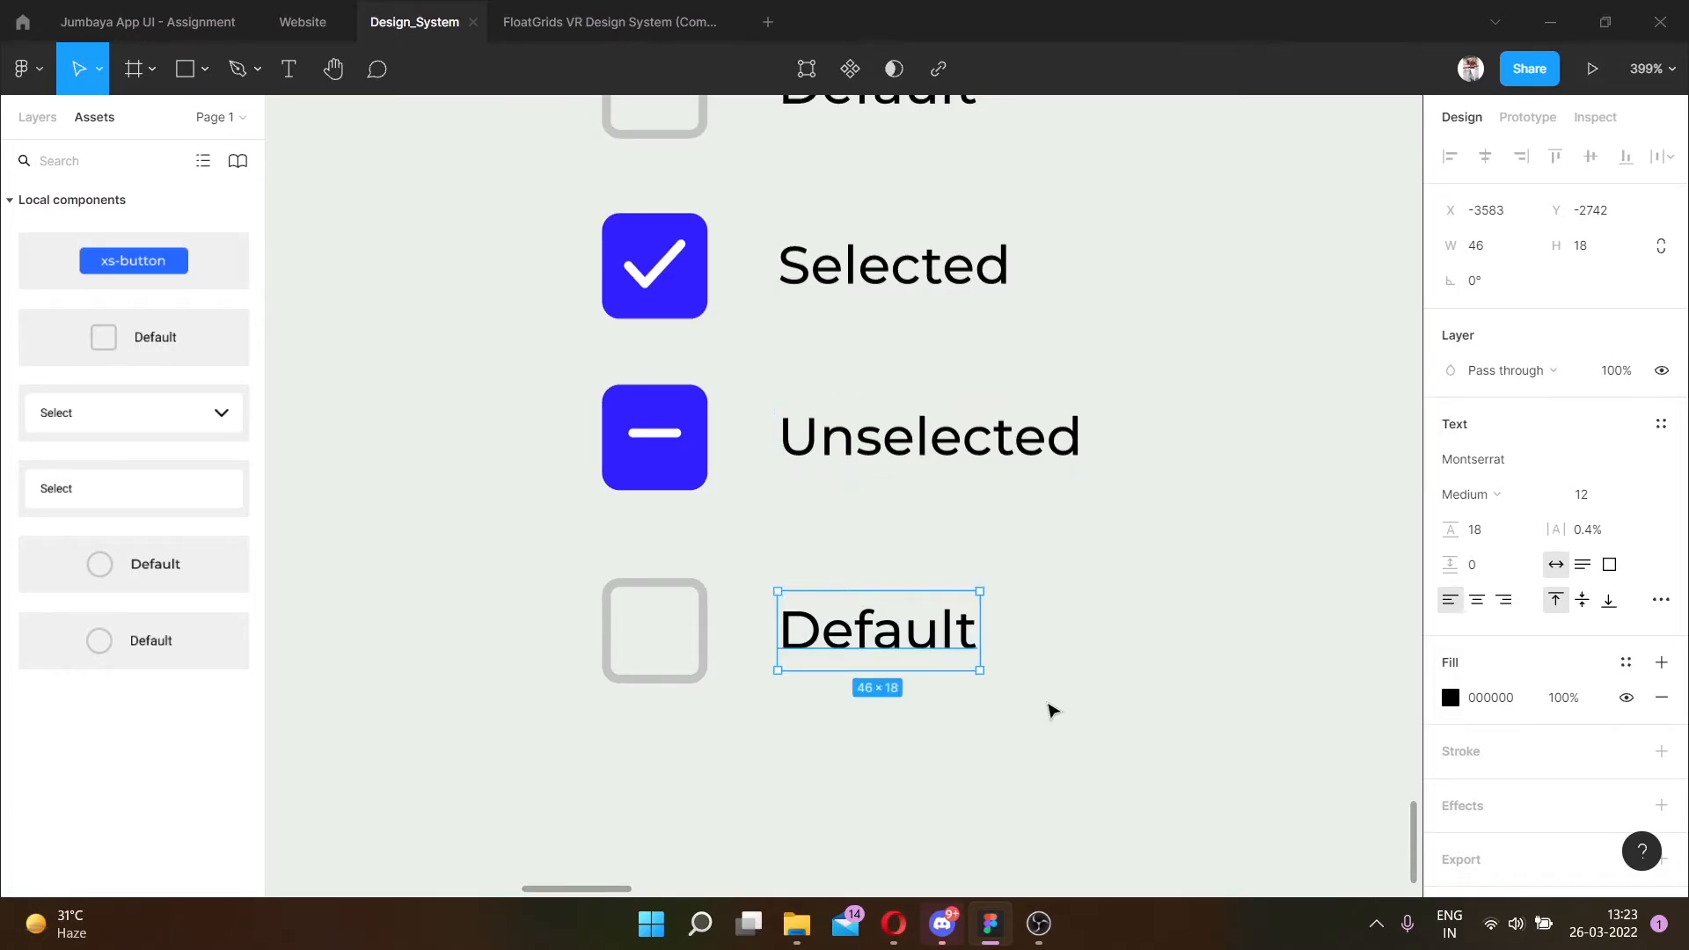
scroll(1049, 707, "left", 5)
scroll(1049, 707, "right", 5)
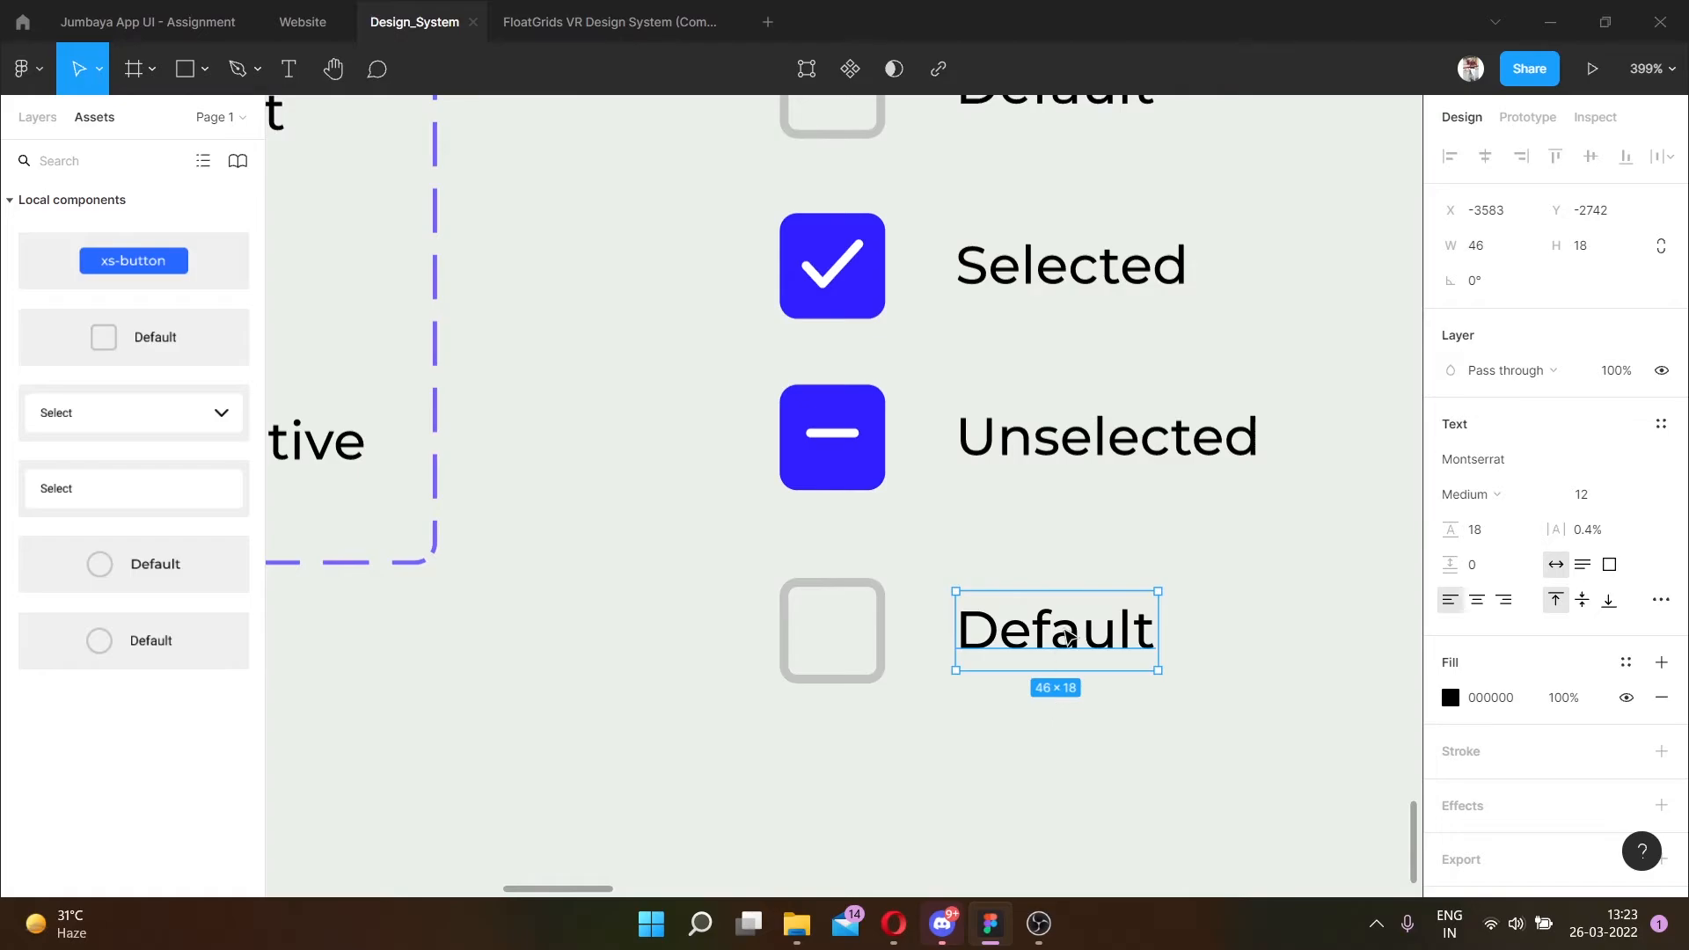
double_click(1067, 635)
type("NonAc")
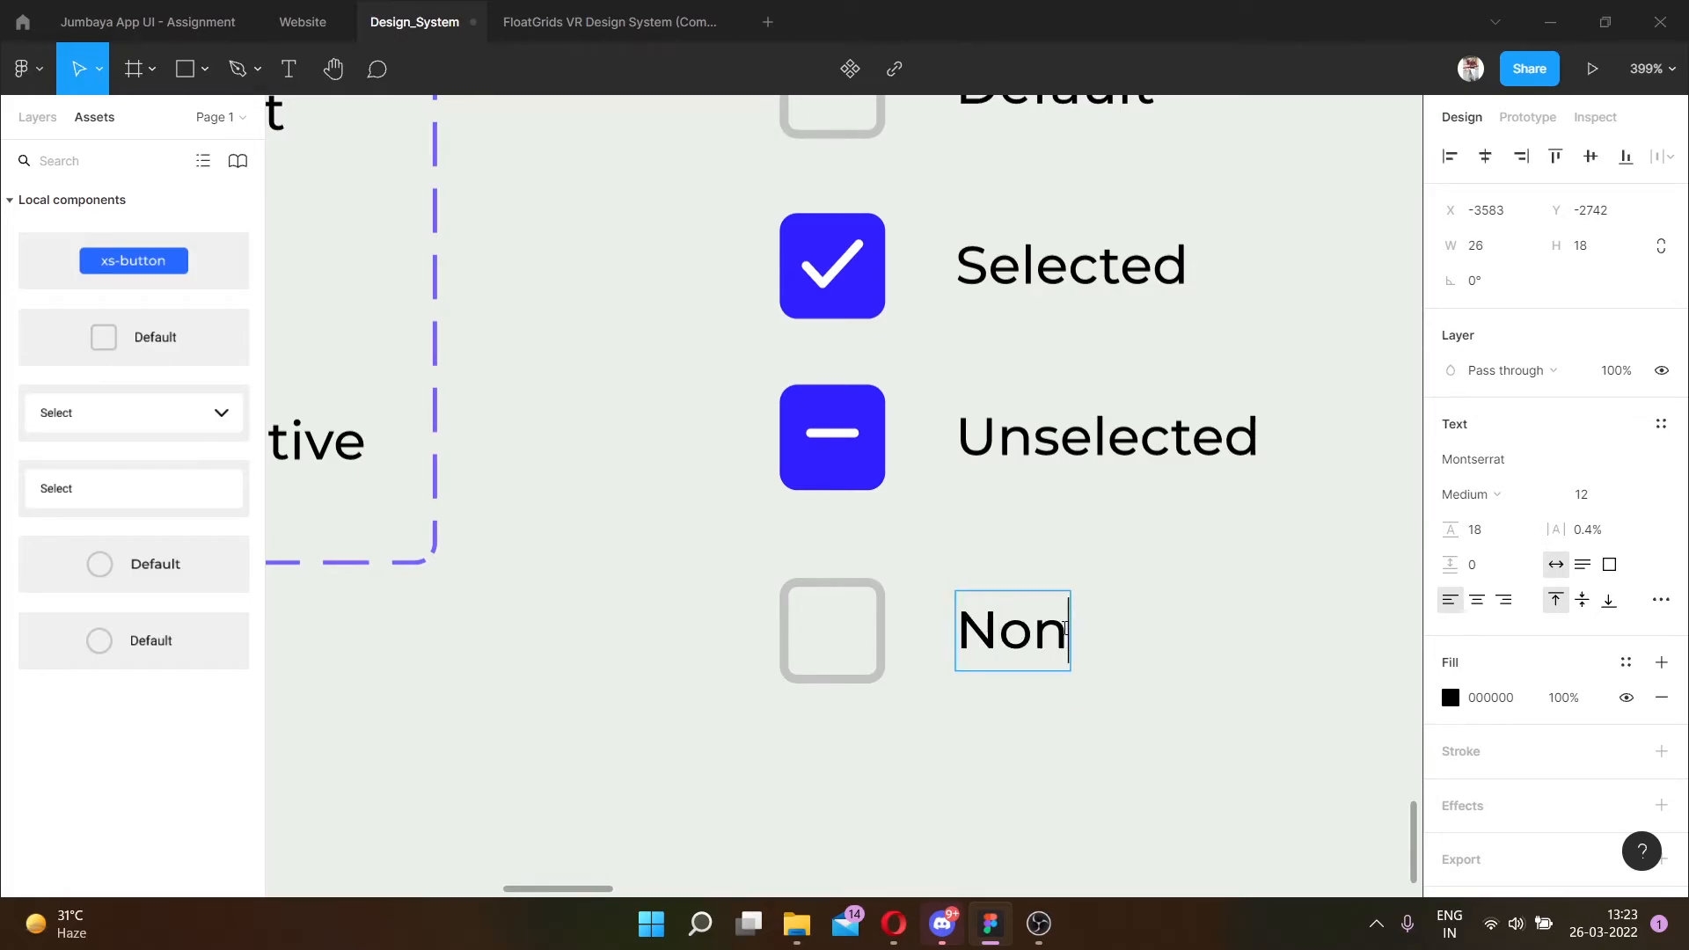
key("BackSpace")
key("BackSpace")
type("Active")
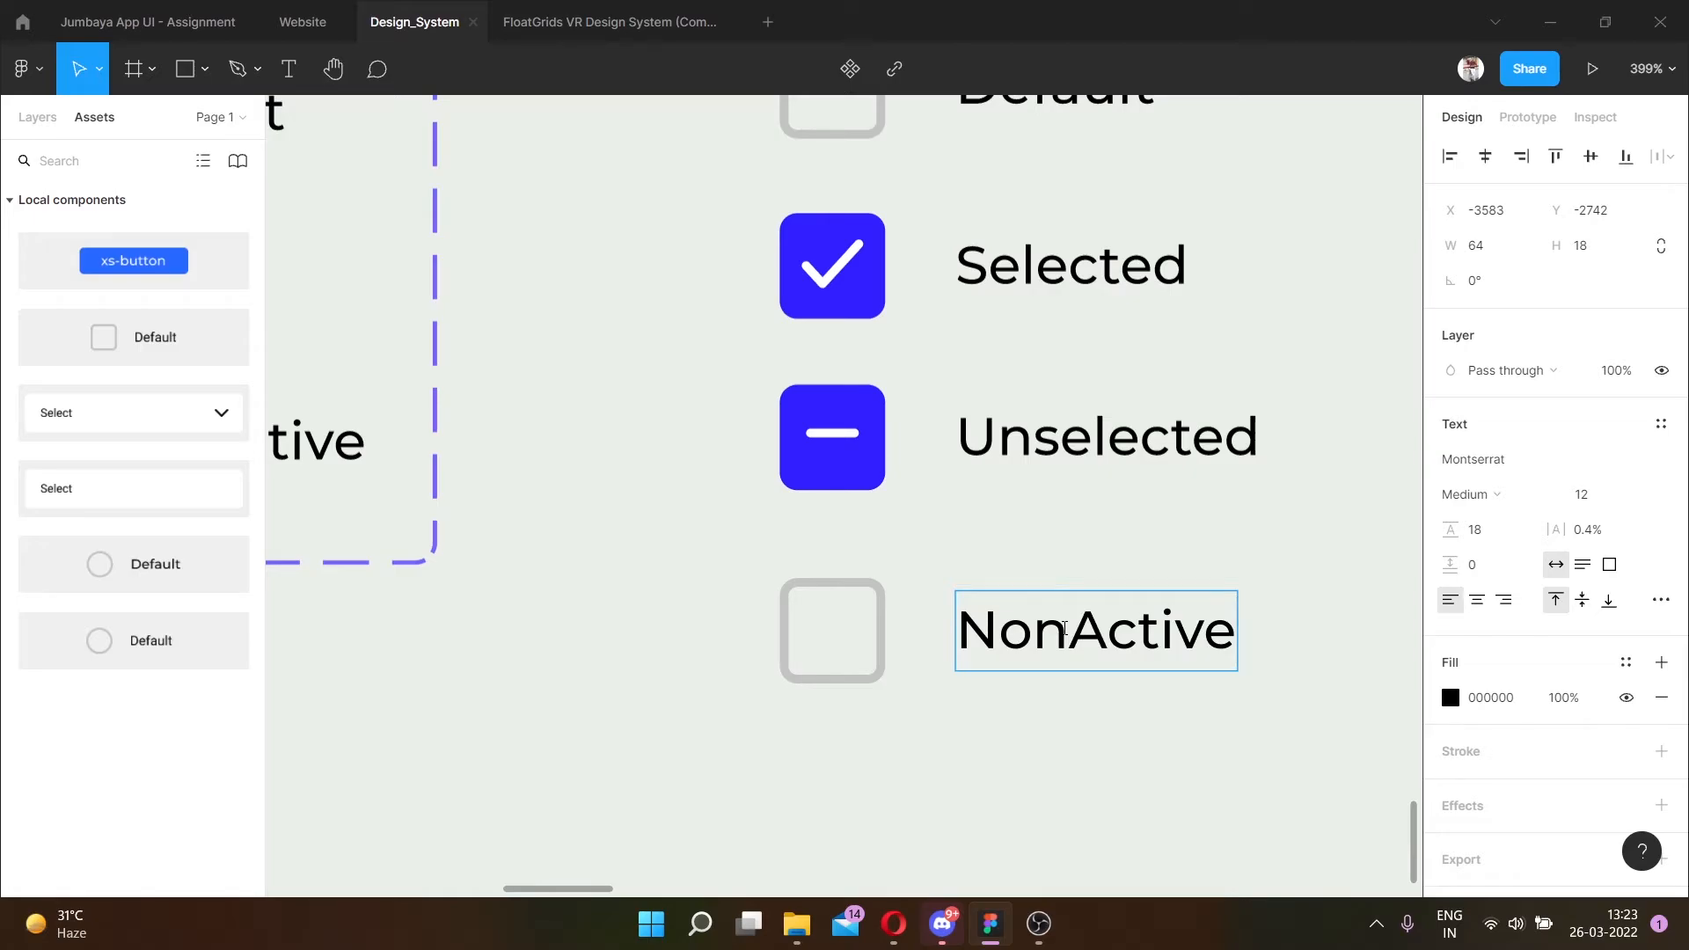
Change the Unselected label beside the dash checkbox to "Active".
scroll(1064, 628, "right", 3)
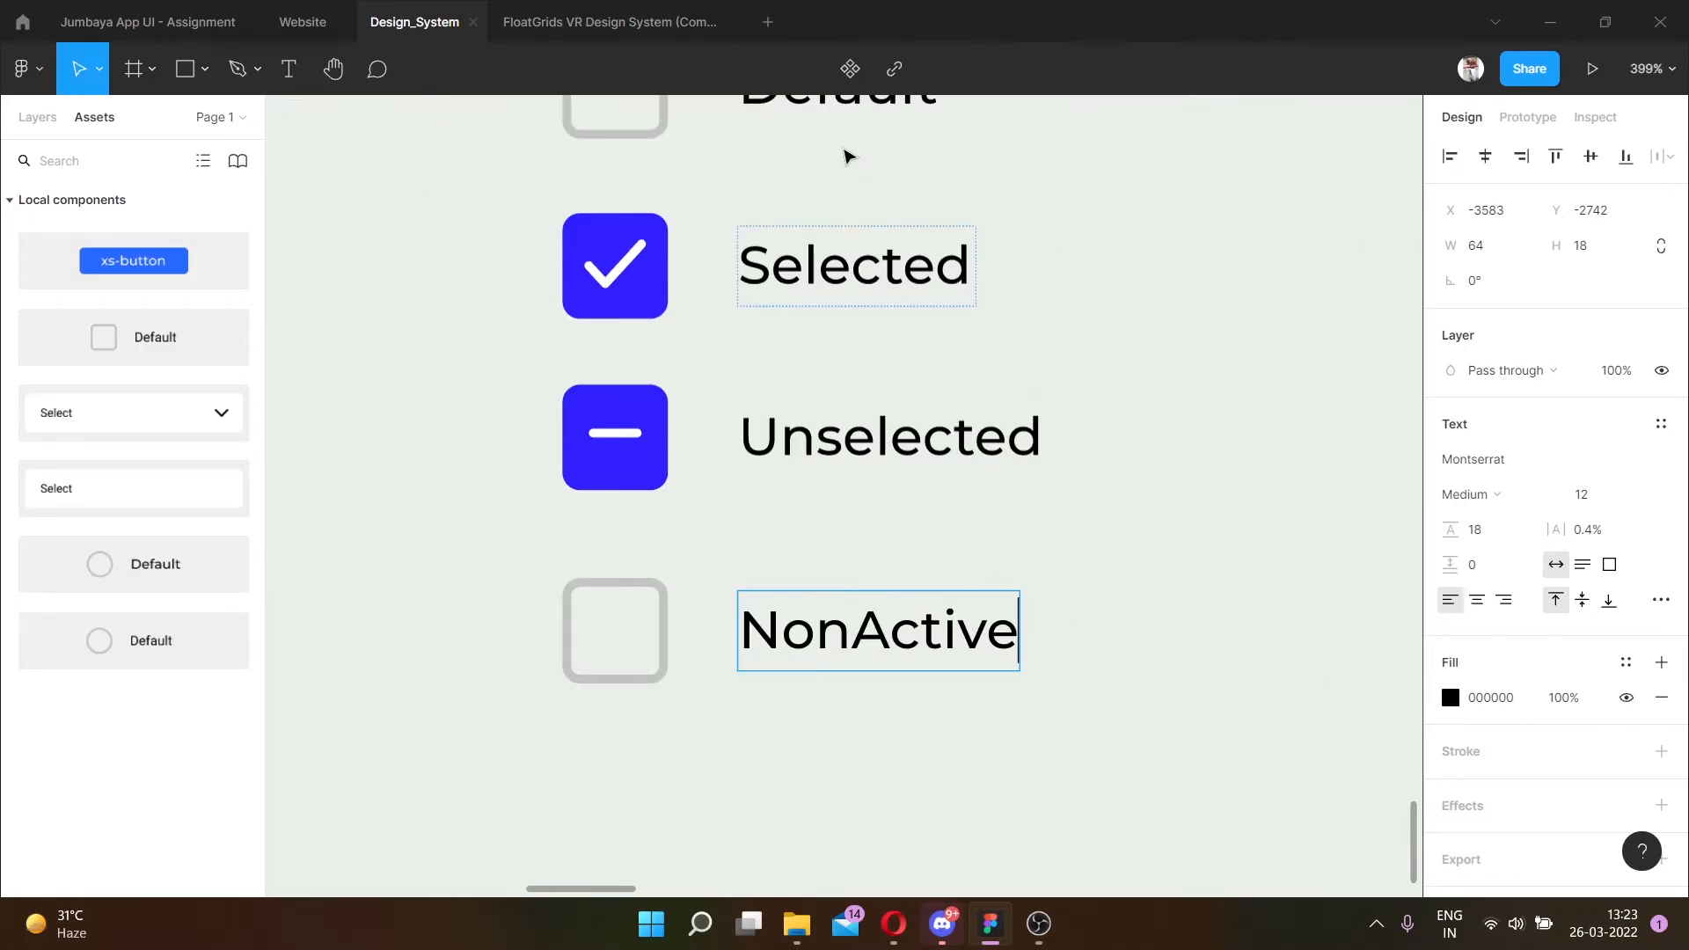
double_click(852, 265)
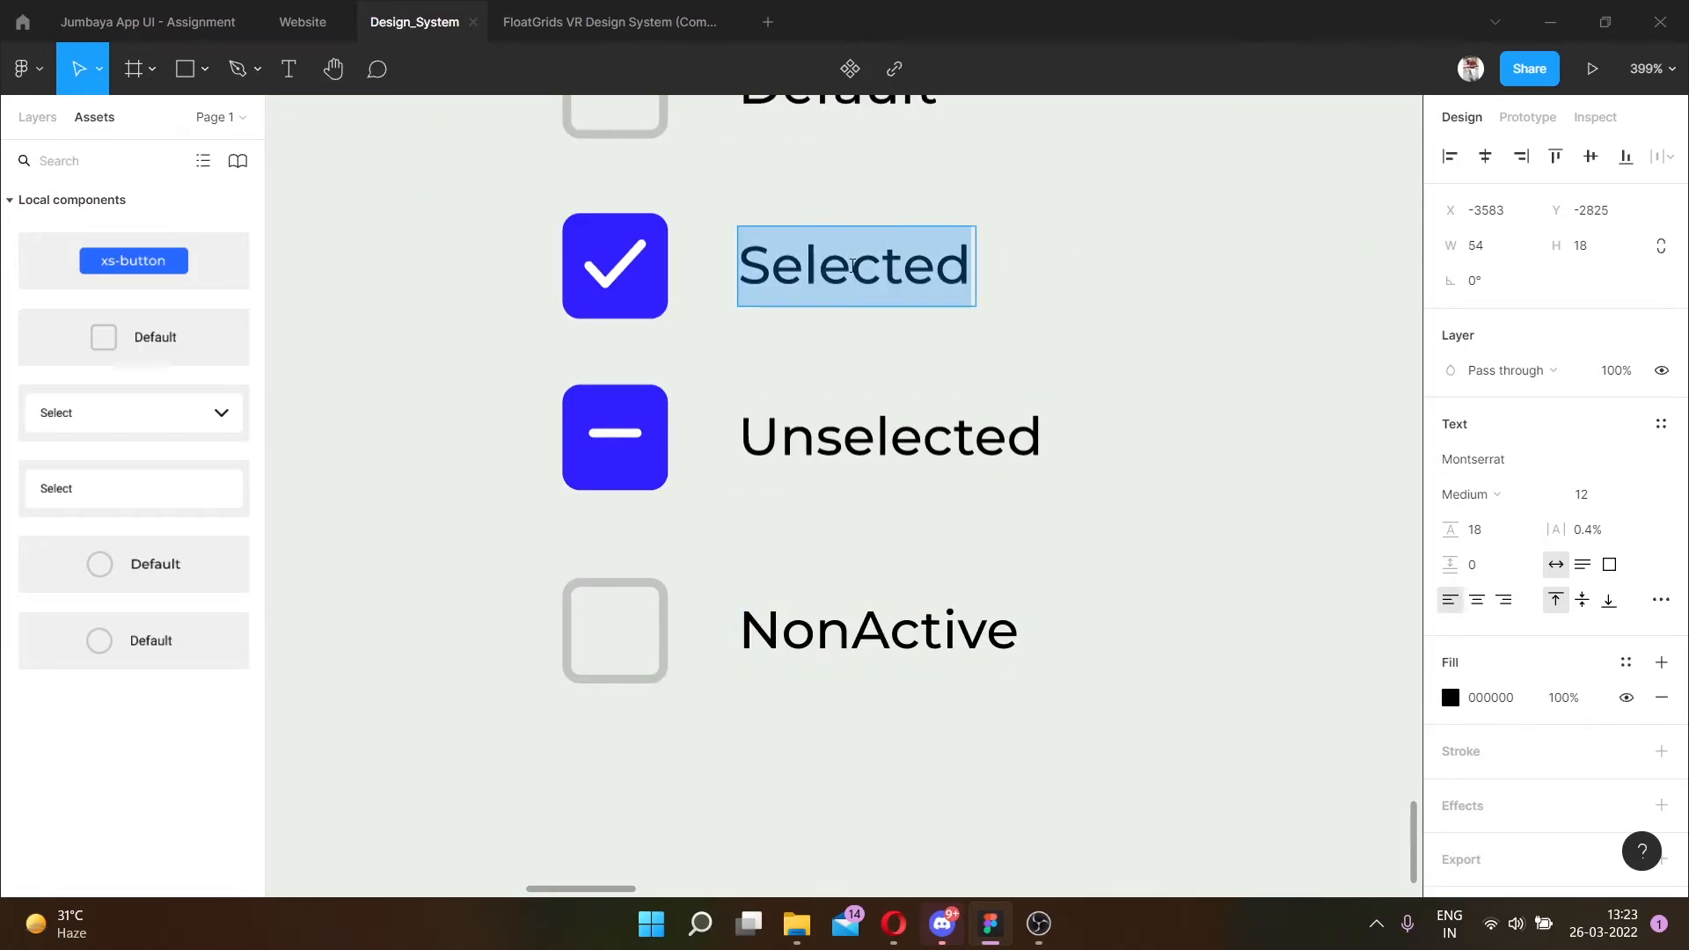
key("Escape")
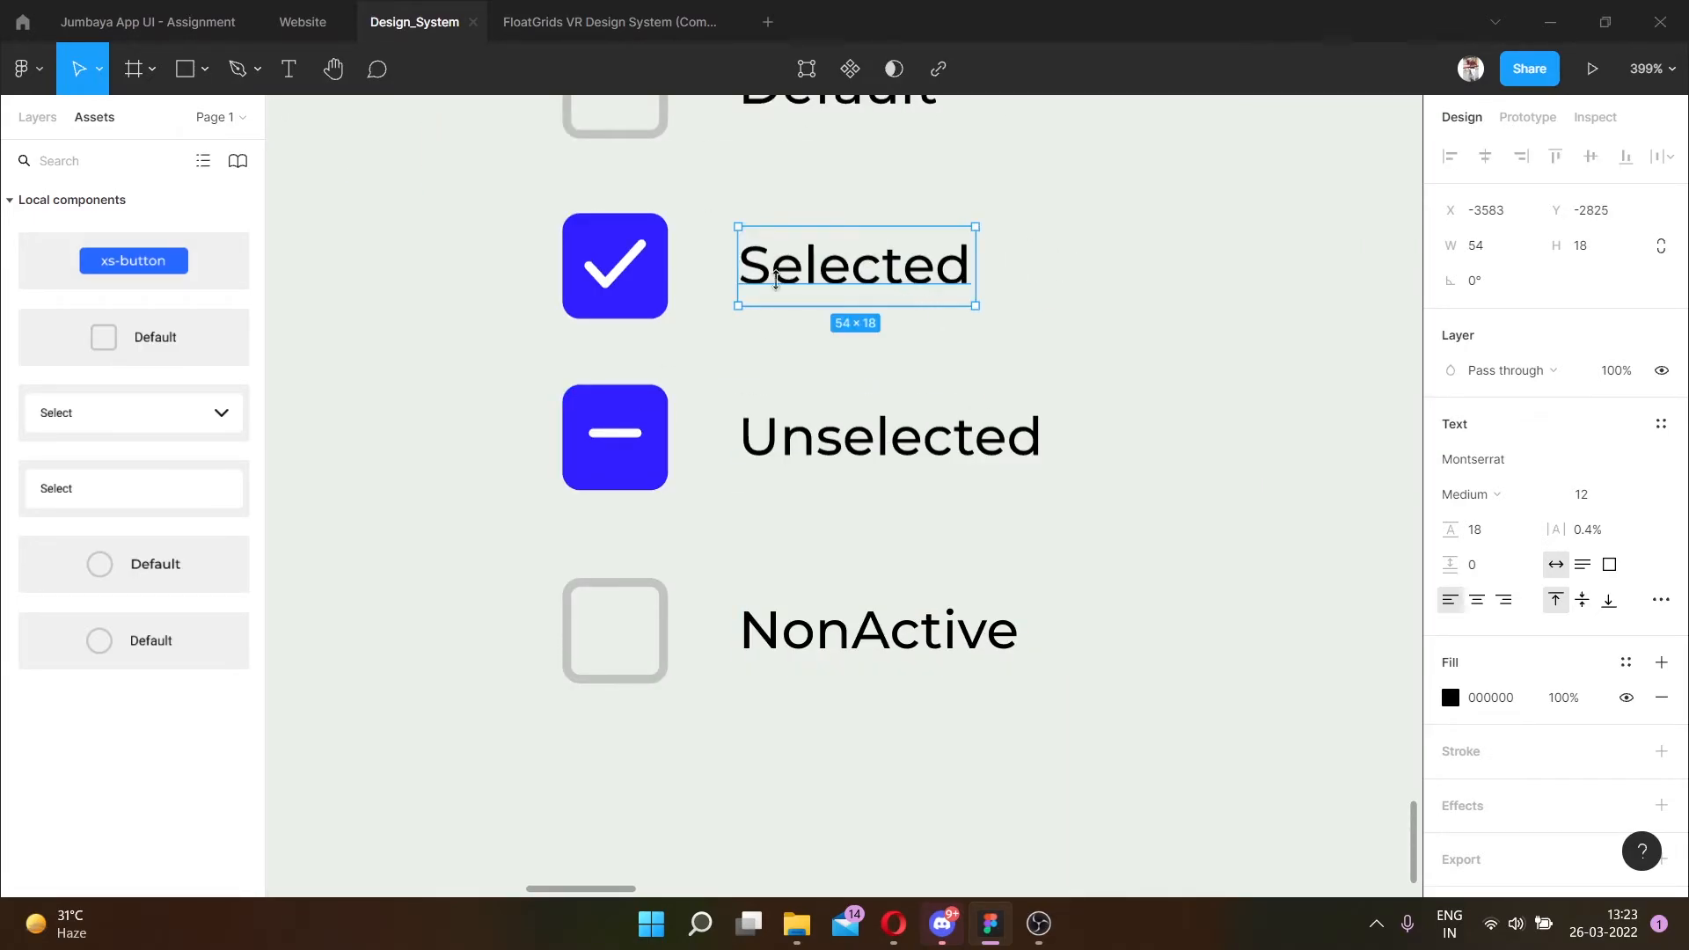
left_click(935, 437)
double_click(935, 437)
type("Ac")
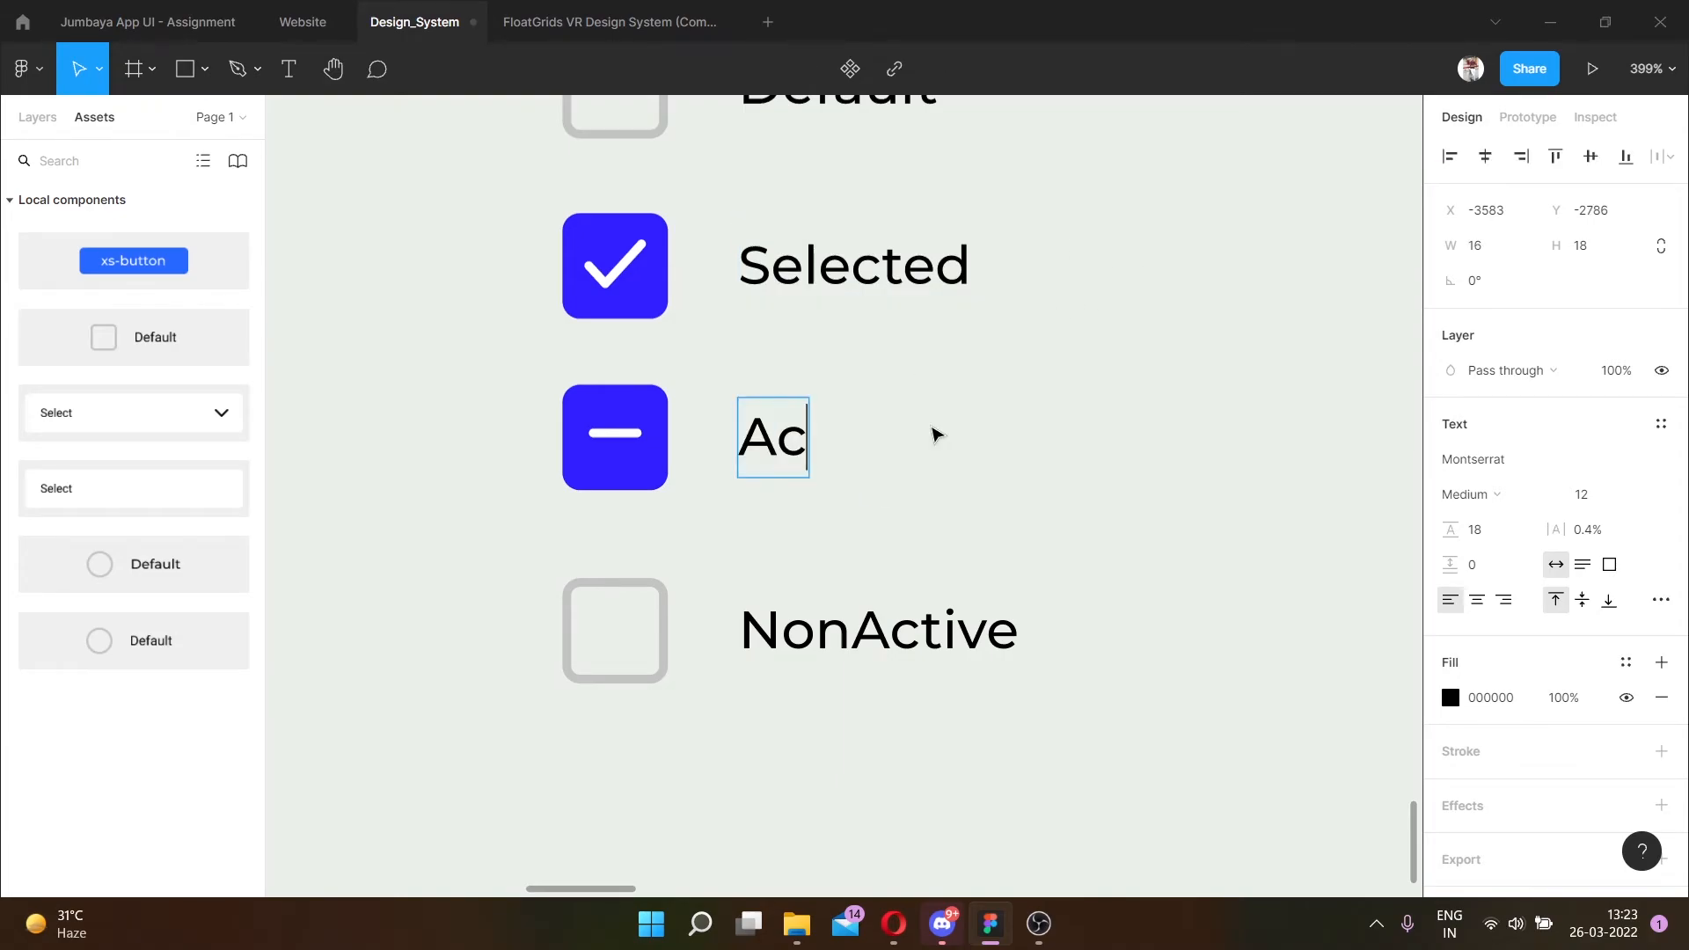
type("tive")
key("Escape")
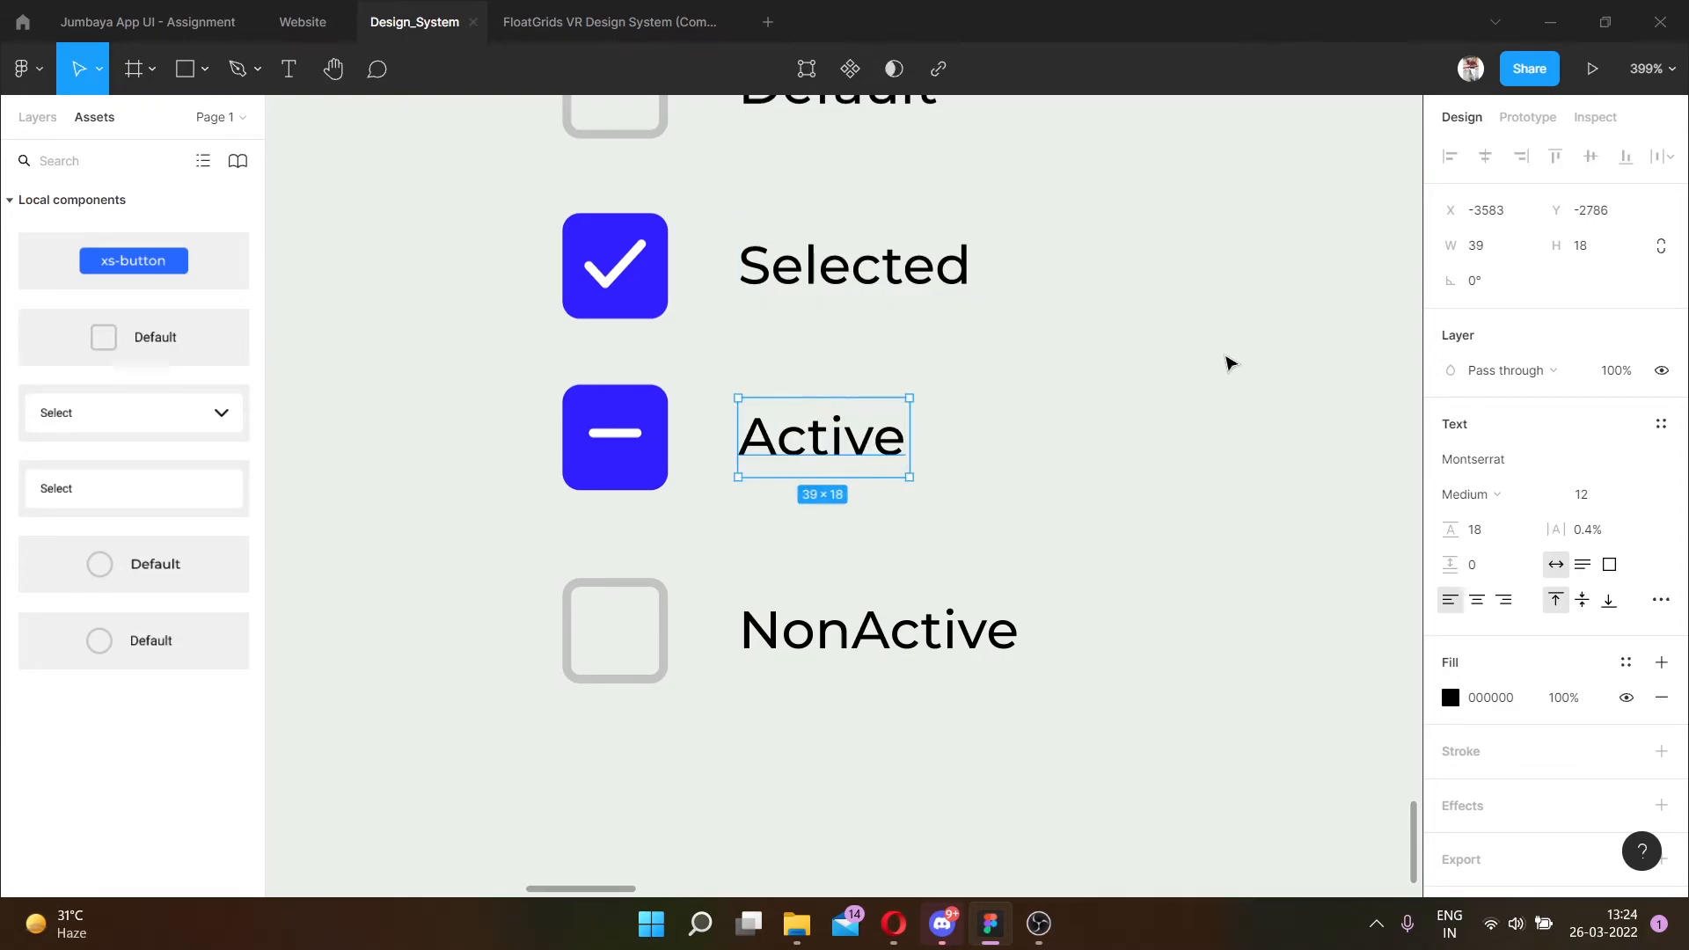
Review the four checkbox states and examine the Default square's properties.
scroll(1192, 389, "up", 4)
scroll(1192, 390, "down", 2)
scroll(1184, 388, "right", 2)
scroll(967, 383, "left", 1)
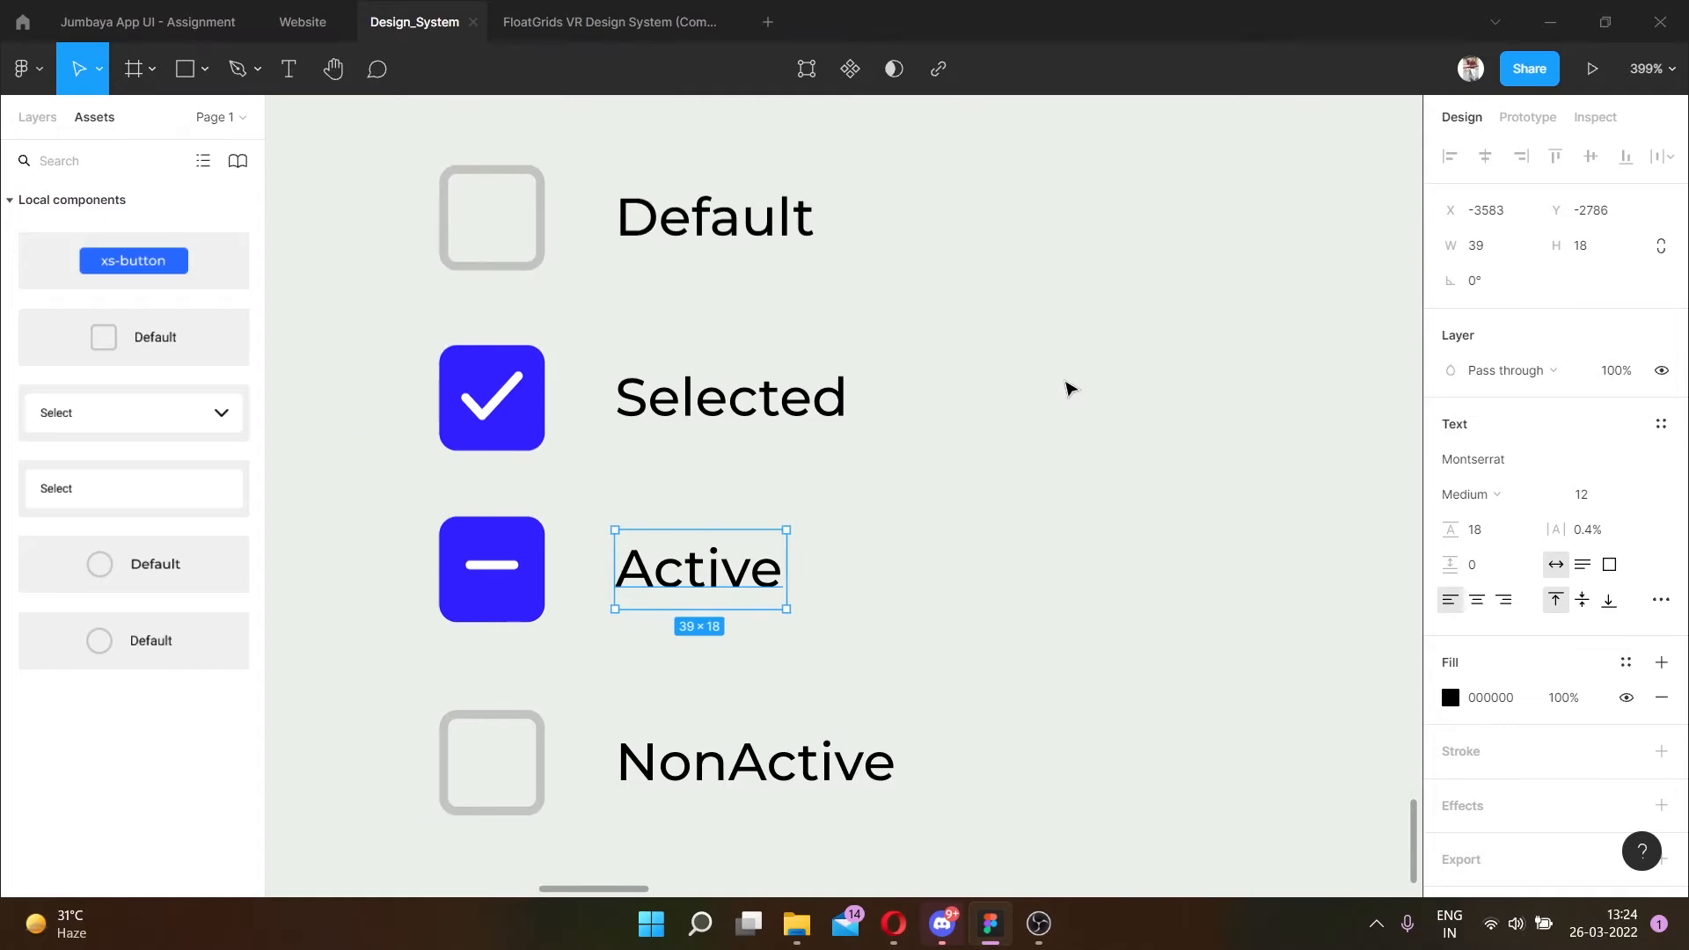
scroll(673, 233, "left", 1)
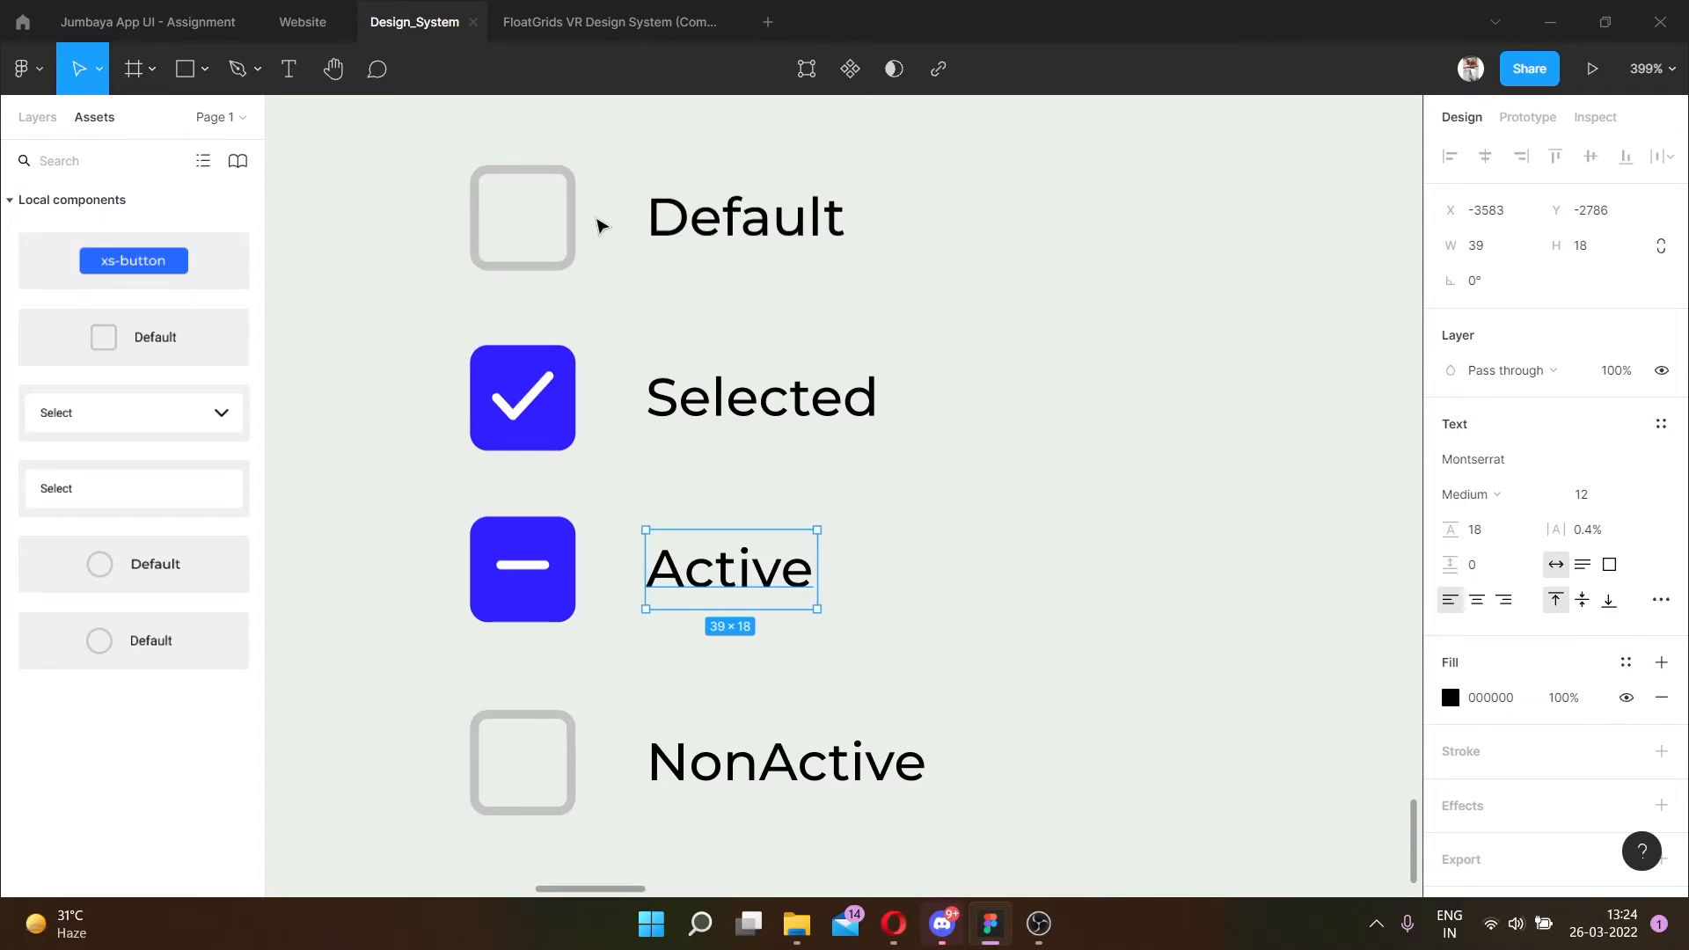
left_click(570, 230)
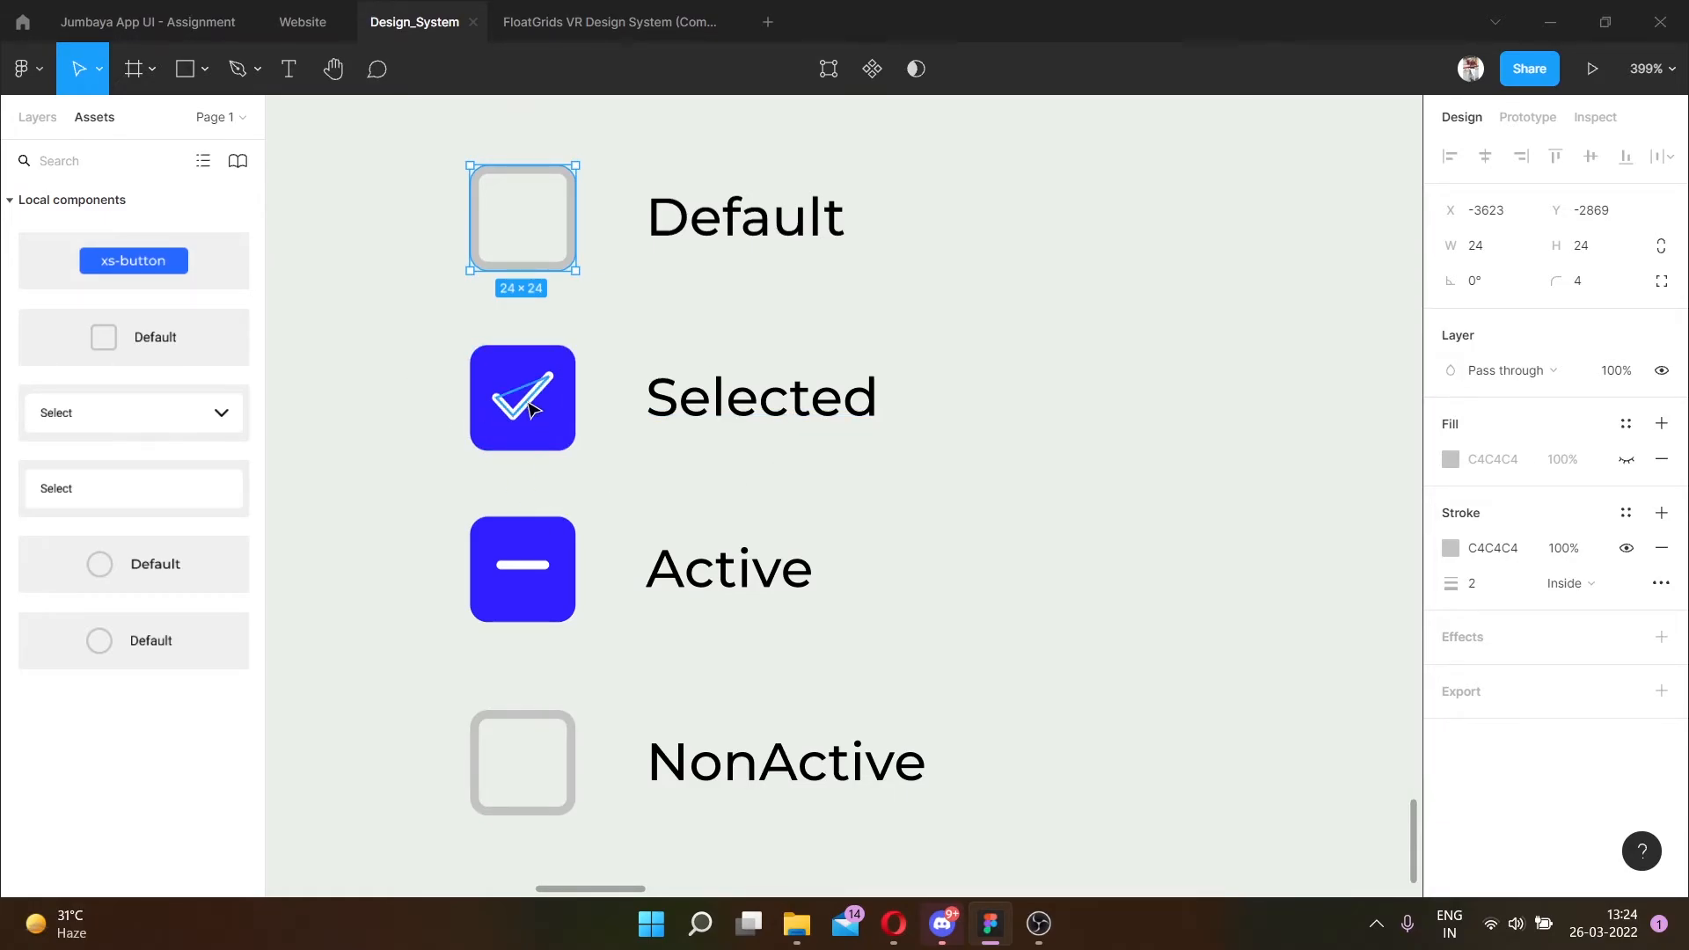
scroll(531, 409, "left", 3)
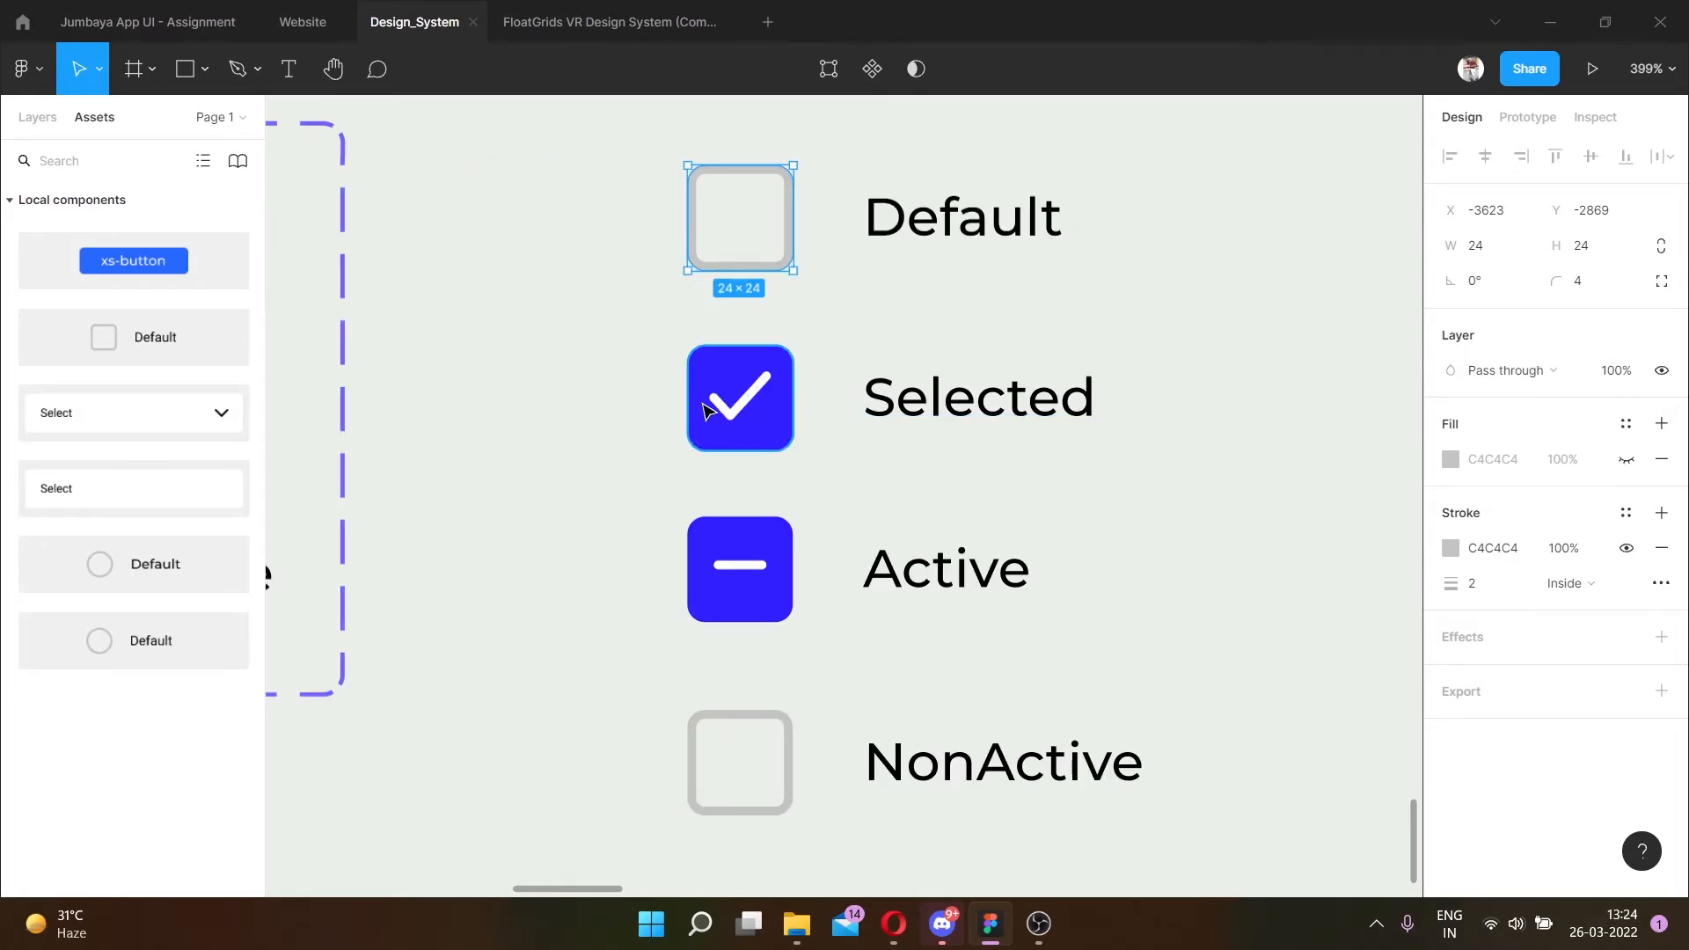
scroll(774, 402, "right", 3)
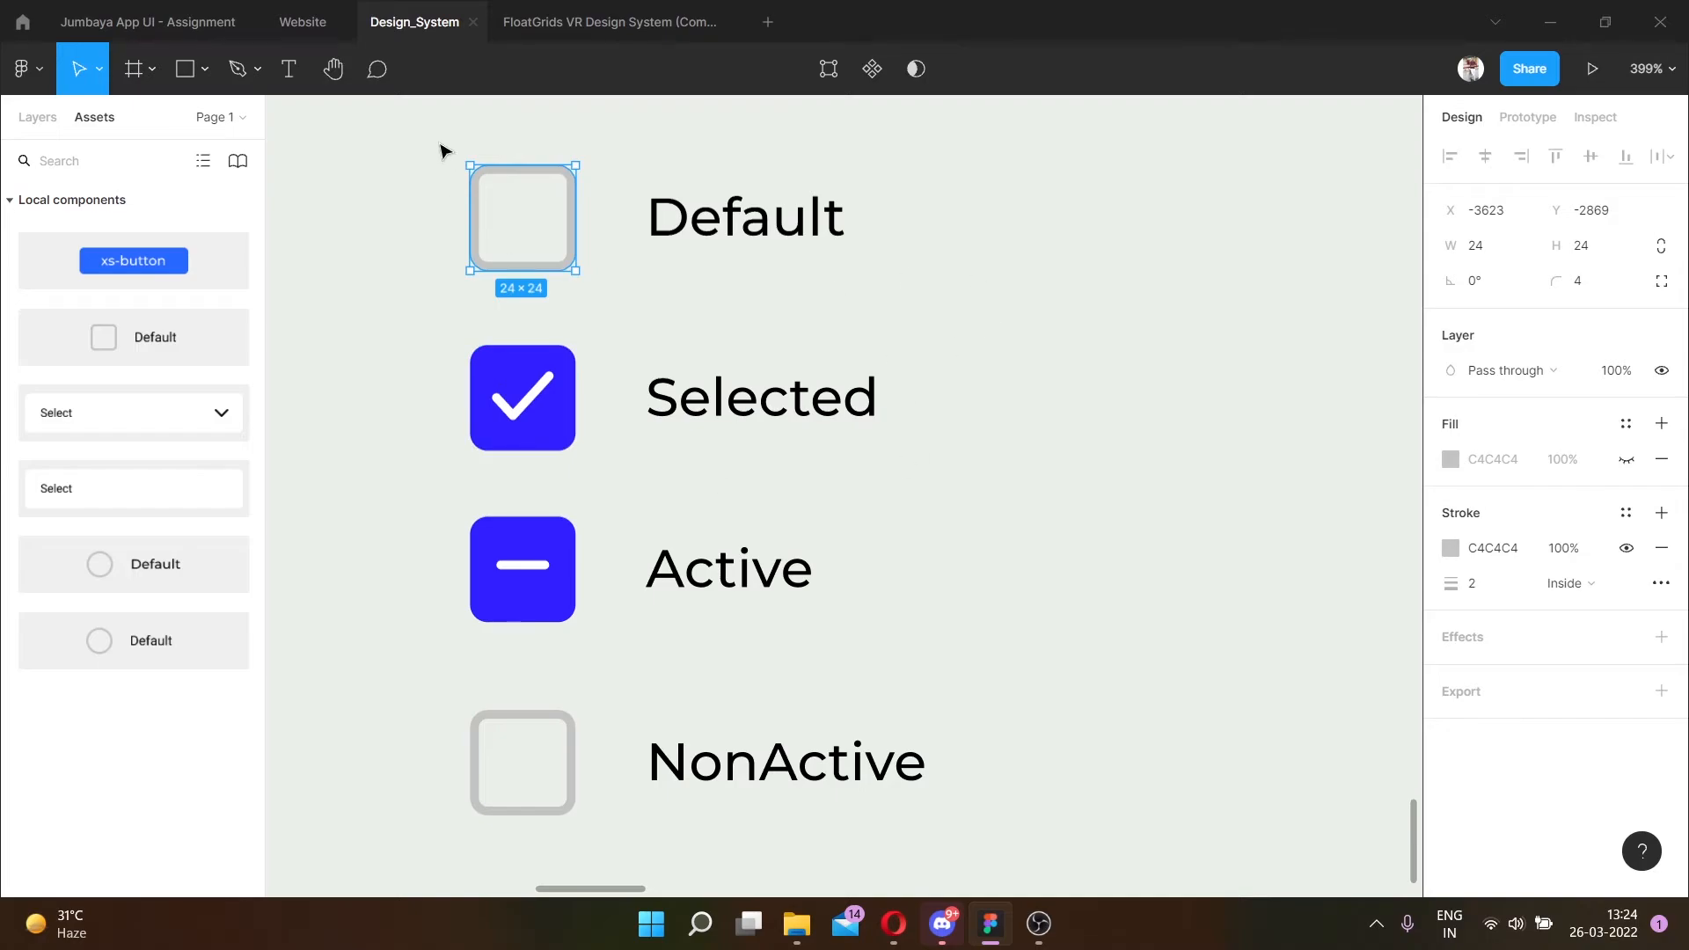
Examine the properties of the Active checkbox's square and dash, and the NonActive square with its label.
left_click(503, 584)
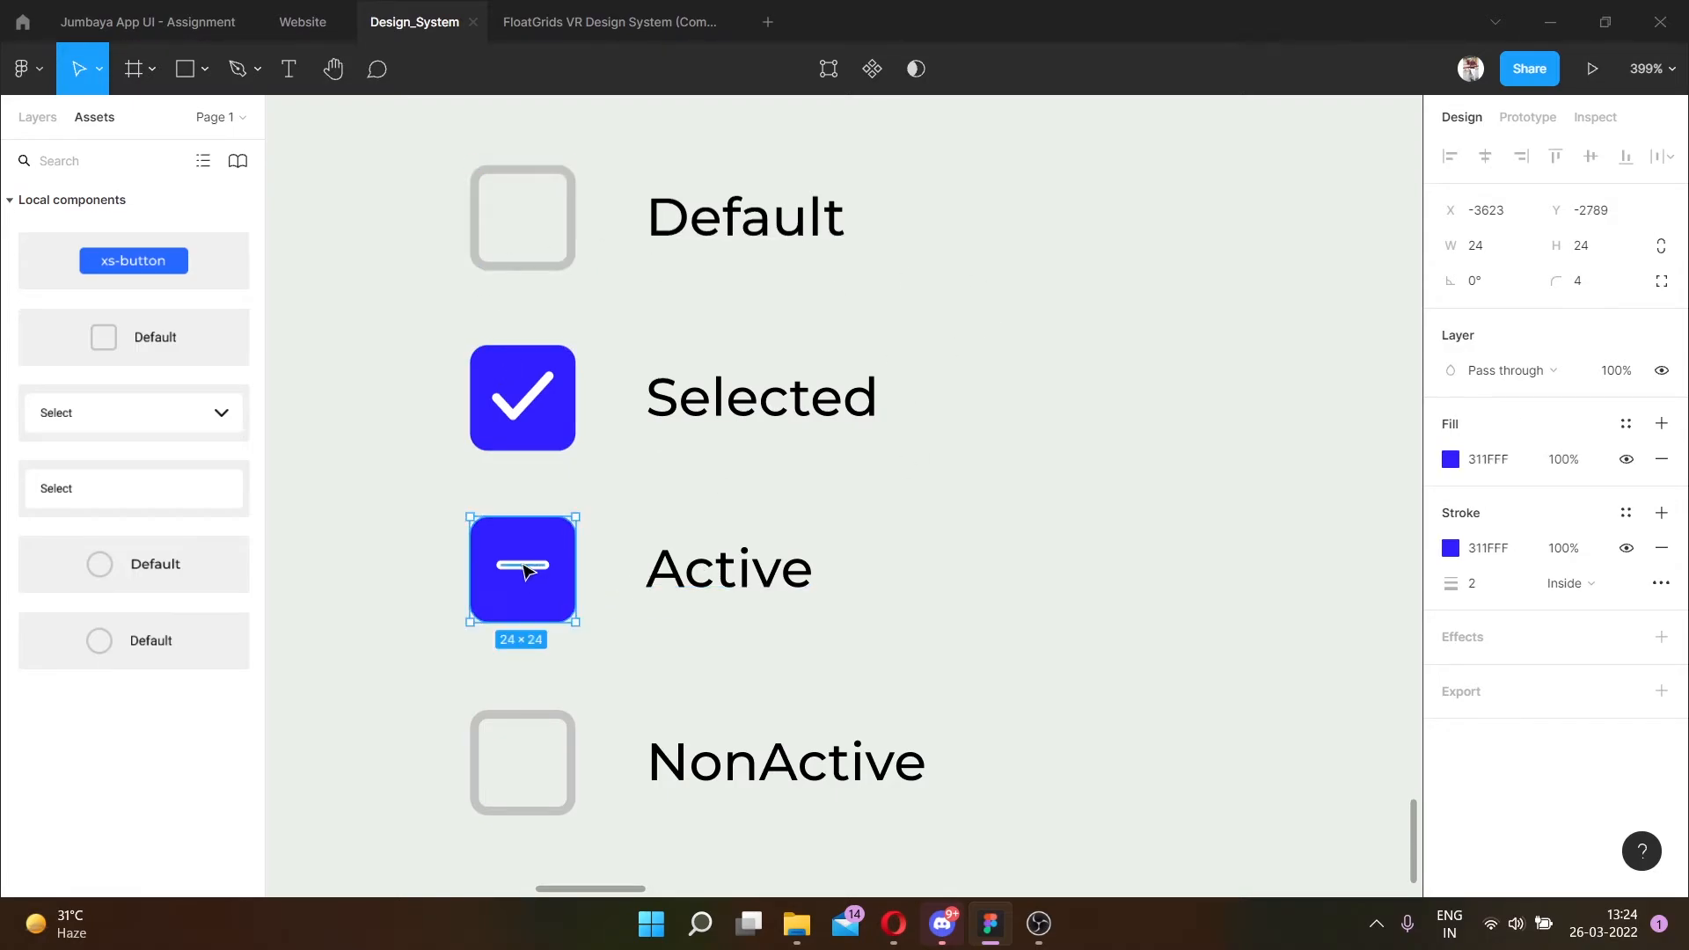
key("Return")
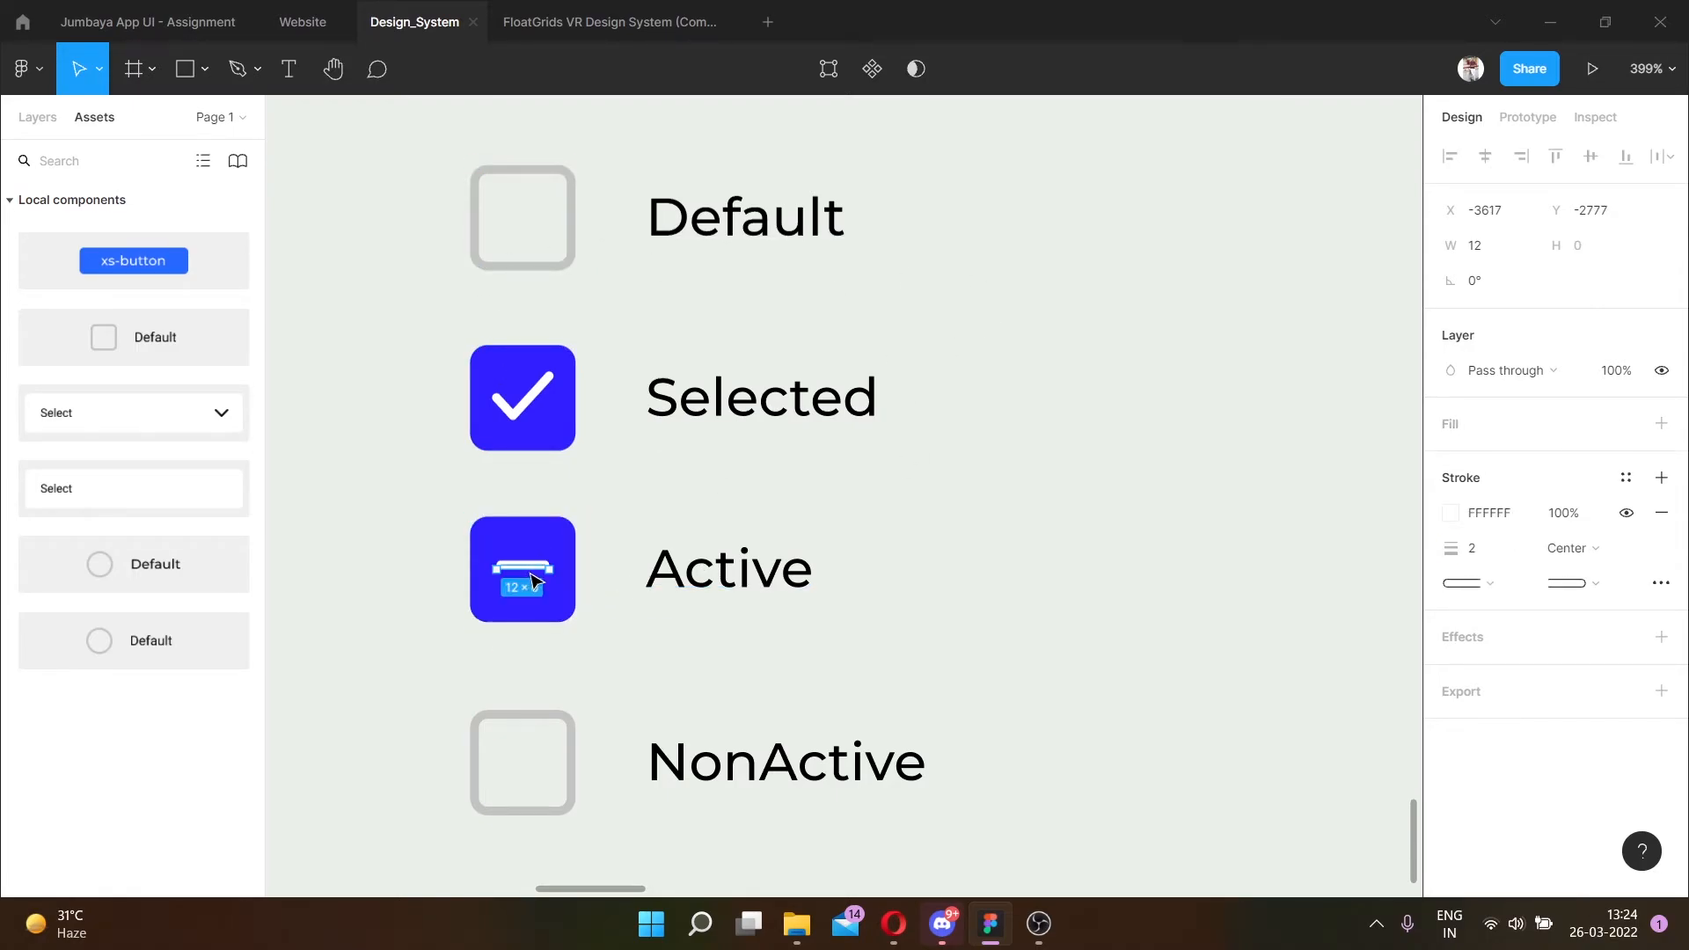
scroll(797, 607, "down", 2)
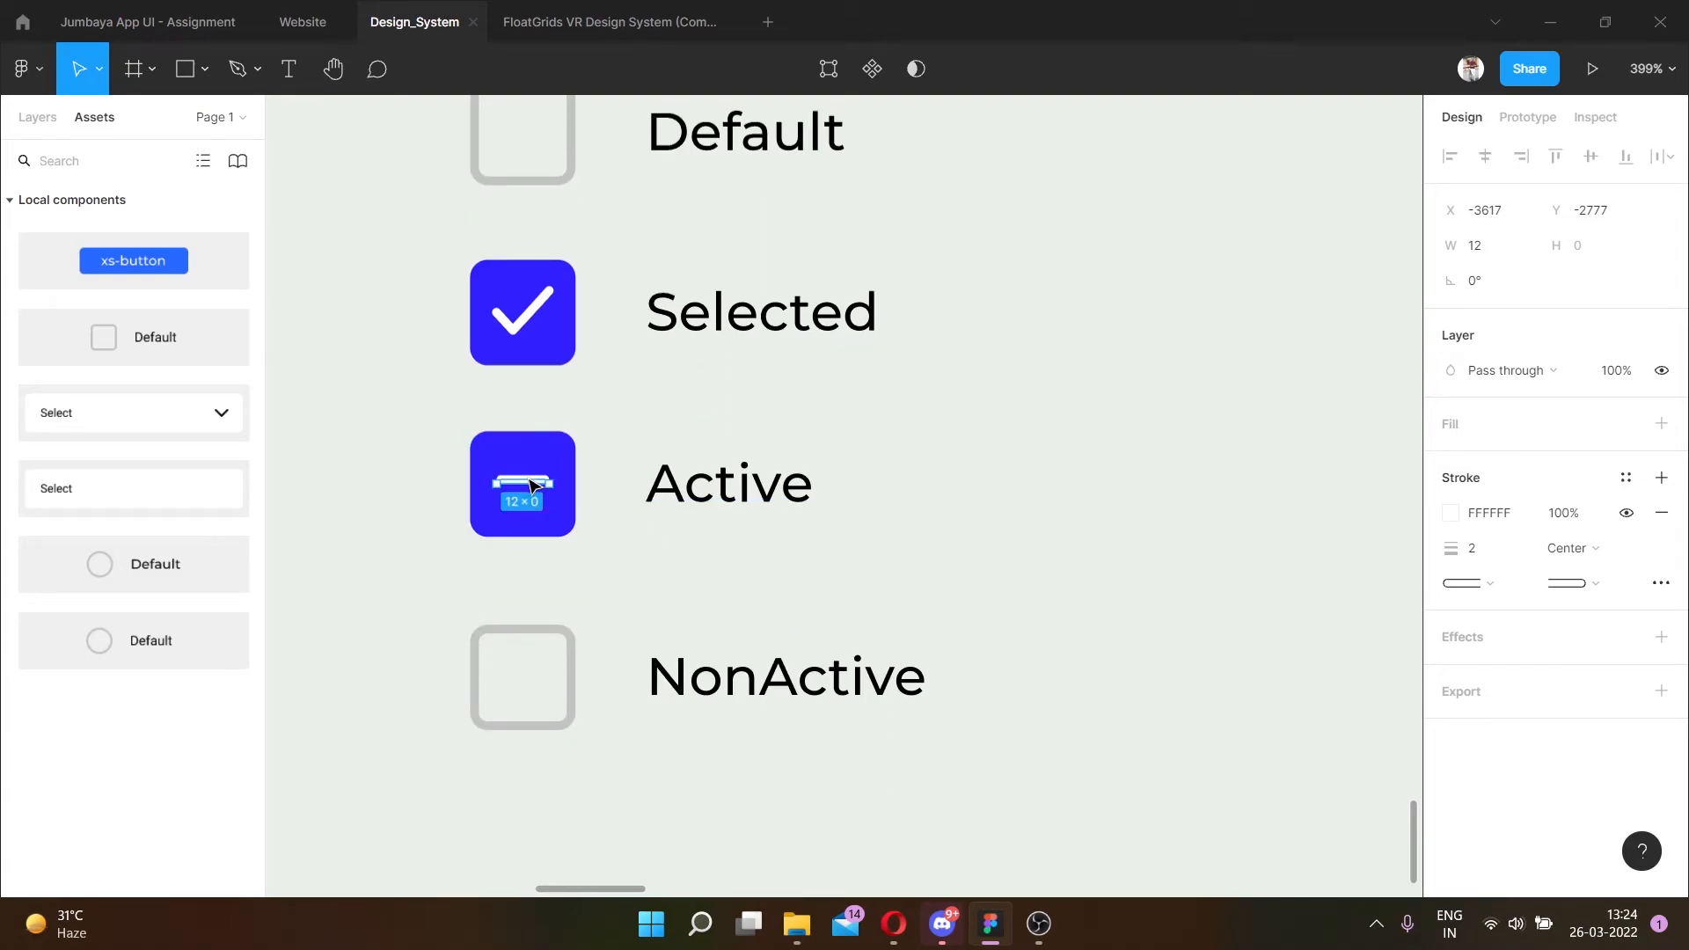
left_click_drag(547, 678, 902, 680)
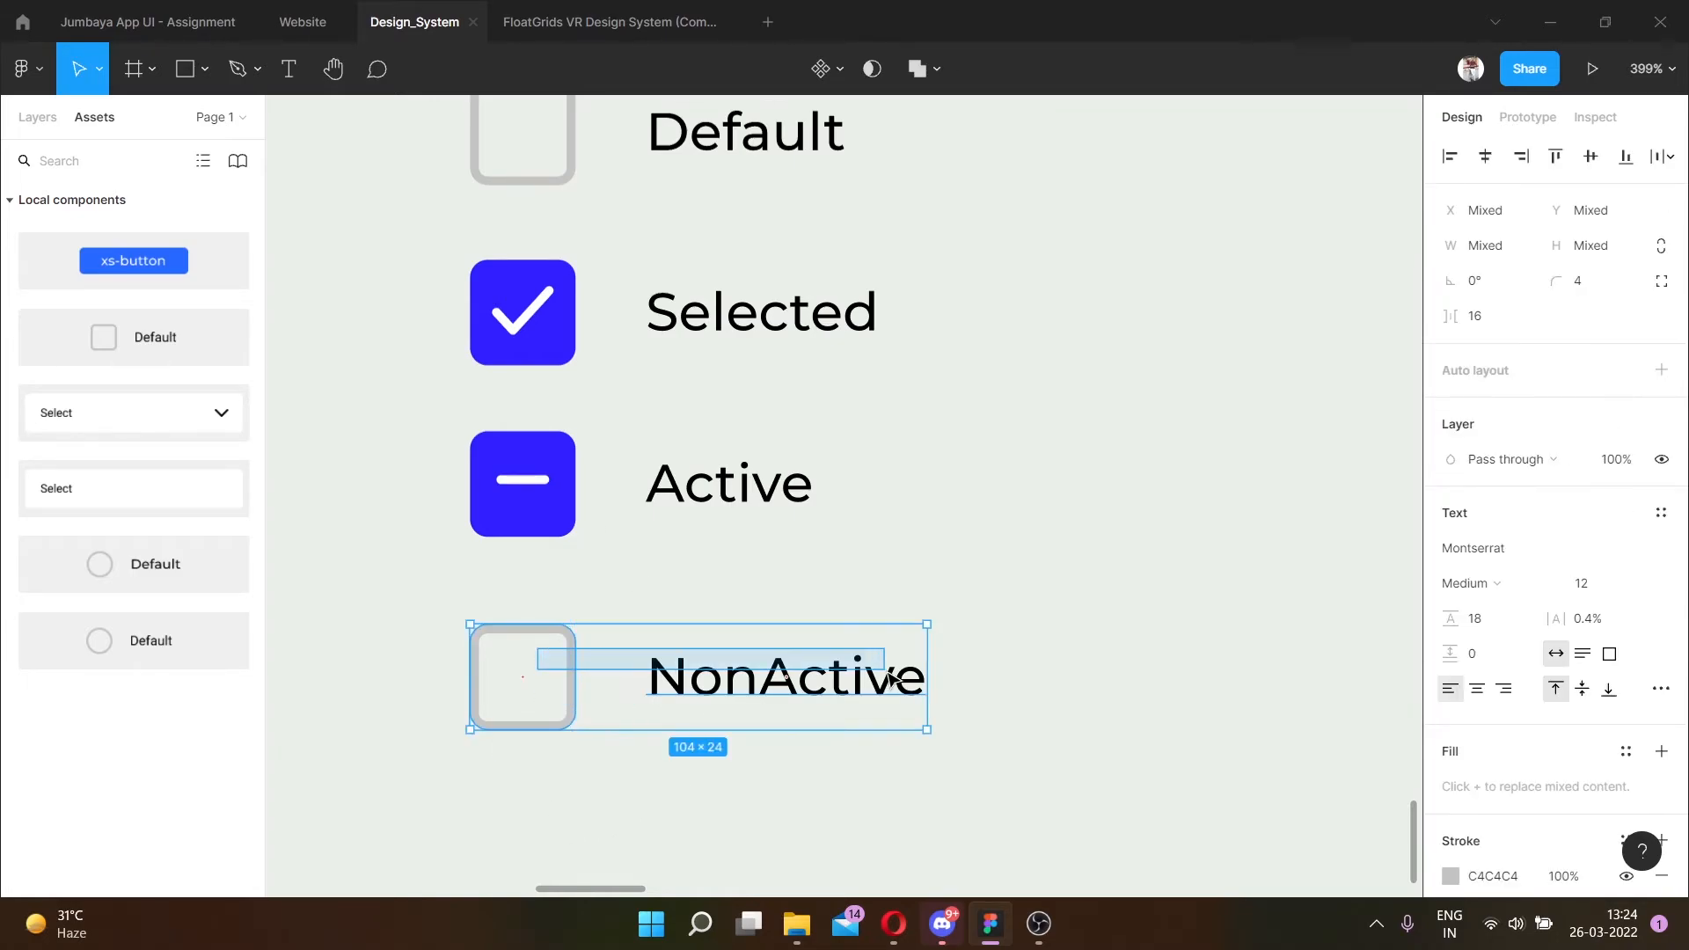
left_click(1133, 574)
scroll(931, 313, "down", 5)
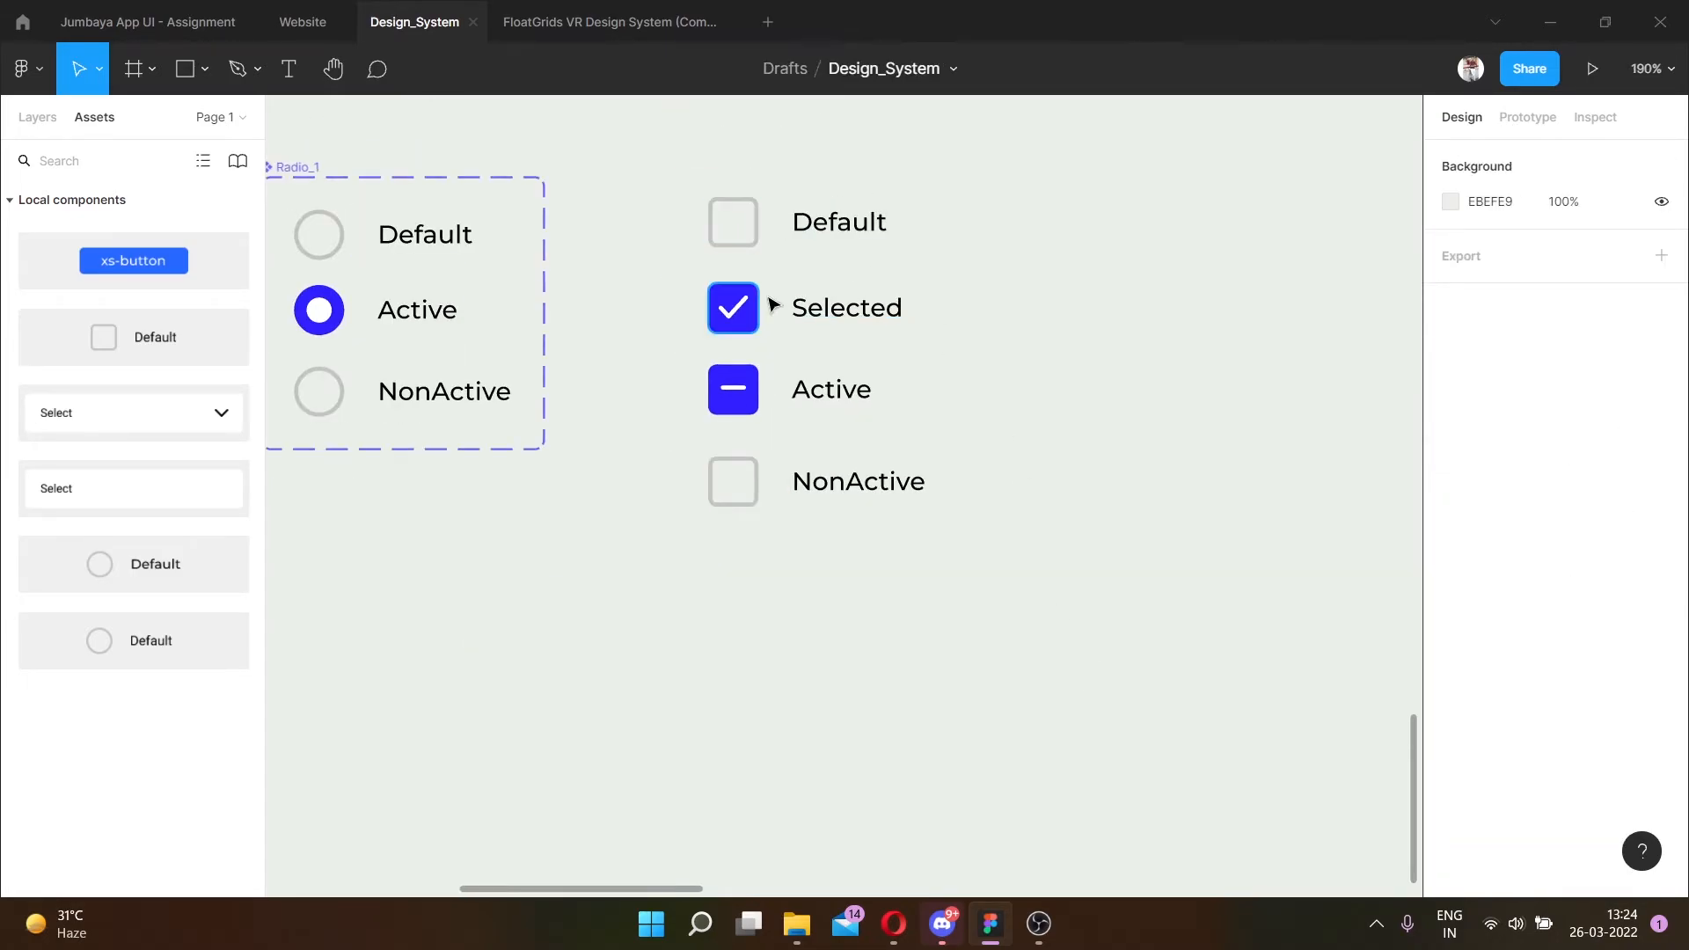
Group the Default checkbox square with its label and name the group "Default".
scroll(843, 310, "up", 3)
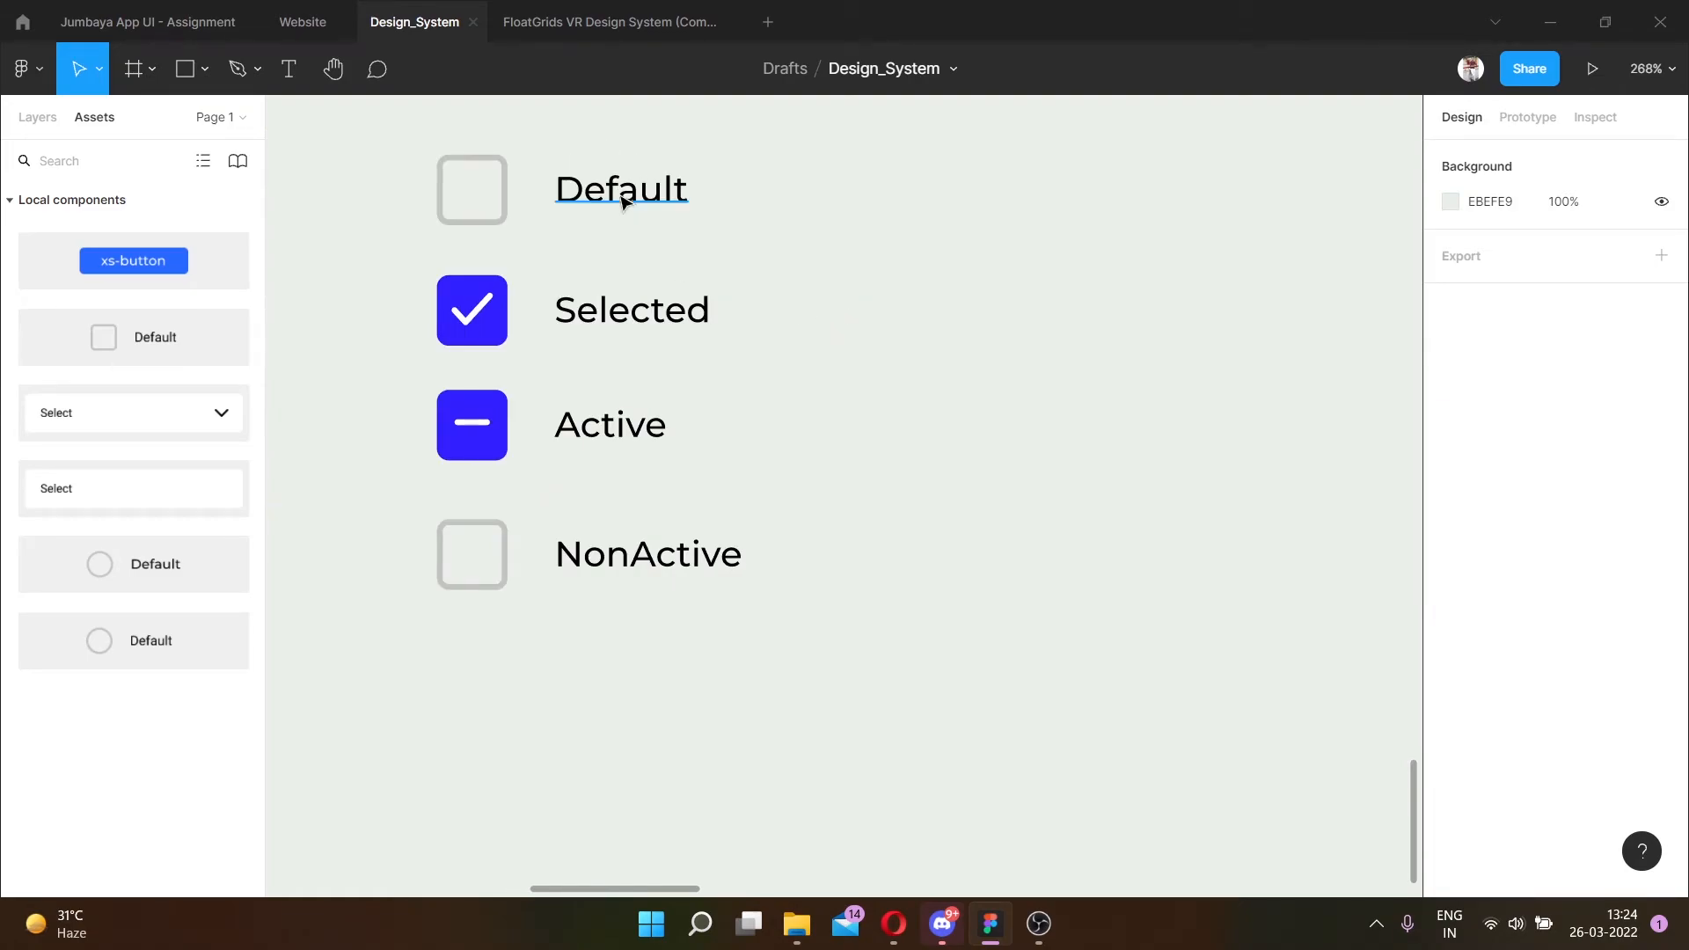
left_click_drag(709, 230, 426, 231)
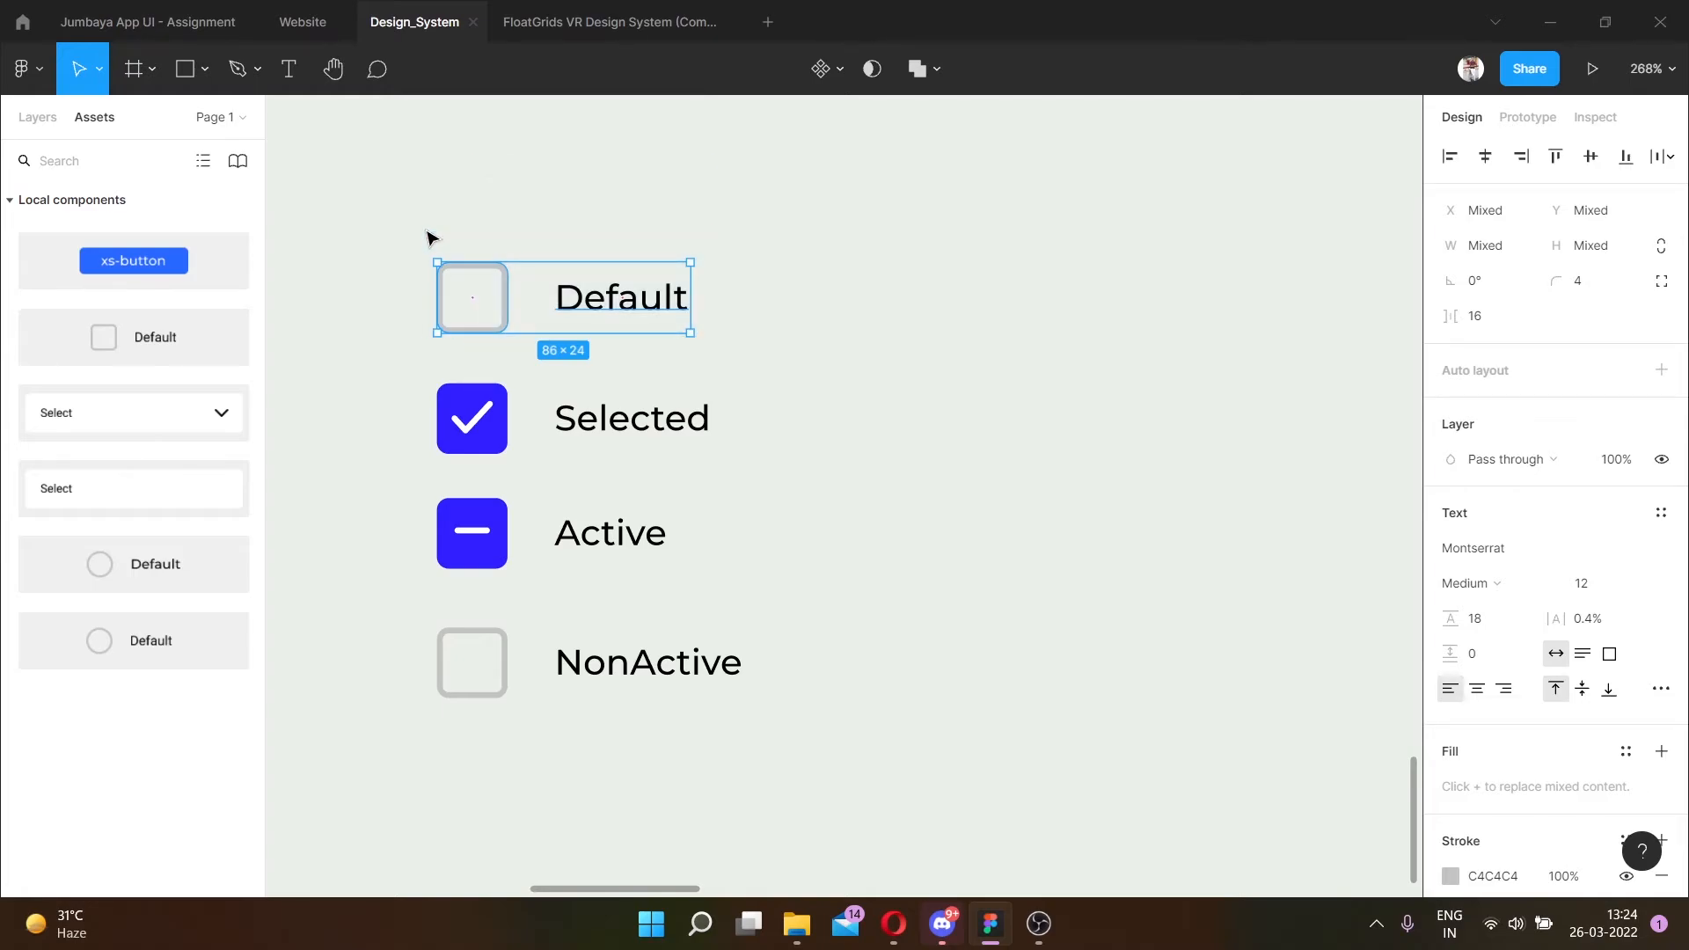
key("ctrl+g")
key("ctrl+r")
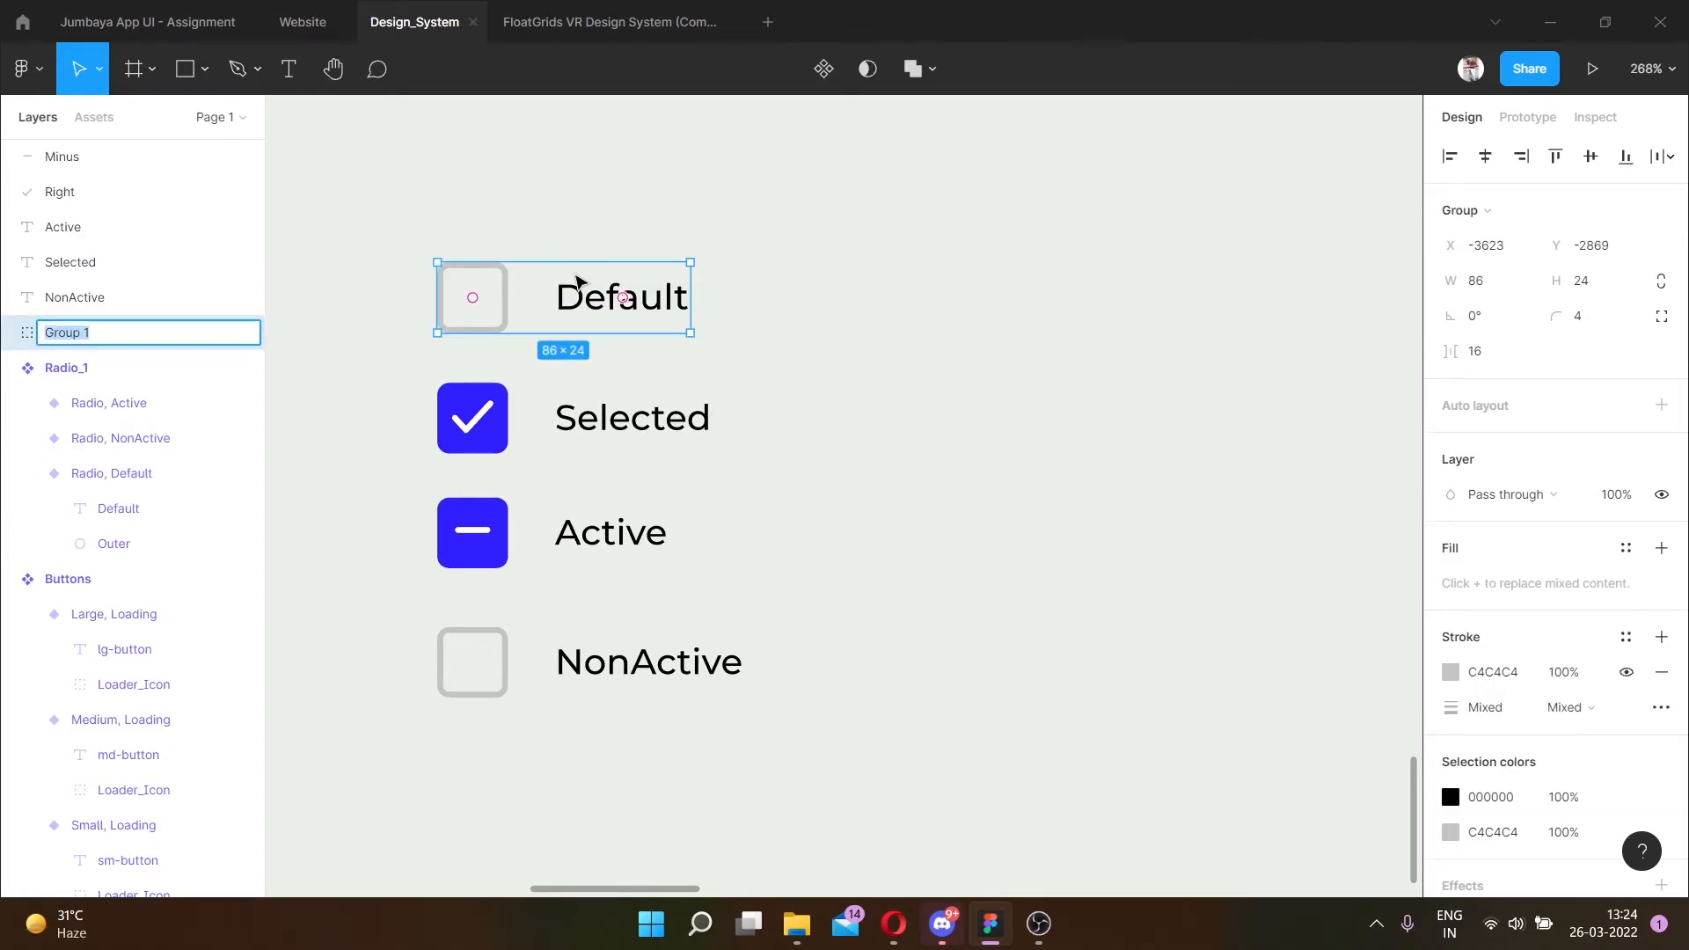
scroll(753, 249, "left", 4)
type("Default")
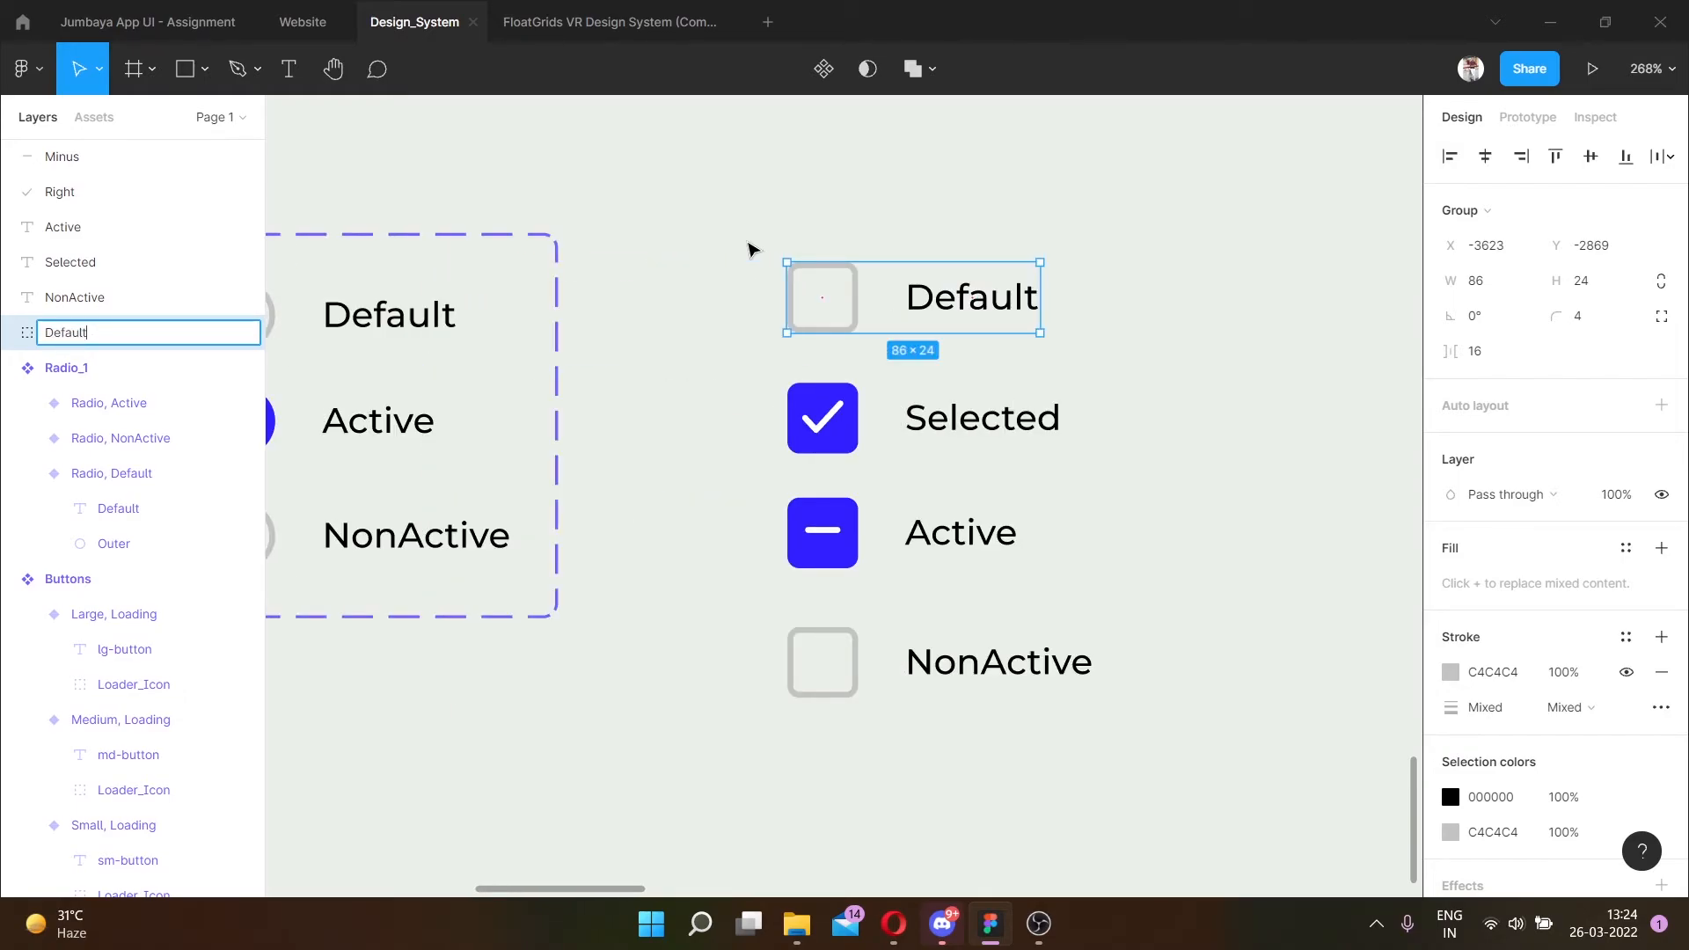
key("Return")
Group the checkmark checkbox with its Selected label and name the group "Selected".
left_click_drag(1095, 435, 744, 364)
key("ctrl+g")
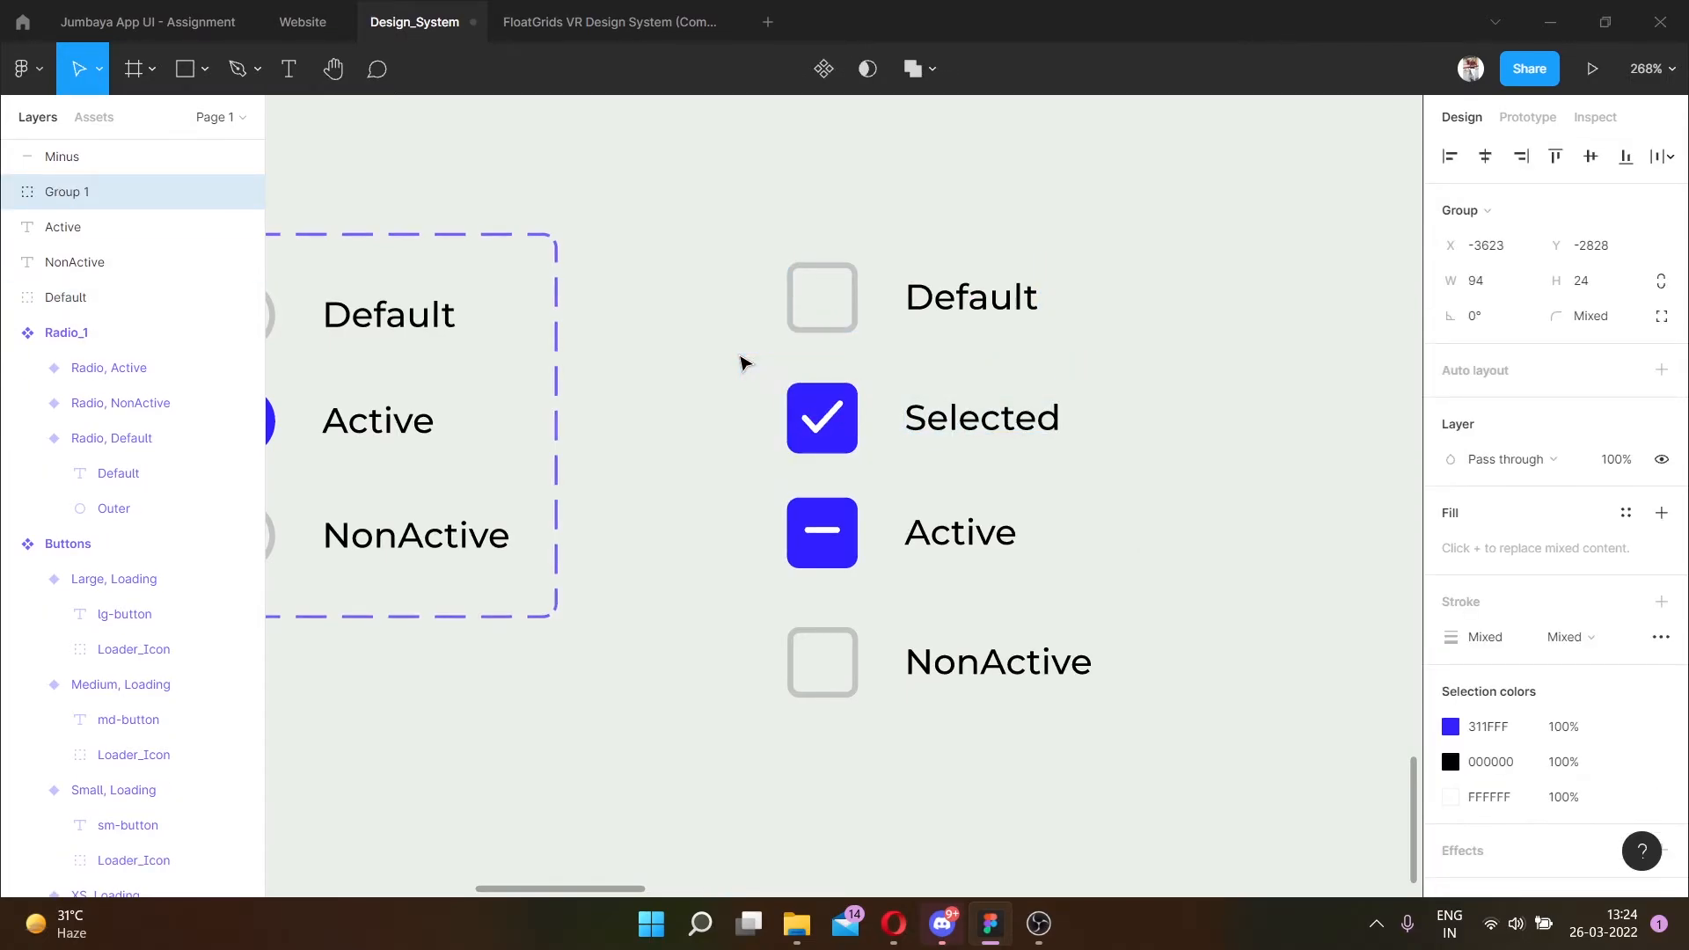
key("ctrl+r")
type("Selected")
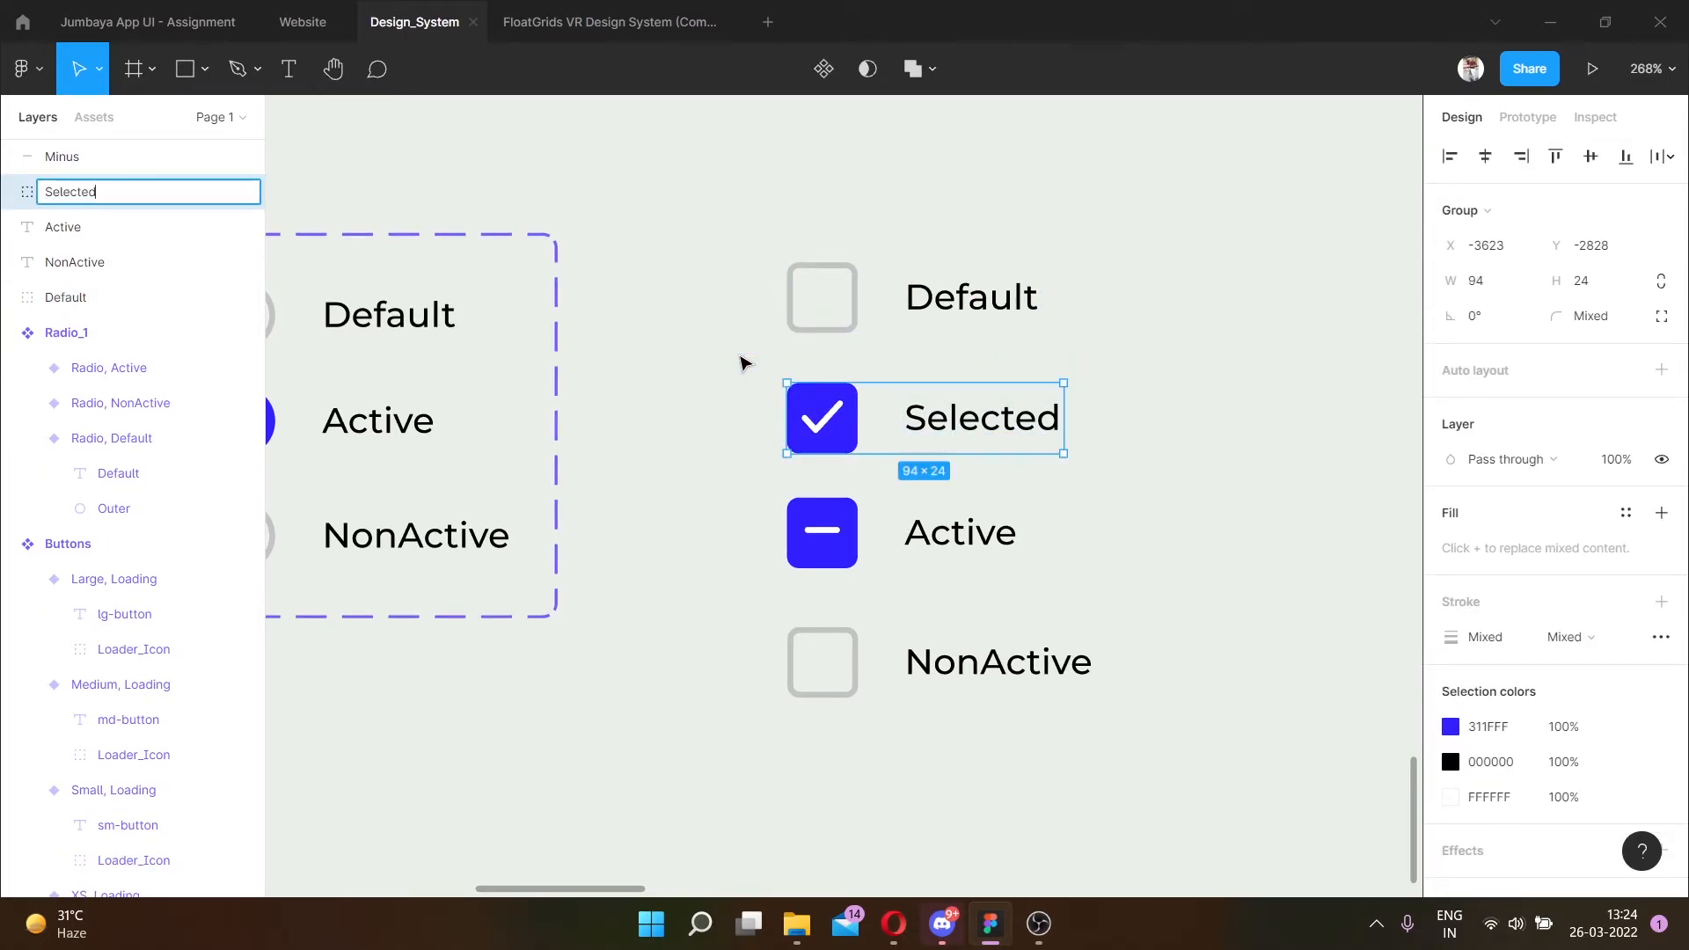
key("Return")
Group the dash checkbox with its Active label and name the group "Active".
left_click_drag(1101, 617, 694, 482)
key("ctrl+g")
key("ctrl+r")
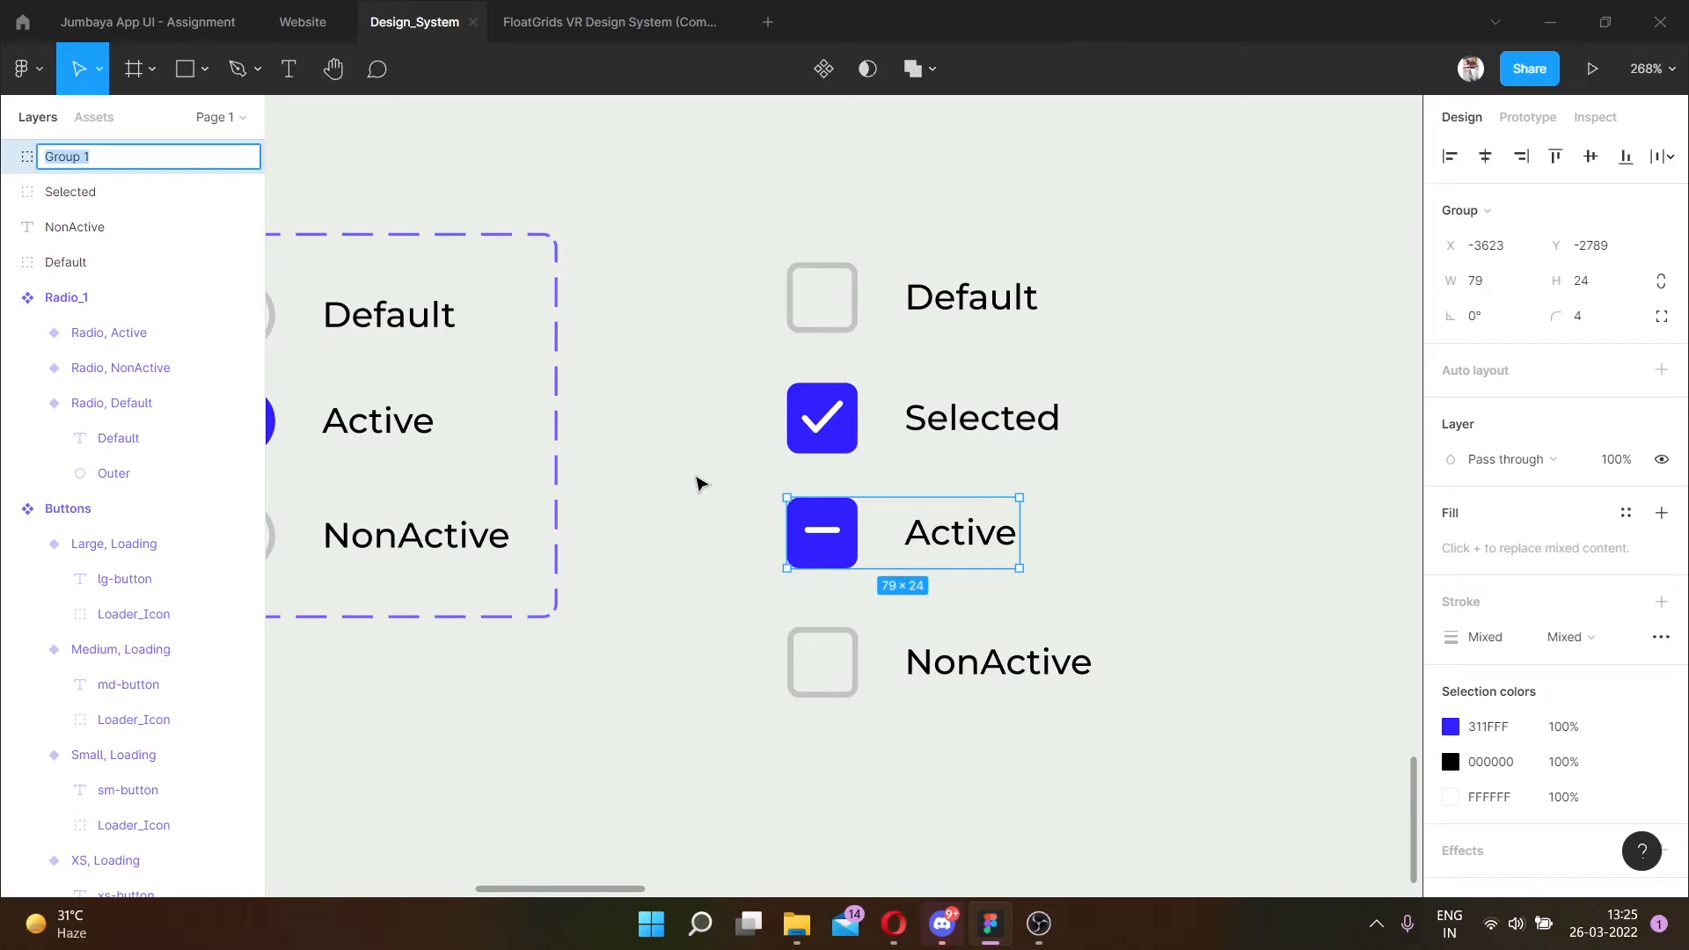
type("Active")
key("Return")
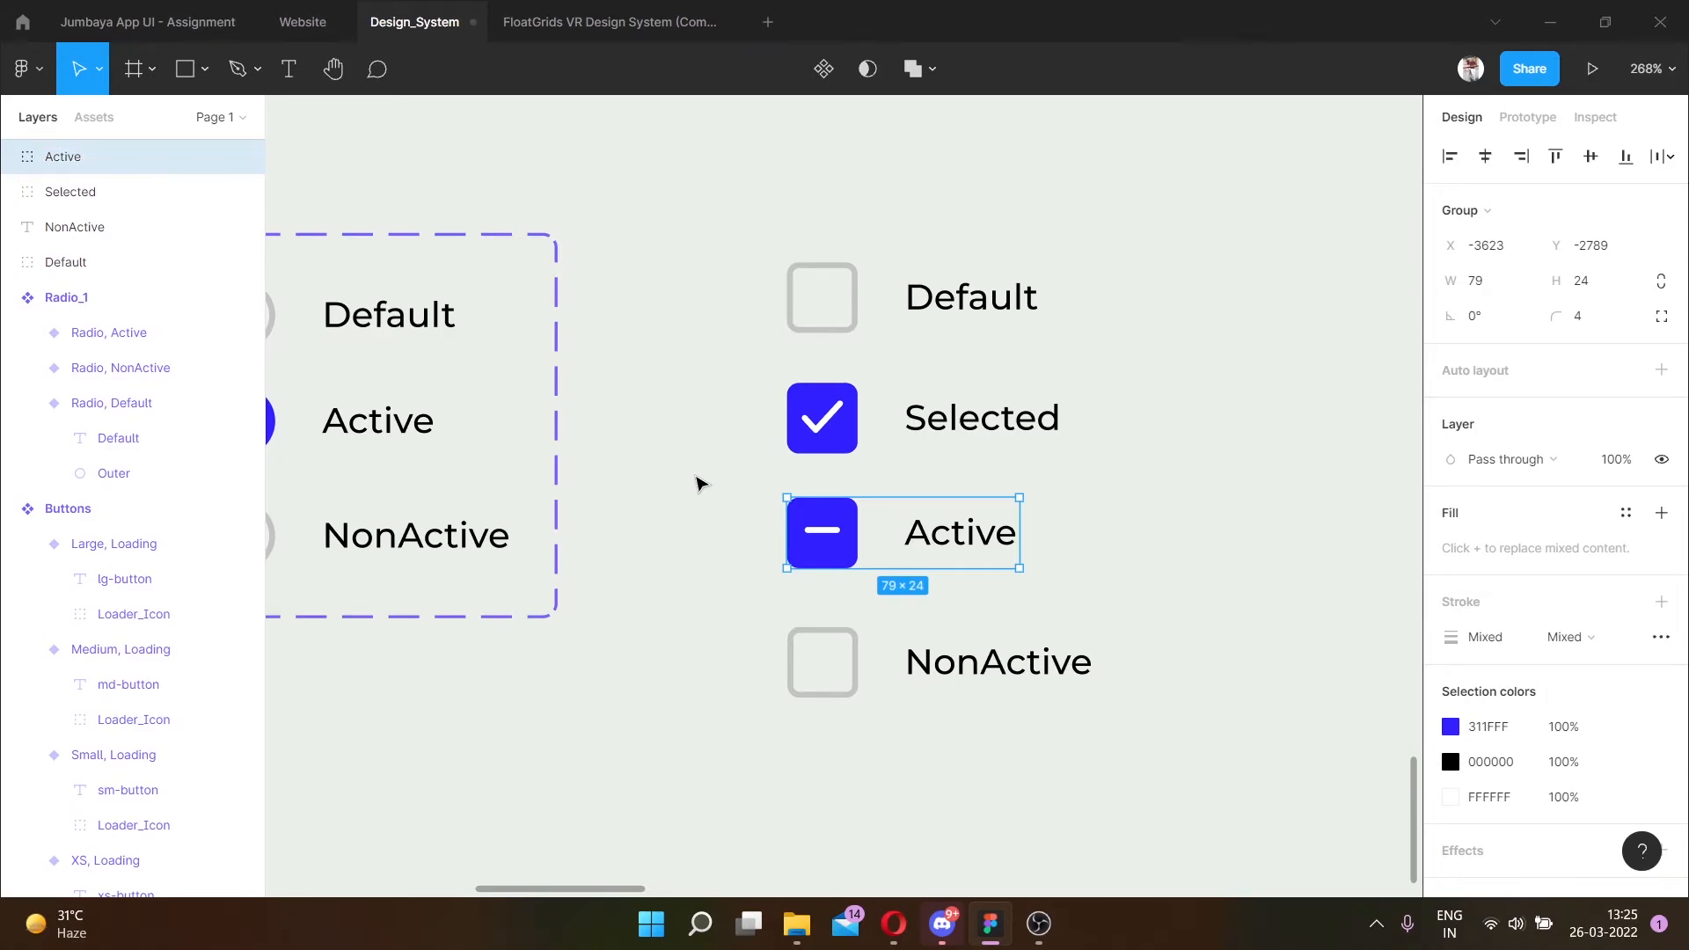
Group the lowest gray square with its label and name the group "NonActive".
left_click_drag(1011, 786, 773, 648)
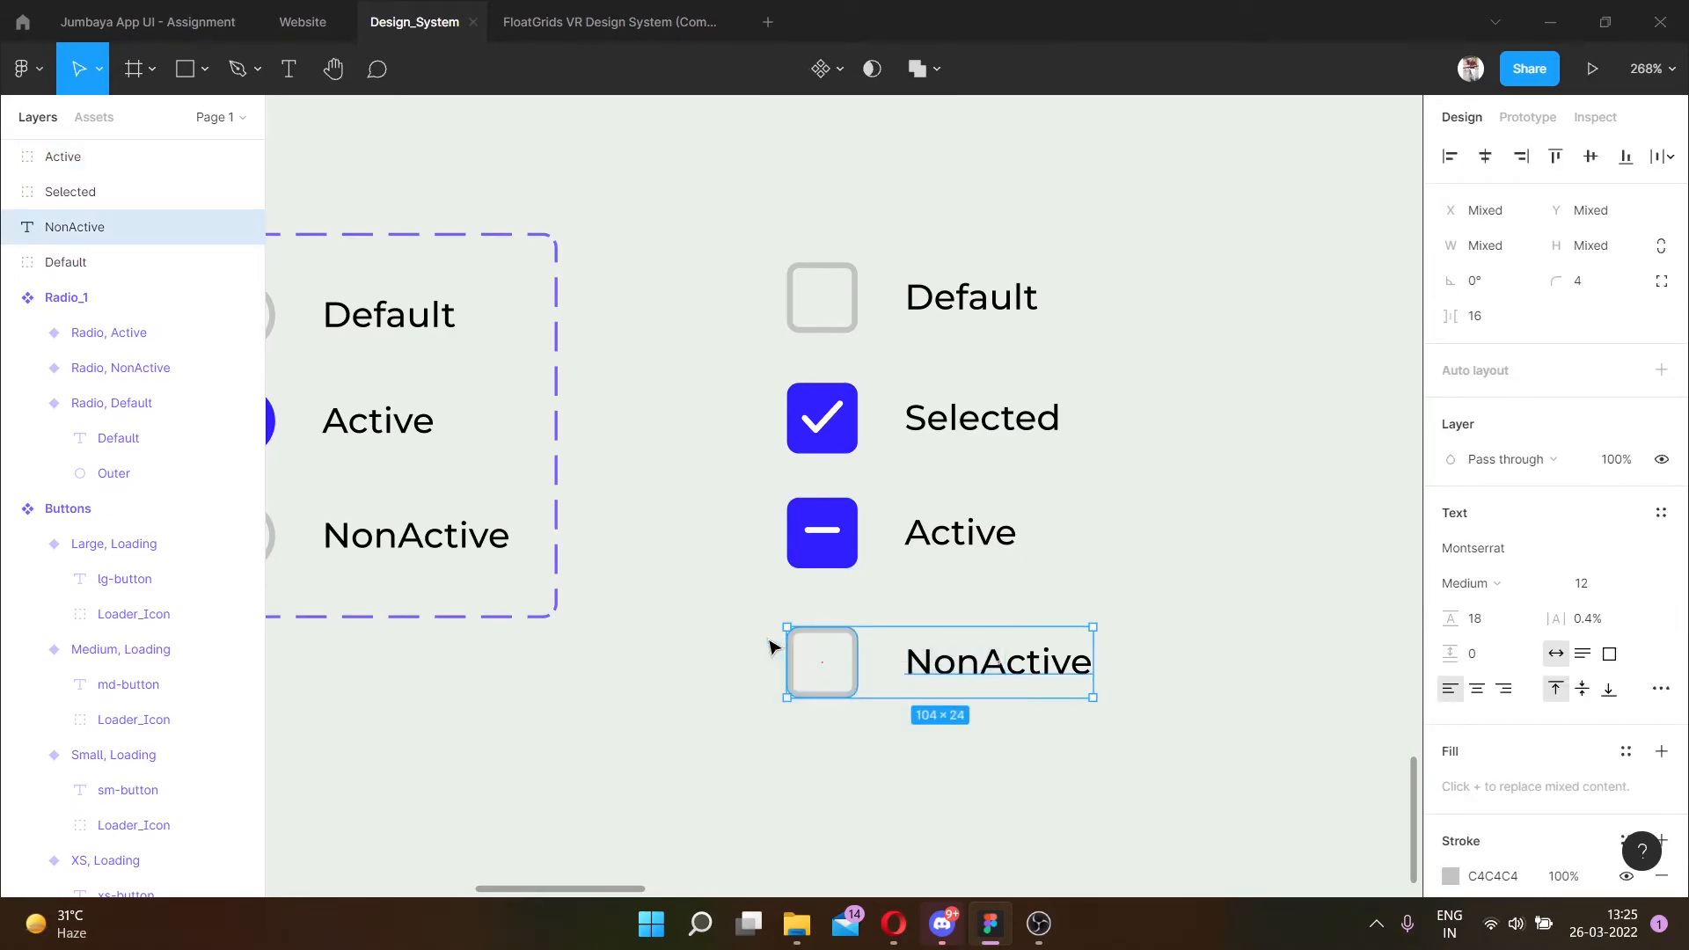
key("ctrl+g")
key("ctrl+r")
type("Non")
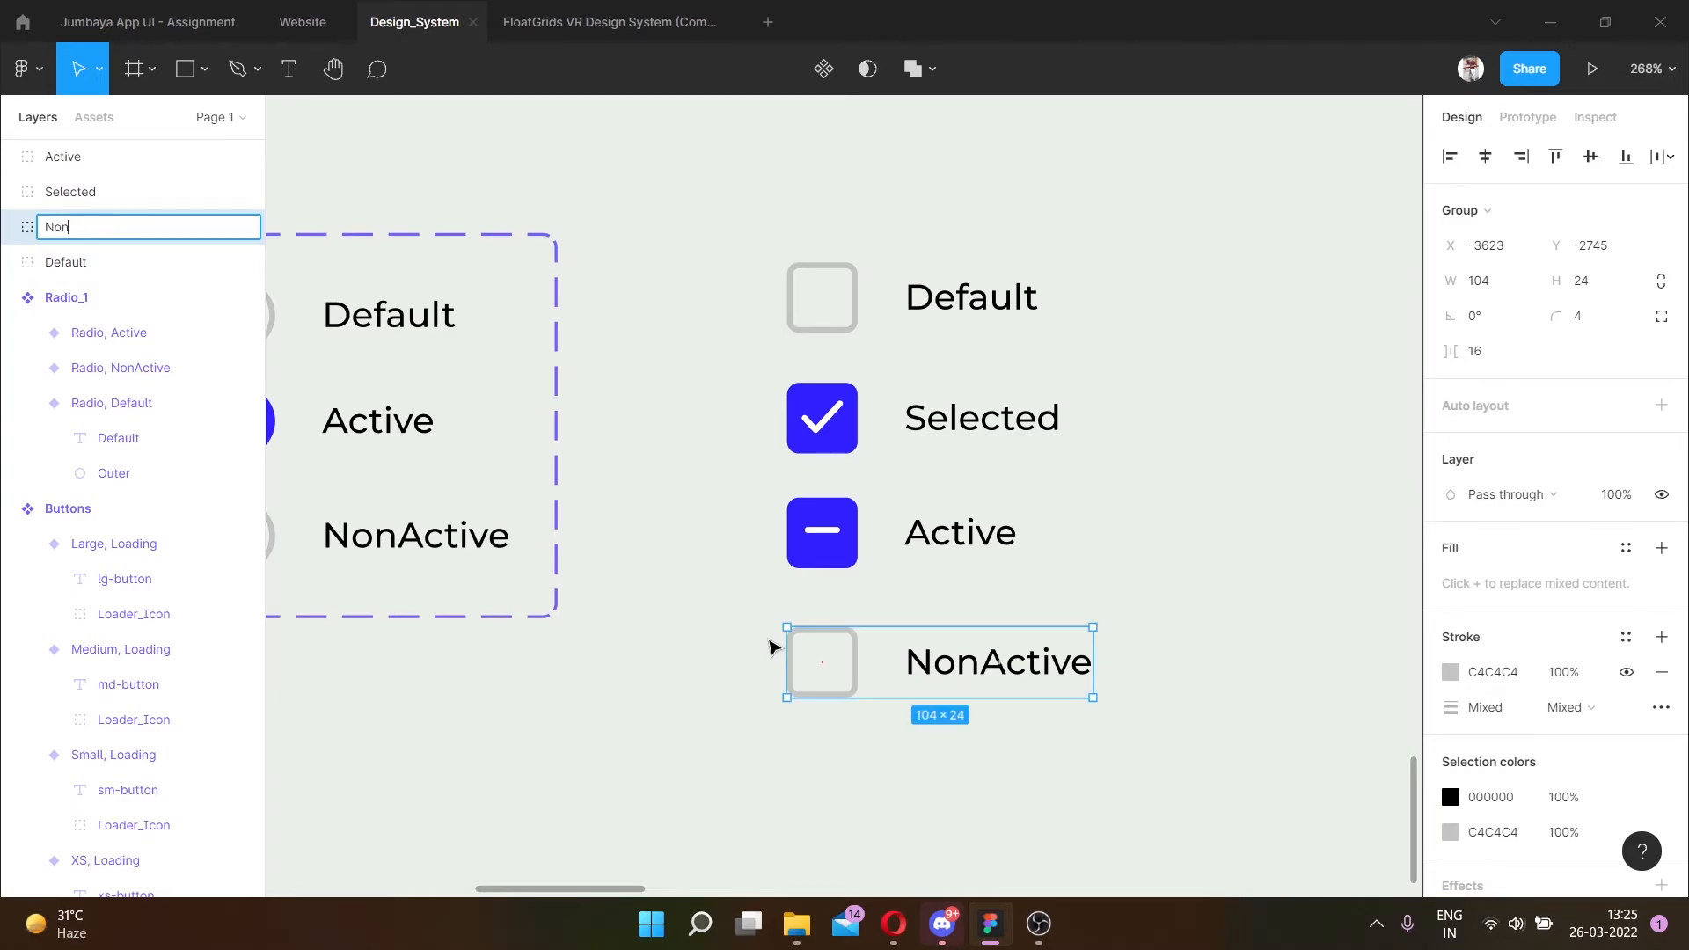
type("Active")
key("Return")
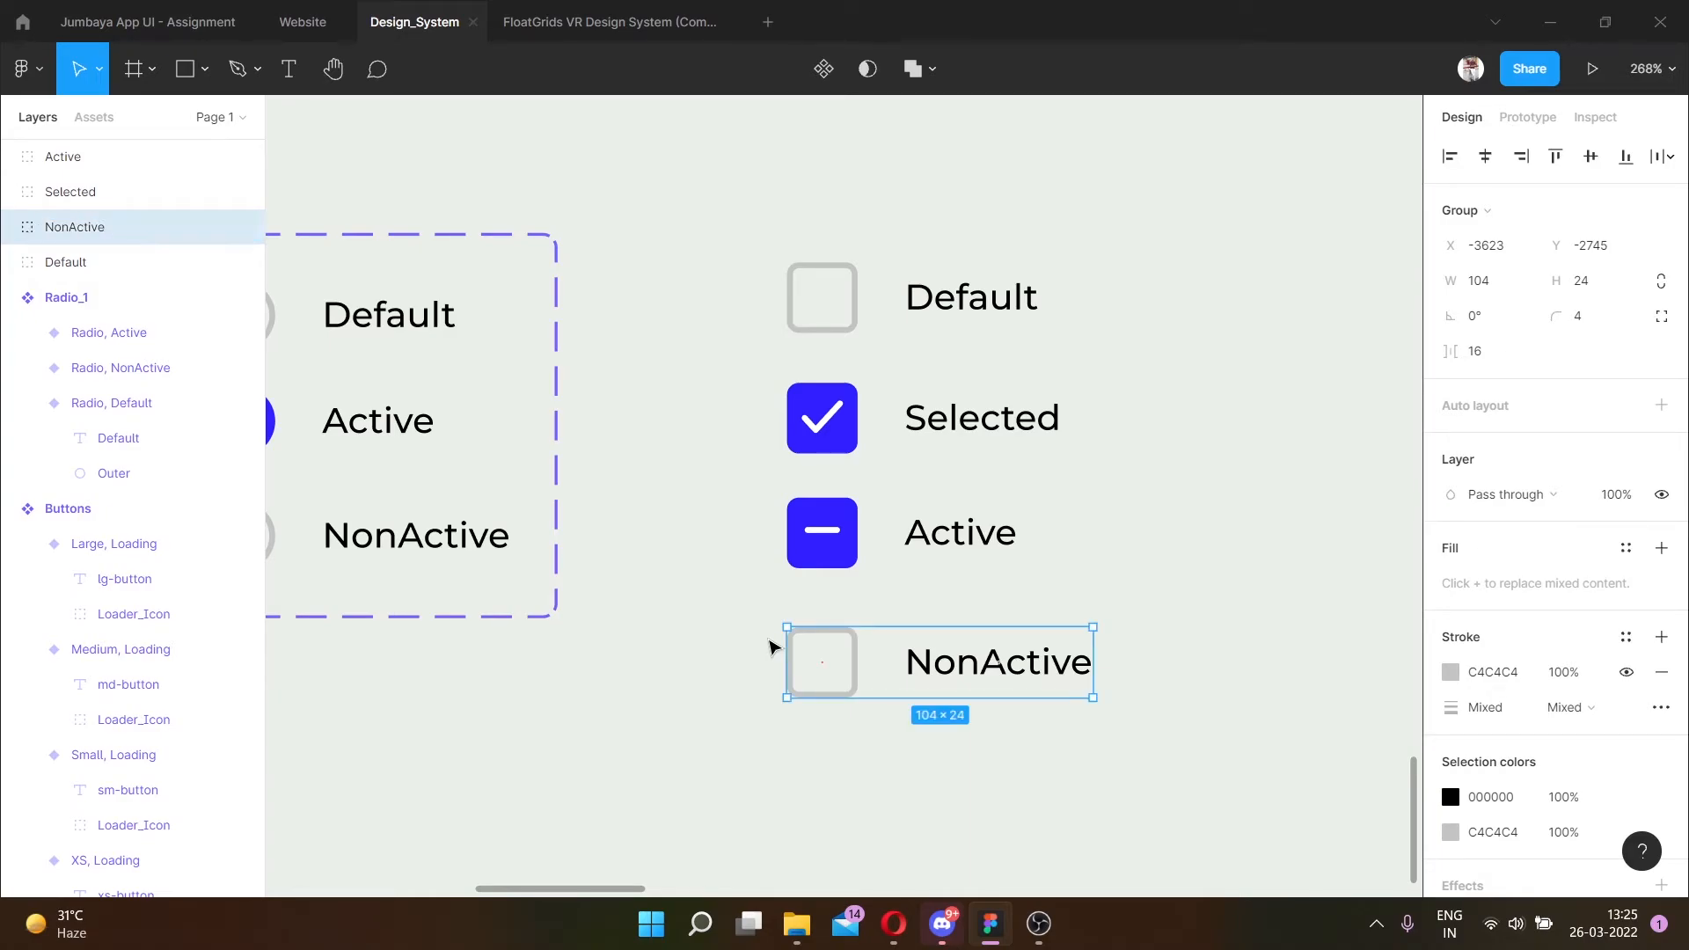
Turn the four checkbox groups into separate components and combine them as variants of one component set.
left_click(1178, 394)
scroll(1091, 404, "right", 1)
scroll(1000, 414, "right", 2)
scroll(973, 430, "down", 3)
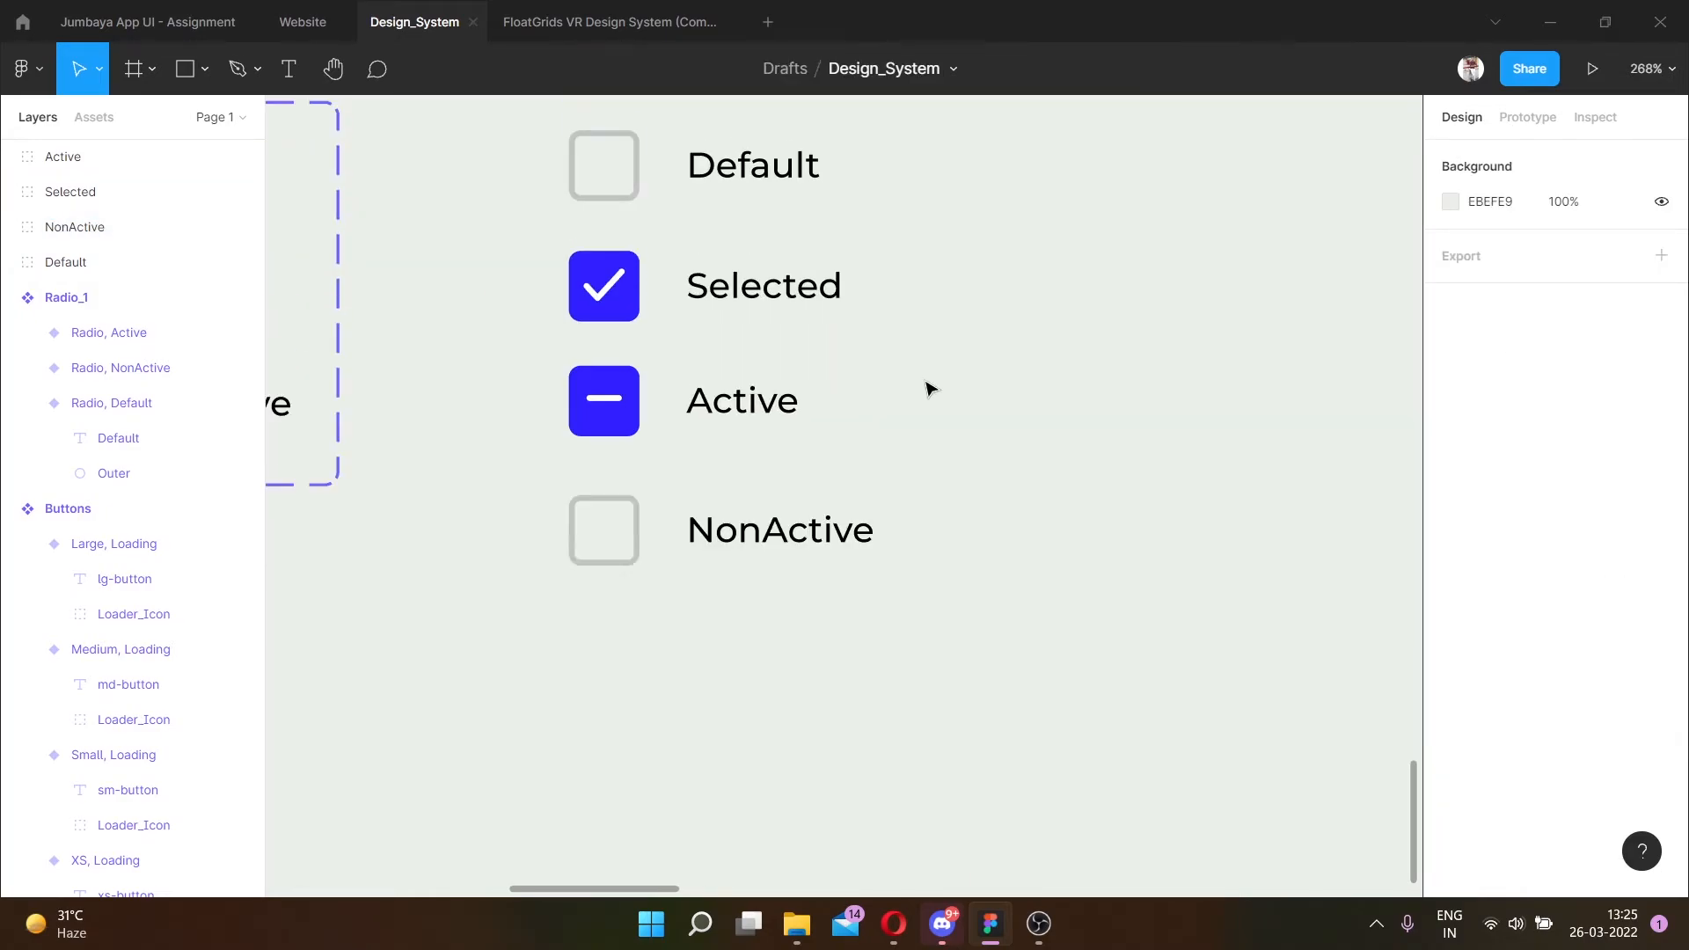
scroll(577, 386, "left", 10)
scroll(1040, 426, "right", 4)
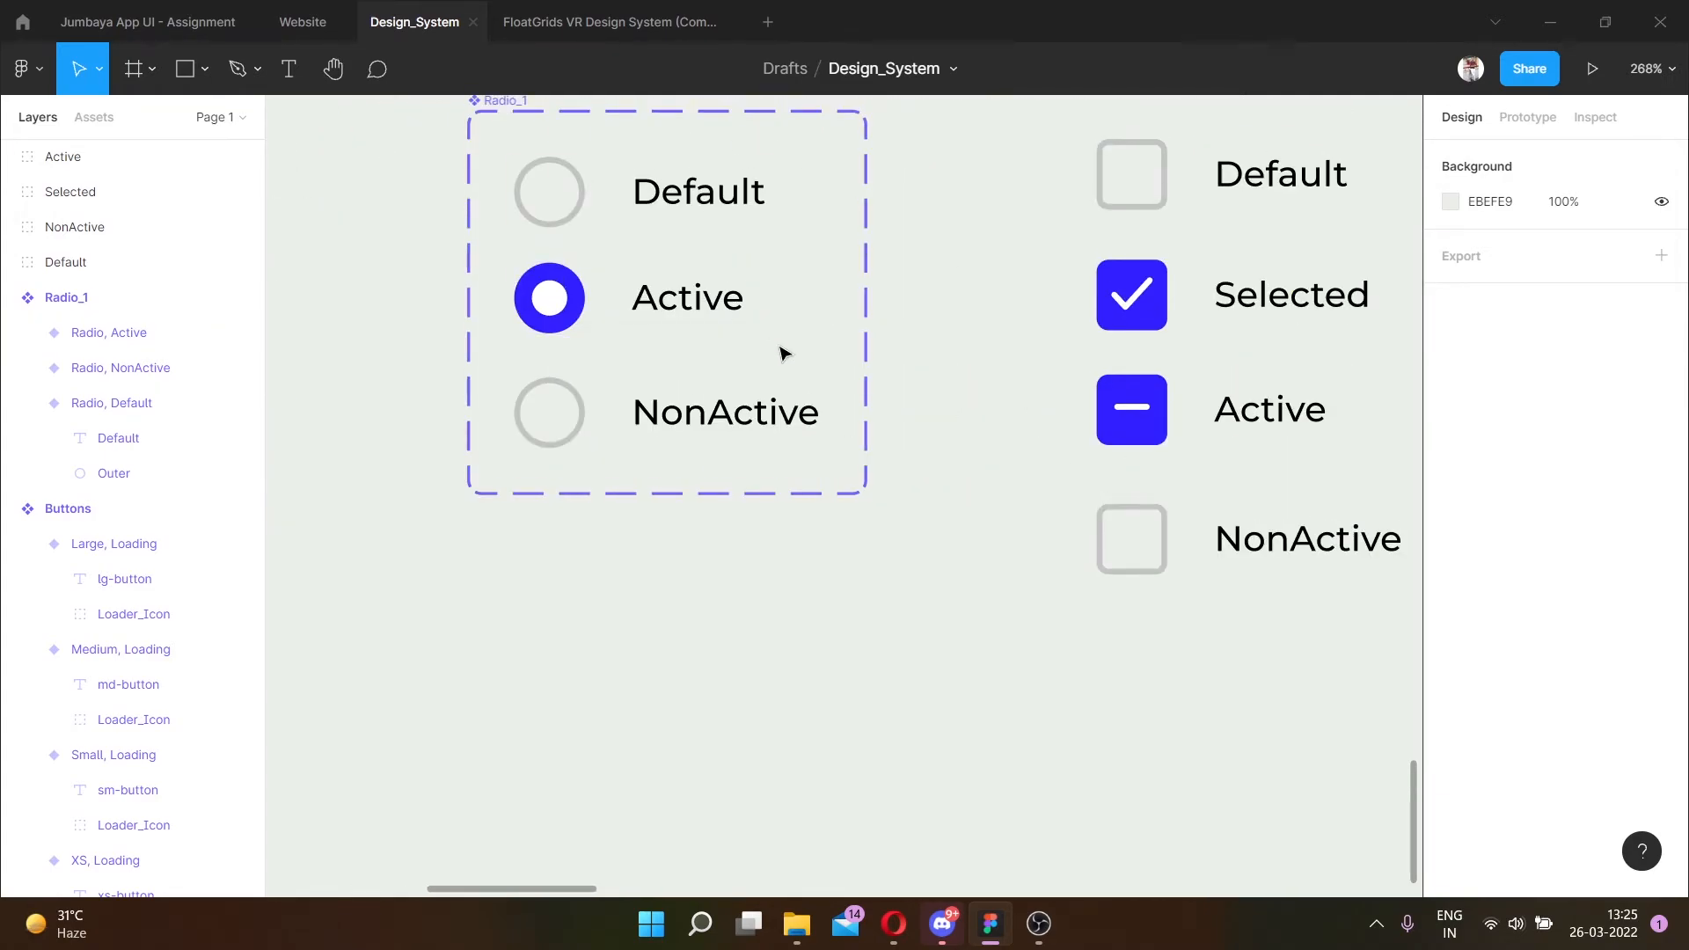
scroll(901, 520, "right", 5)
scroll(938, 685, "up", 2)
scroll(957, 800, "down", 1)
left_click_drag(949, 804, 388, 246)
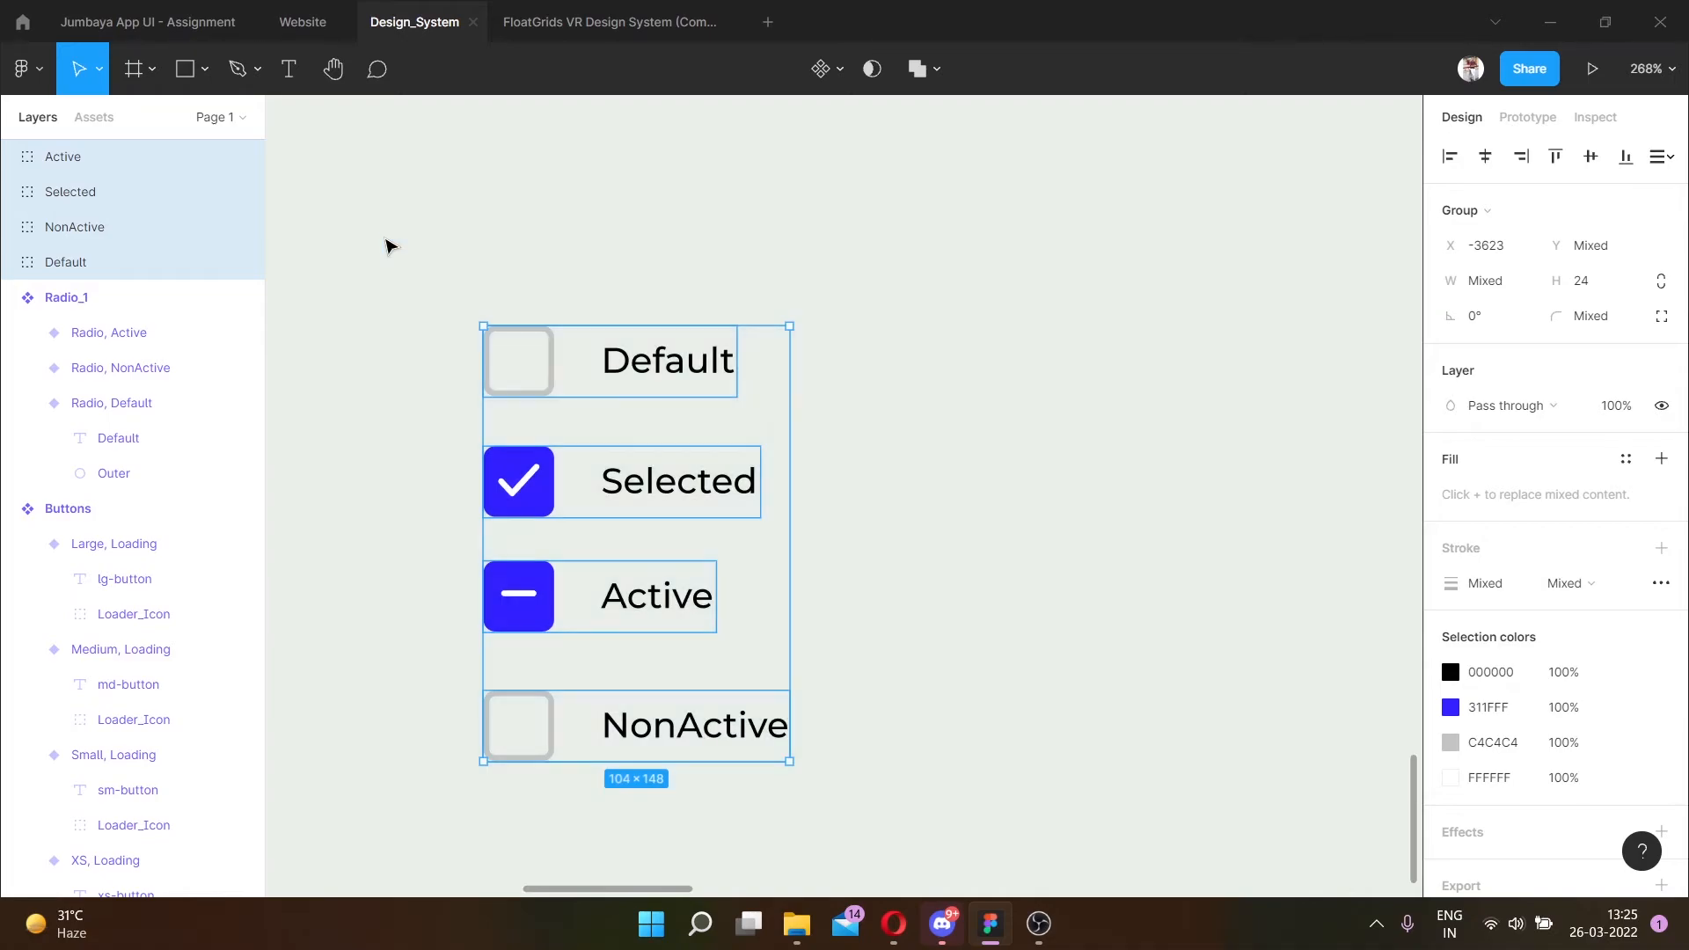
left_click(841, 70)
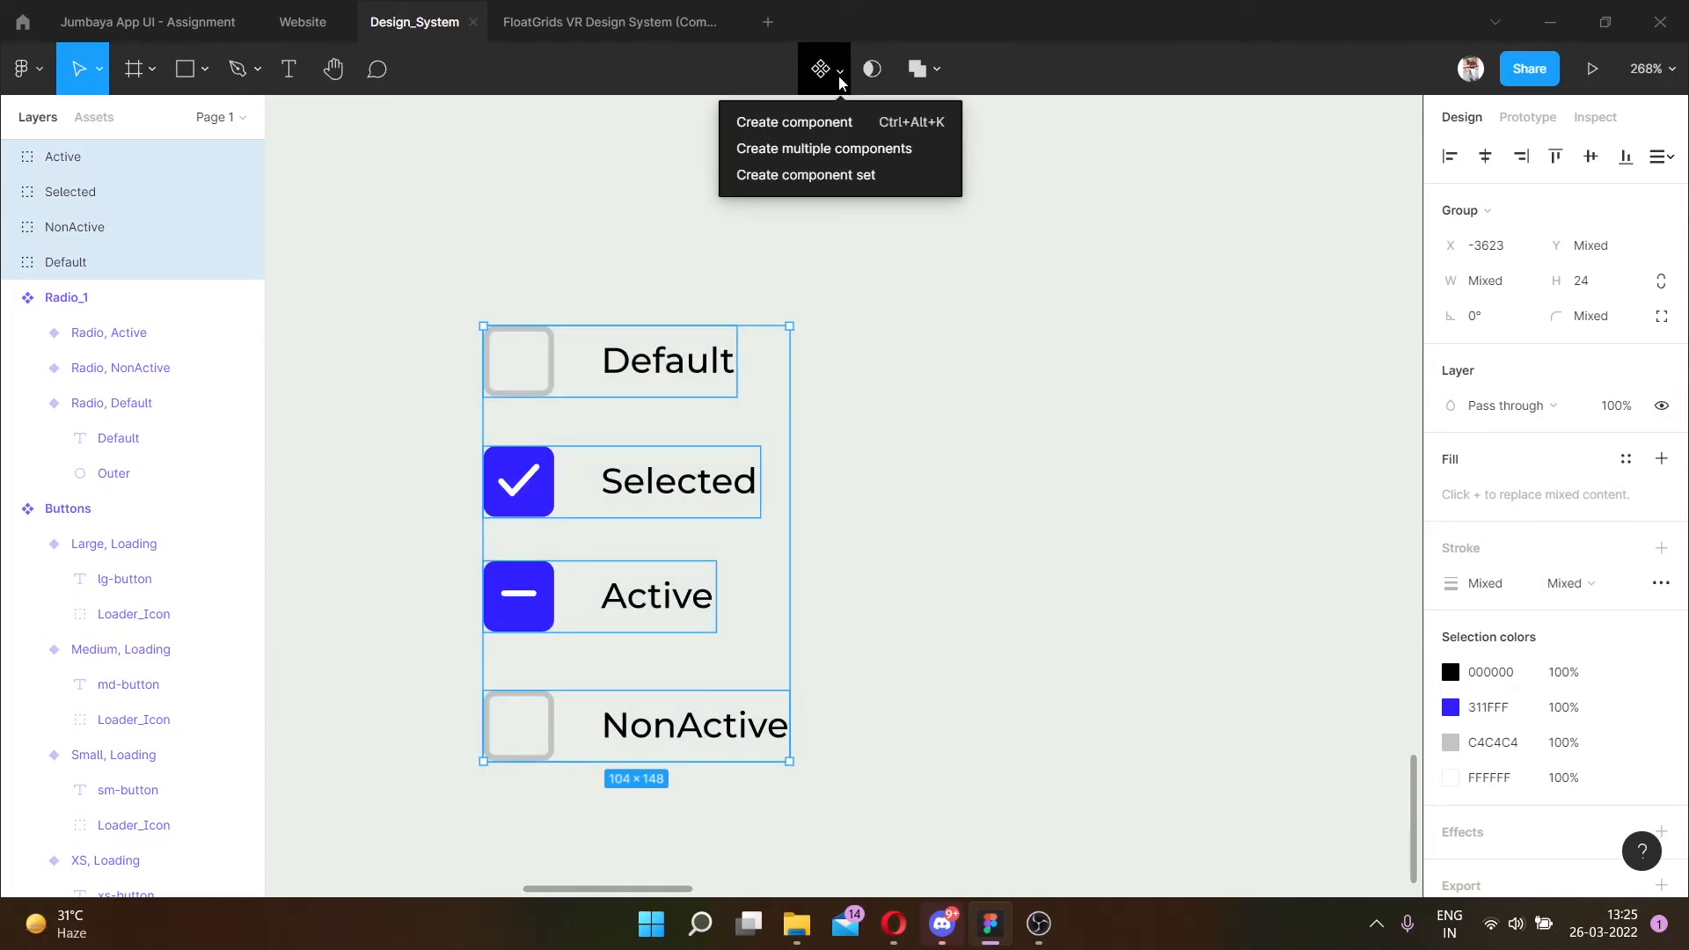
left_click(850, 150)
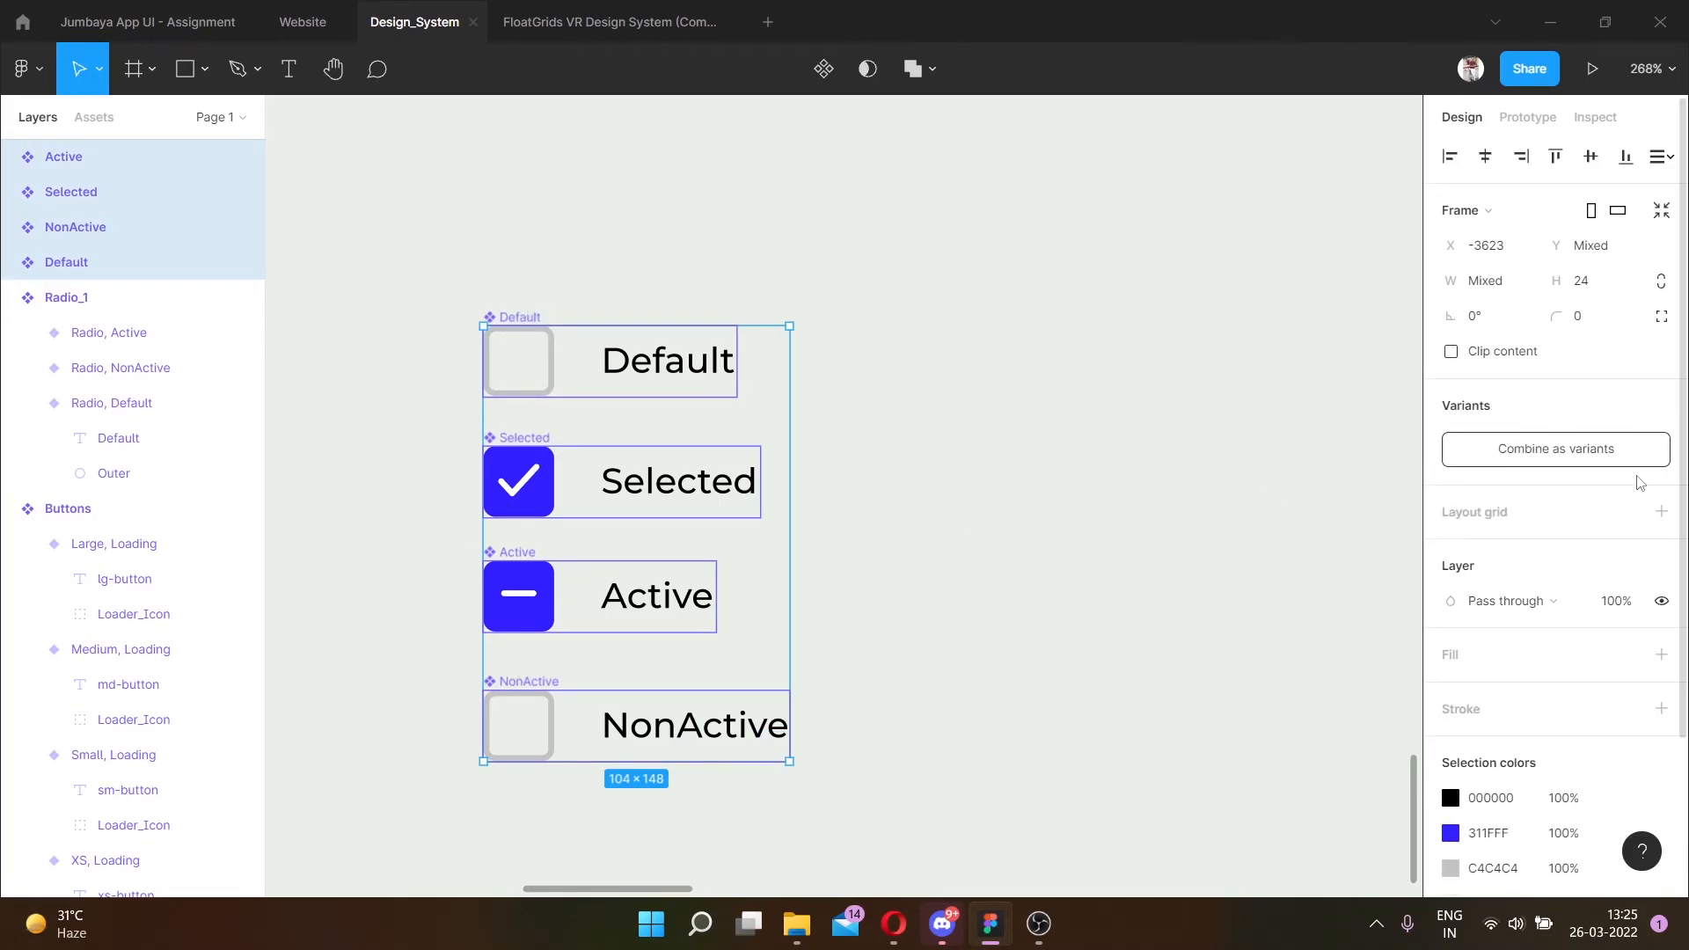
left_click(1575, 452)
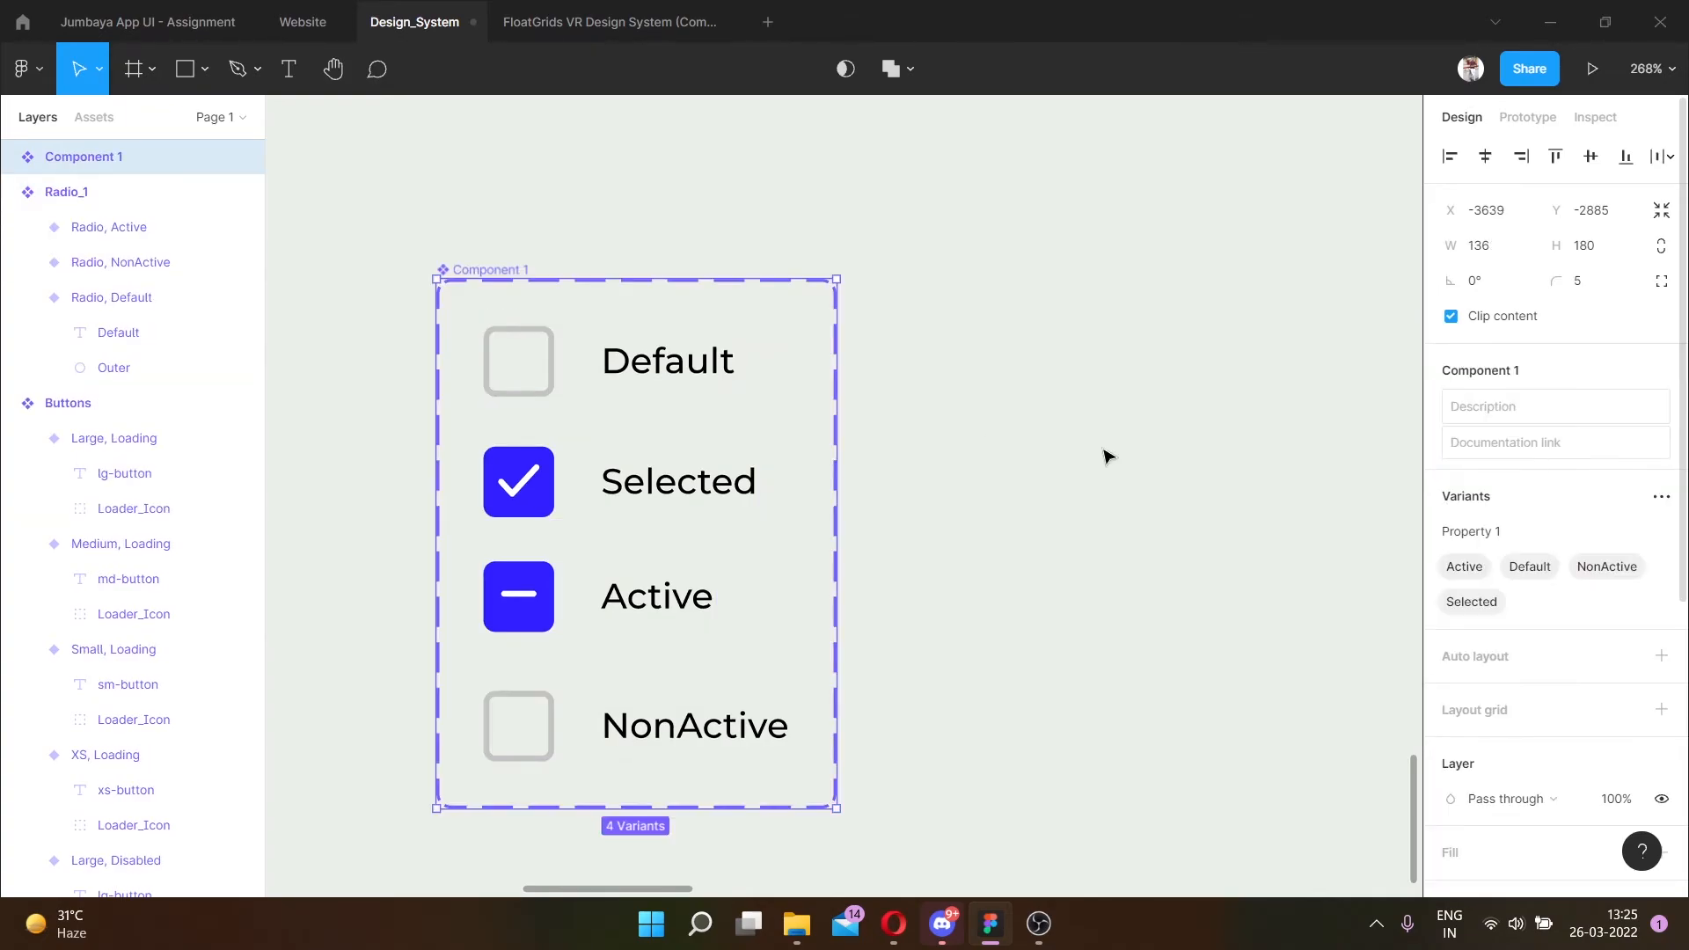
Rename the new checkbox component set "Checkbox_1".
double_click(500, 268)
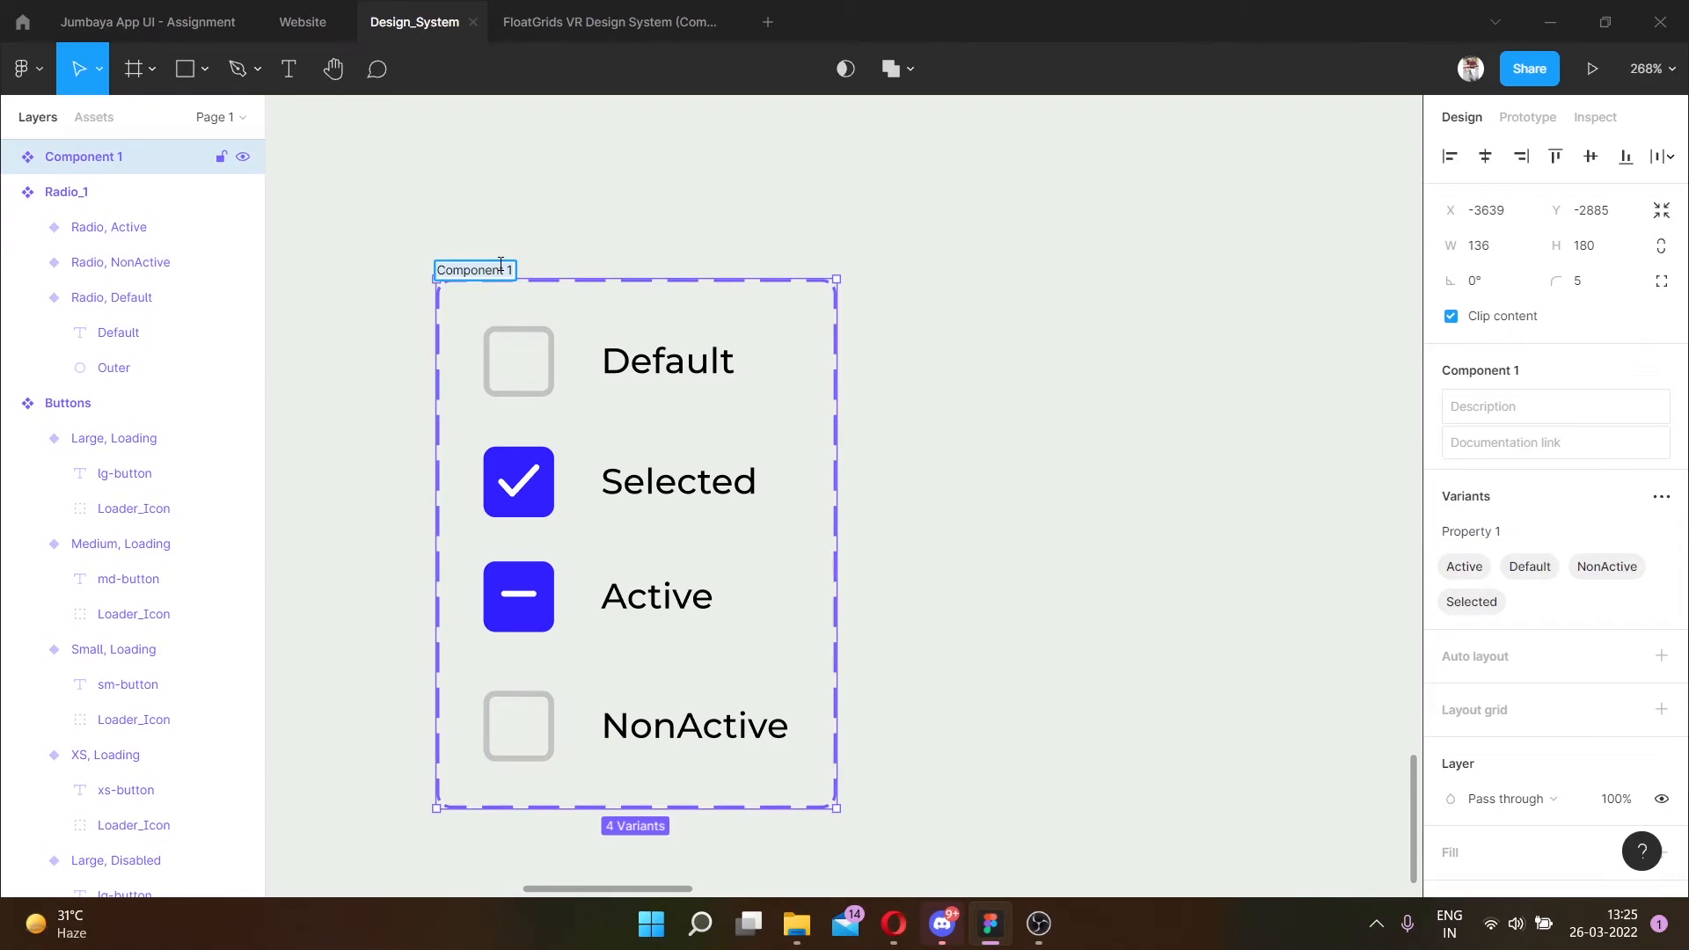
type("che")
key("BackSpace")
key("BackSpace")
key("BackSpace")
type("Checkbox_1")
key("Return")
Rename the Default checkbox variant "Type=Checkbox, Property =Default" and reopen that name to copy it.
left_click(675, 372)
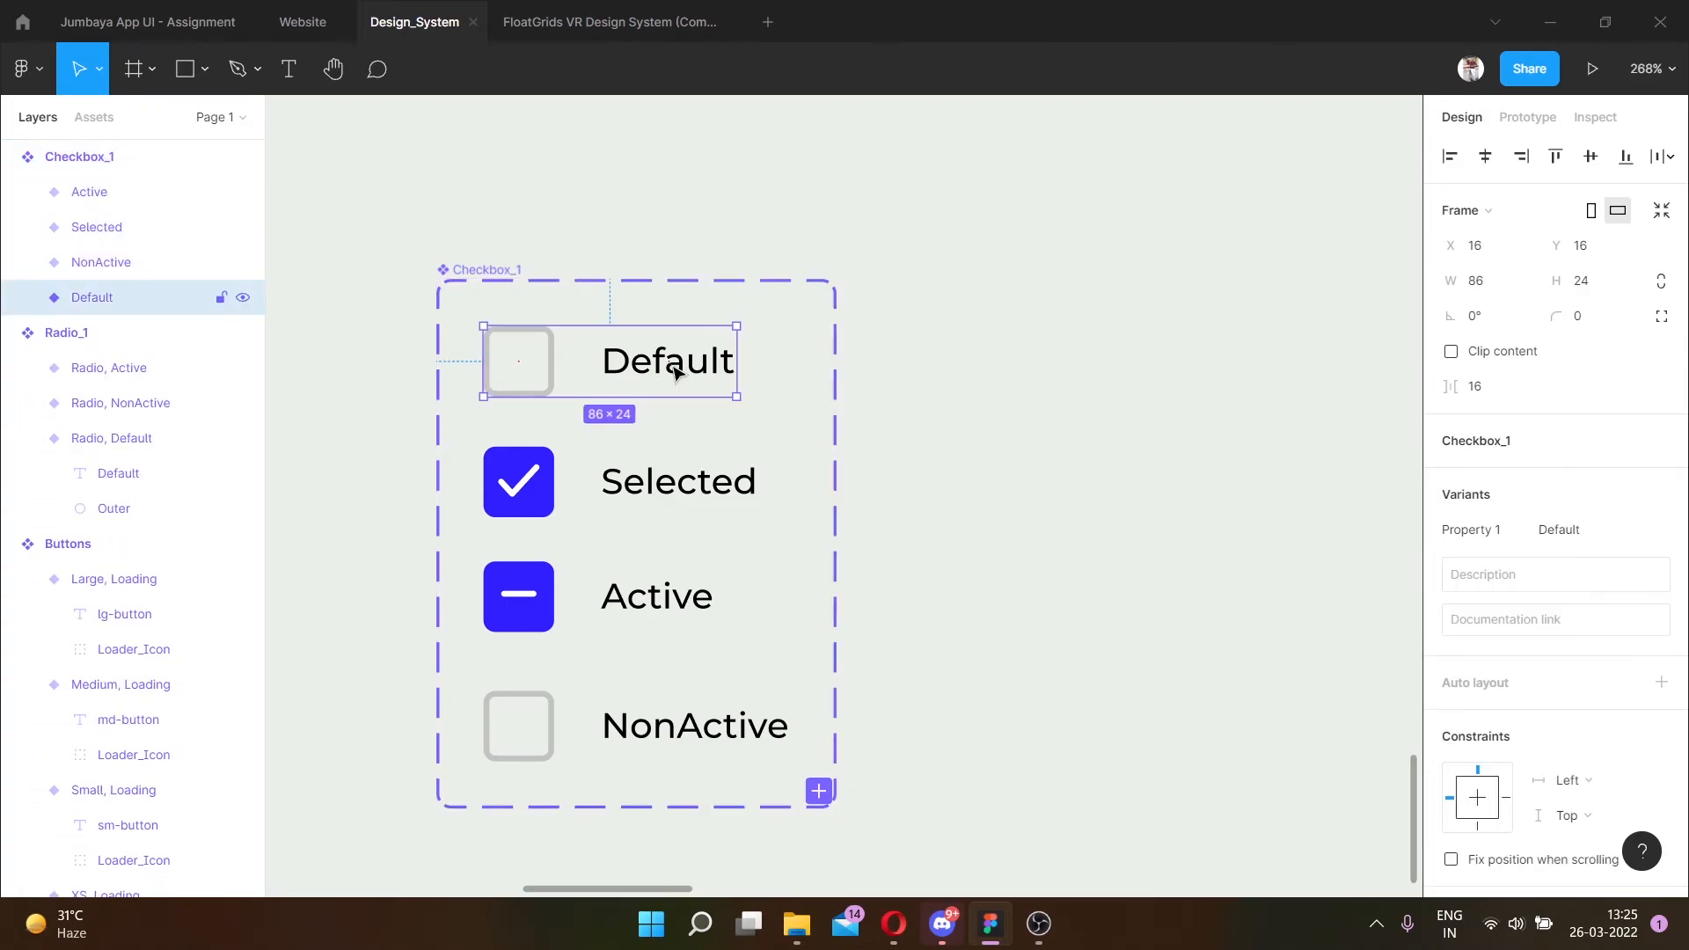
key("ctrl+r")
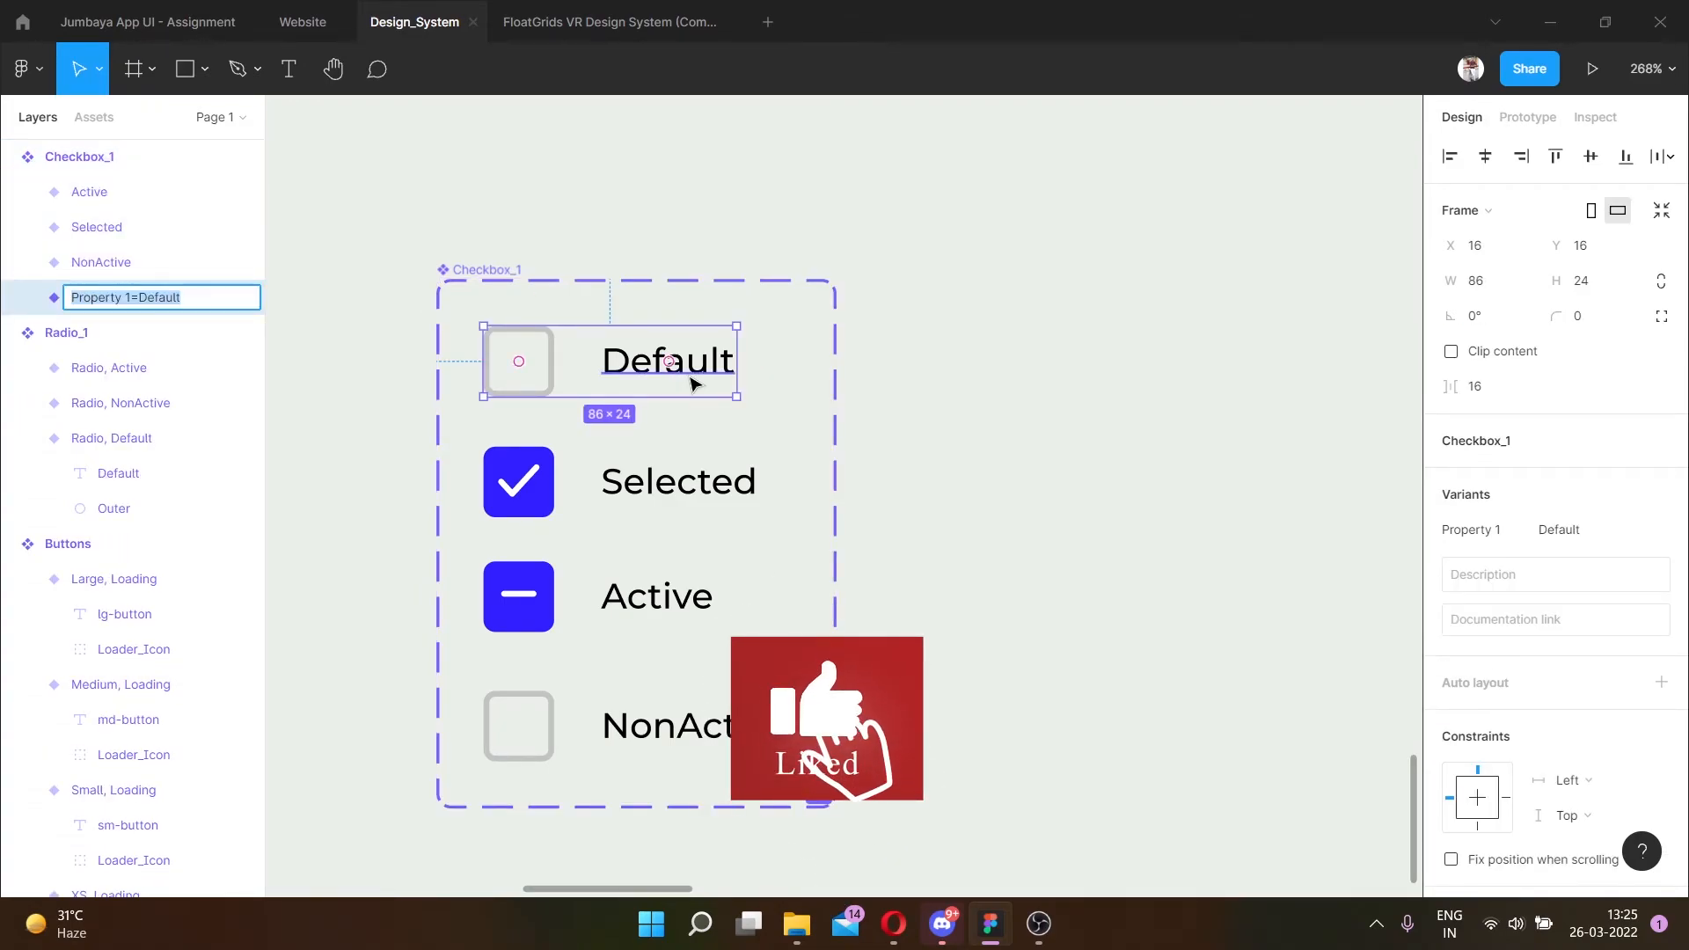
key("Home")
type("Type=")
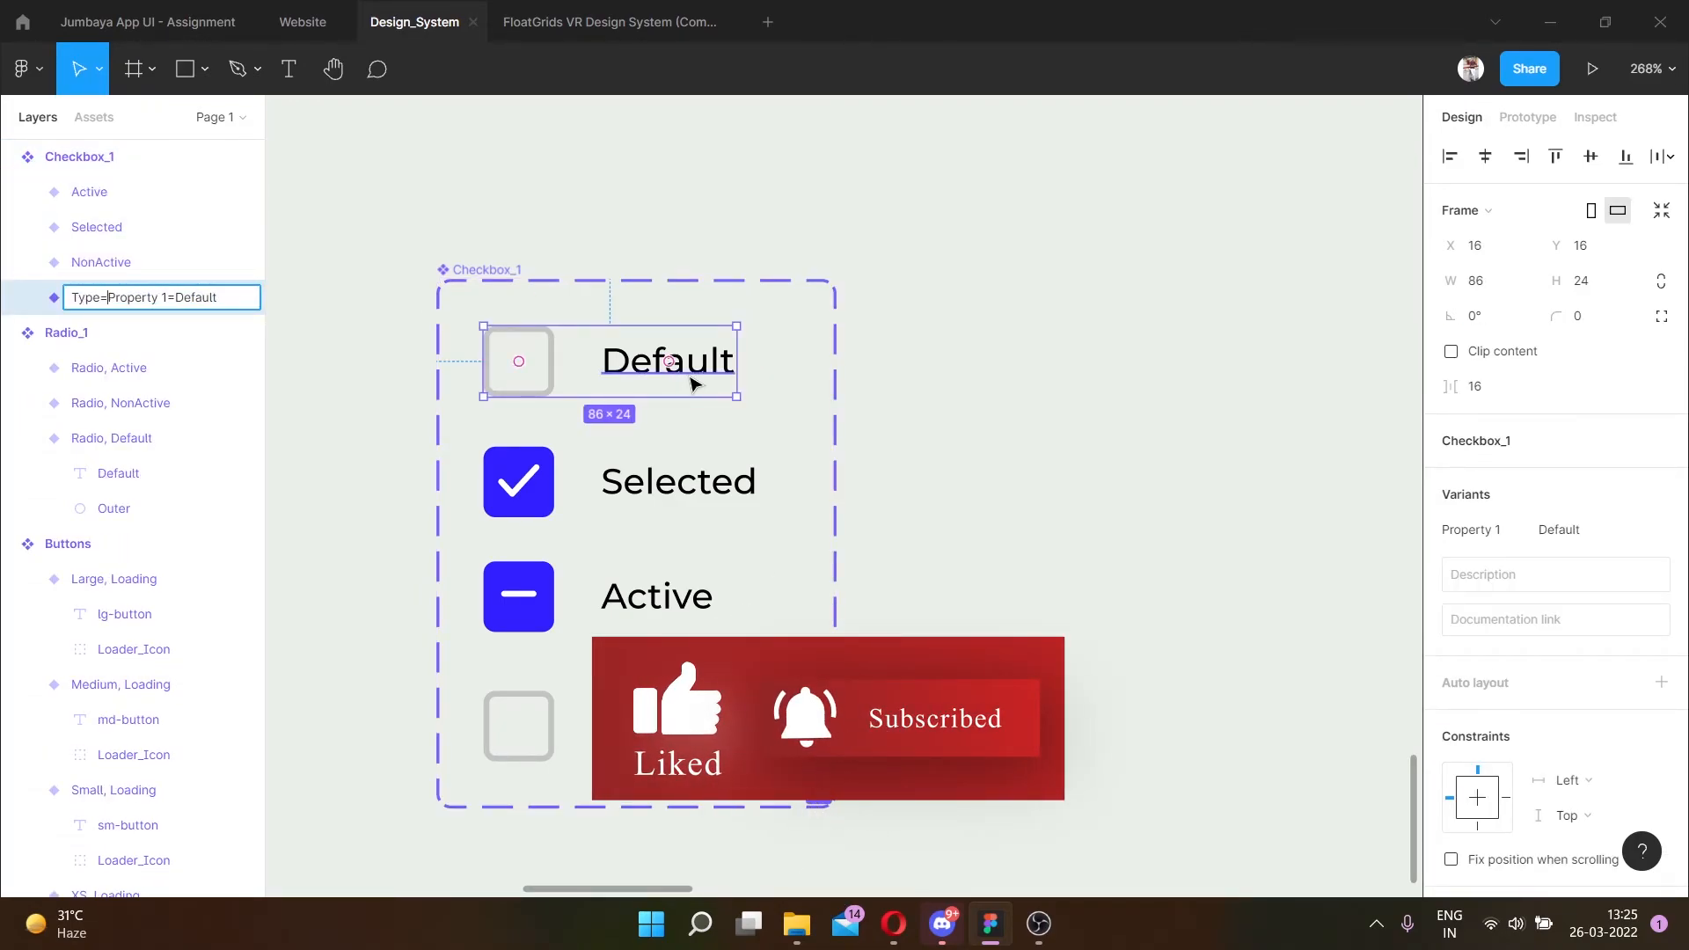
type("Checkbox,")
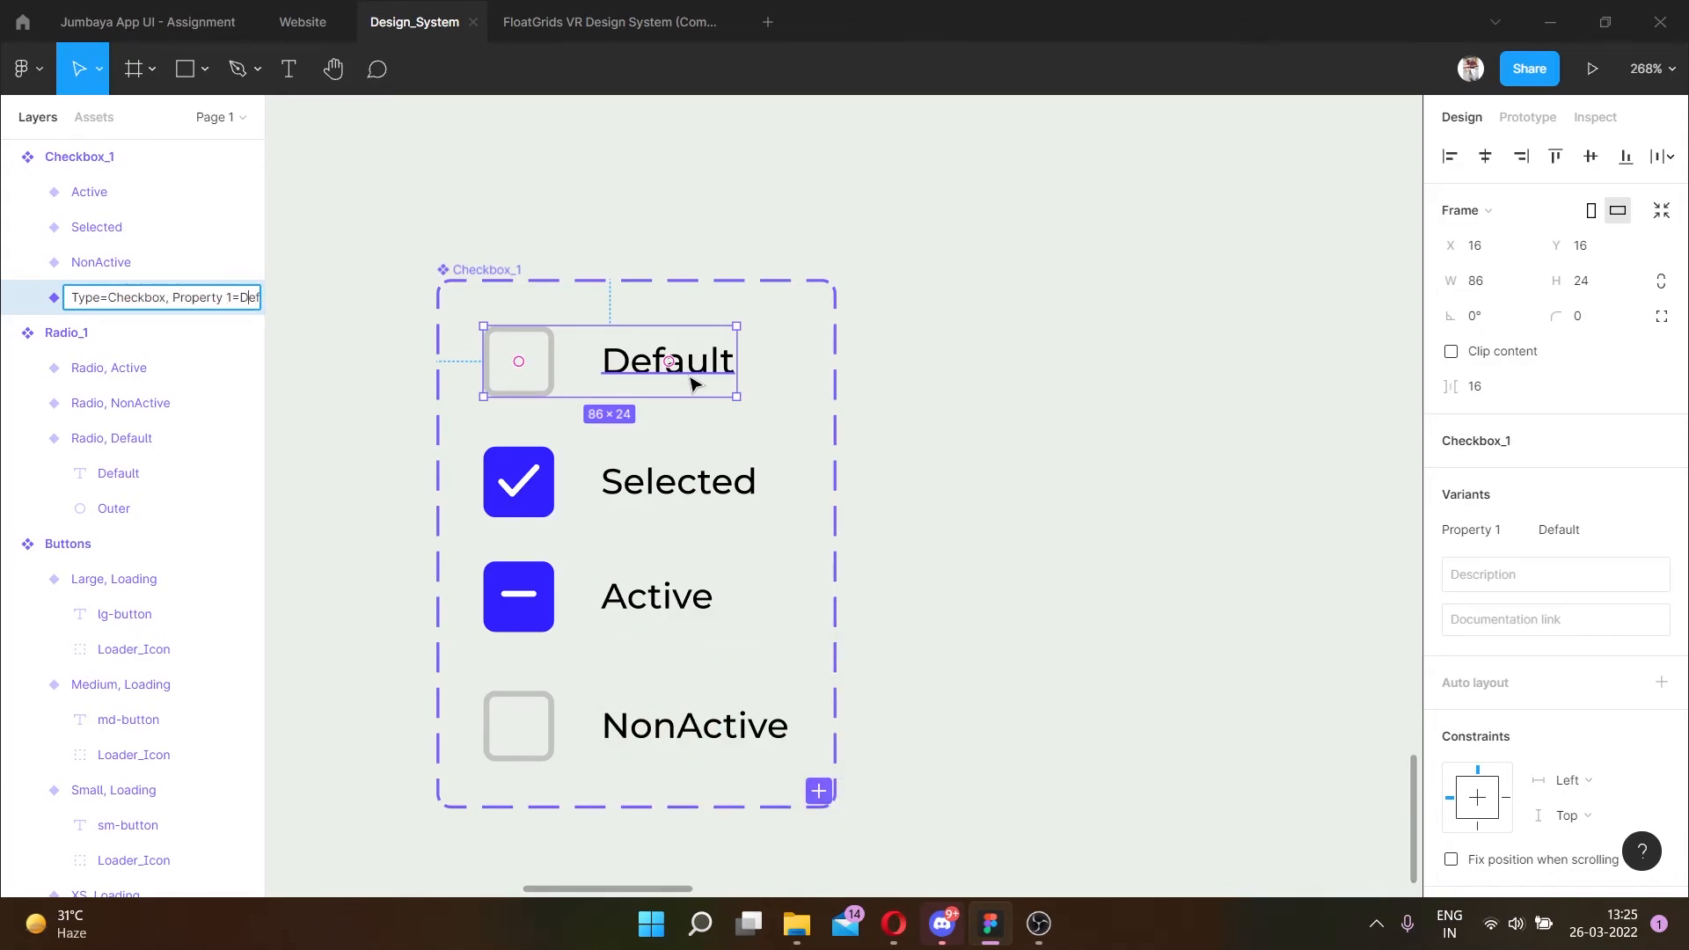
key("BackSpace")
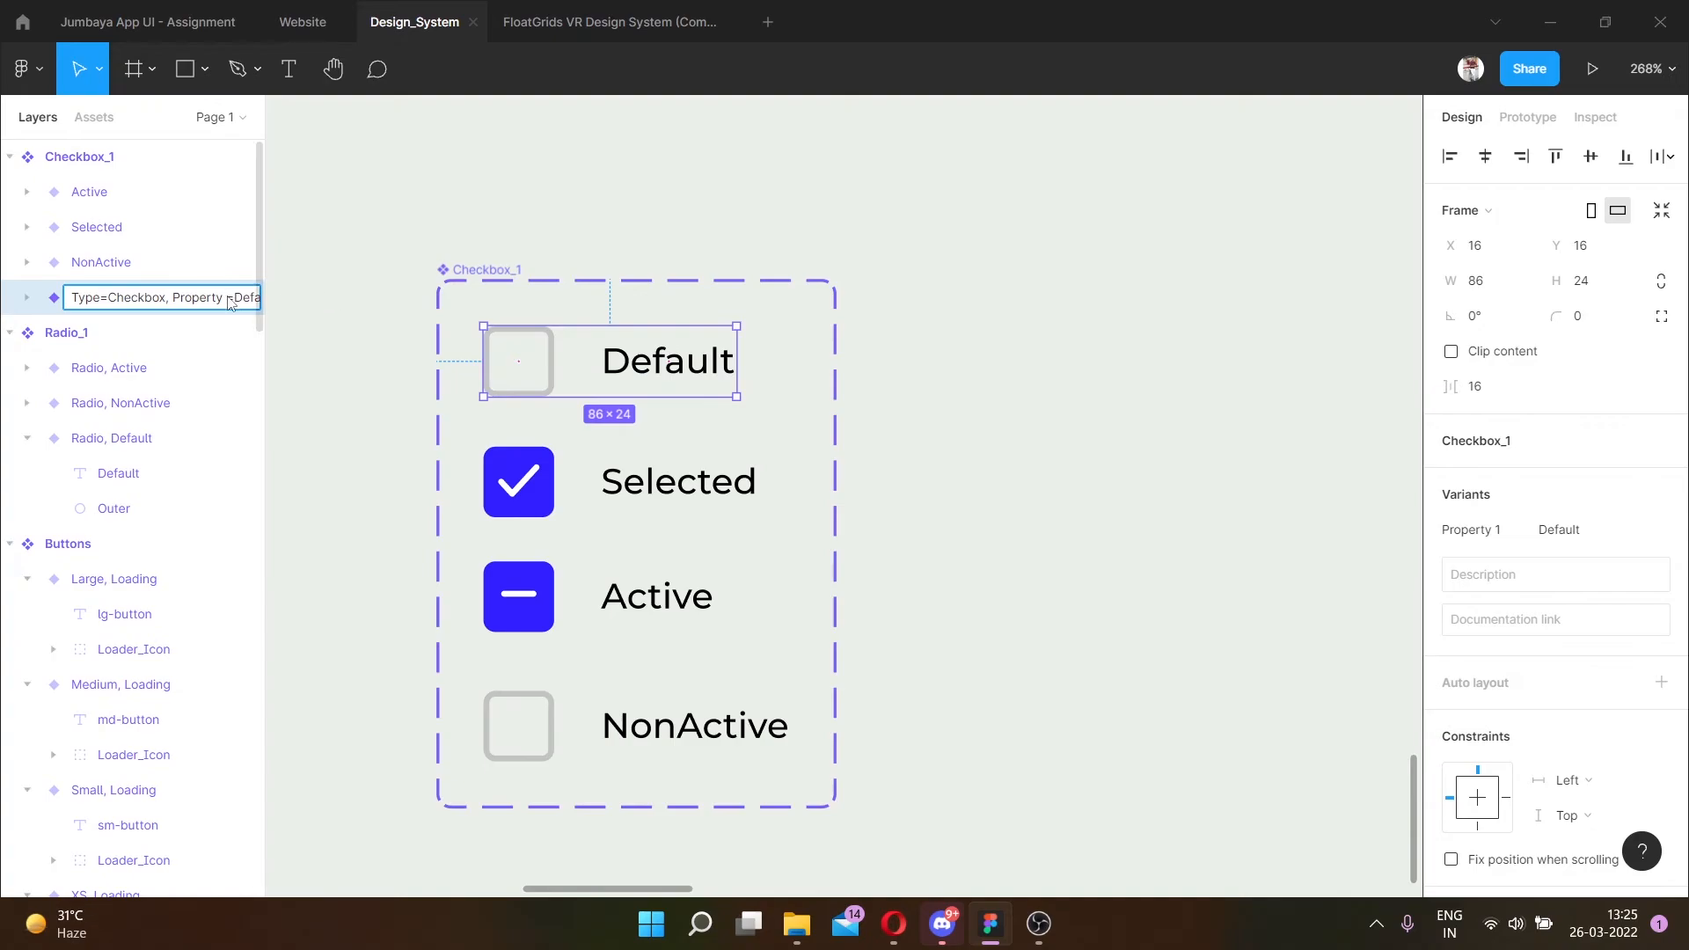
double_click(171, 300)
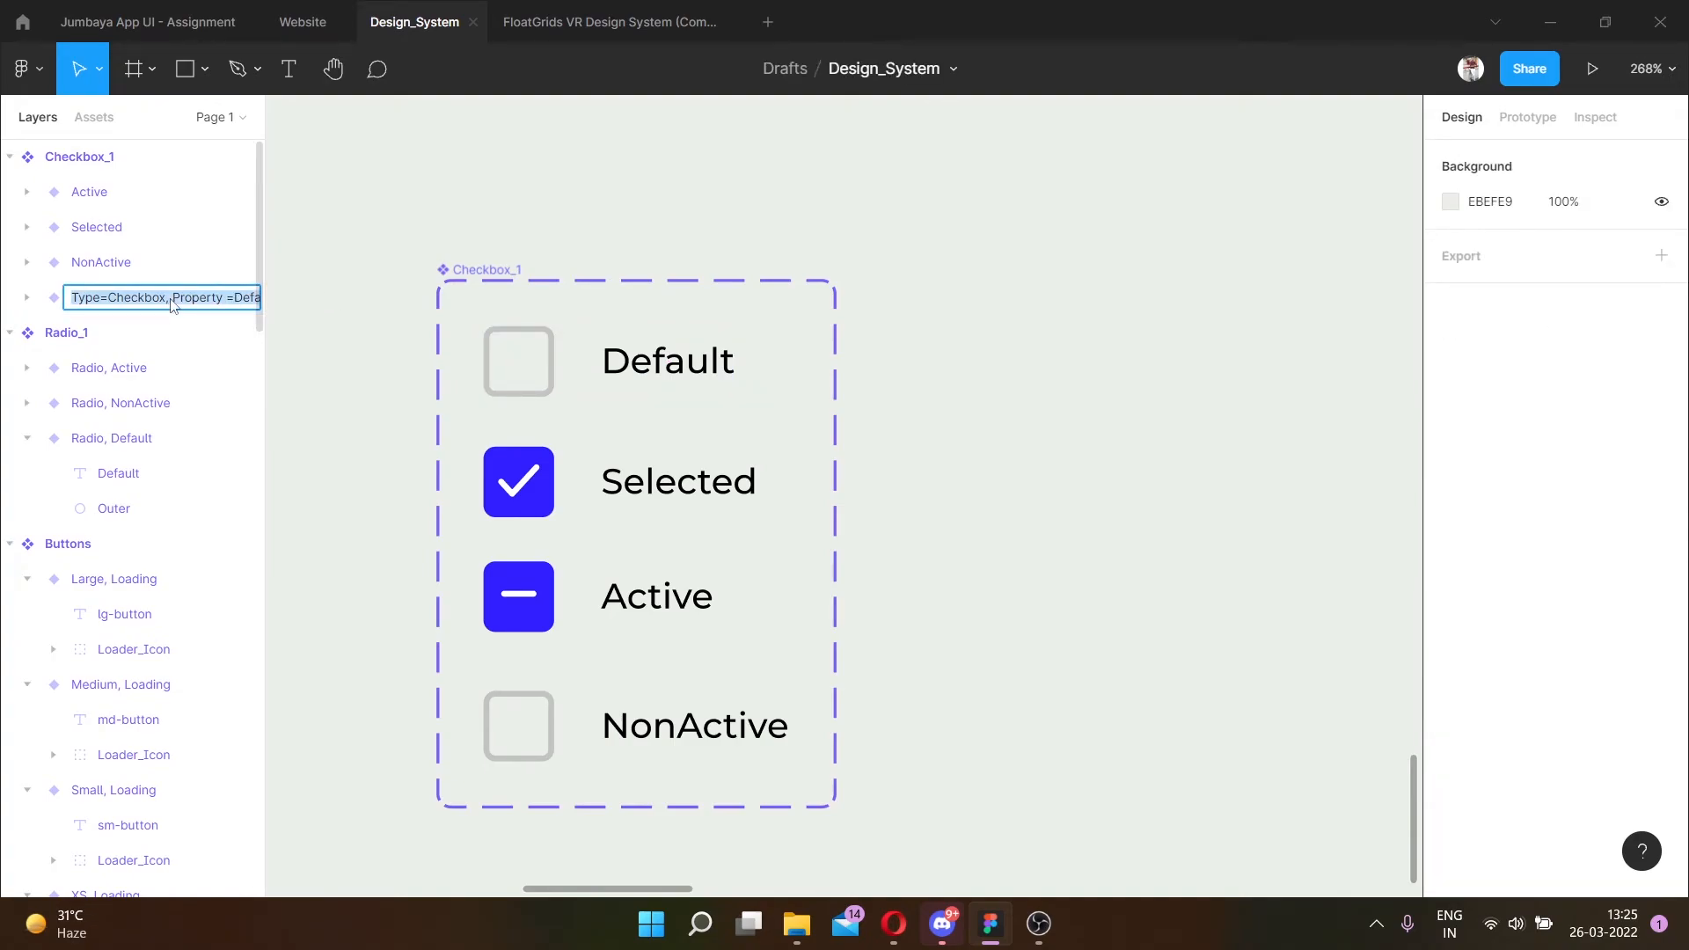
Rename the Selected checkbox variant "Type=Checkbox, Property =Selected".
left_click(705, 453)
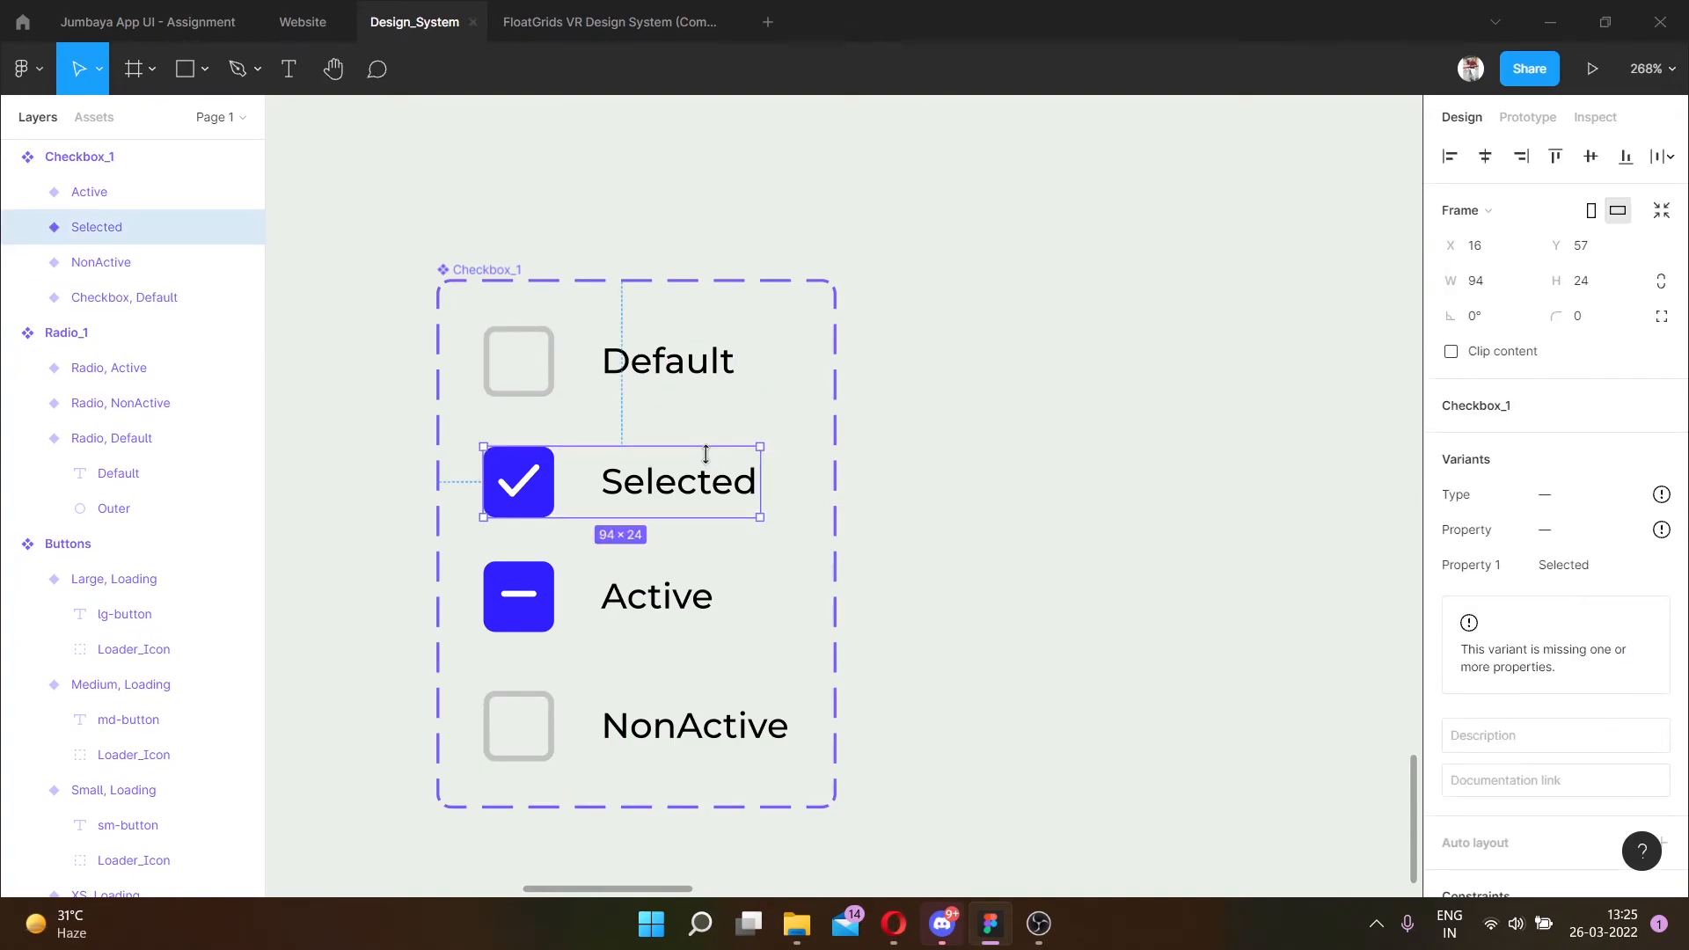
key("ctrl+r")
type("Type=Checkbox, Property =Default")
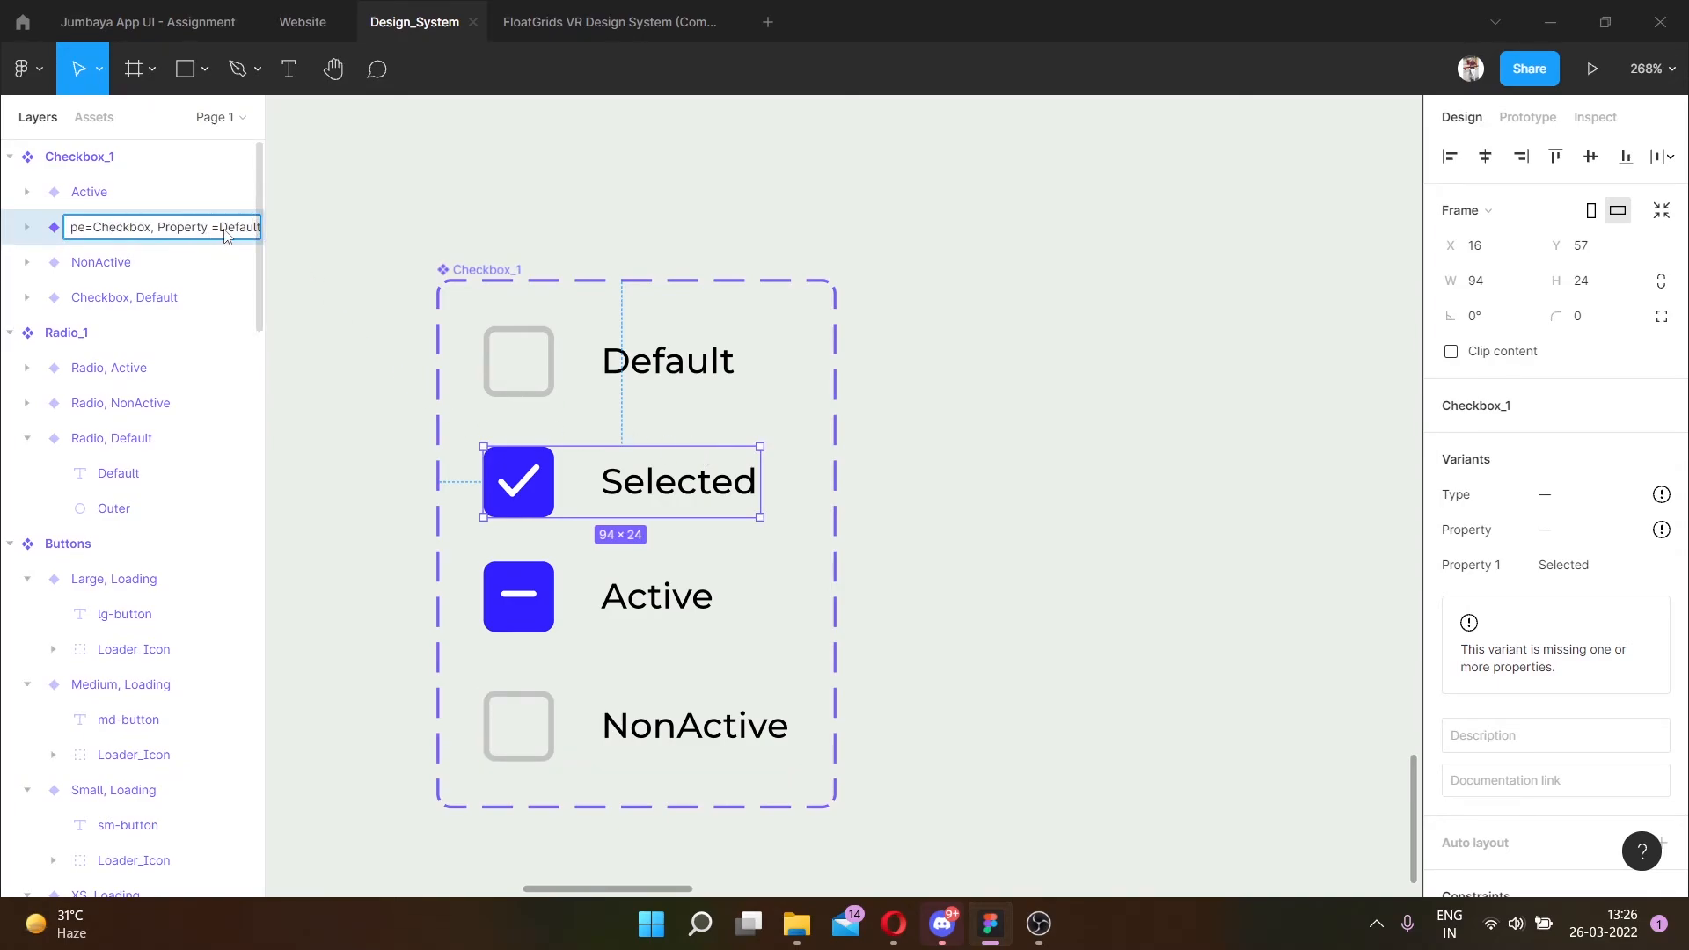
type("Selectd")
key("BackSpace")
type("ed")
key("Return")
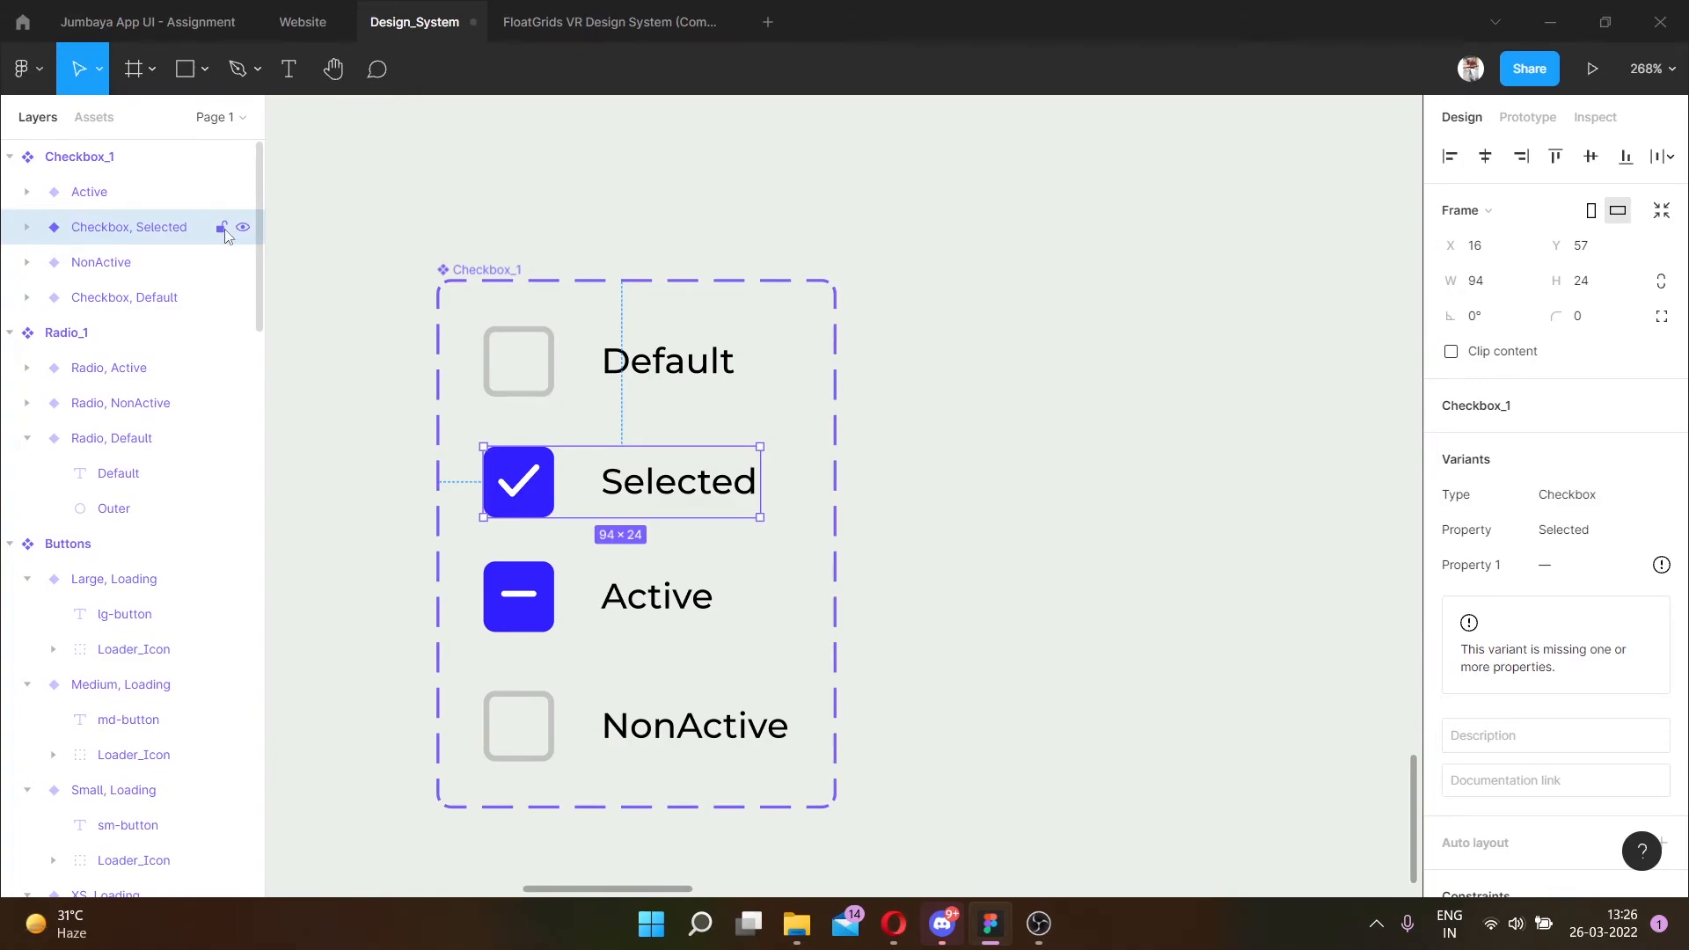
Rename the dash checkbox variant "Type=Checkbox, Property =Active".
left_click(669, 620)
key("ctrl+r")
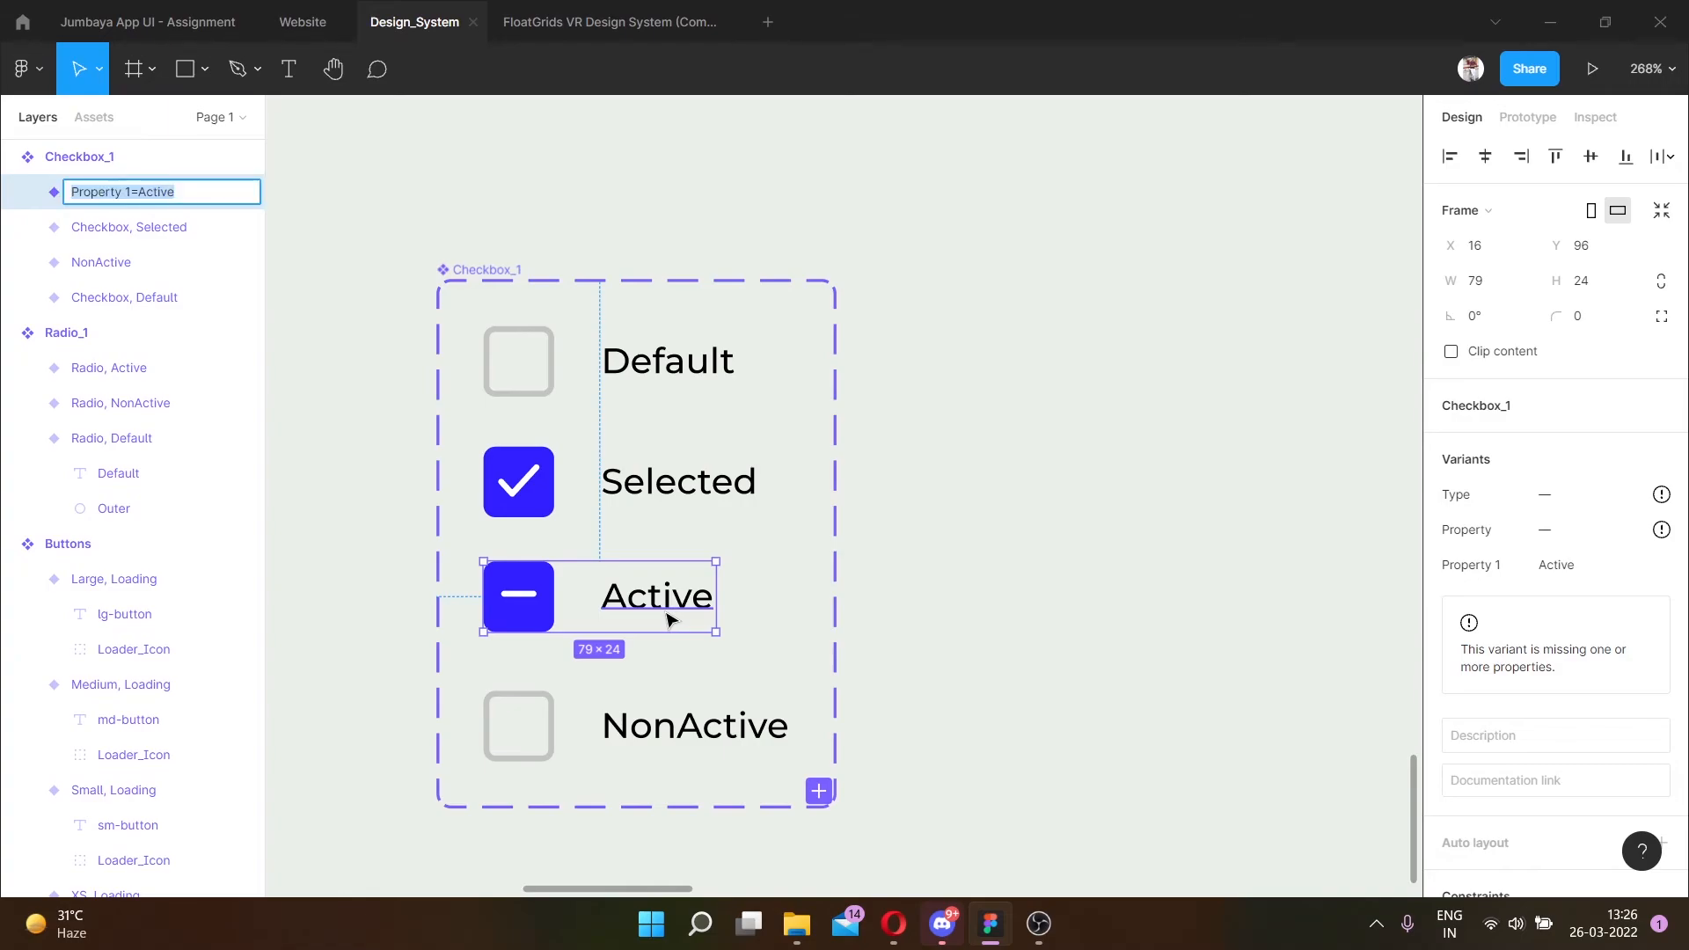
type("Type=Checkbox, Property =Default")
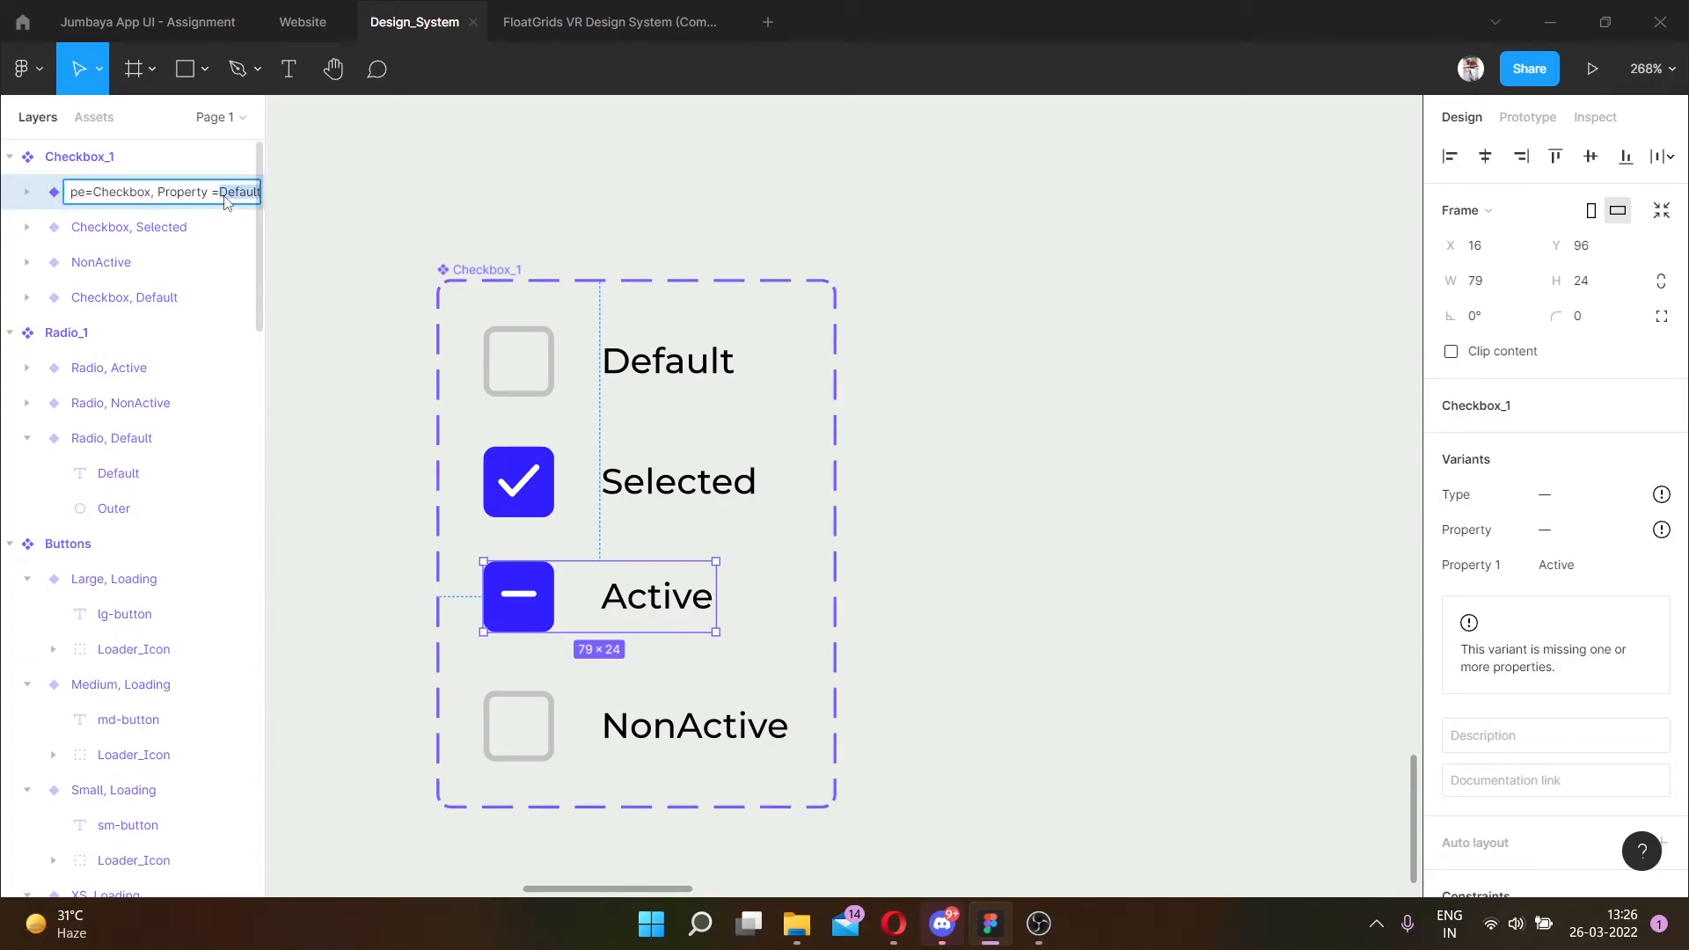
type("ACtive")
key("Return")
Rename the NonActive checkbox variant "Type=Checkbox, Property =Nonactive".
left_click(621, 735)
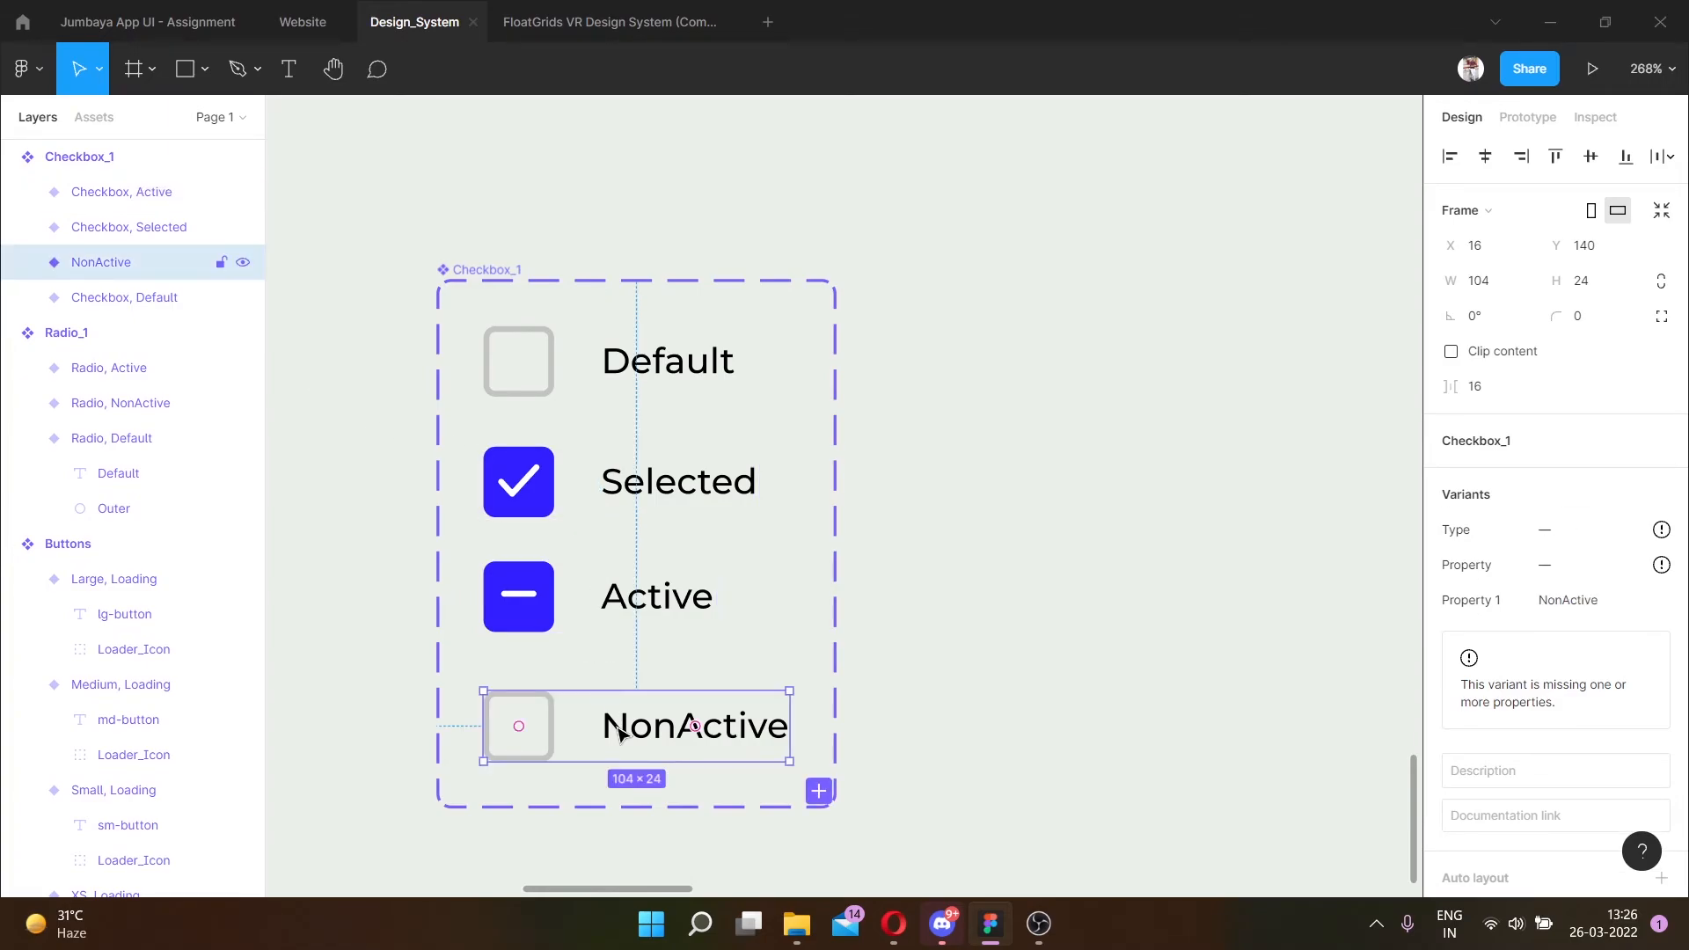
key("ctrl+r")
type("Type=Checkbox, Property =Default")
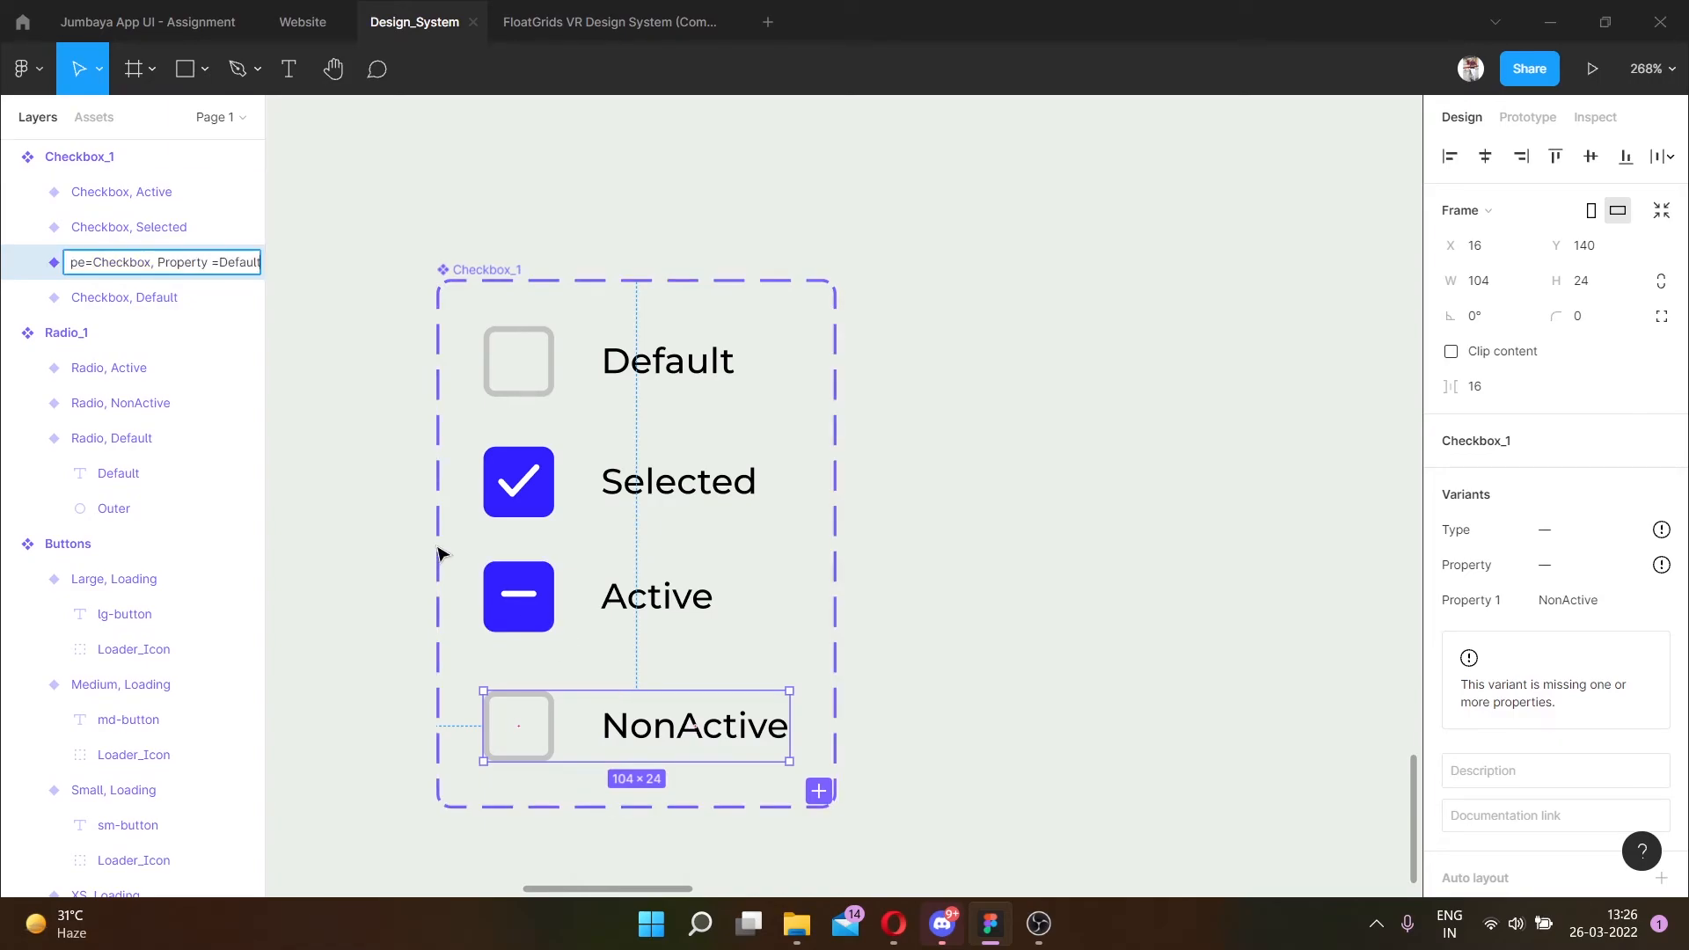
double_click(233, 263)
type("n")
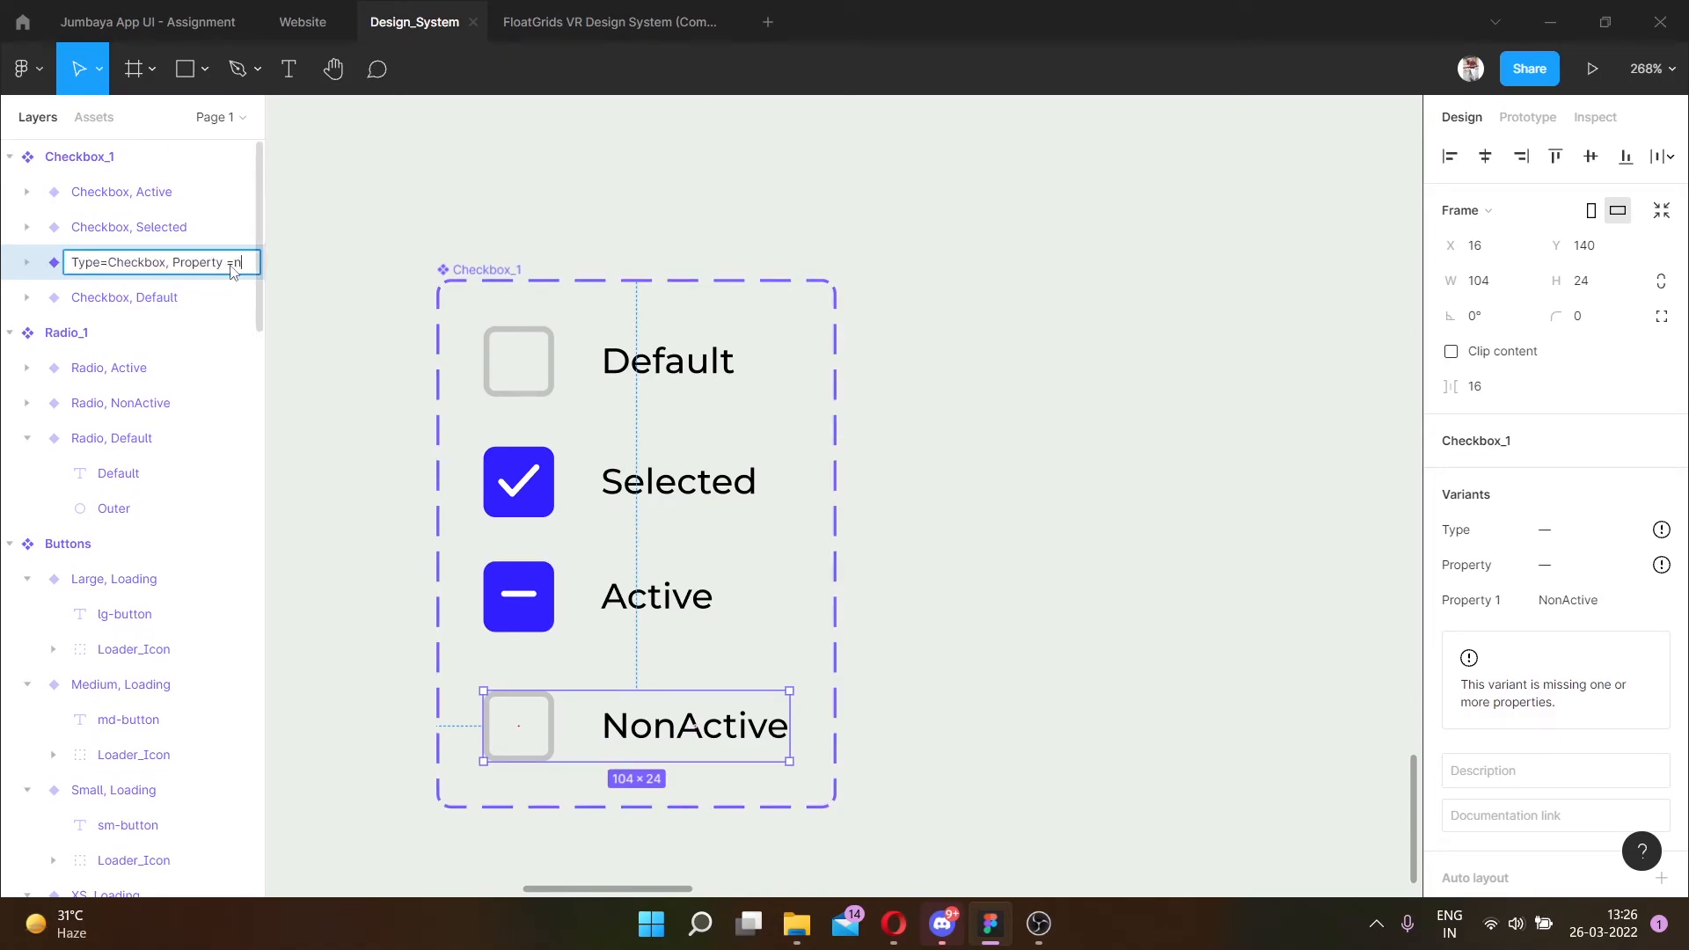
type("onactive")
key("Return")
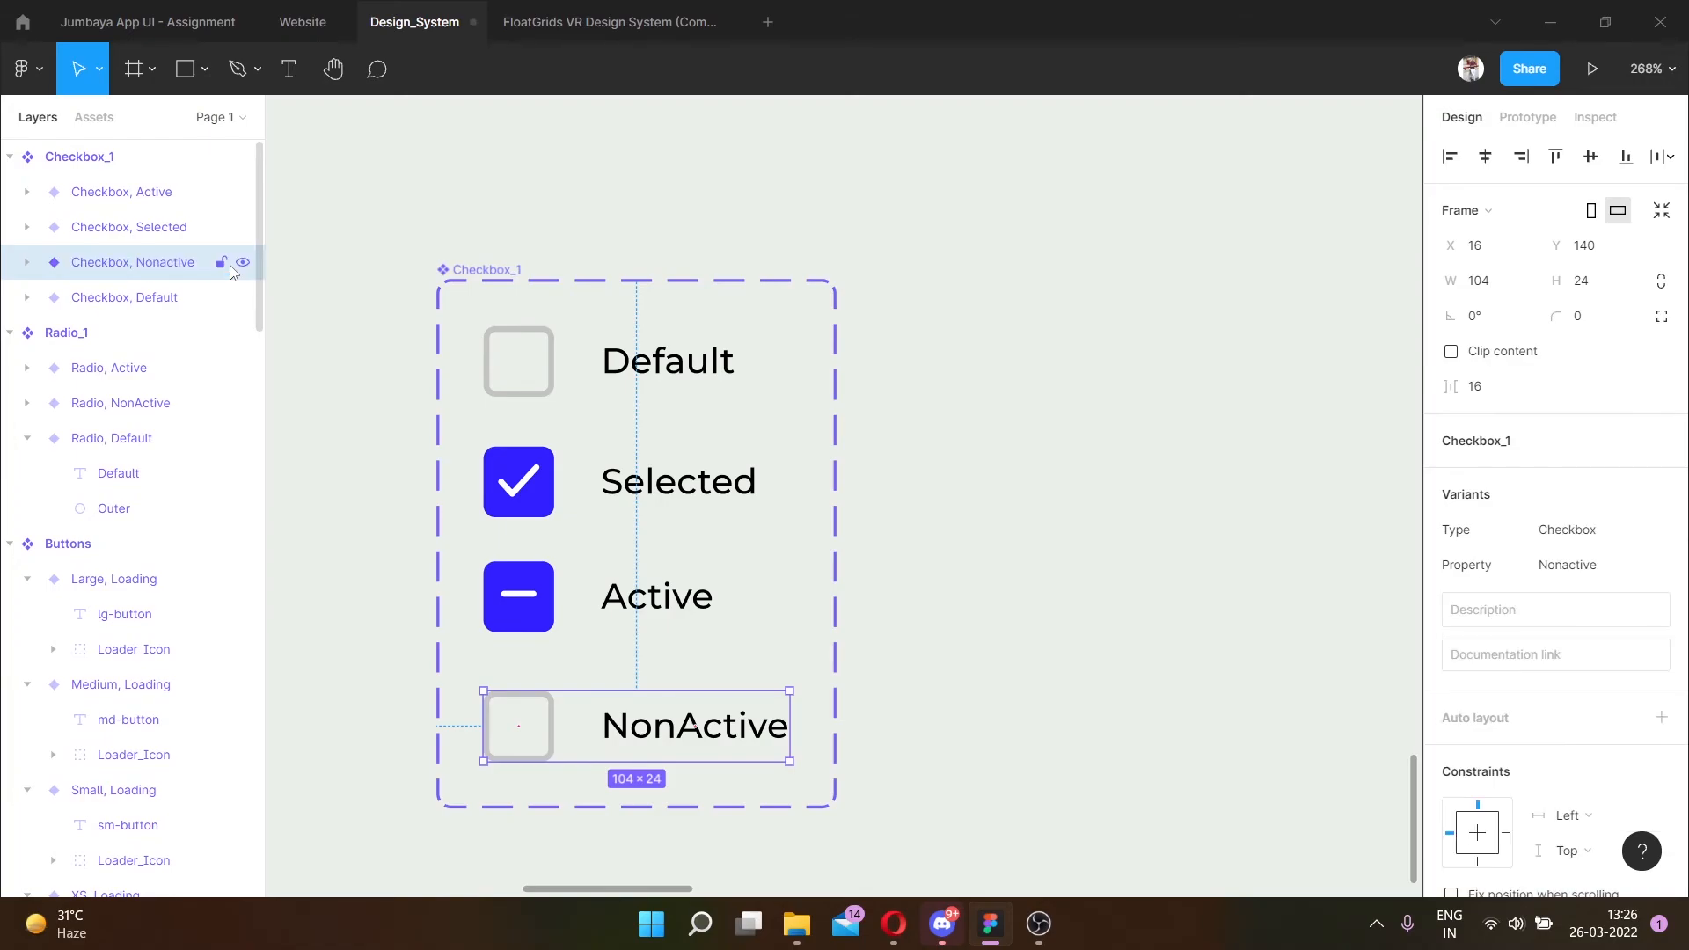
left_click(577, 176)
Place a test instance of the Checkbox_1 local component on the empty canvas beside its component set.
scroll(577, 180, "down", 5)
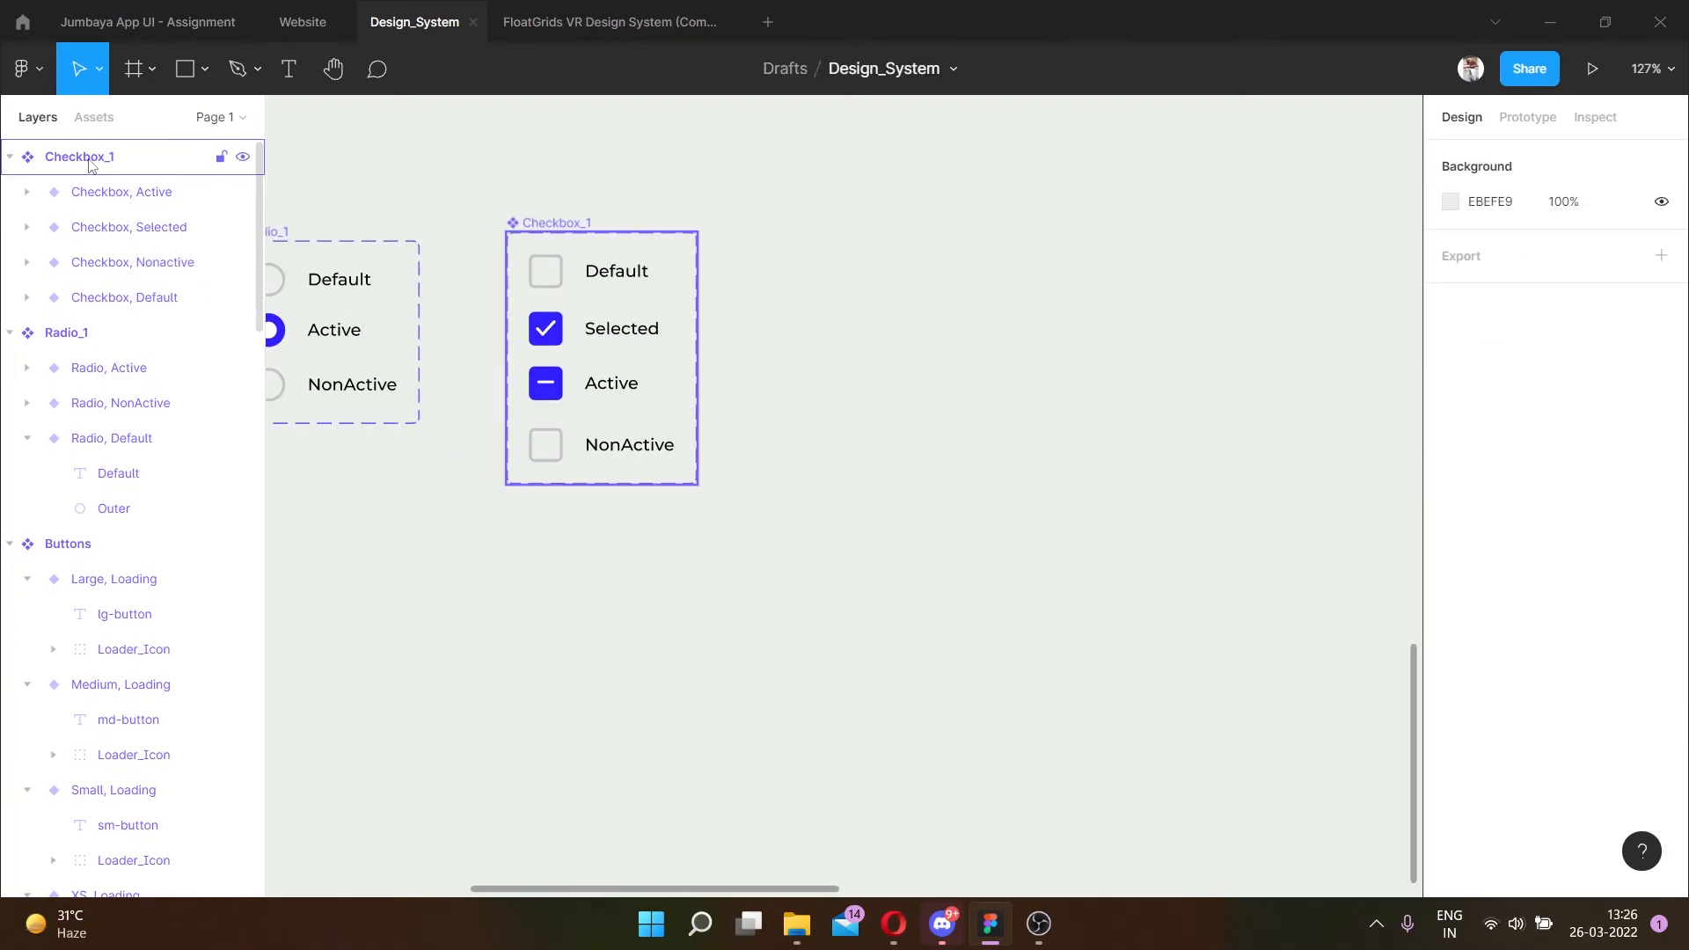
scroll(578, 271, "up", 5)
scroll(584, 264, "down", 3)
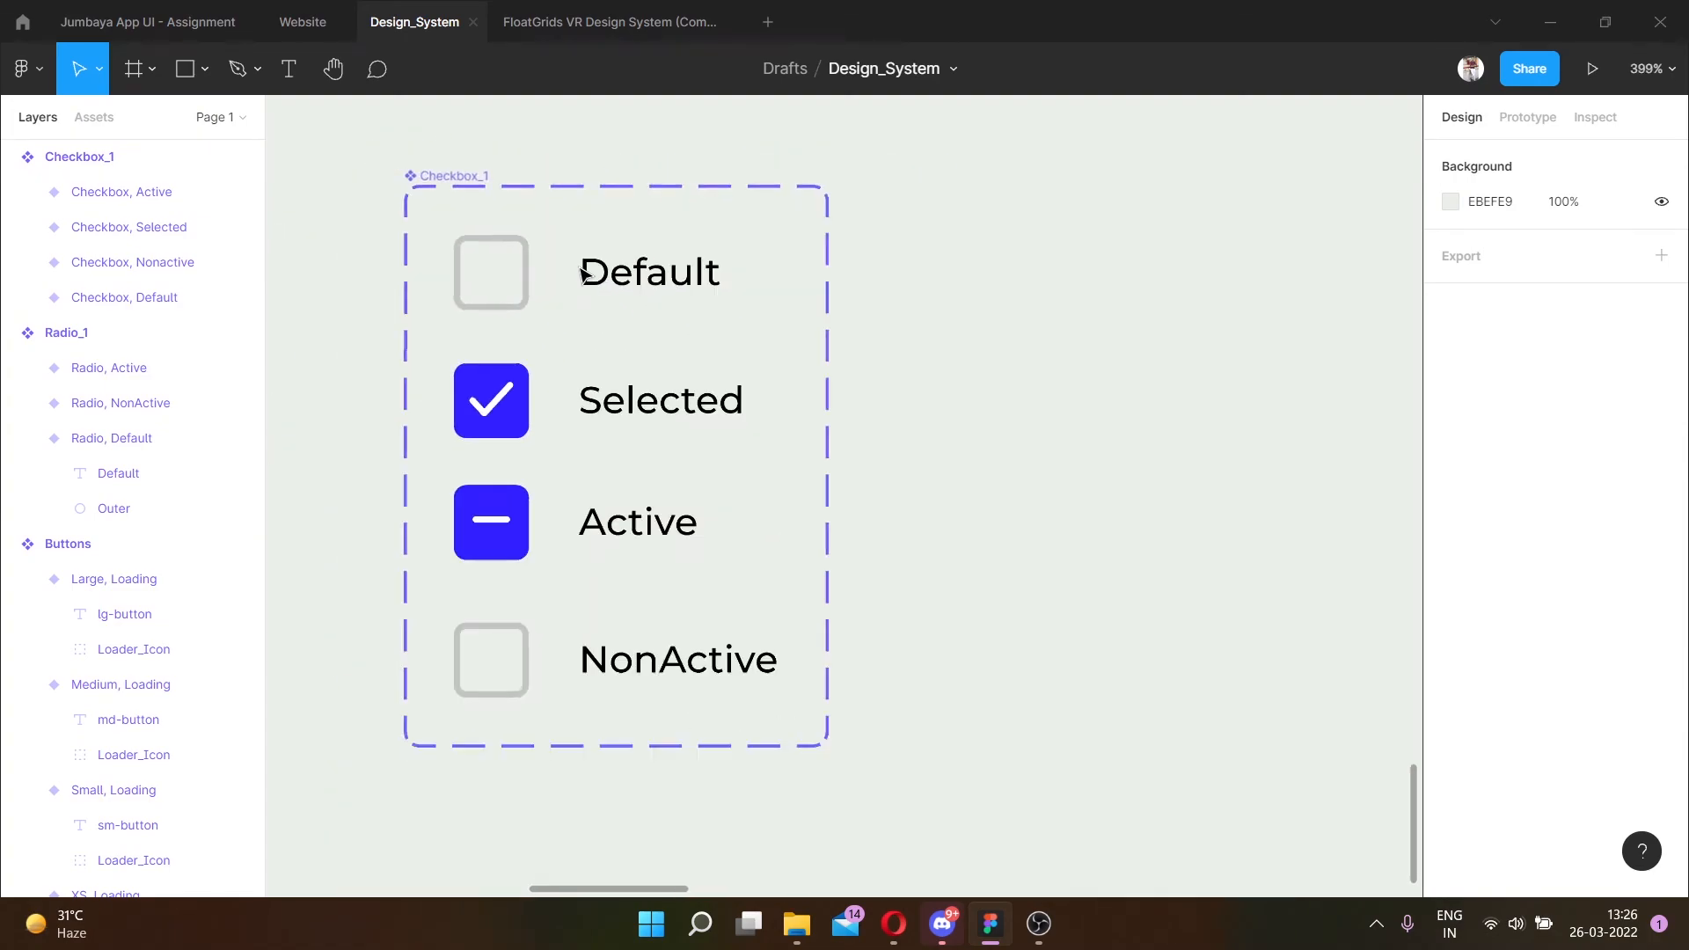
left_click(93, 118)
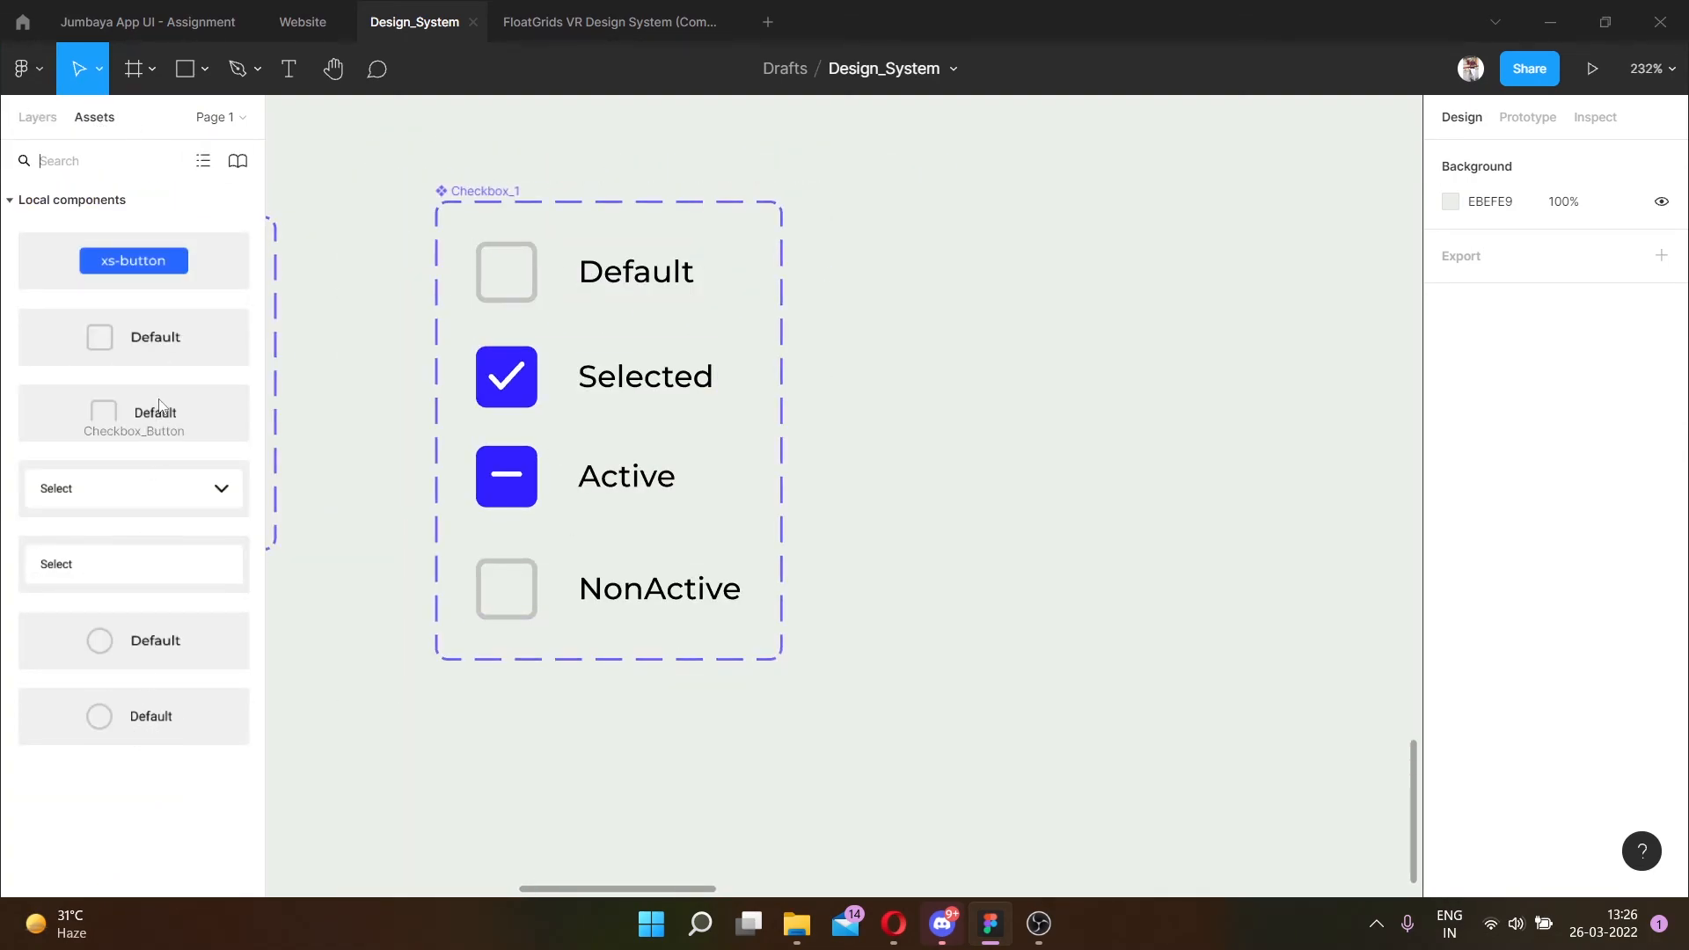
scroll(901, 366, "right", 2)
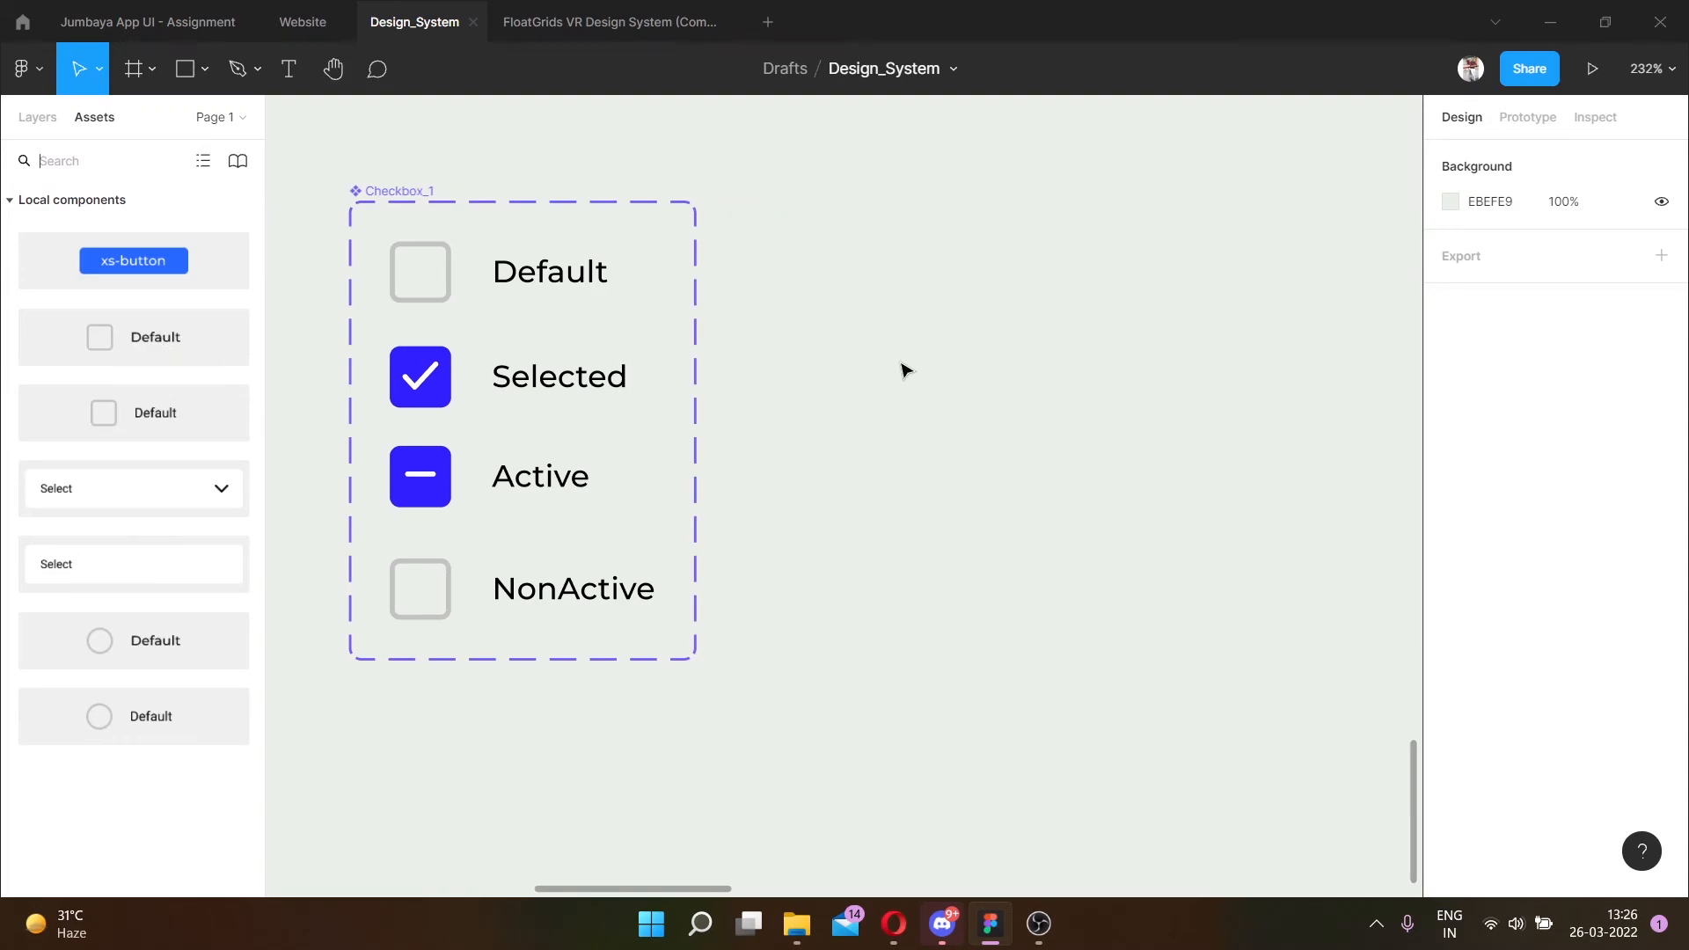
scroll(926, 209, "up", 5)
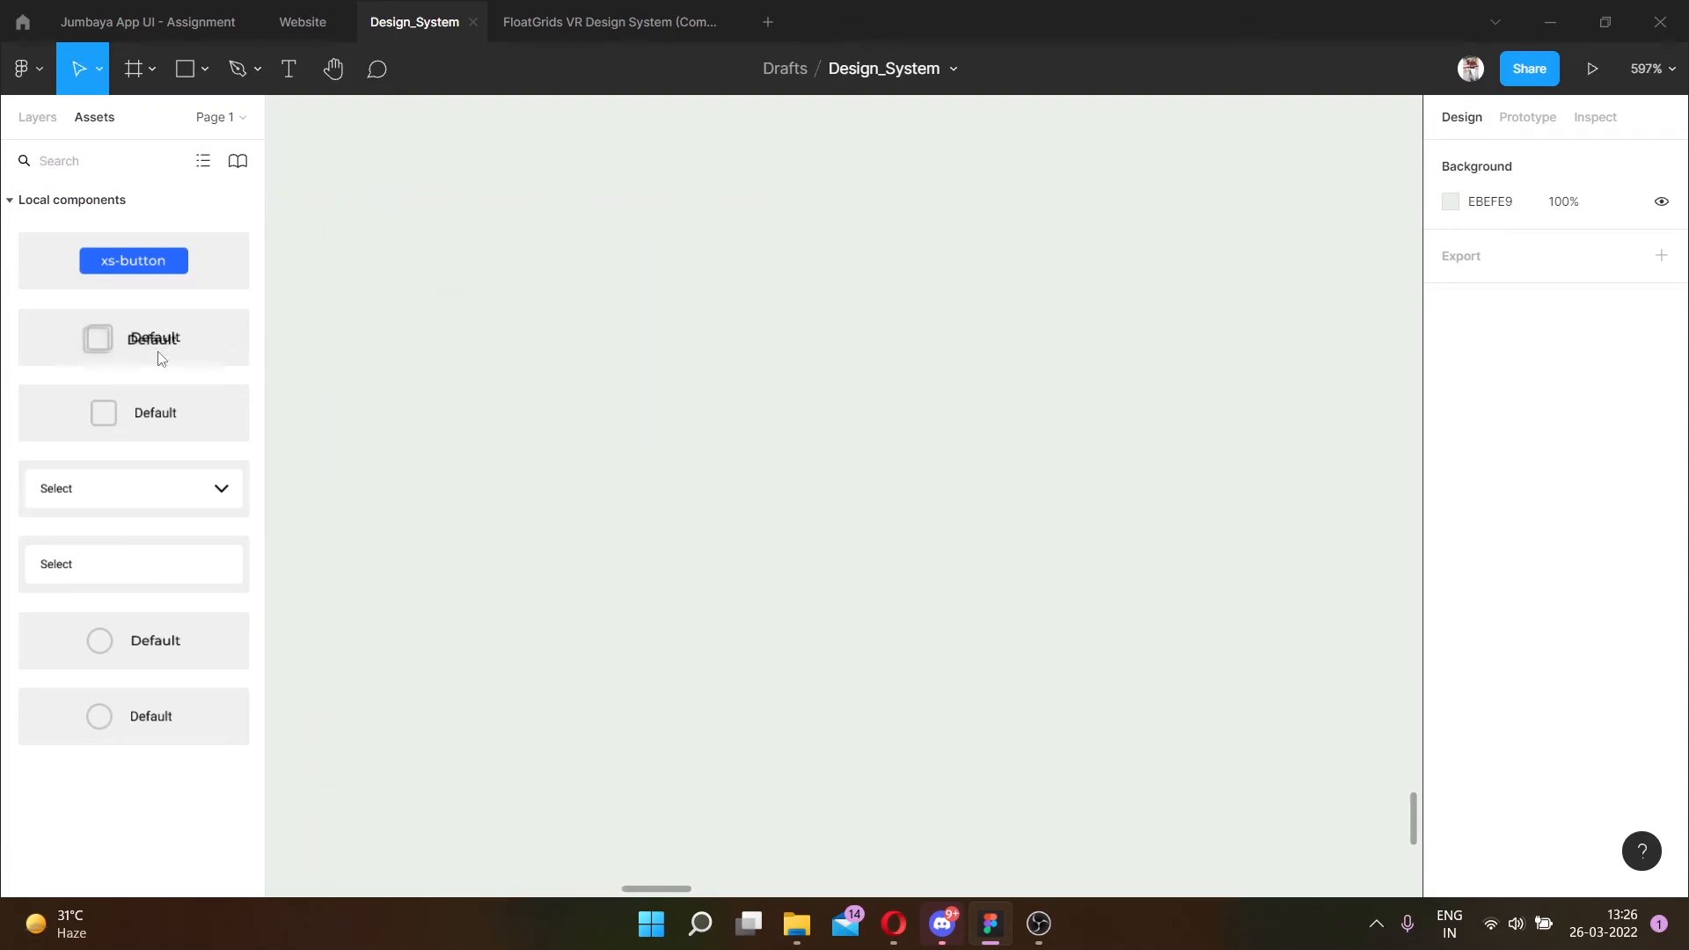
left_click_drag(98, 347, 599, 526)
left_click_drag(754, 498, 879, 355)
Reposition the Checkbox_1 test instance to X -3448, Y -2863 on the canvas.
scroll(880, 355, "up", 3)
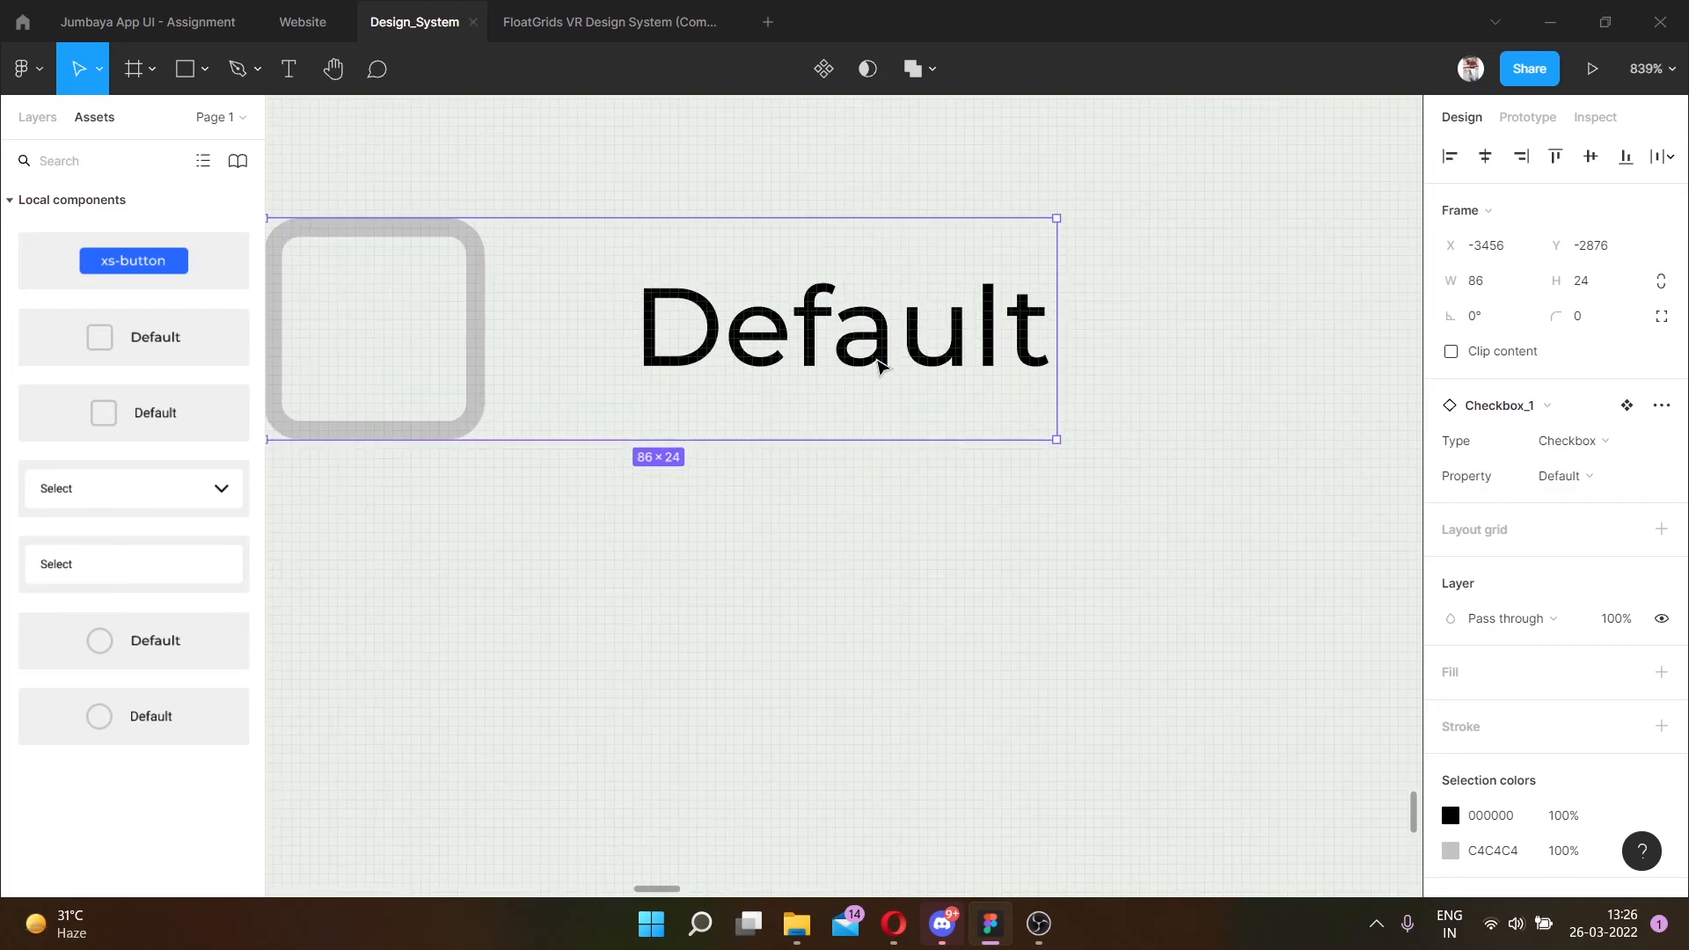
scroll(1002, 431, "down", 4)
scroll(1002, 430, "left", 1)
scroll(1000, 343, "up", 3)
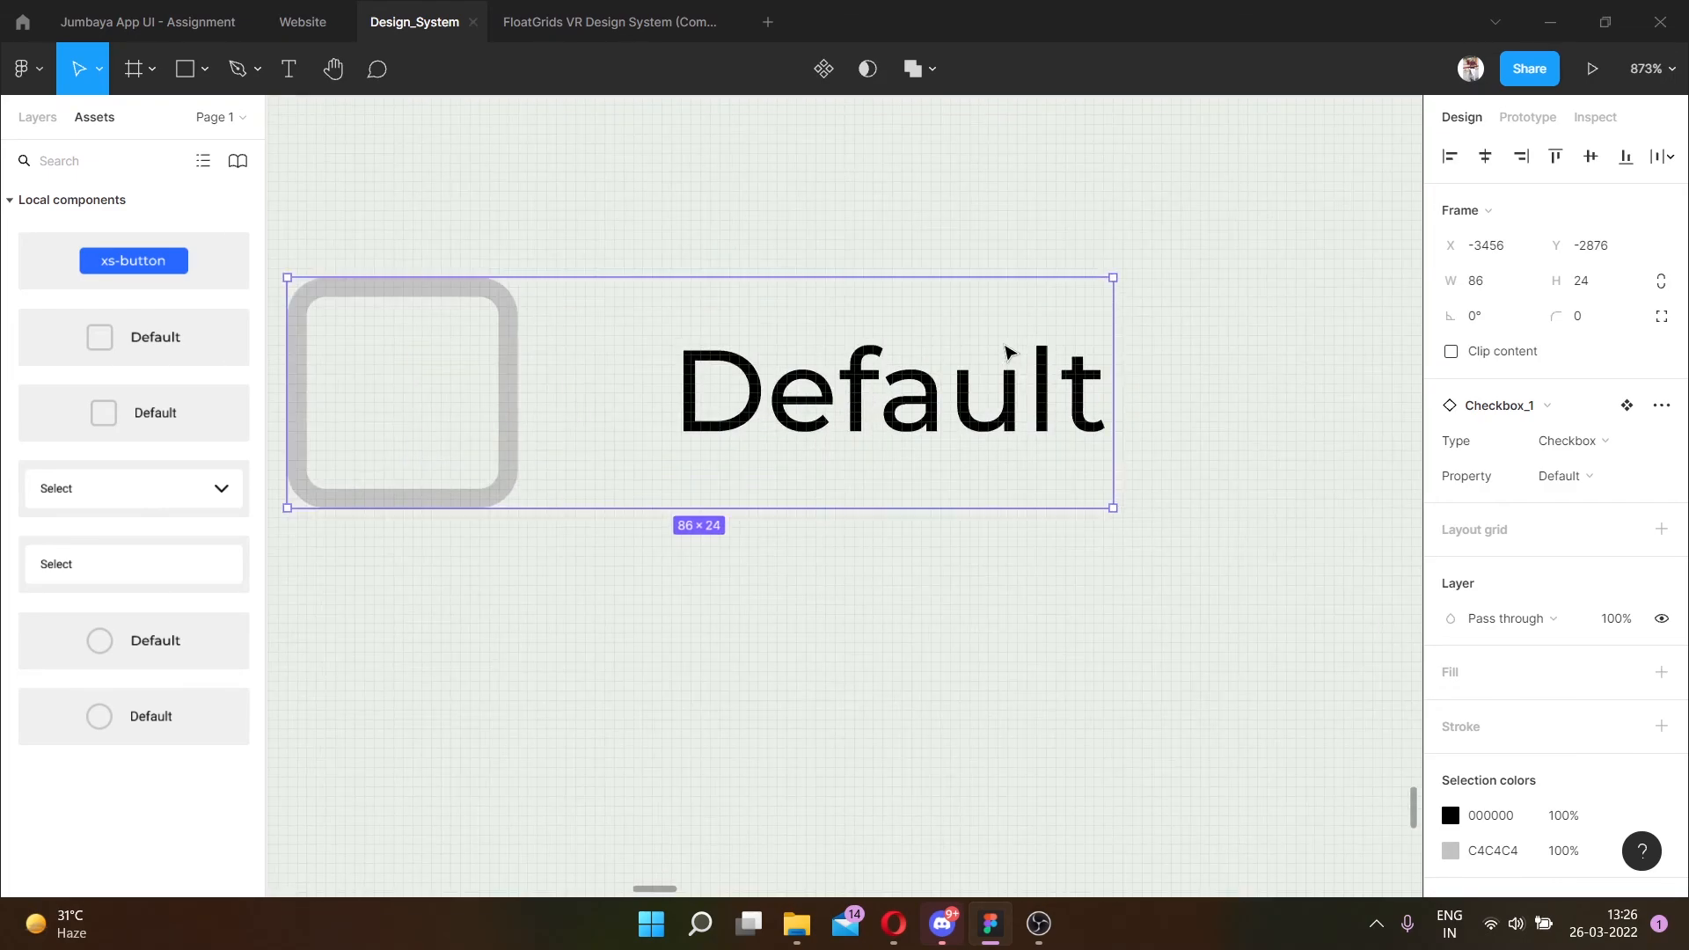
scroll(1012, 354, "left", 4)
left_click(987, 663)
scroll(988, 660, "right", 2)
scroll(973, 641, "down", 3)
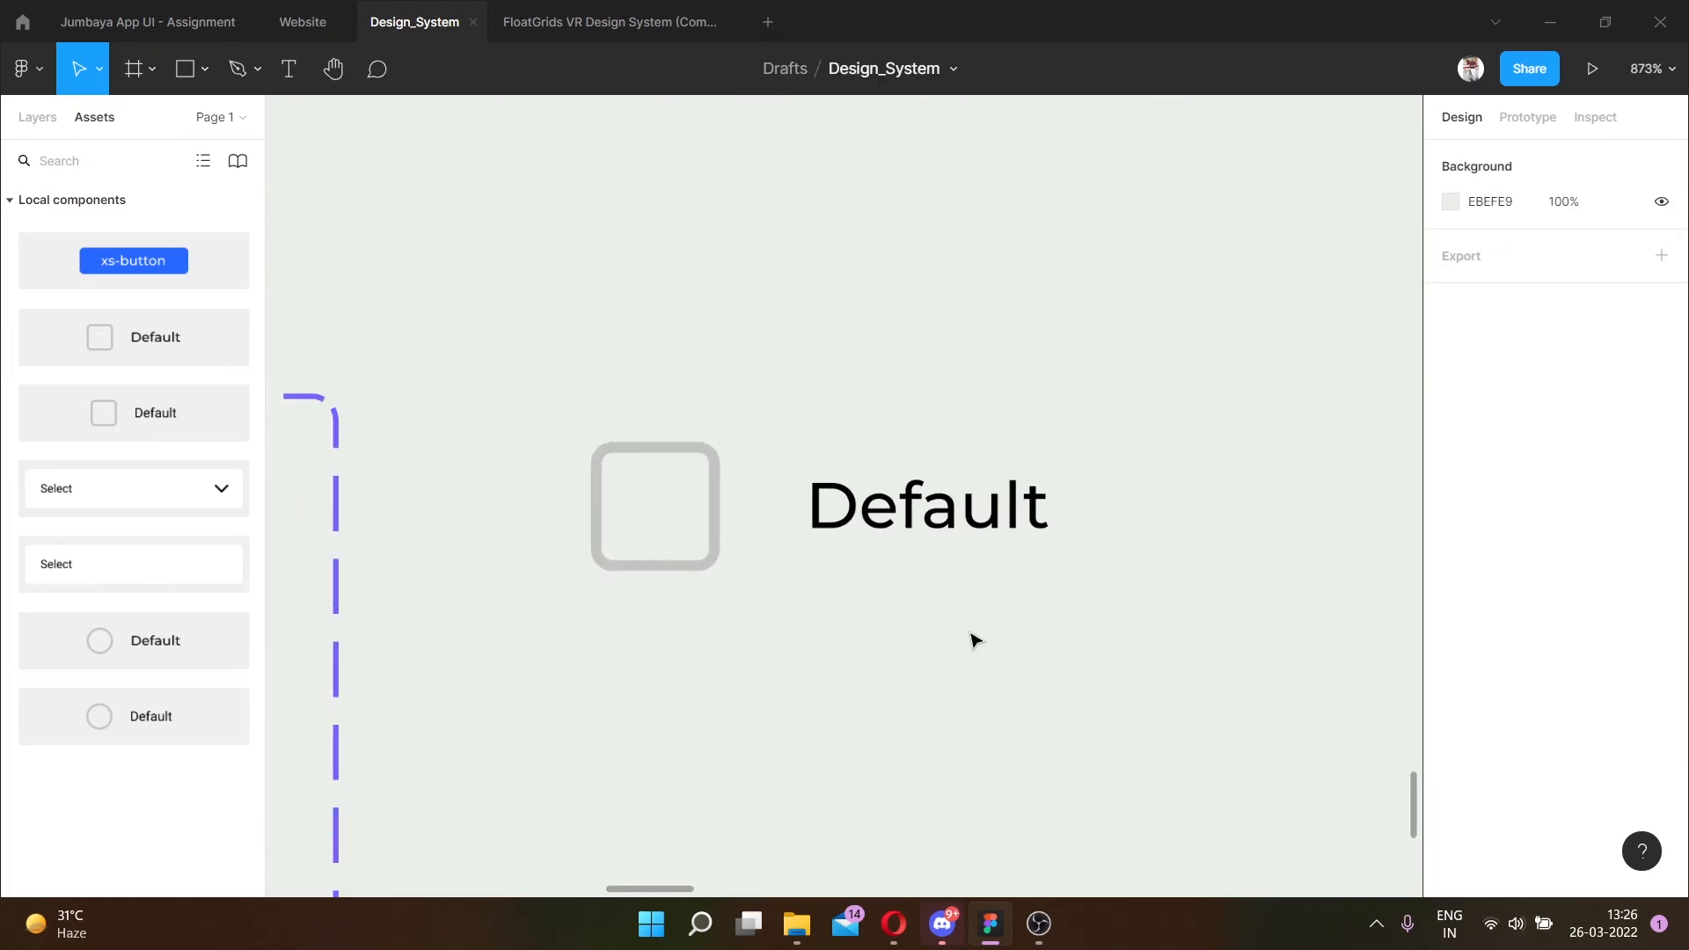
left_click(950, 526)
scroll(985, 510, "up", 2)
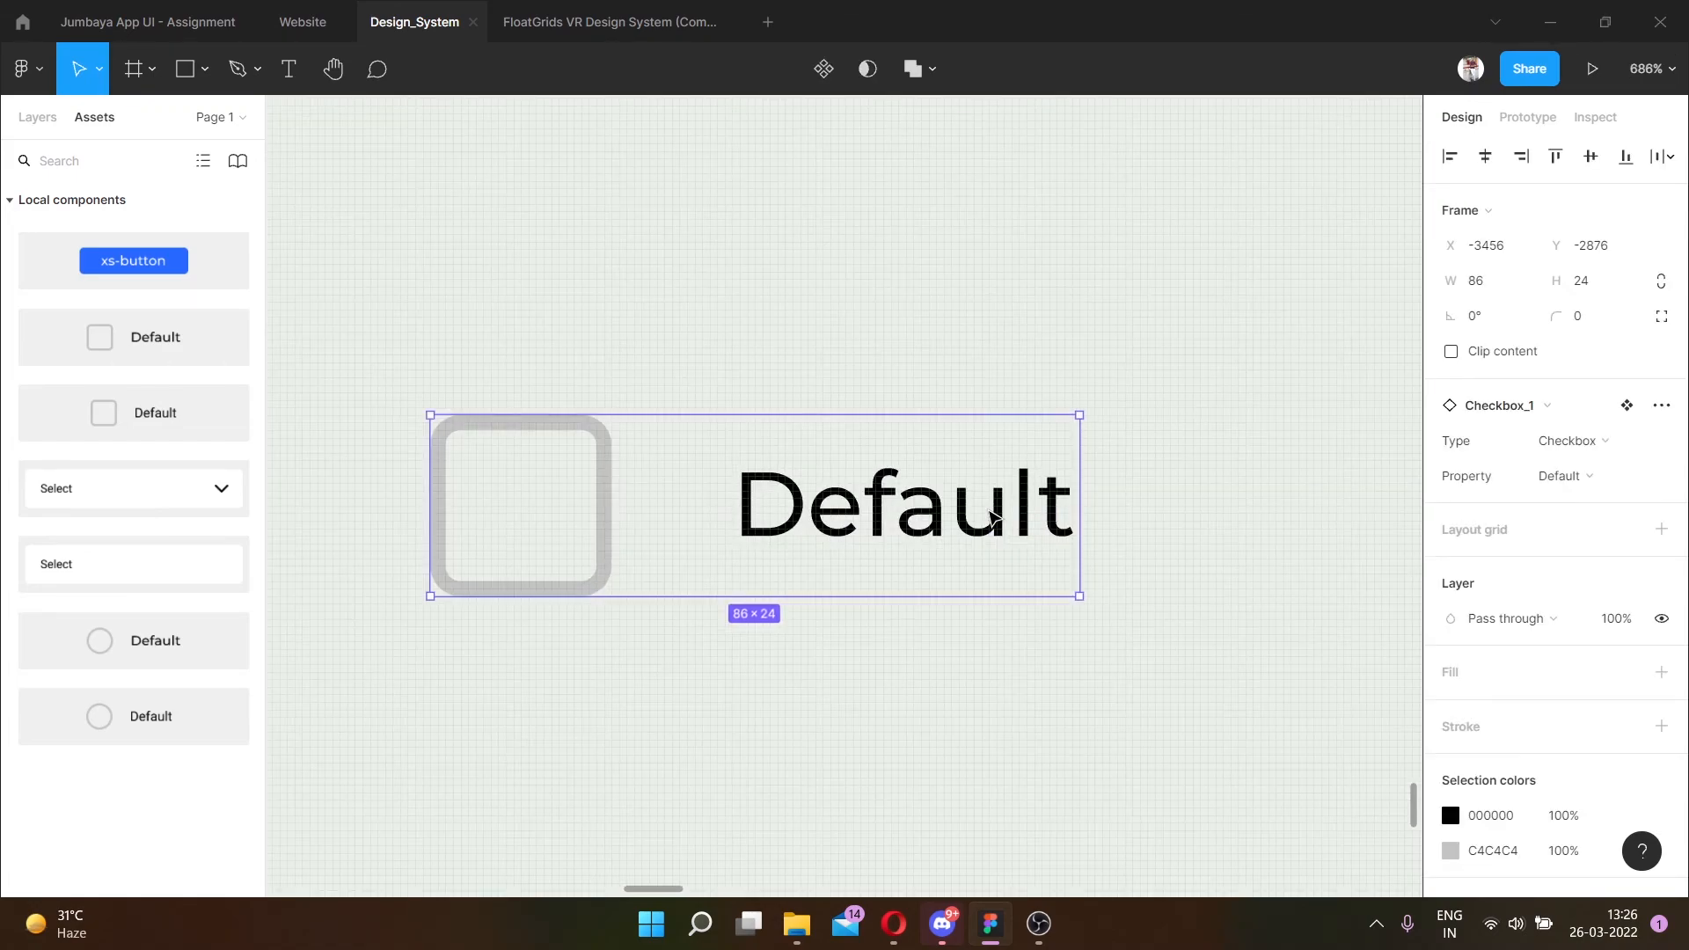
scroll(992, 517, "down", 5)
scroll(991, 517, "left", 3)
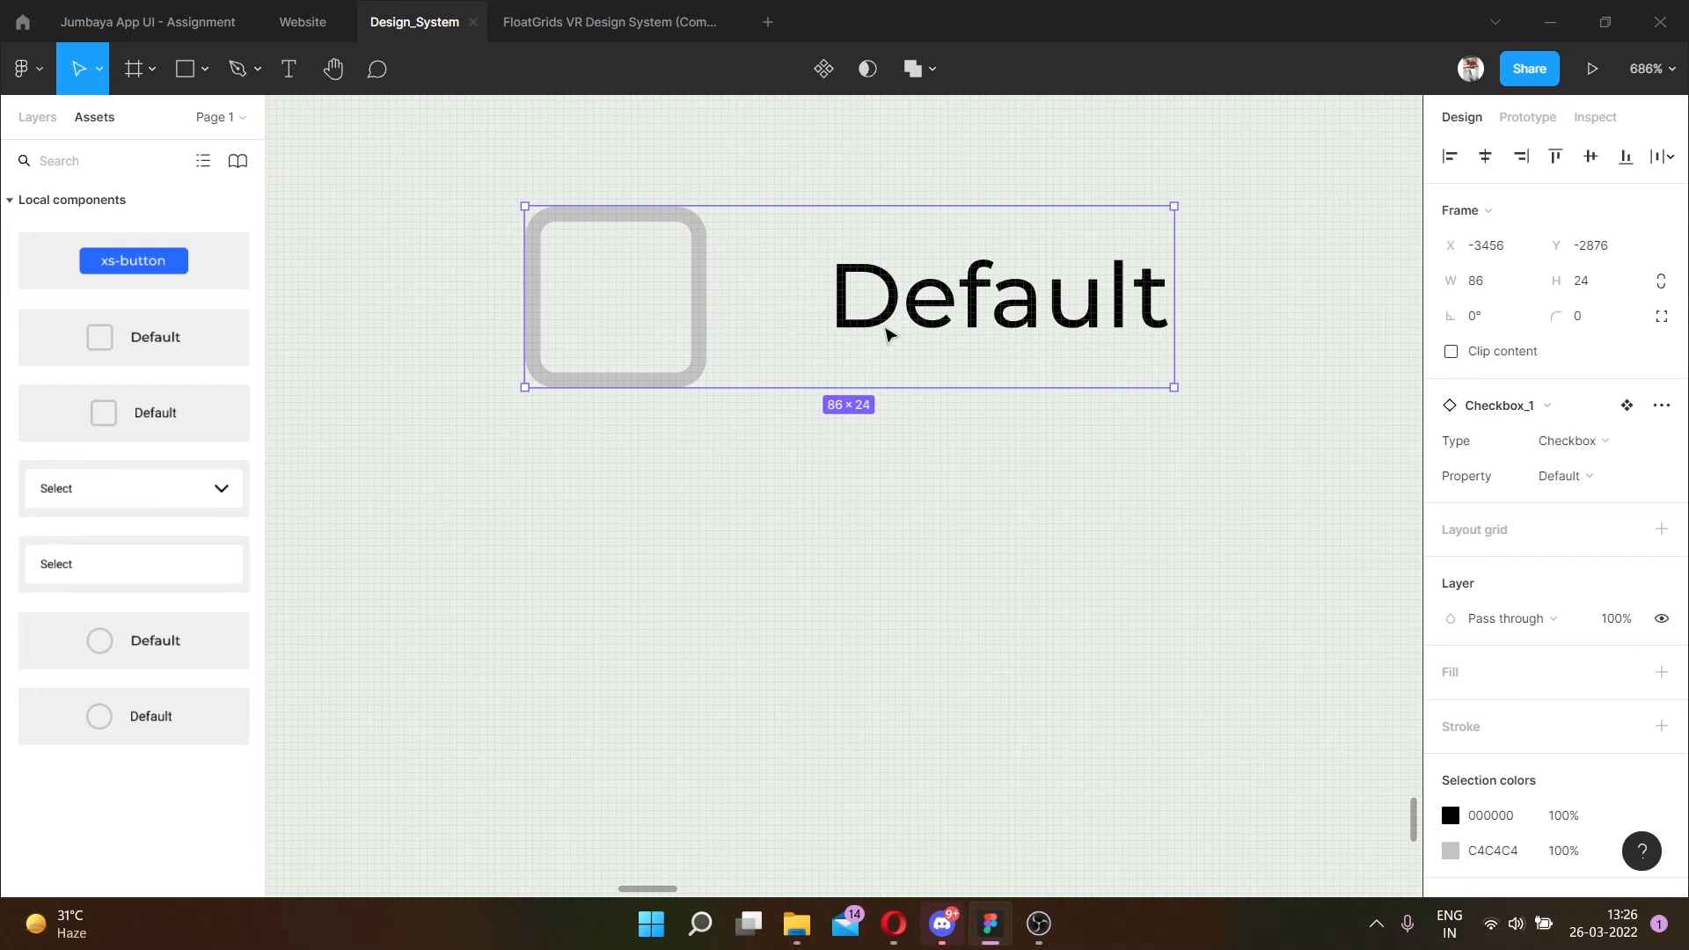
left_click_drag(889, 334, 949, 432)
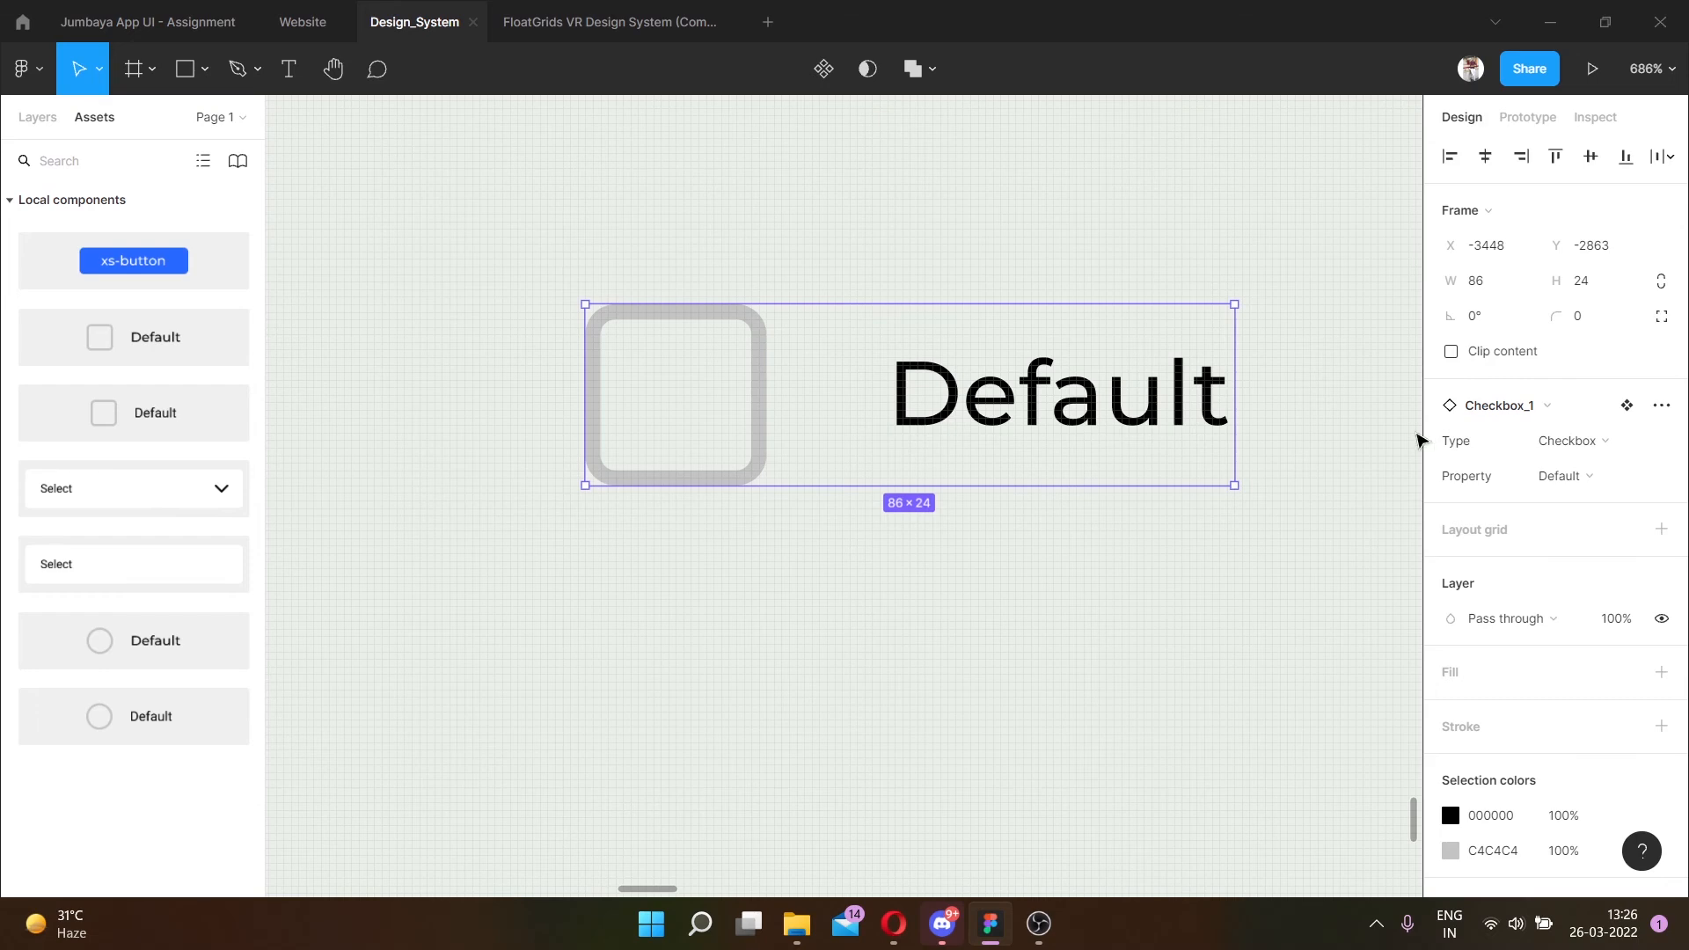
Keep the instance's Type as Checkbox and test its Property by switching it to Selected, Active and Nonactive in turn.
left_click(1619, 437)
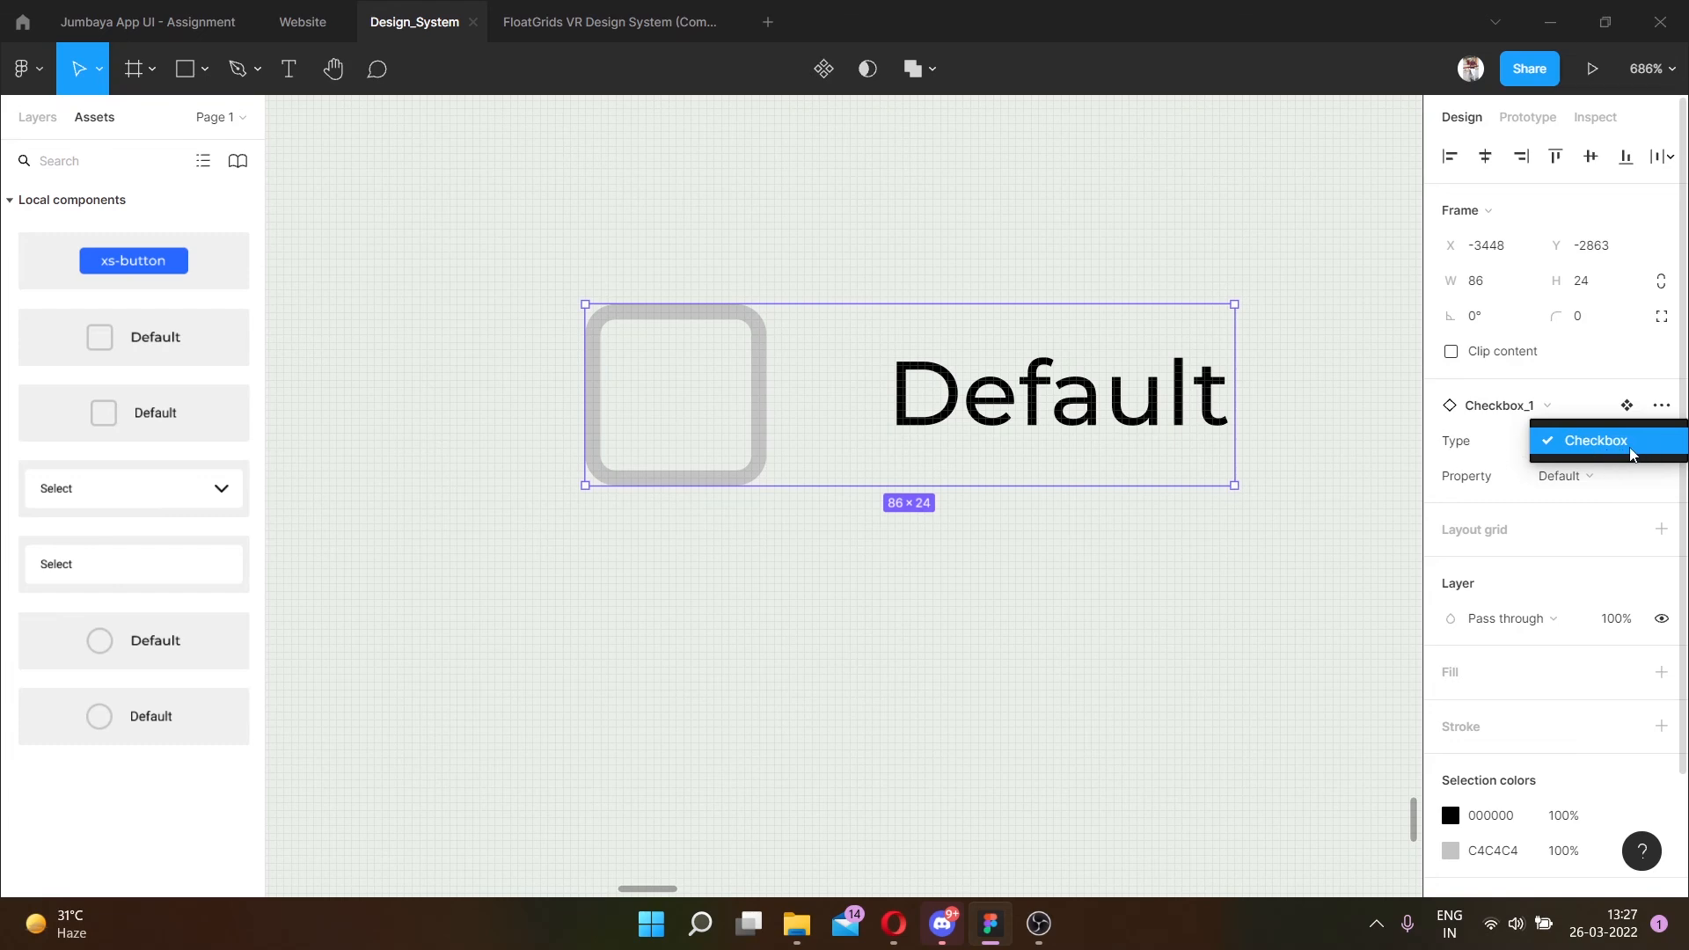
left_click(1630, 451)
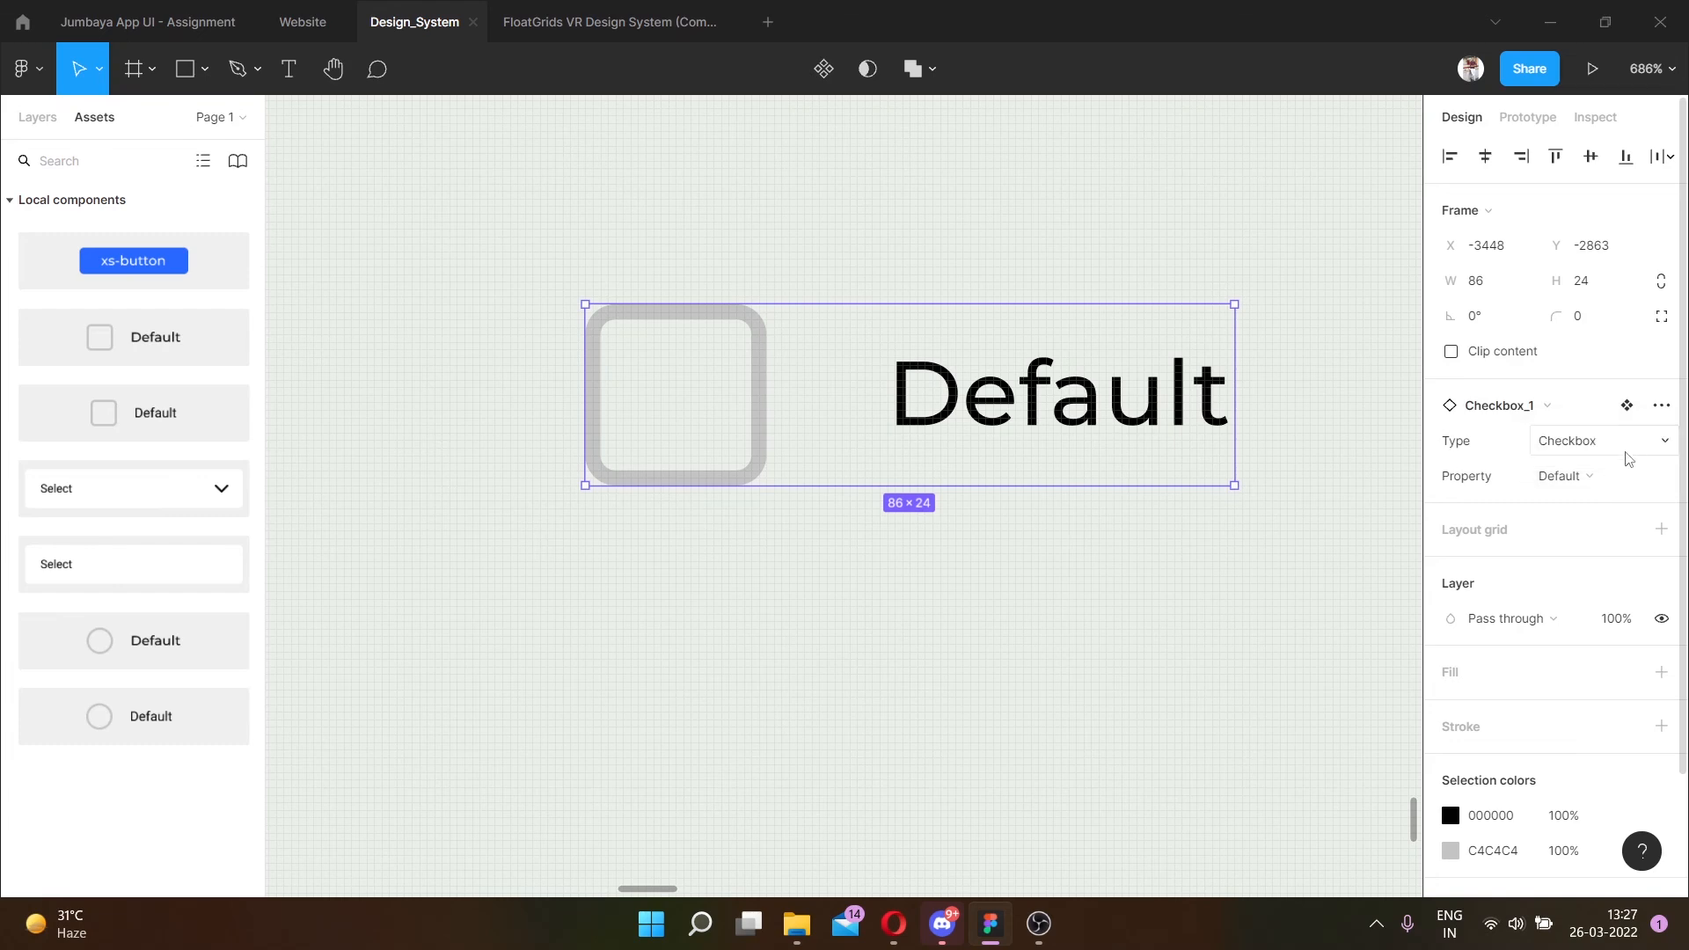
left_click(1559, 484)
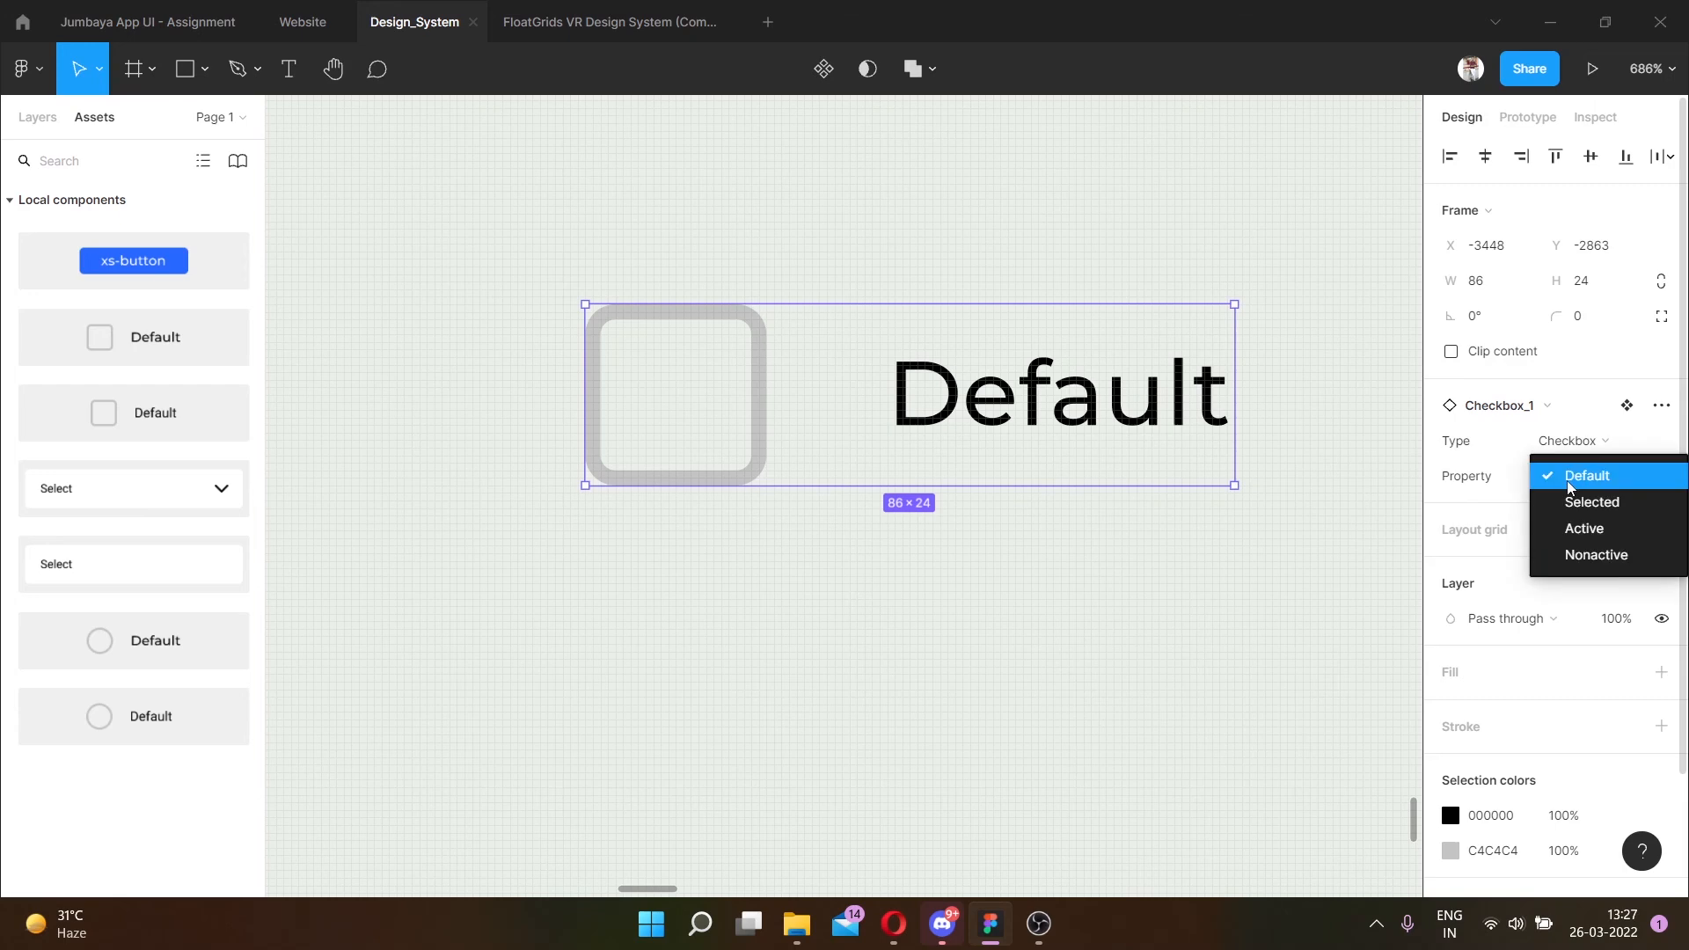
left_click(1615, 514)
left_click(1603, 478)
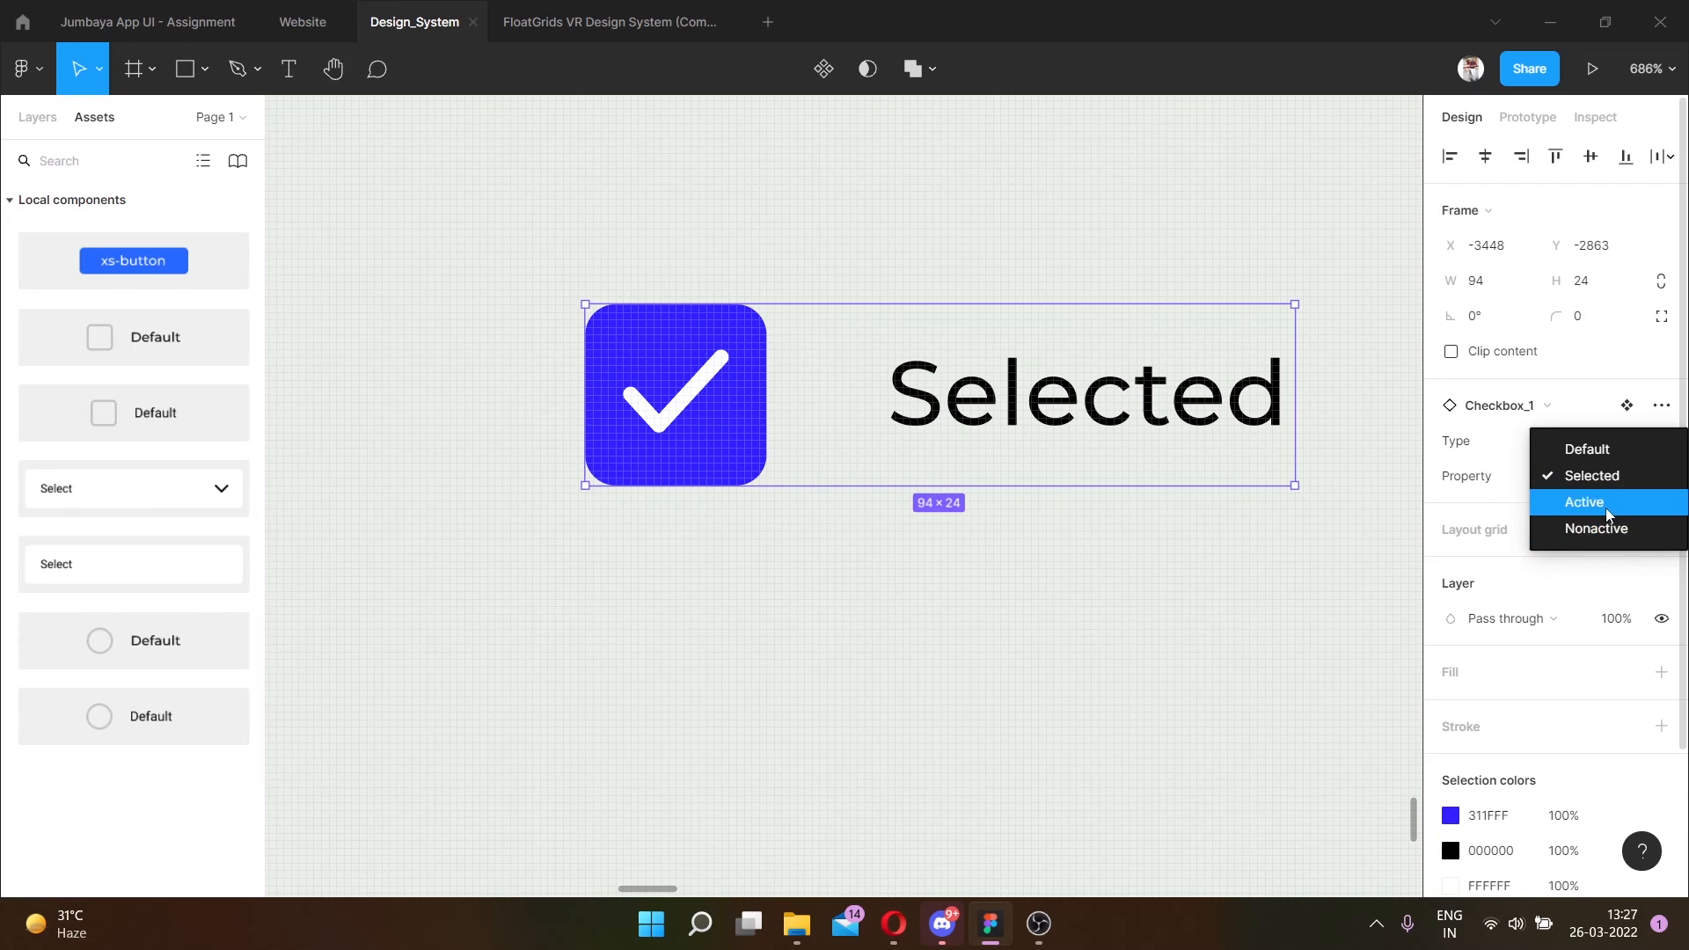
left_click(1606, 513)
left_click(1603, 483)
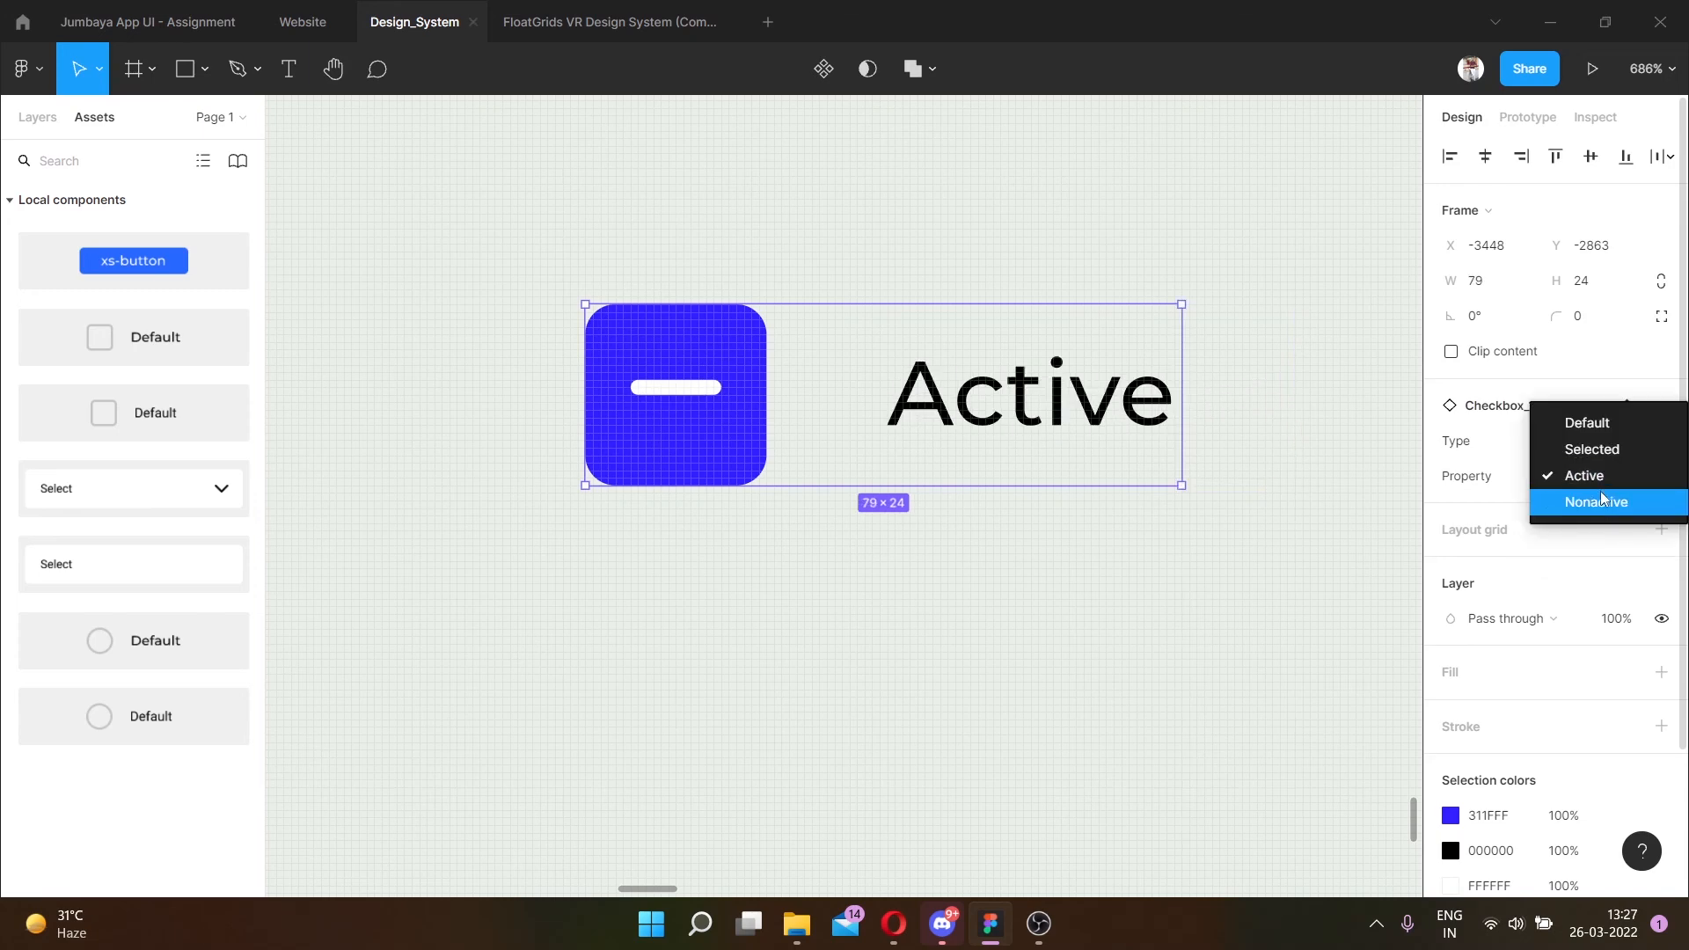
left_click(1601, 498)
Delete the Checkbox_1 test instance from the canvas.
left_click(777, 668)
scroll(776, 668, "down", 5)
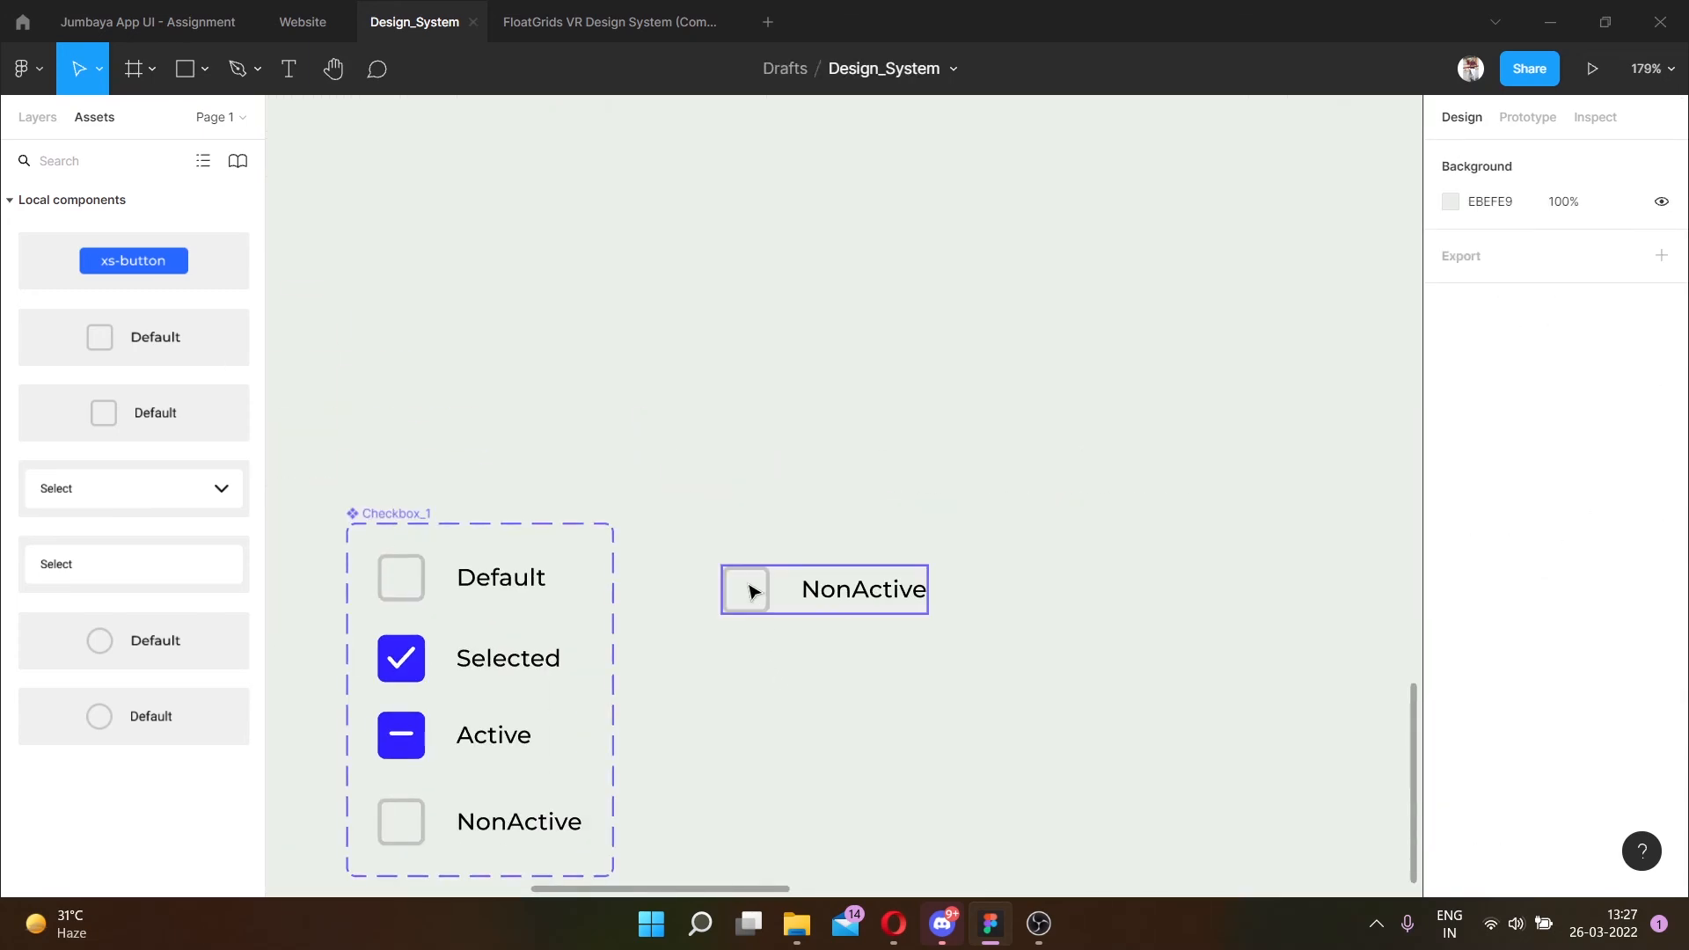
left_click(754, 591)
key("Delete")
Review the Type and Property variants of the Radio_1 and Checkbox_1 component sets.
scroll(754, 591, "left", 5)
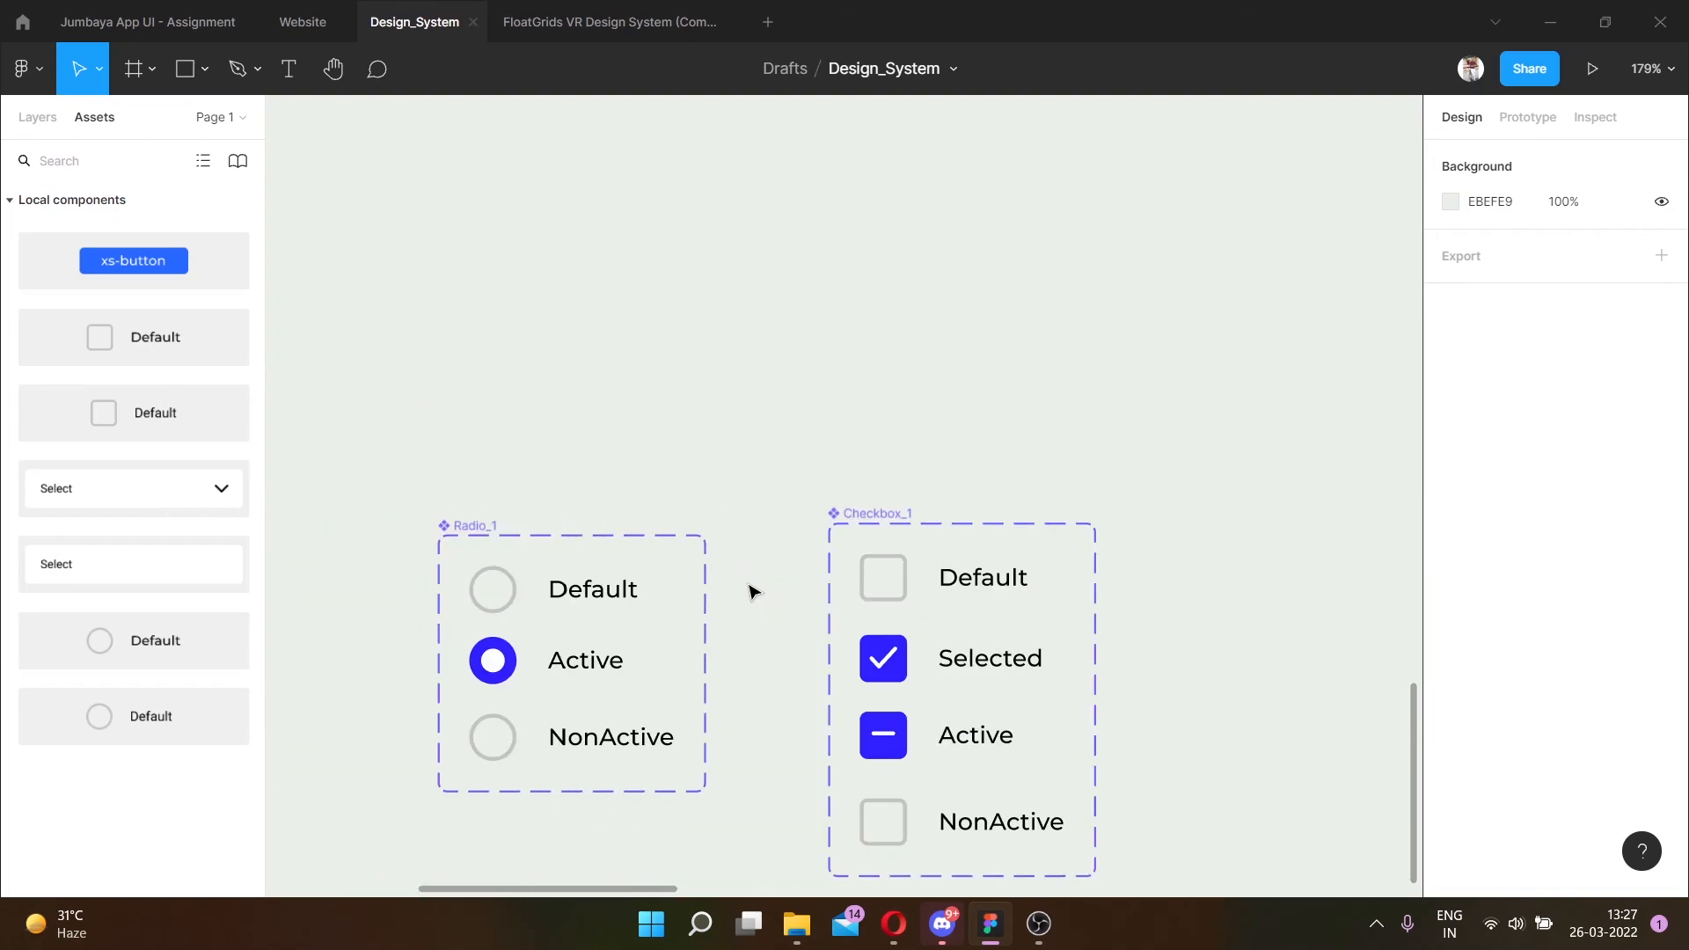
scroll(754, 591, "down", 4)
scroll(753, 591, "up", 2)
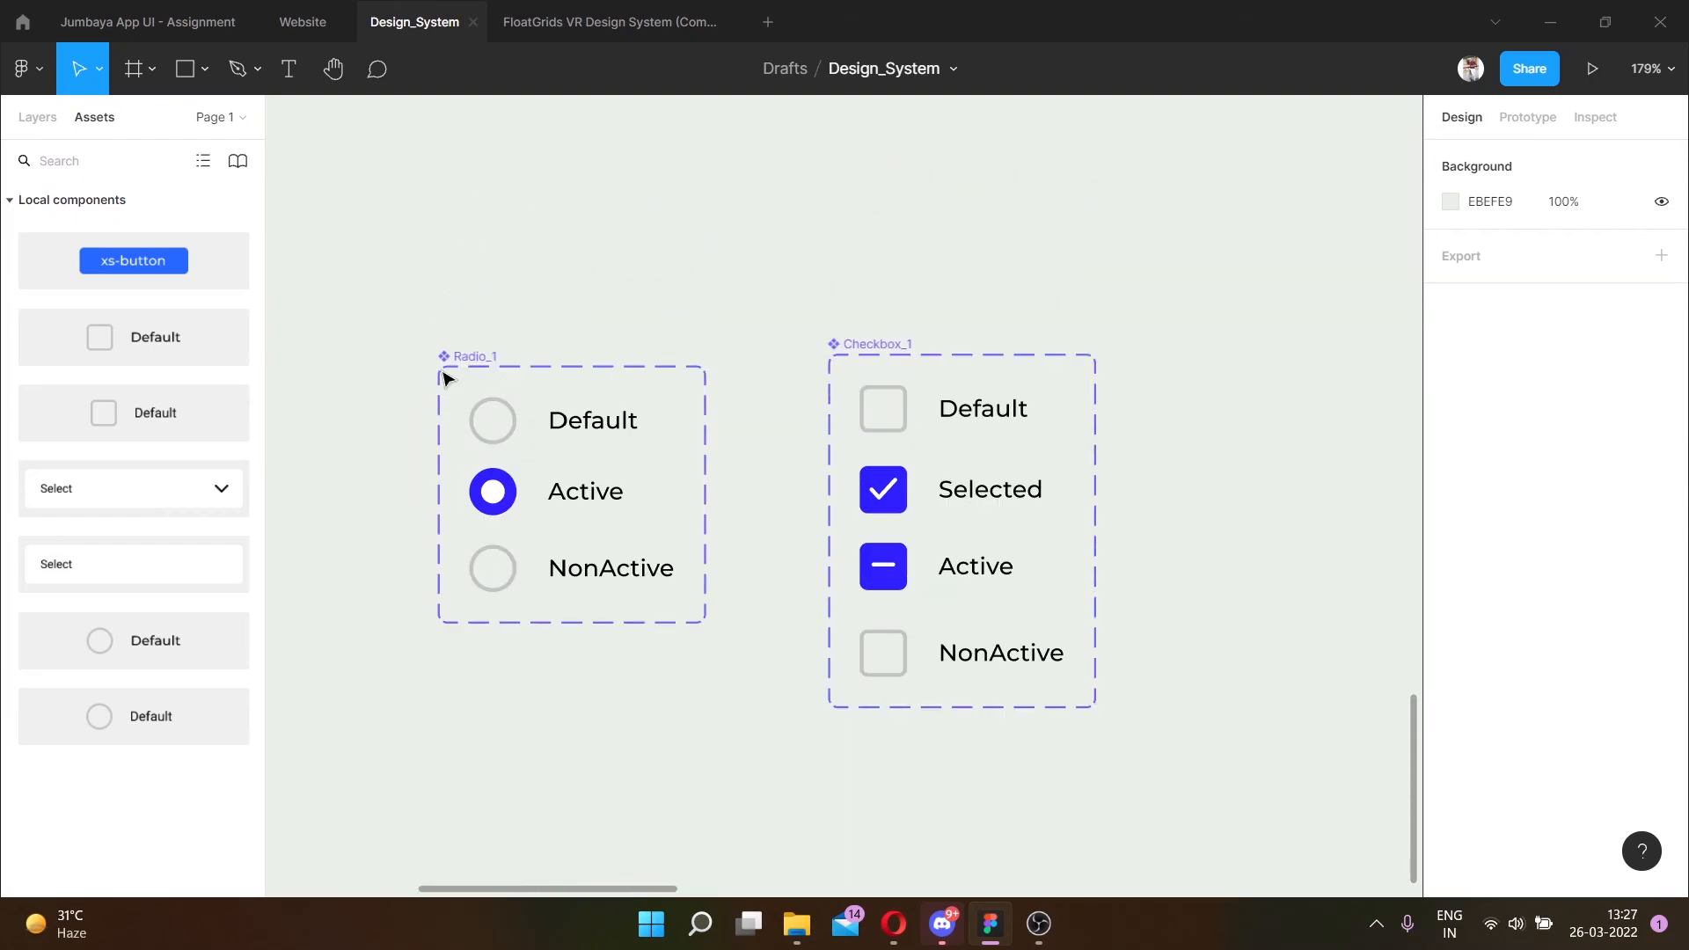
left_click(488, 357)
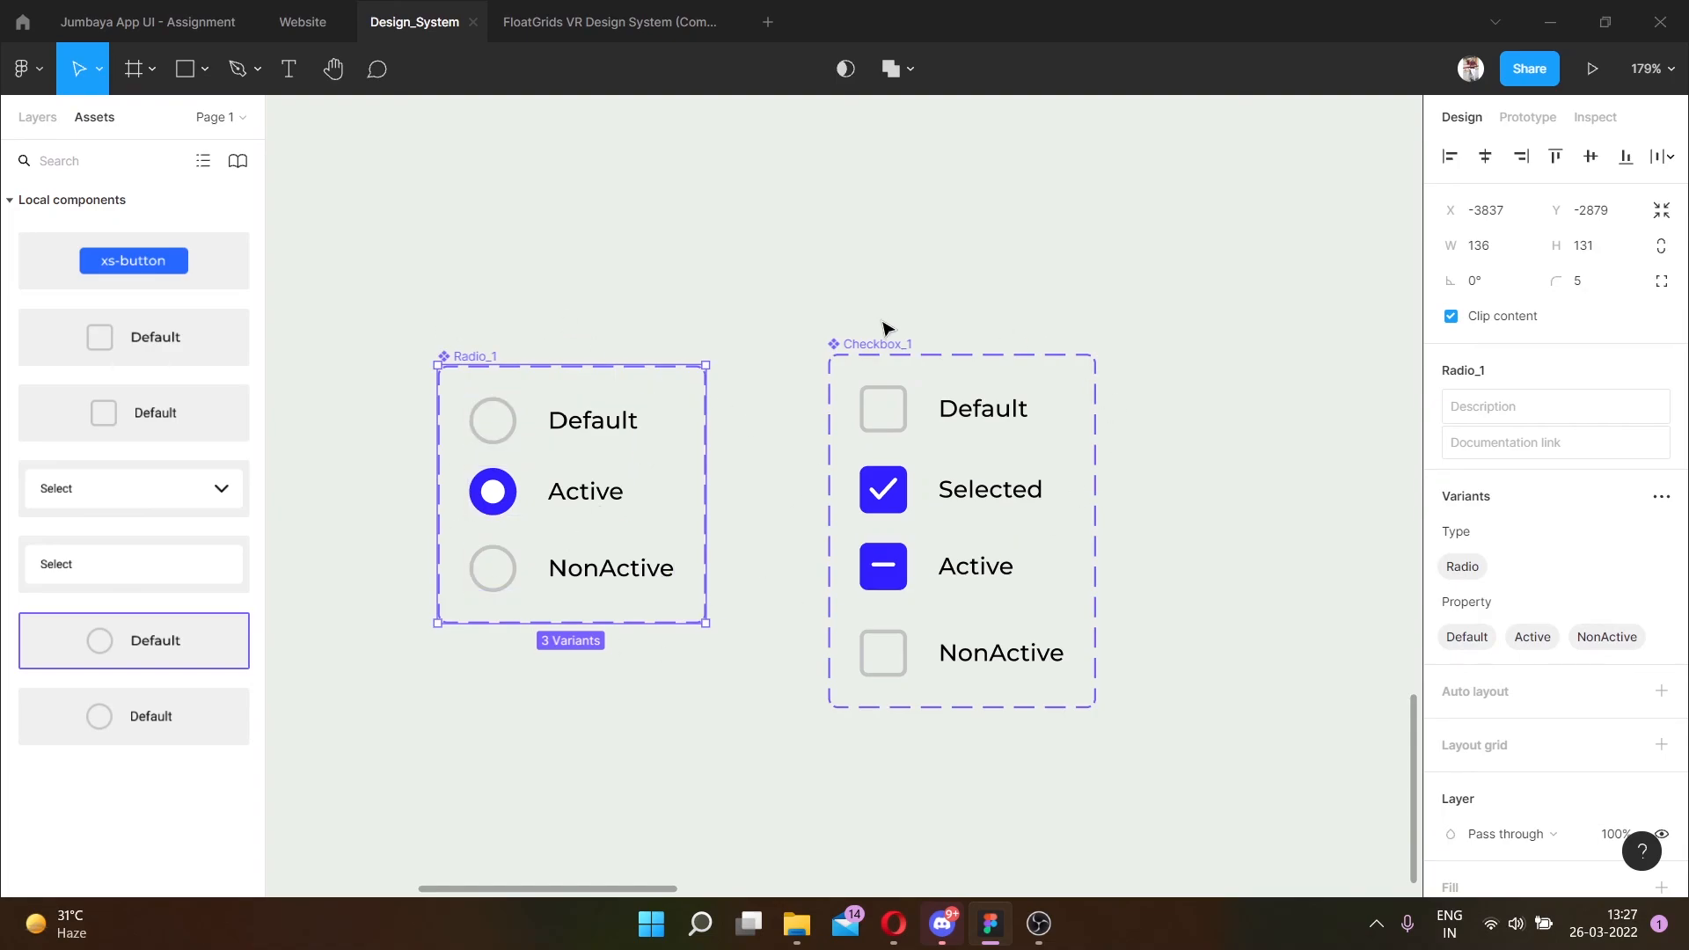
left_click(877, 350)
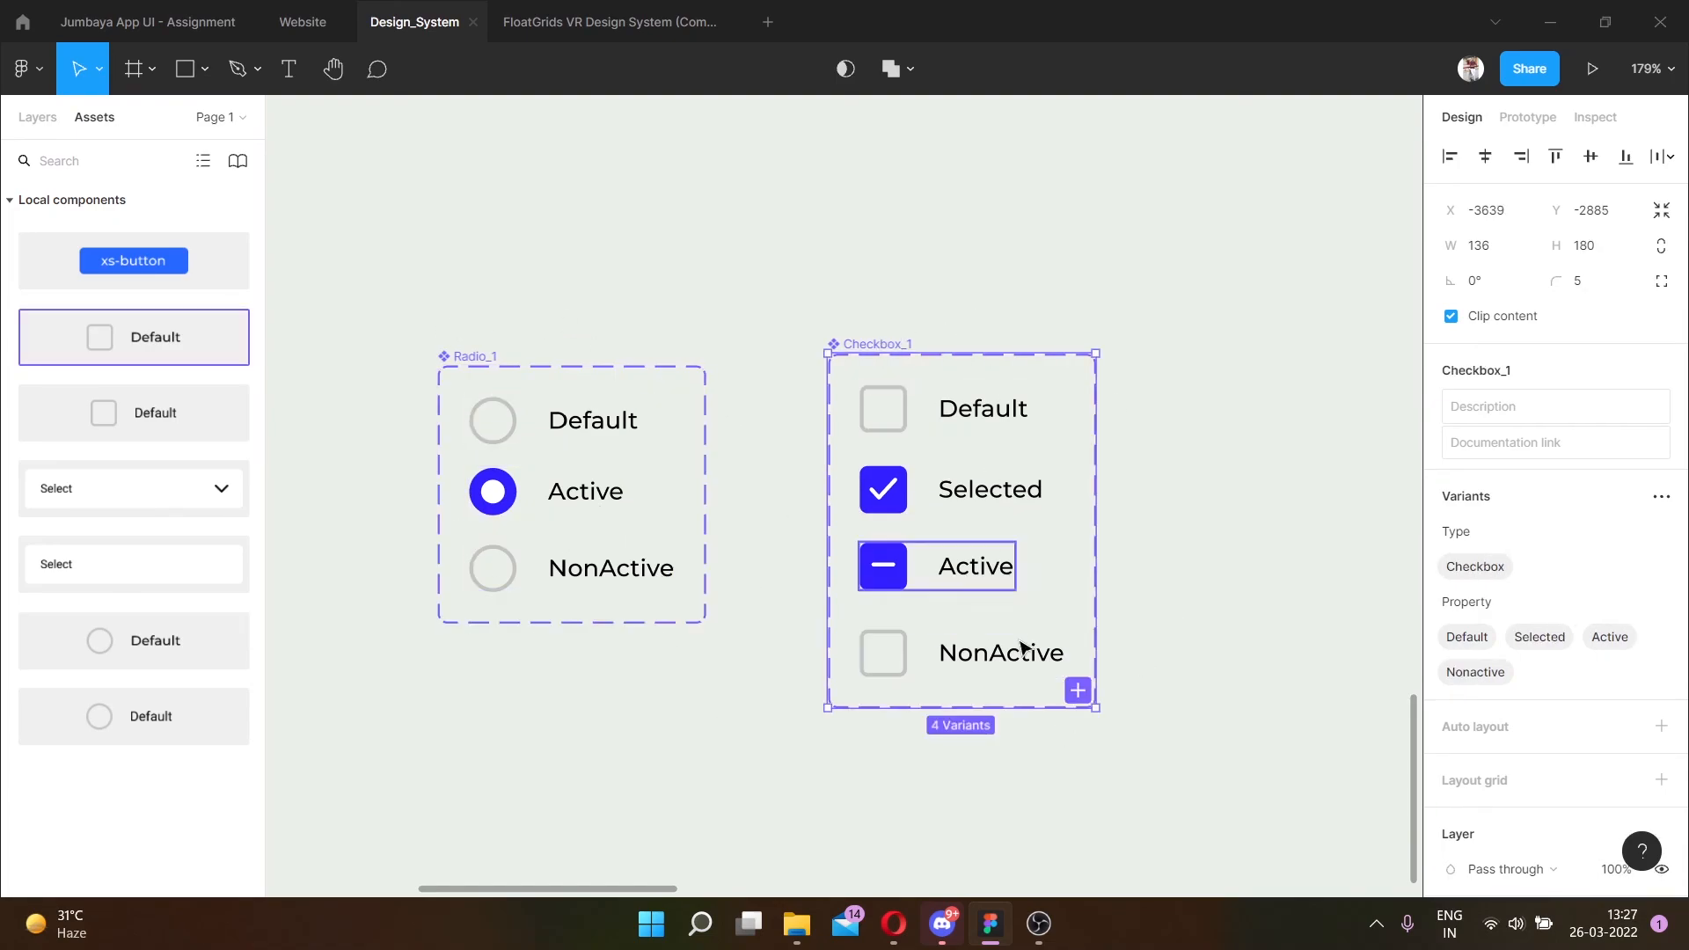
scroll(1006, 558, "right", 5)
scroll(1011, 563, "left", 4)
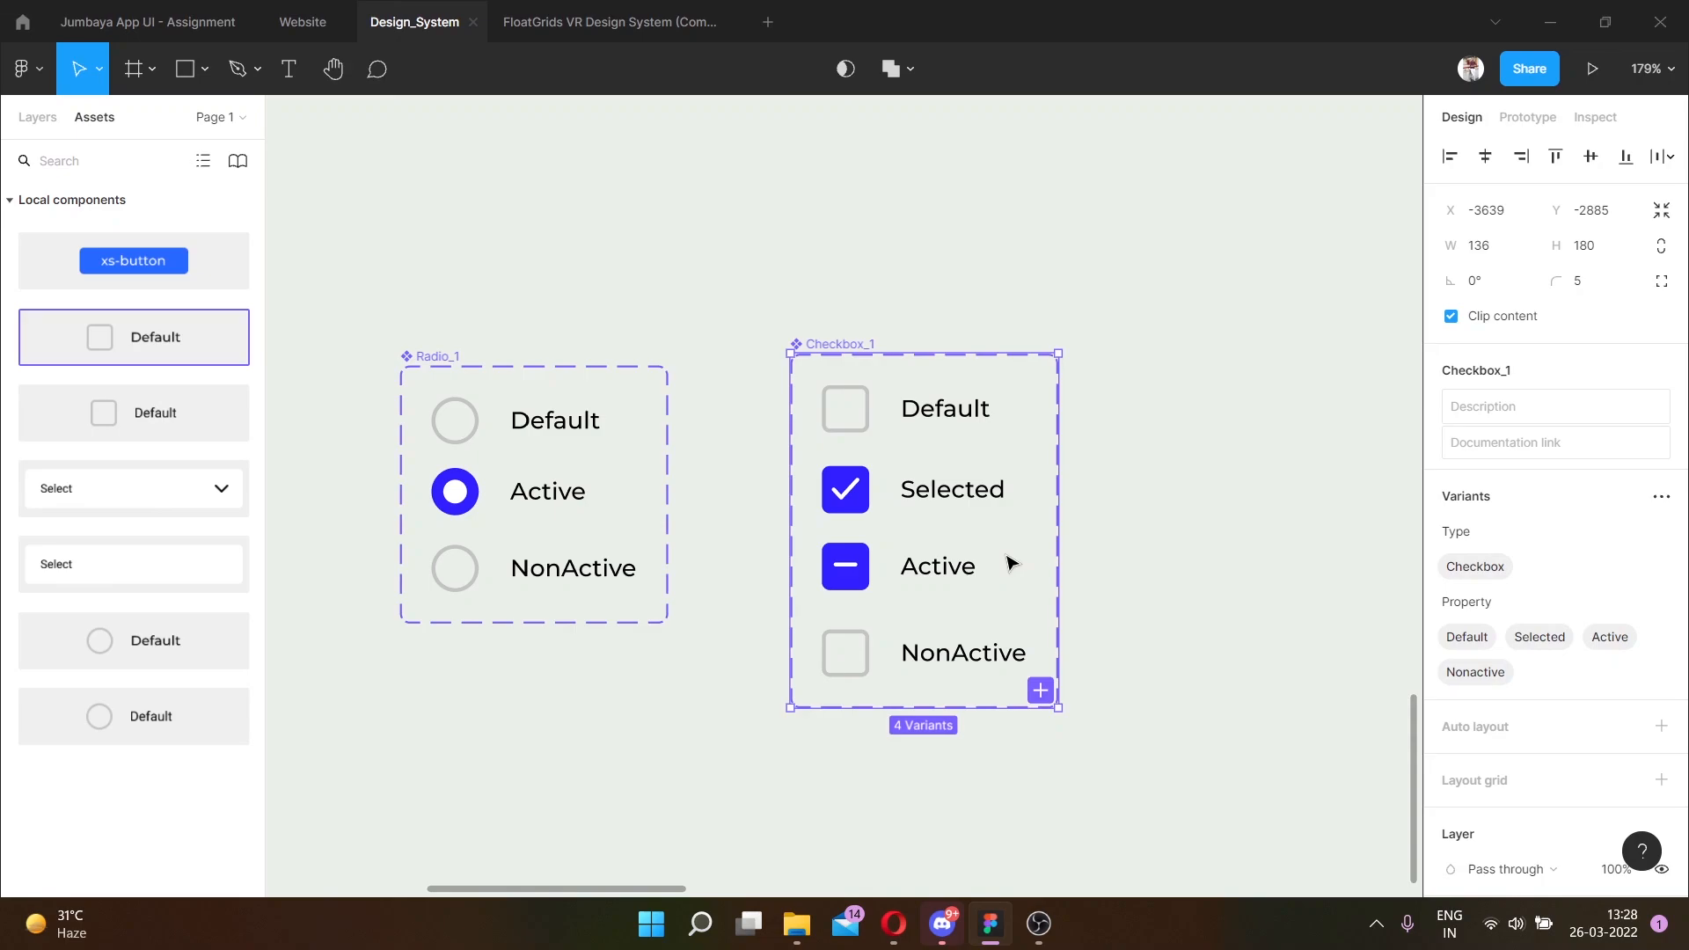
scroll(1011, 563, "down", 2)
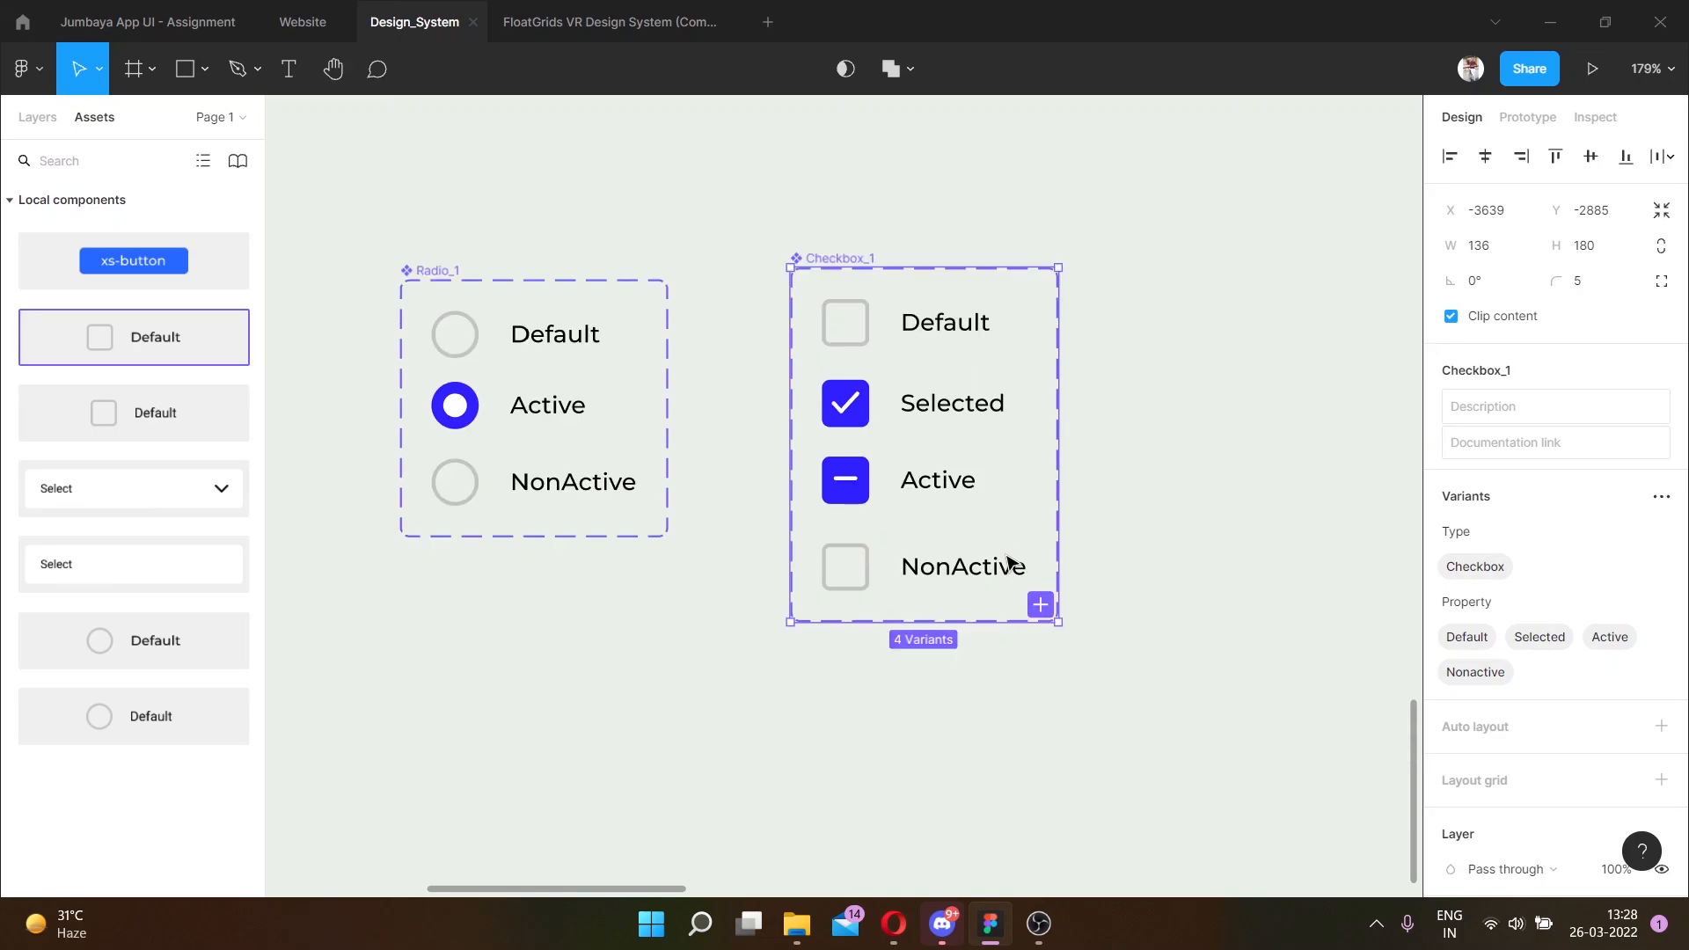